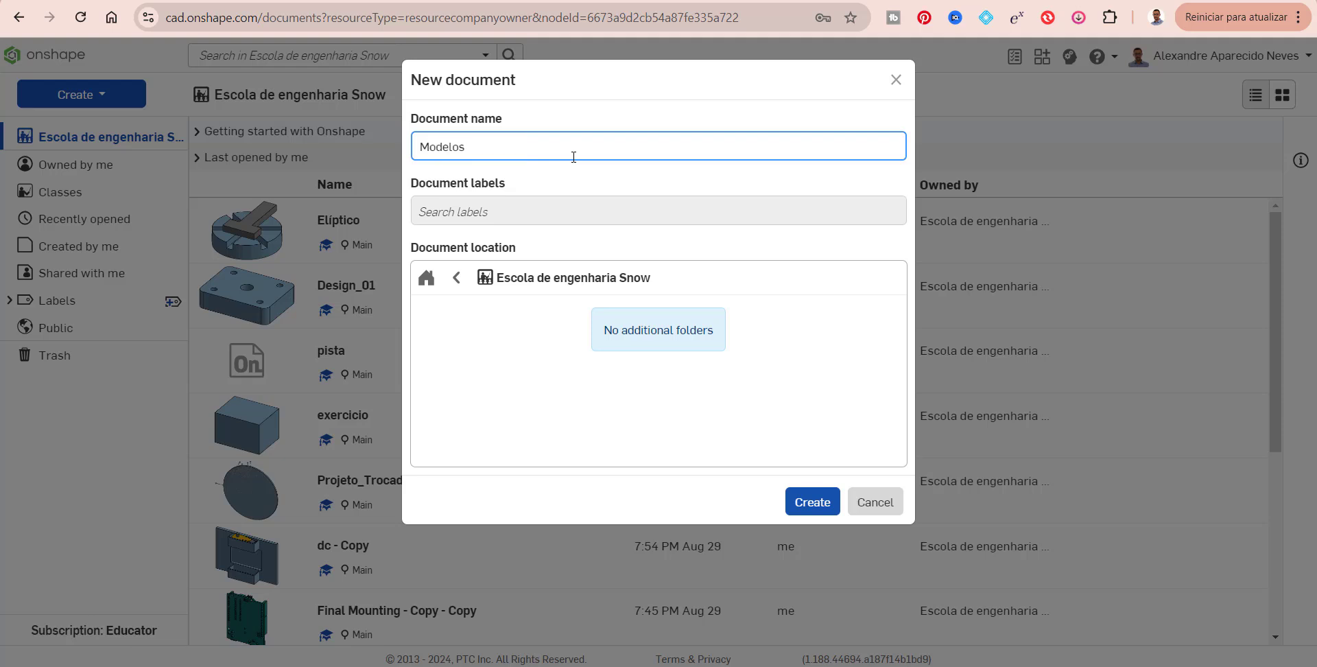
Name the new document "Modelos diversos" and create it
{"action": "type", "text": "diversos"}
{"action": "key", "text": "Return"}
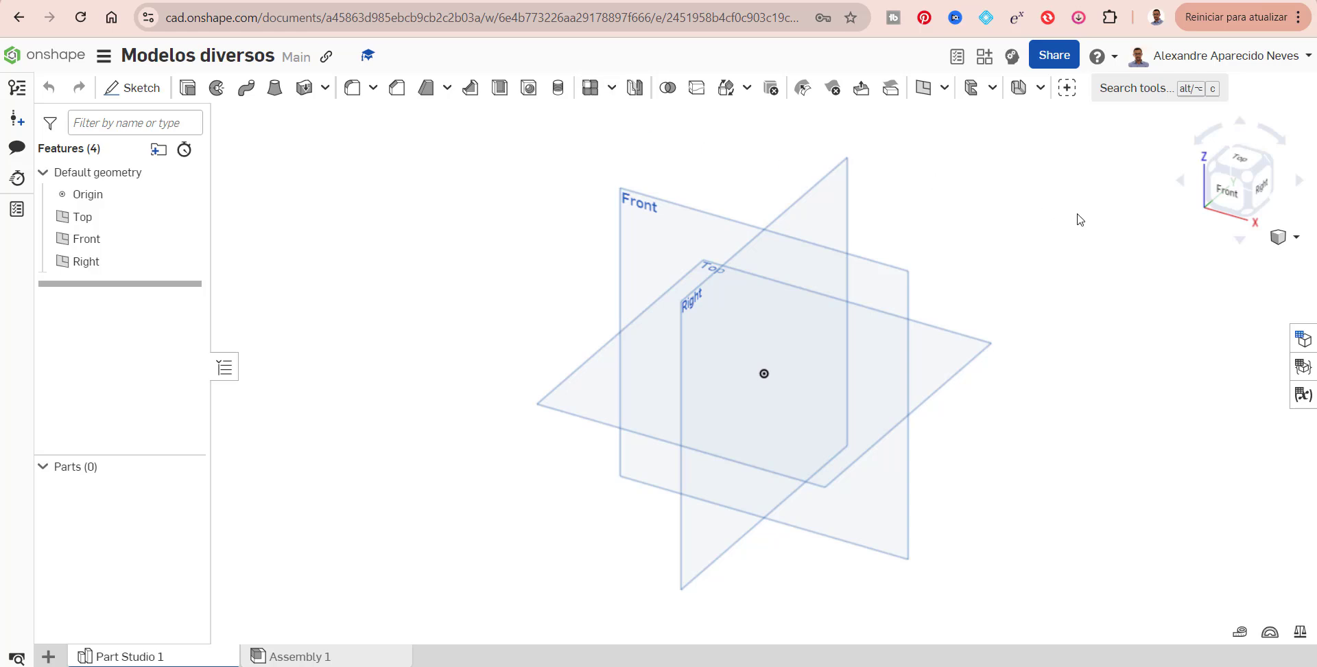
On the Front plane, sketch a quarter-circle center point arc about 29.6 mm in radius around the origin, in the lower-left quadrant
{"action": "left_click", "coordinate": [639, 217]}
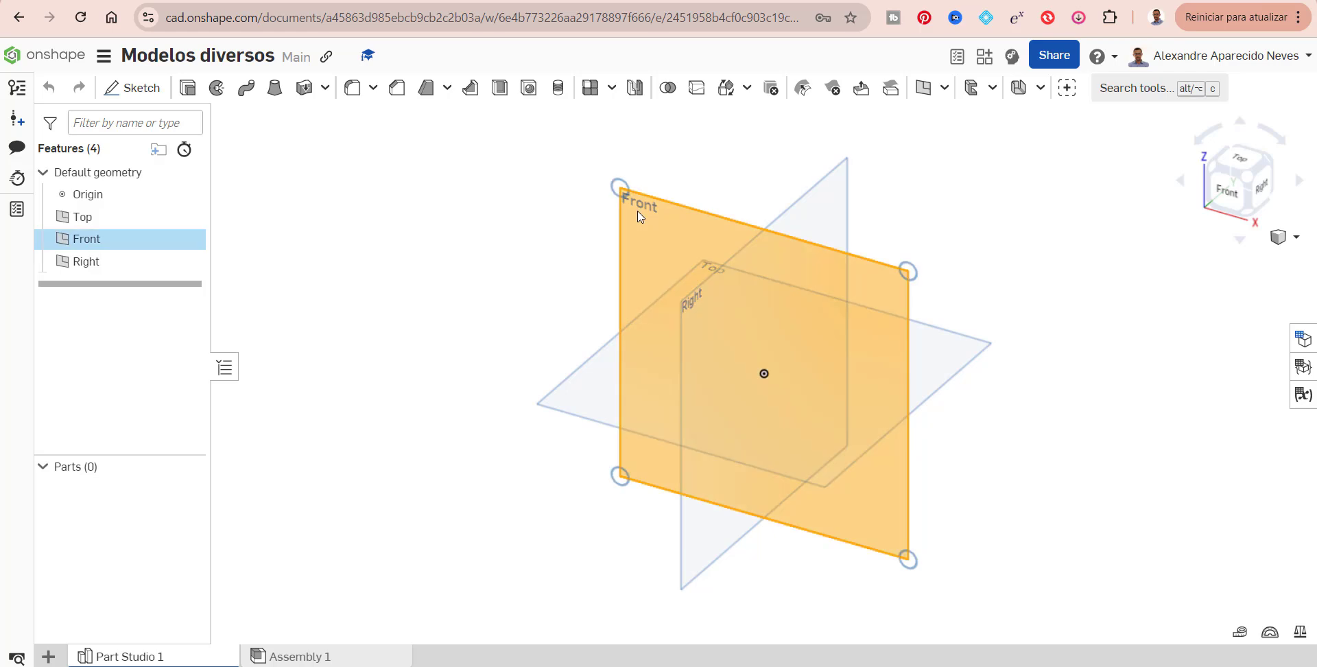
{"action": "left_click", "coordinate": [130, 91]}
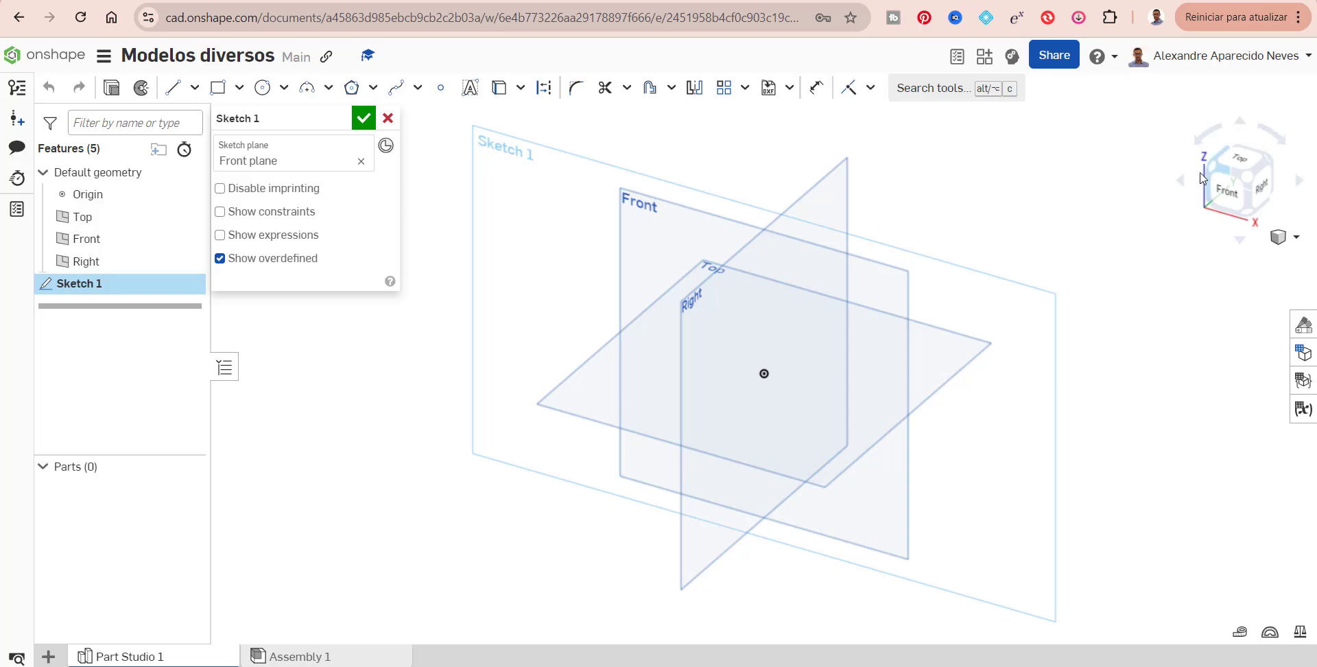
{"action": "left_click", "coordinate": [1230, 190]}
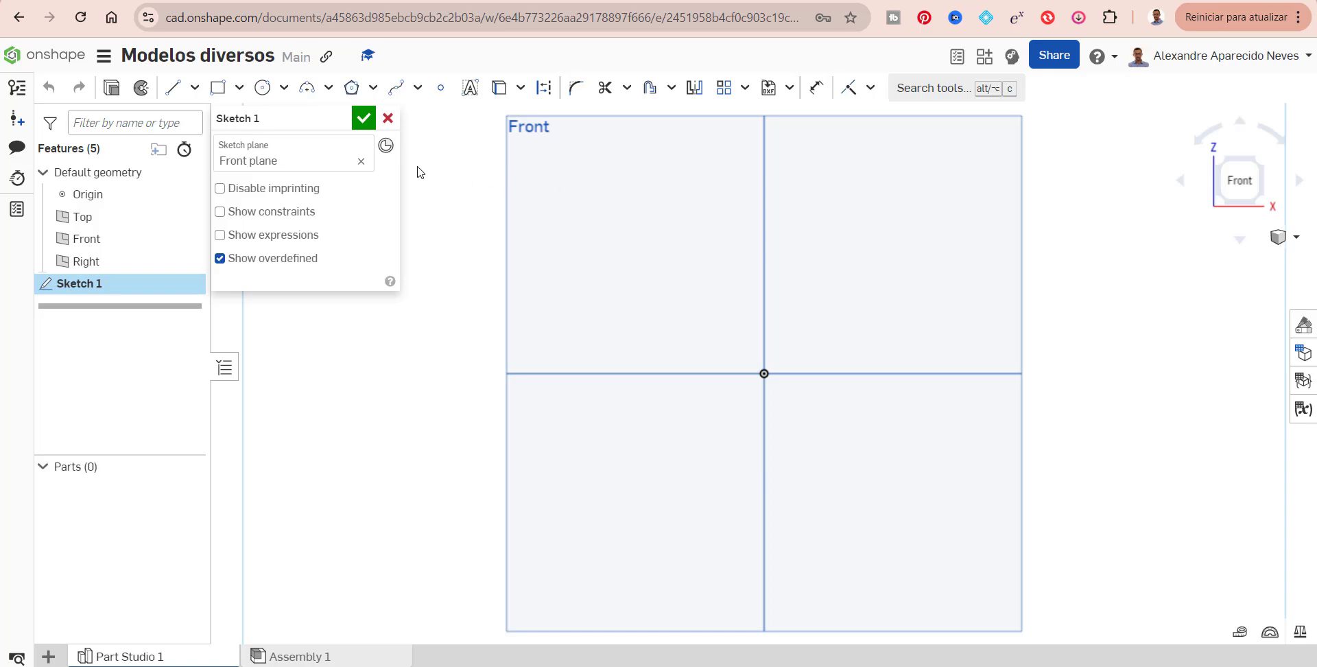
{"action": "left_click", "coordinate": [330, 93]}
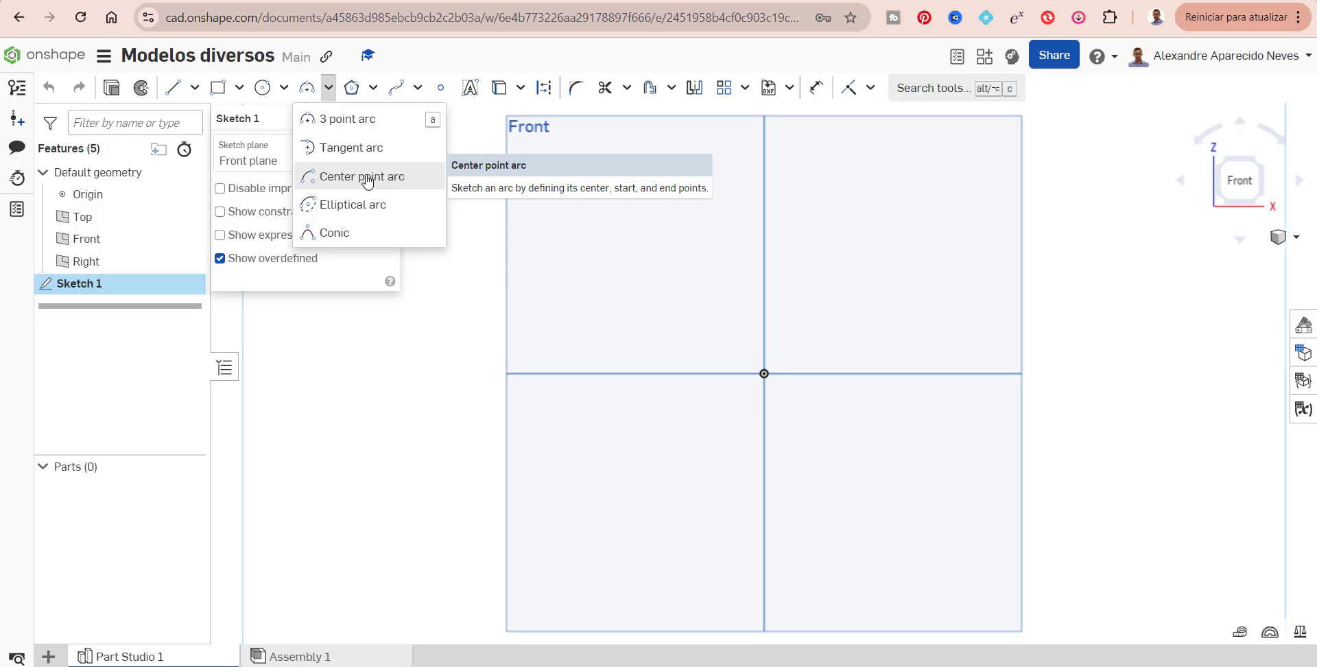
{"action": "left_click", "coordinate": [368, 178]}
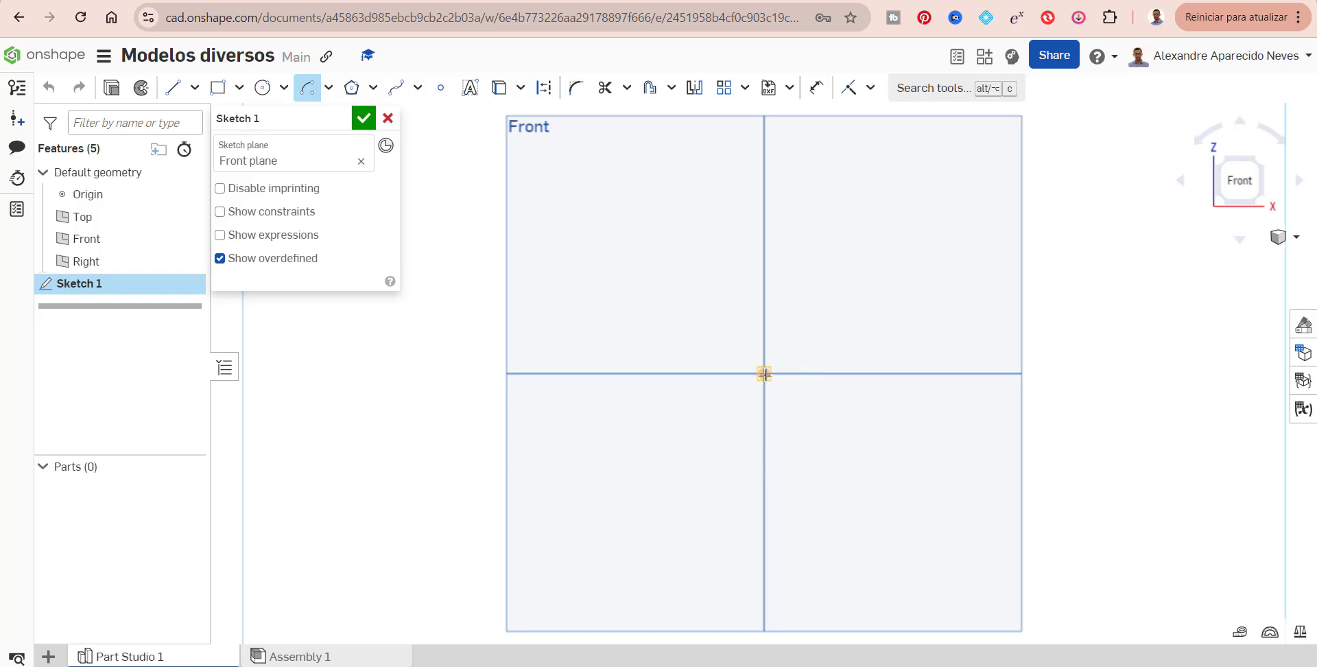
{"action": "left_click", "coordinate": [764, 374]}
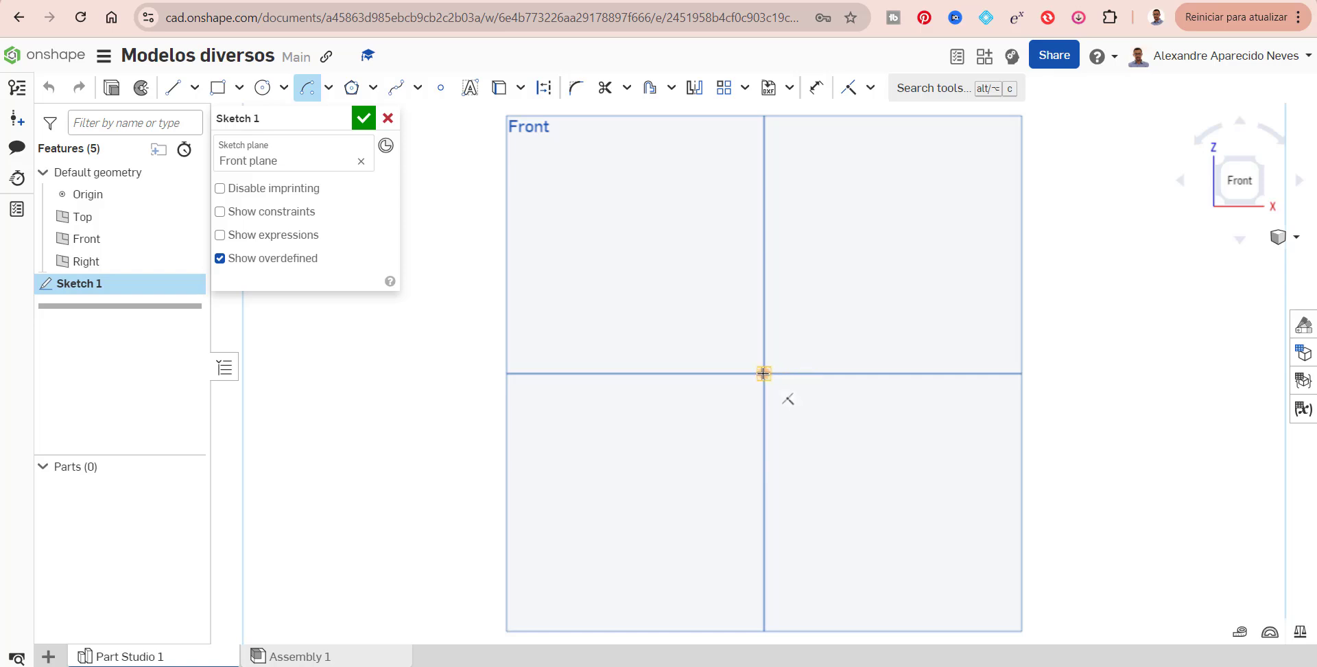
{"action": "left_click", "coordinate": [663, 373]}
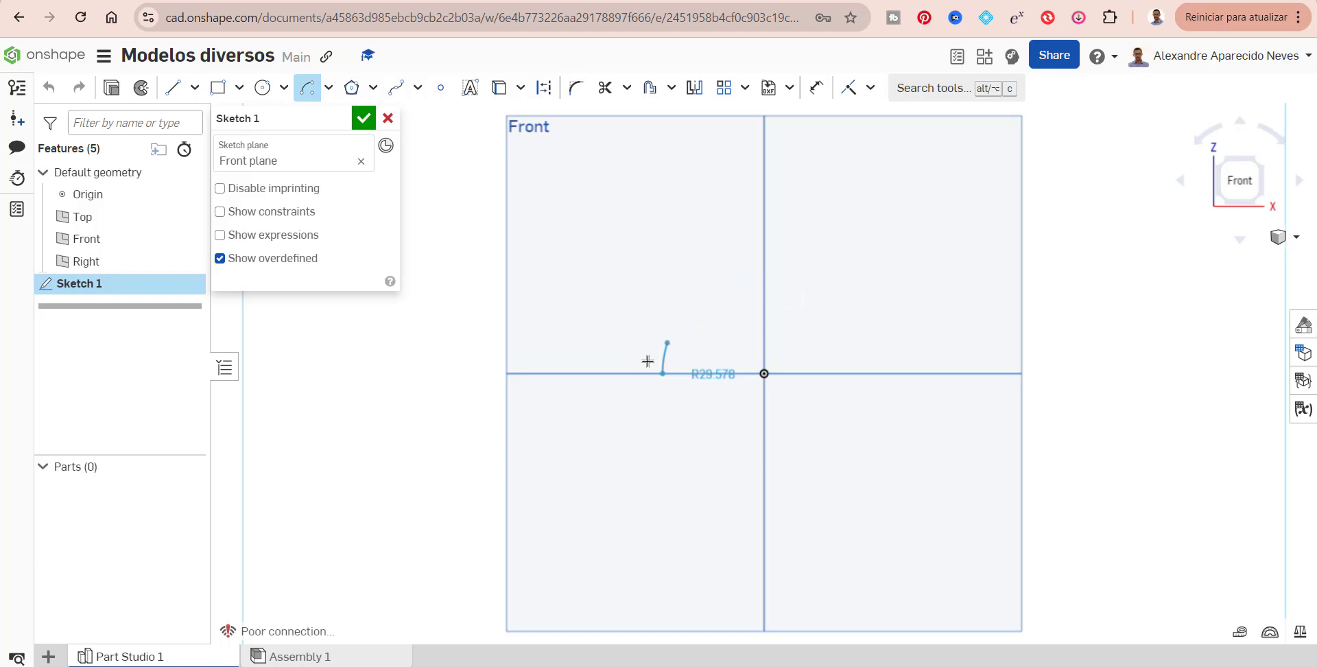
{"action": "left_click", "coordinate": [763, 473]}
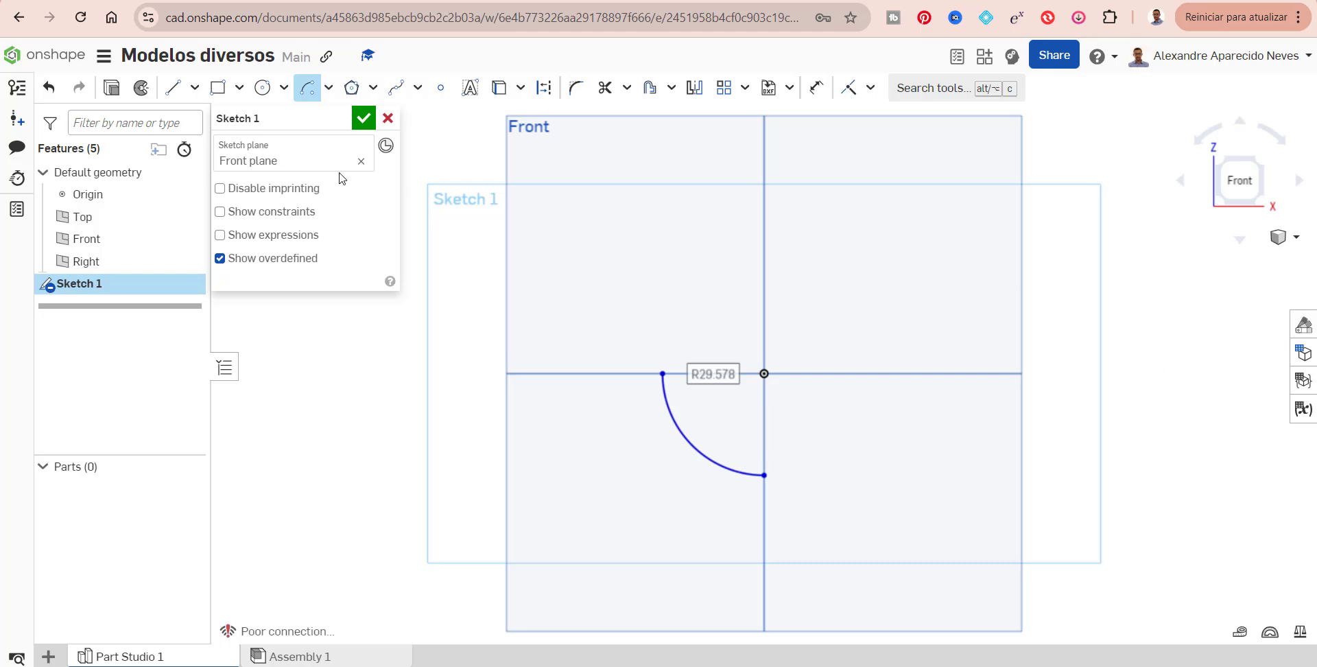
Close the quarter circle with a vertical and a horizontal line from the origin to the arc's endpoints
{"action": "left_click", "coordinate": [173, 89]}
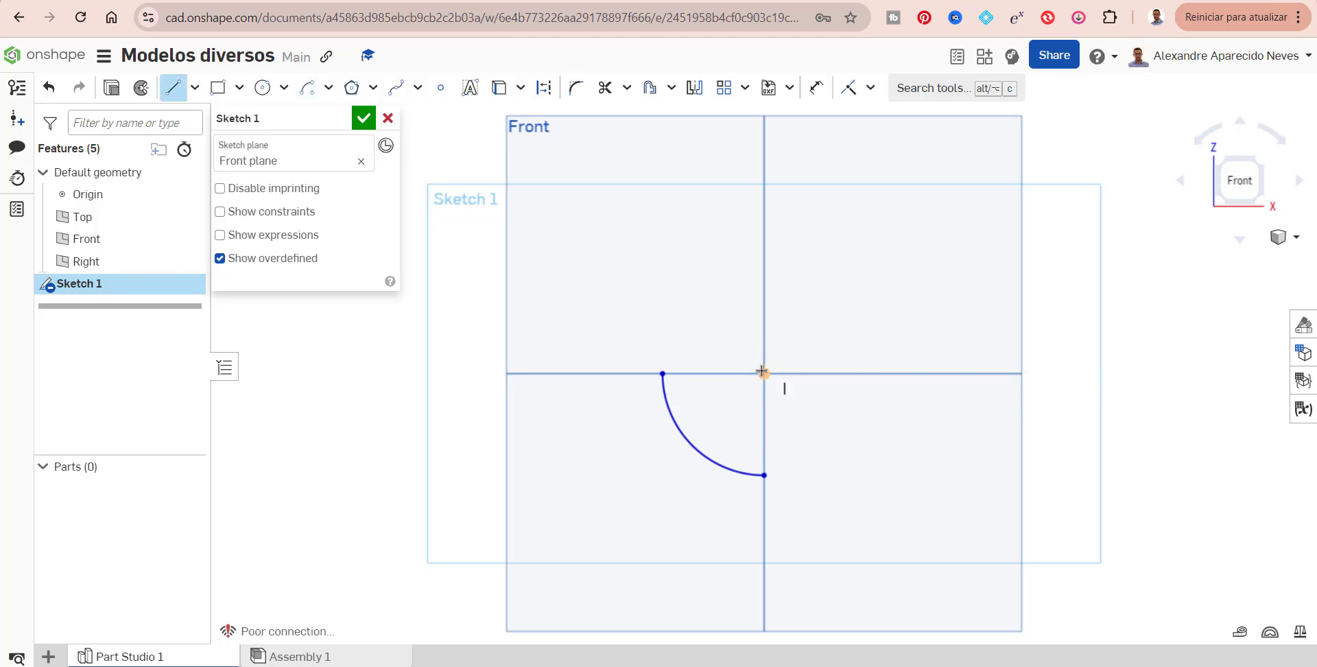
{"action": "left_click_drag", "start_coordinate": [763, 373], "coordinate": [763, 475]}
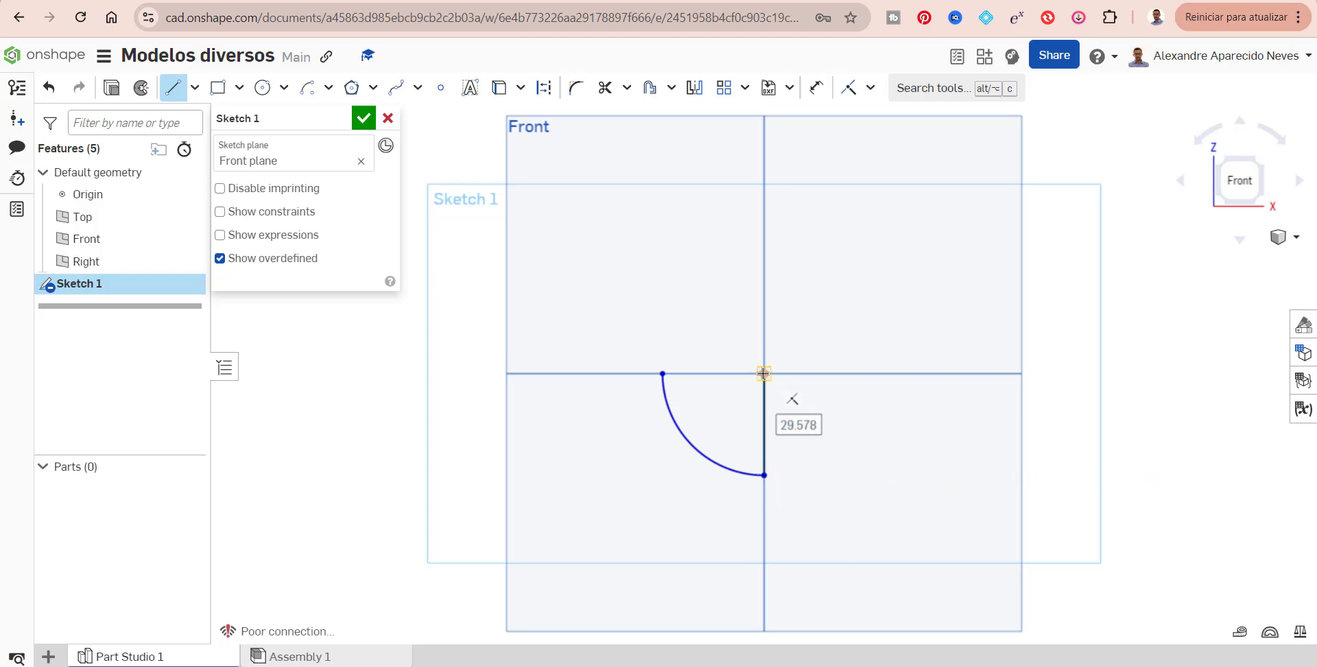
{"action": "left_click_drag", "start_coordinate": [764, 373], "coordinate": [662, 373]}
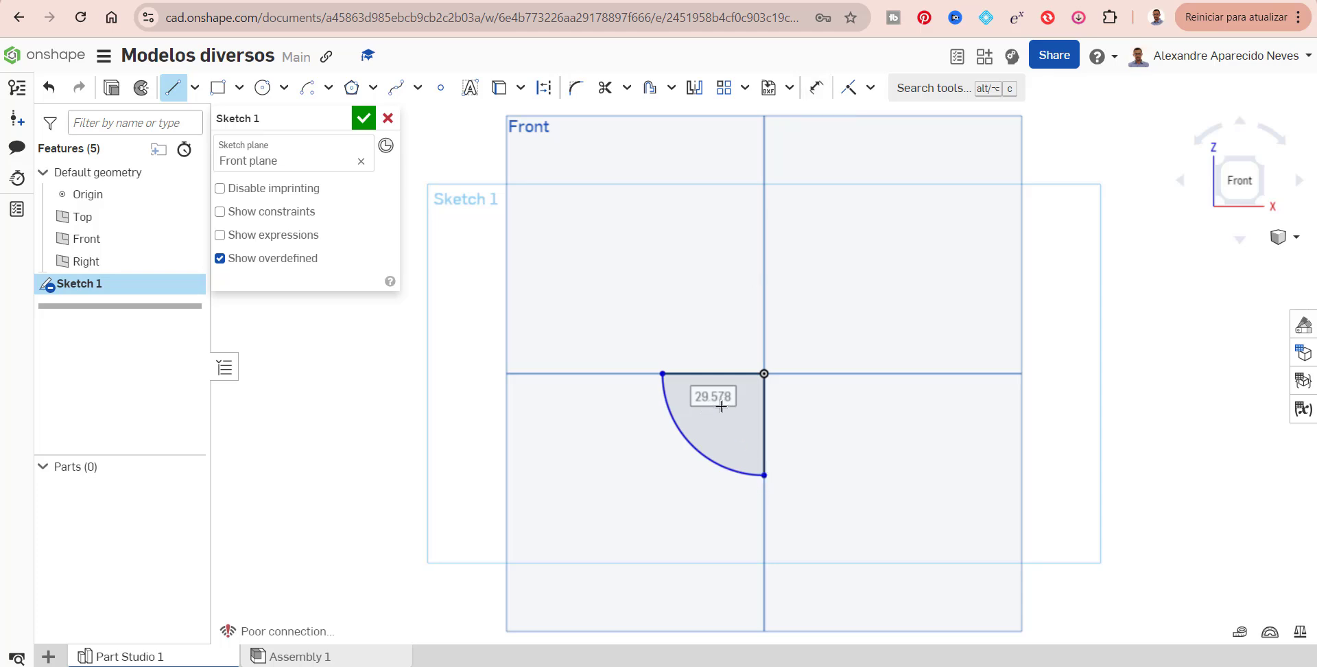
Dimension the arc's radius as 40 mm and finish the sketch
{"action": "left_click", "coordinate": [815, 88]}
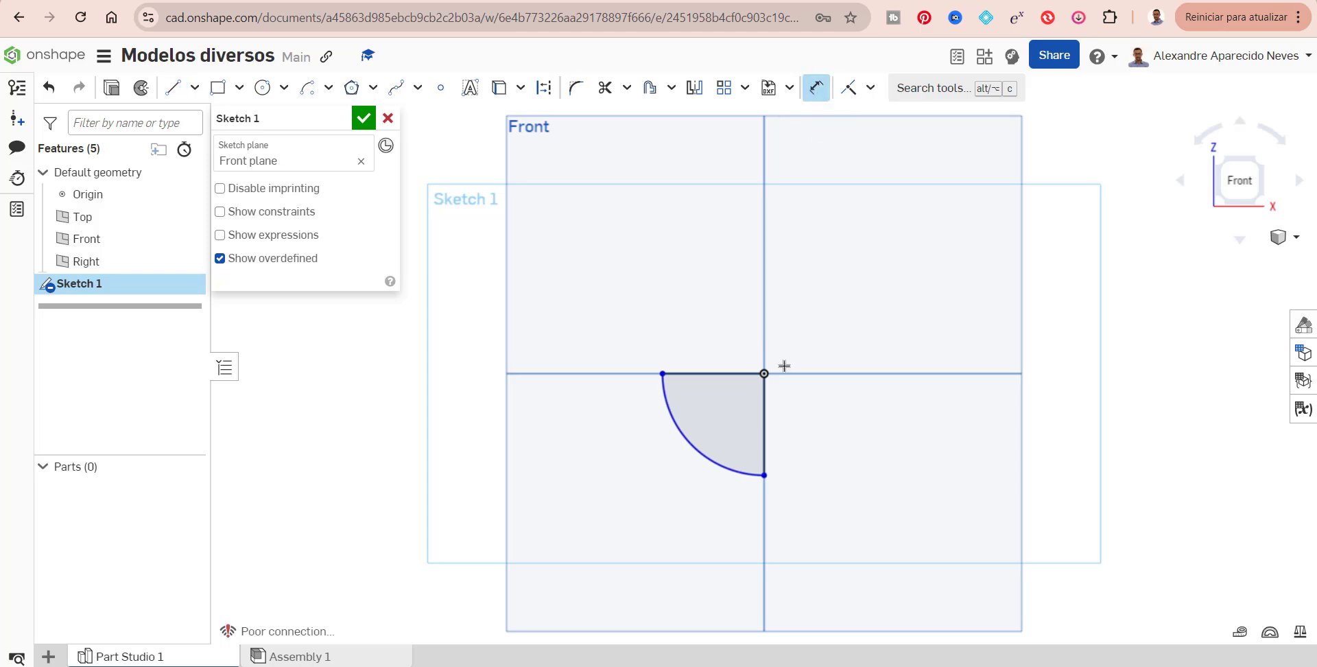
{"action": "left_click", "coordinate": [698, 453]}
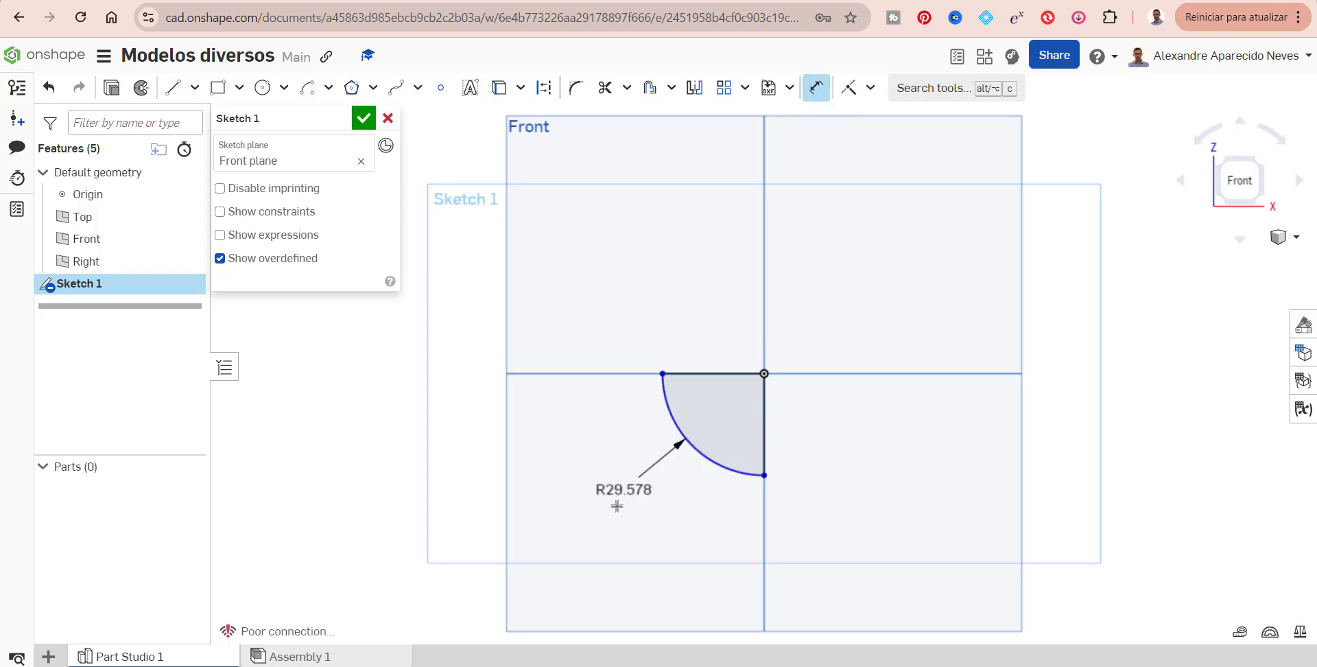
{"action": "left_click", "coordinate": [610, 516]}
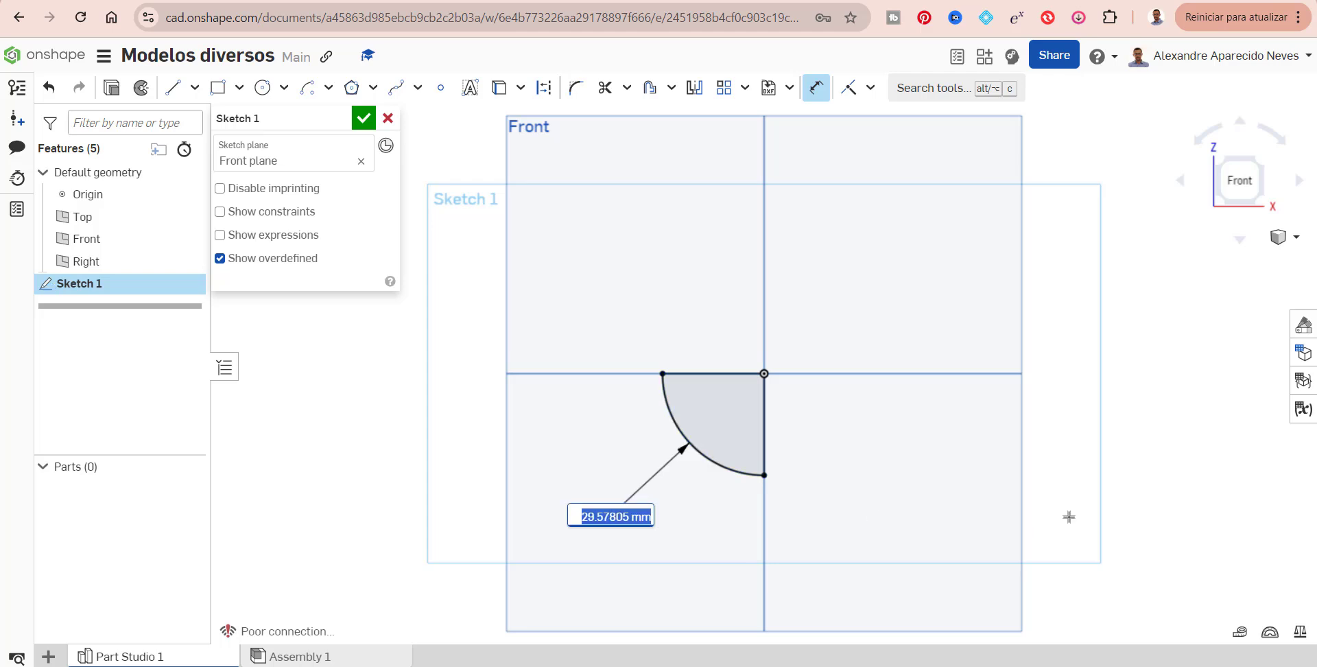
{"action": "type", "text": "40"}
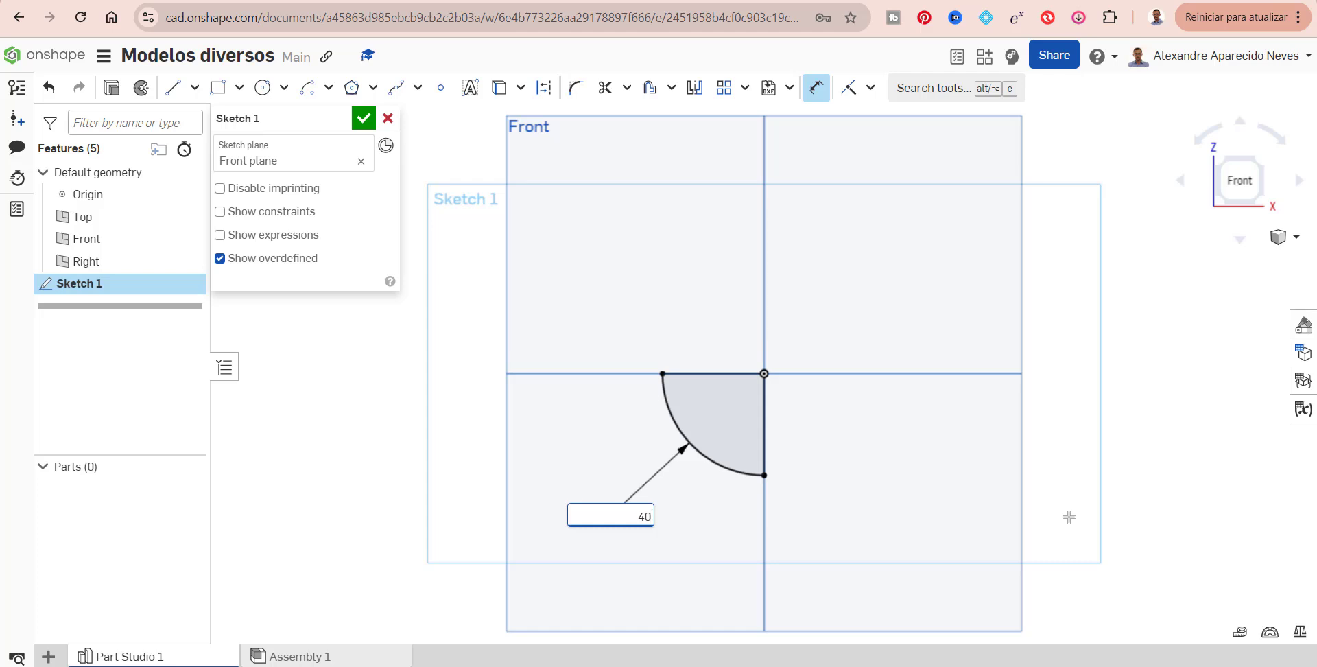
{"action": "key", "text": "Return"}
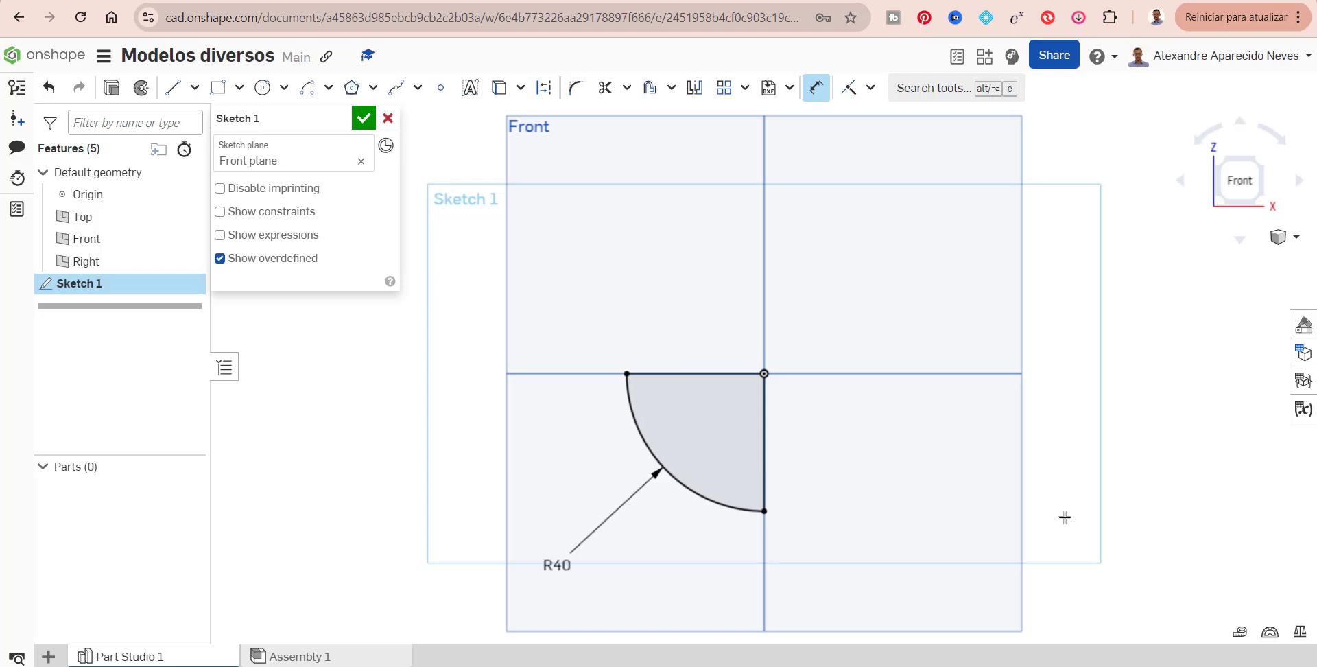
{"action": "left_click", "coordinate": [365, 122]}
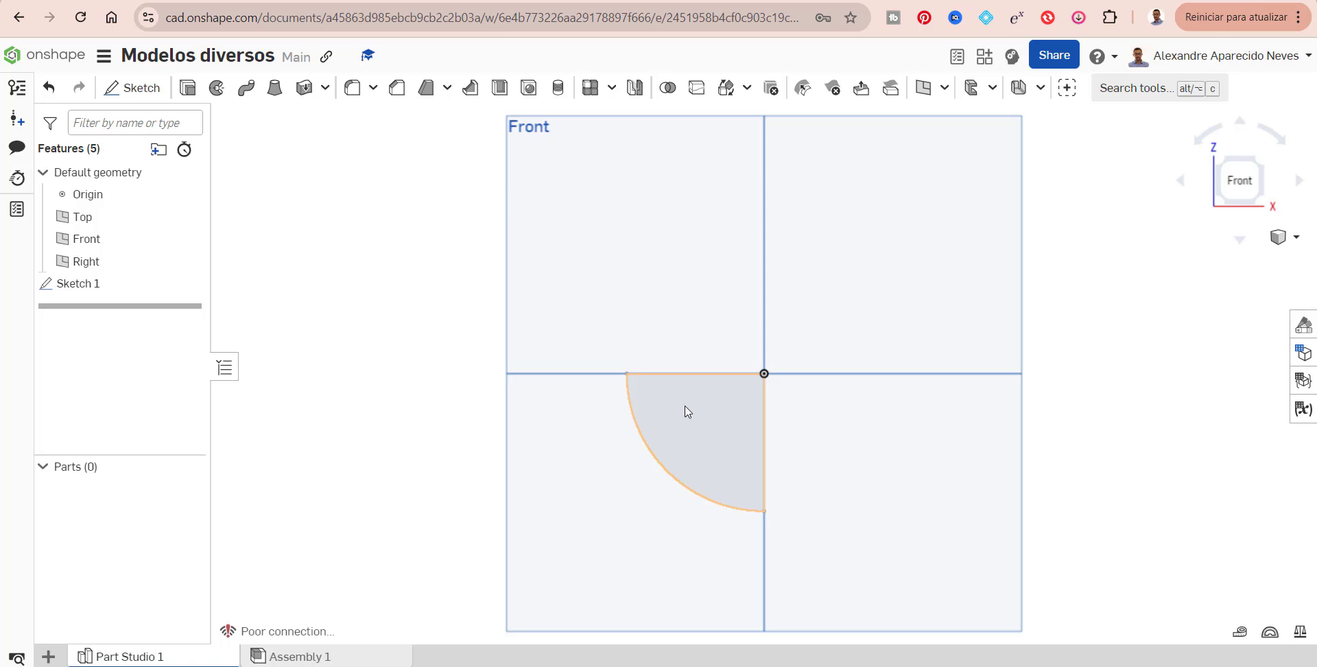
Revolve the quarter-circle region fully around its vertical edge as a new solid
{"action": "left_click", "coordinate": [217, 91]}
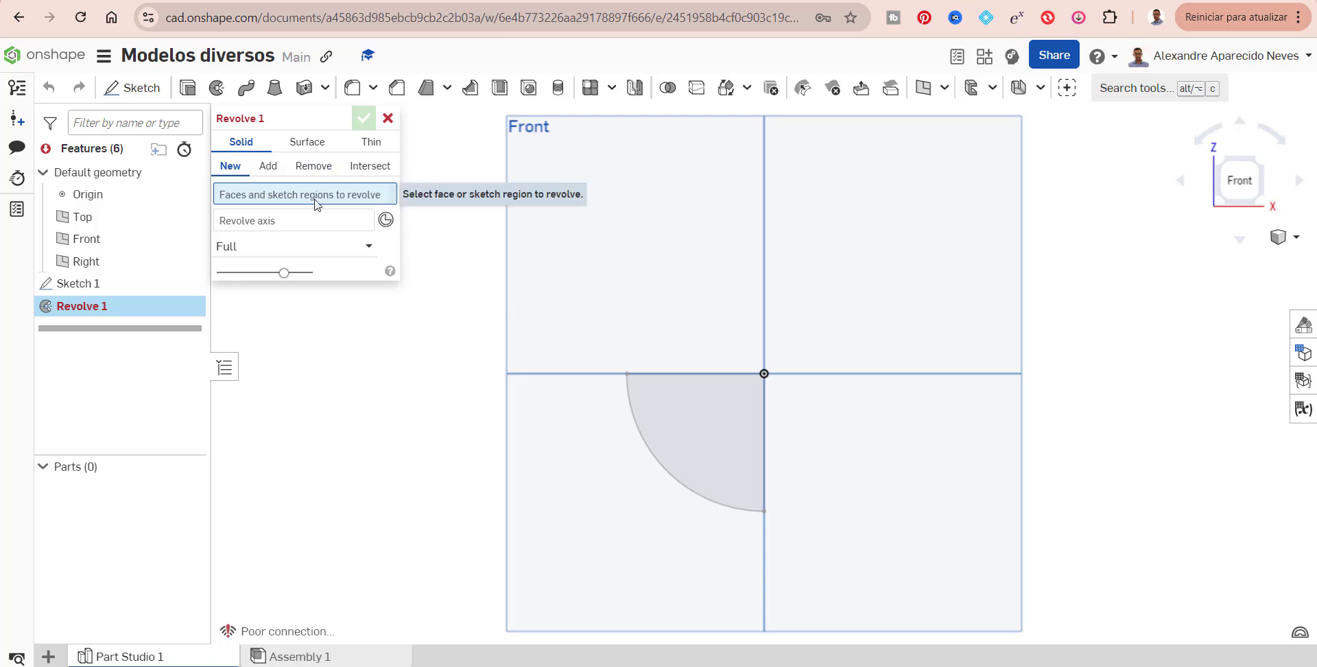
{"action": "left_click", "coordinate": [692, 474]}
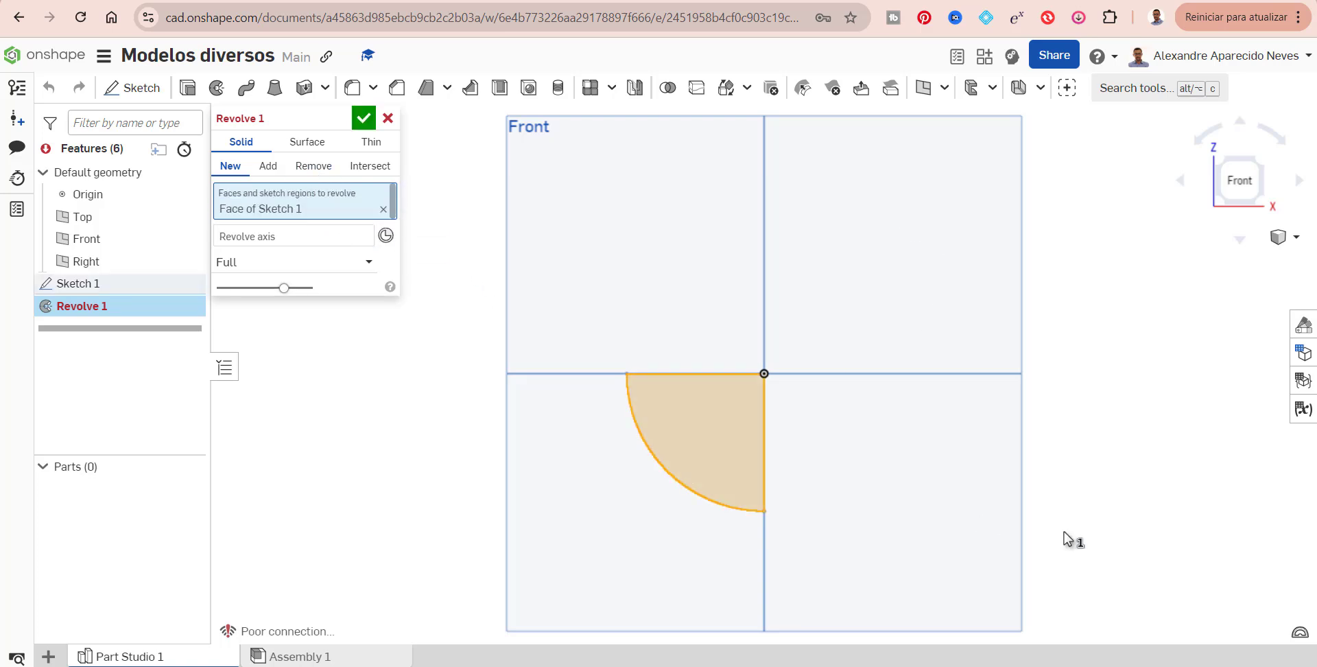
{"action": "left_click", "coordinate": [270, 238]}
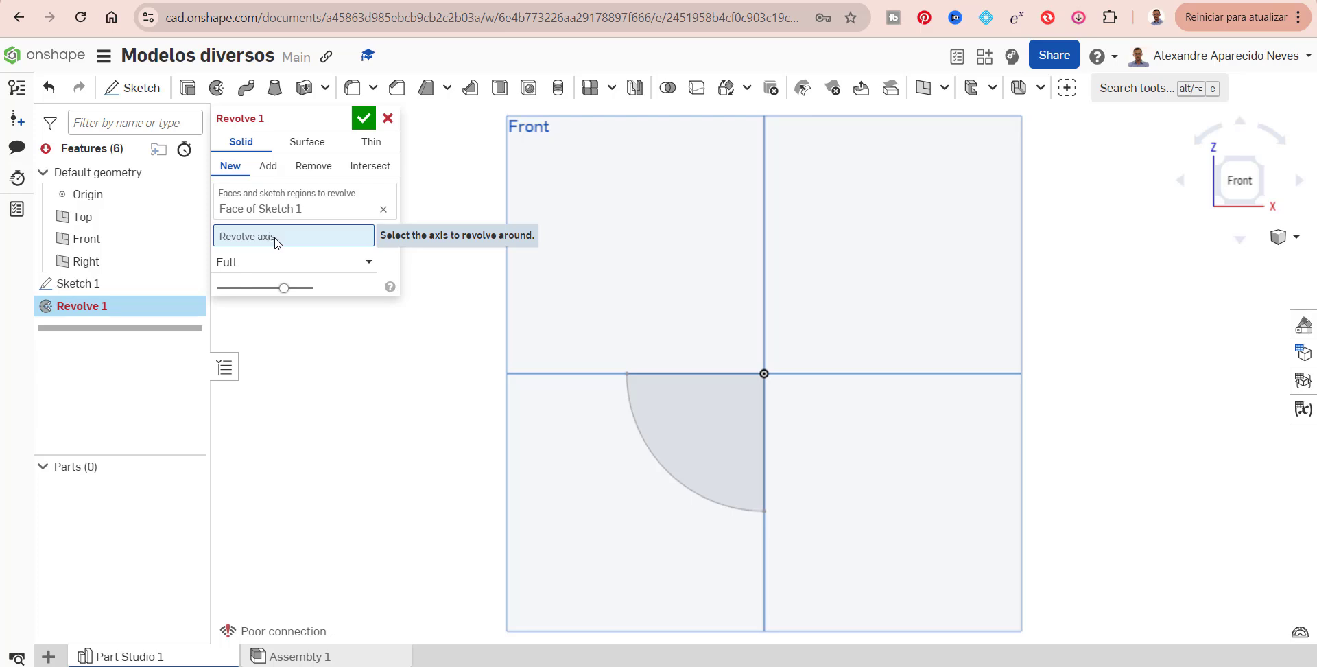
{"action": "left_click", "coordinate": [766, 437]}
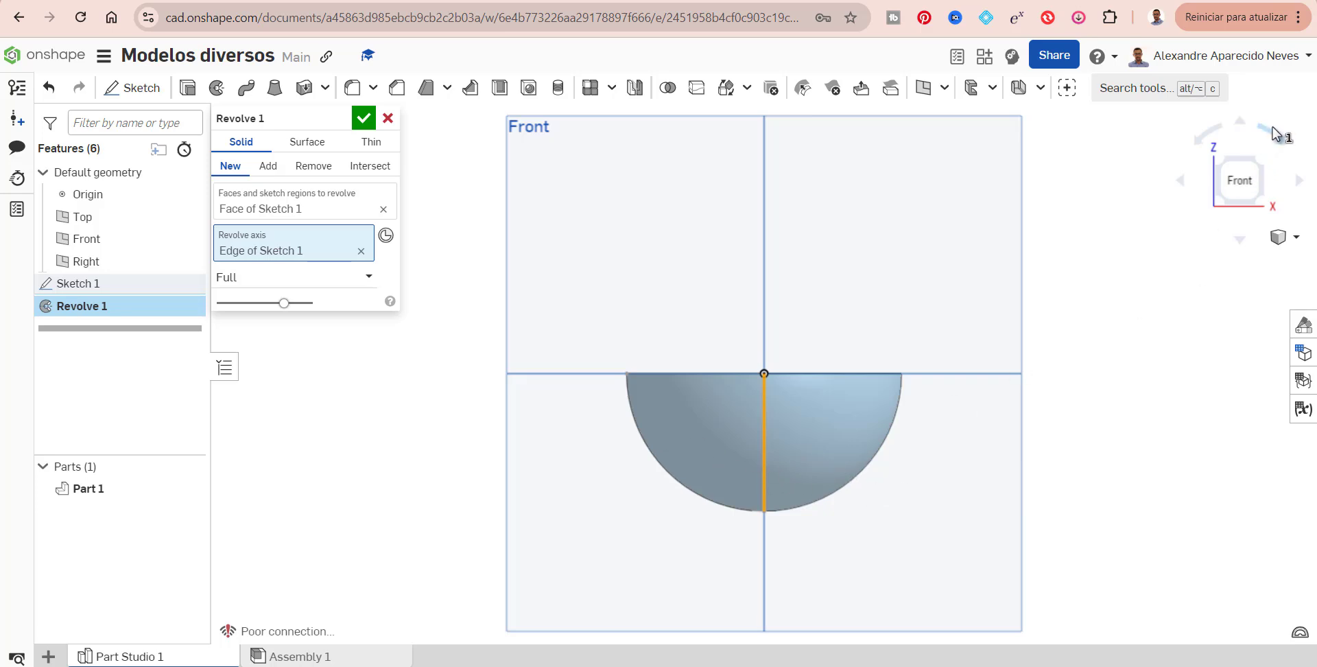
{"action": "left_click", "coordinate": [1258, 168]}
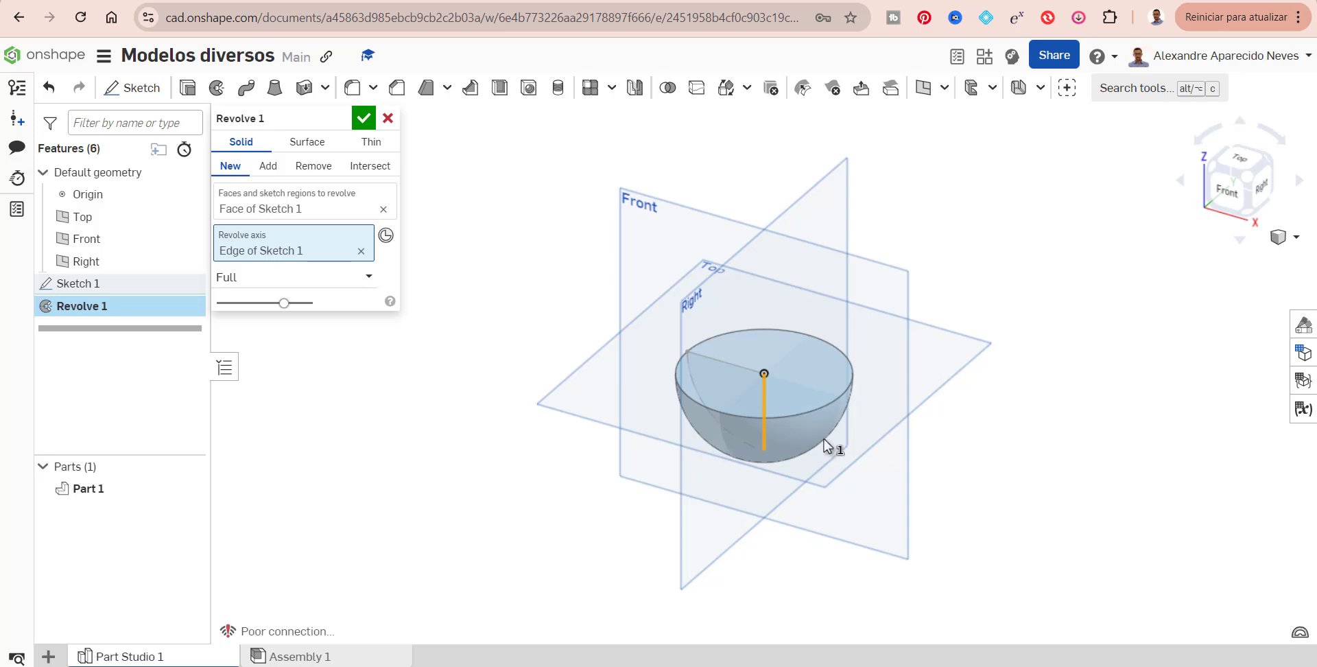
{"action": "left_click", "coordinate": [1211, 168]}
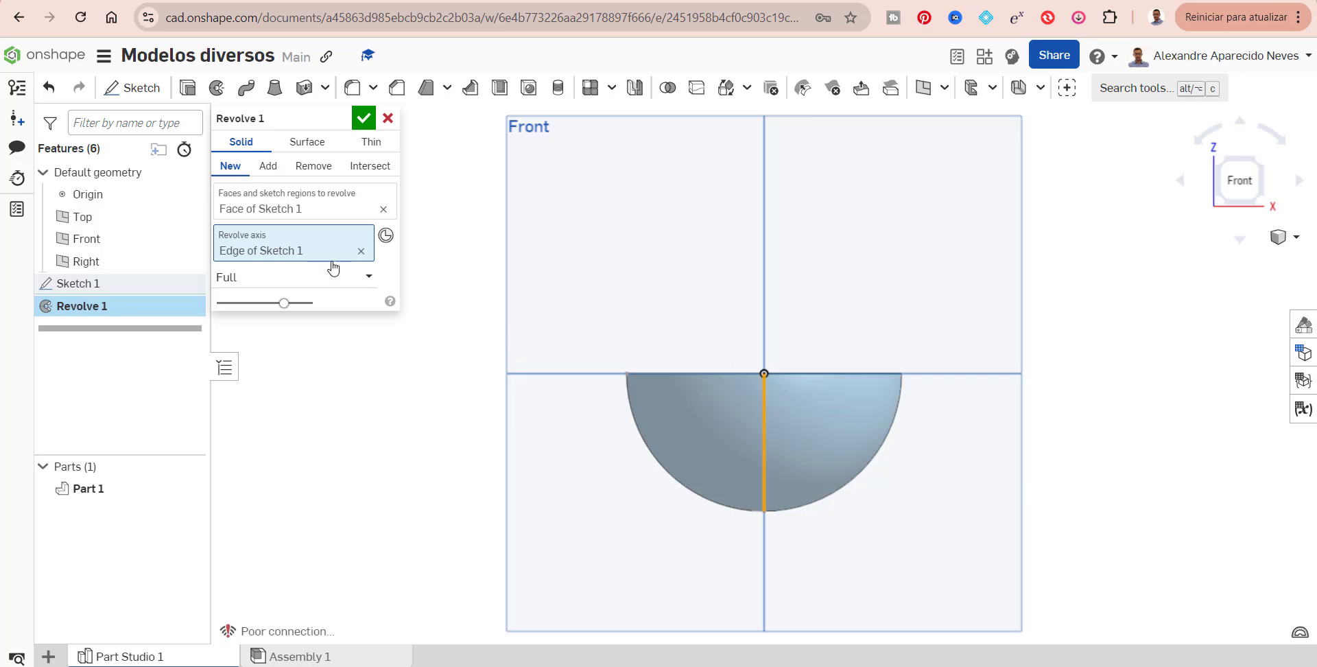
Change the revolve to one direction and adjust its angle to 35 degrees
{"action": "left_click", "coordinate": [371, 277]}
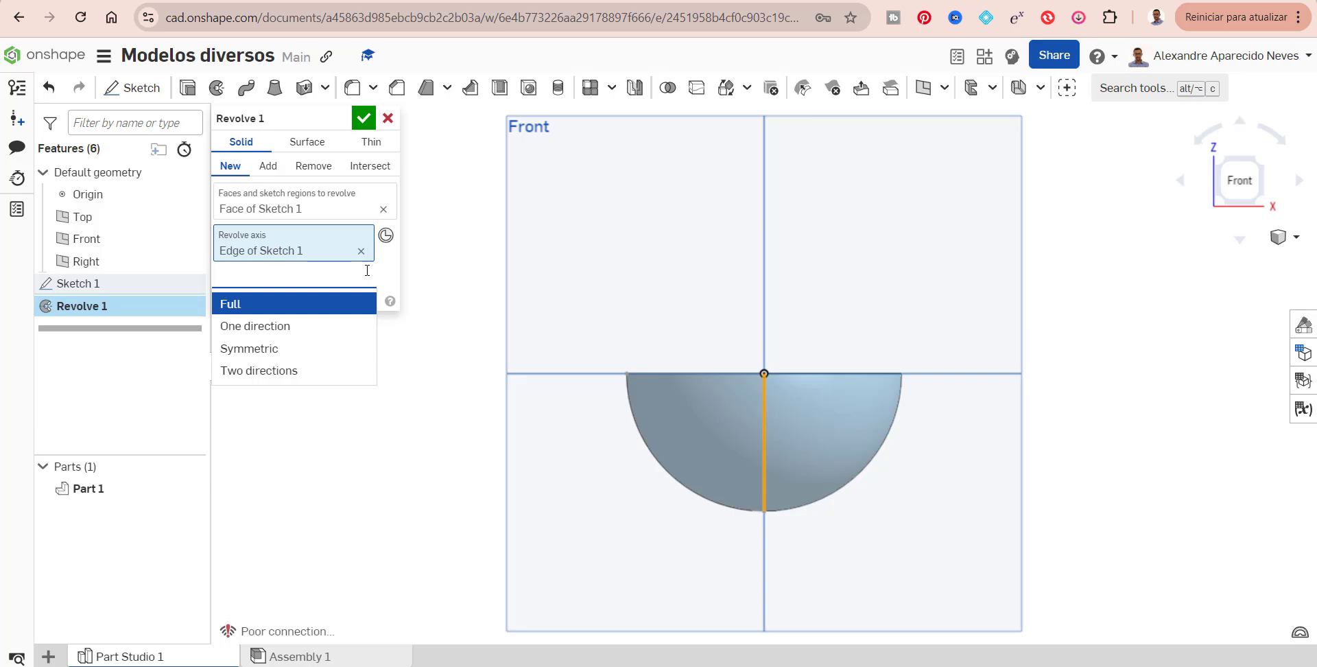
{"action": "left_click", "coordinate": [309, 327]}
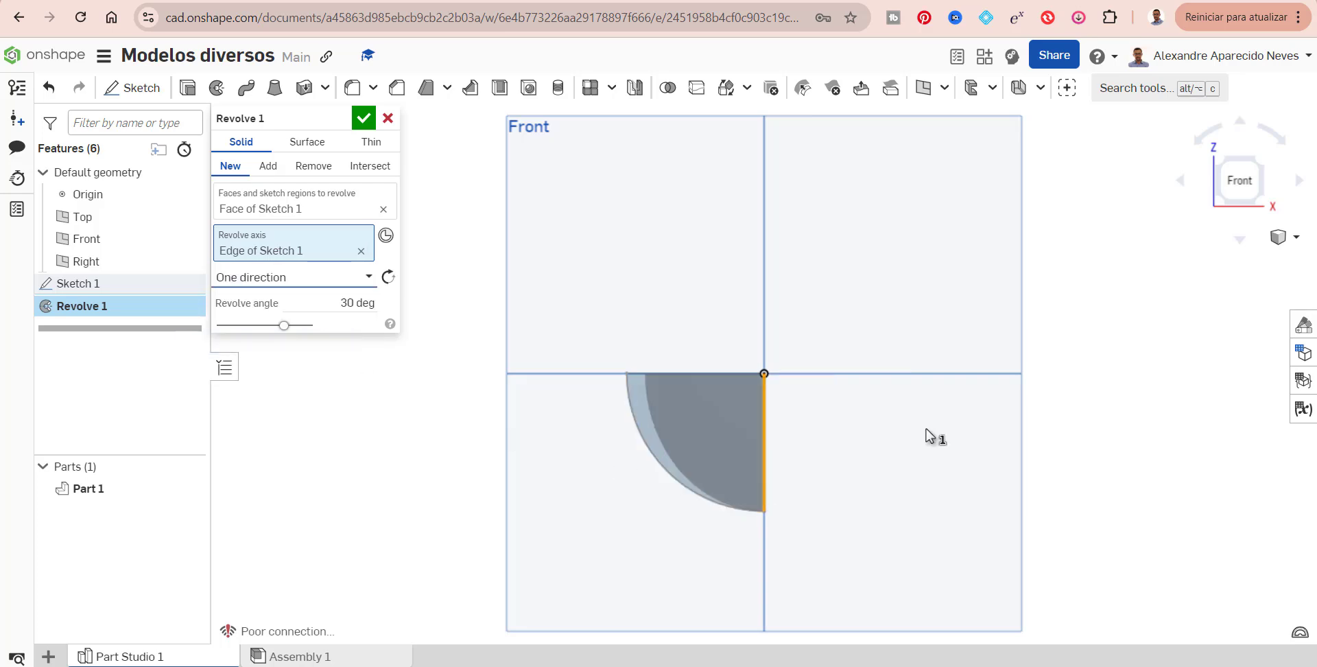
{"action": "left_click", "coordinate": [1262, 160]}
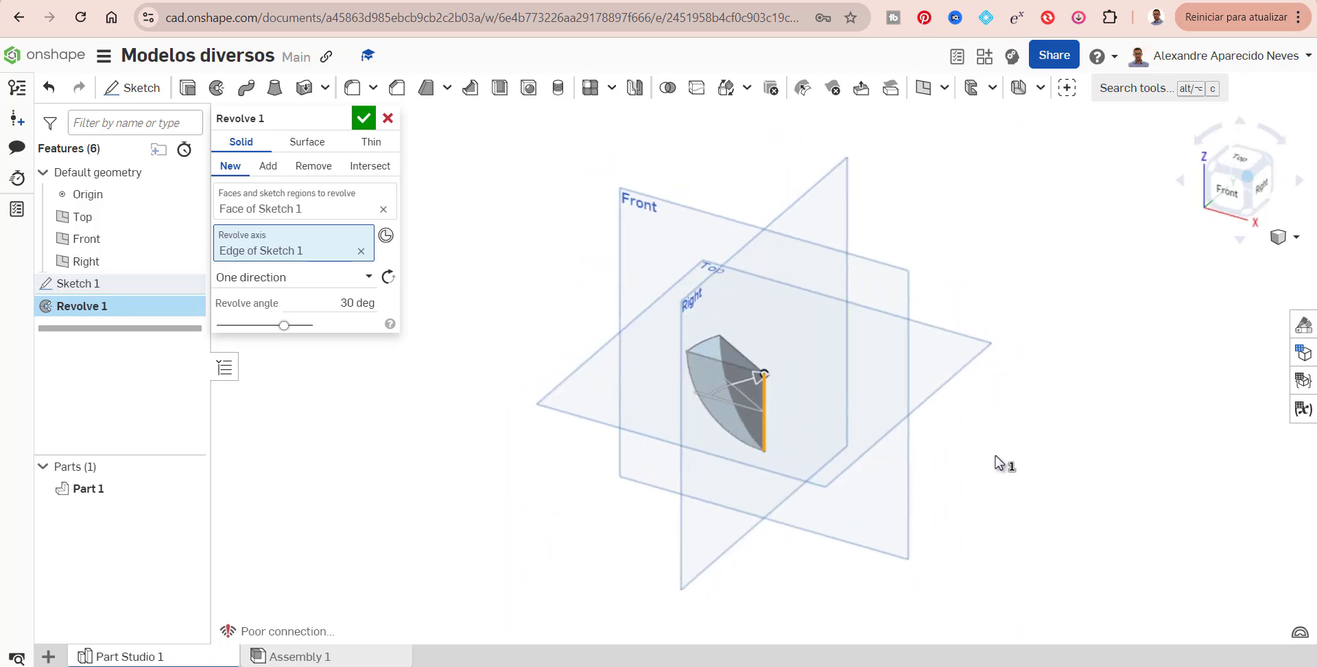
{"action": "left_click_drag", "start_coordinate": [758, 373], "coordinate": [820, 413]}
{"action": "left_click_drag", "start_coordinate": [816, 401], "coordinate": [763, 375]}
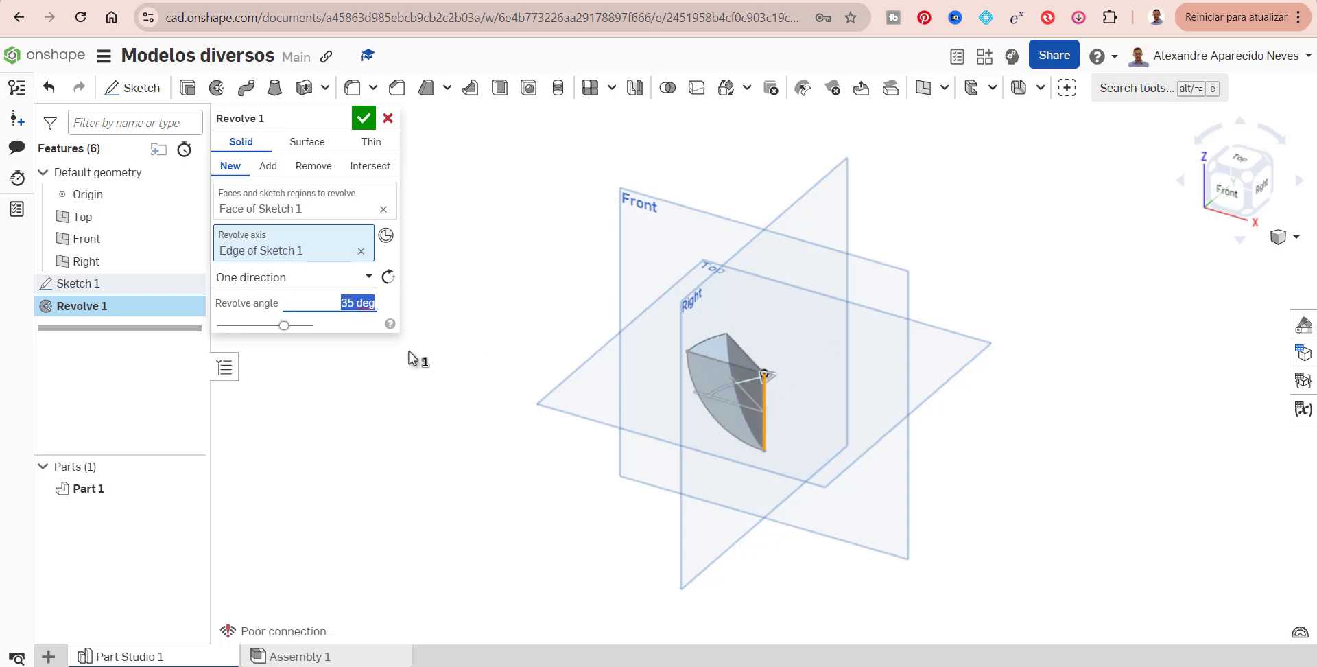
Switch the revolve to symmetric and adjust its angle to 60 degrees
{"action": "left_click", "coordinate": [369, 277]}
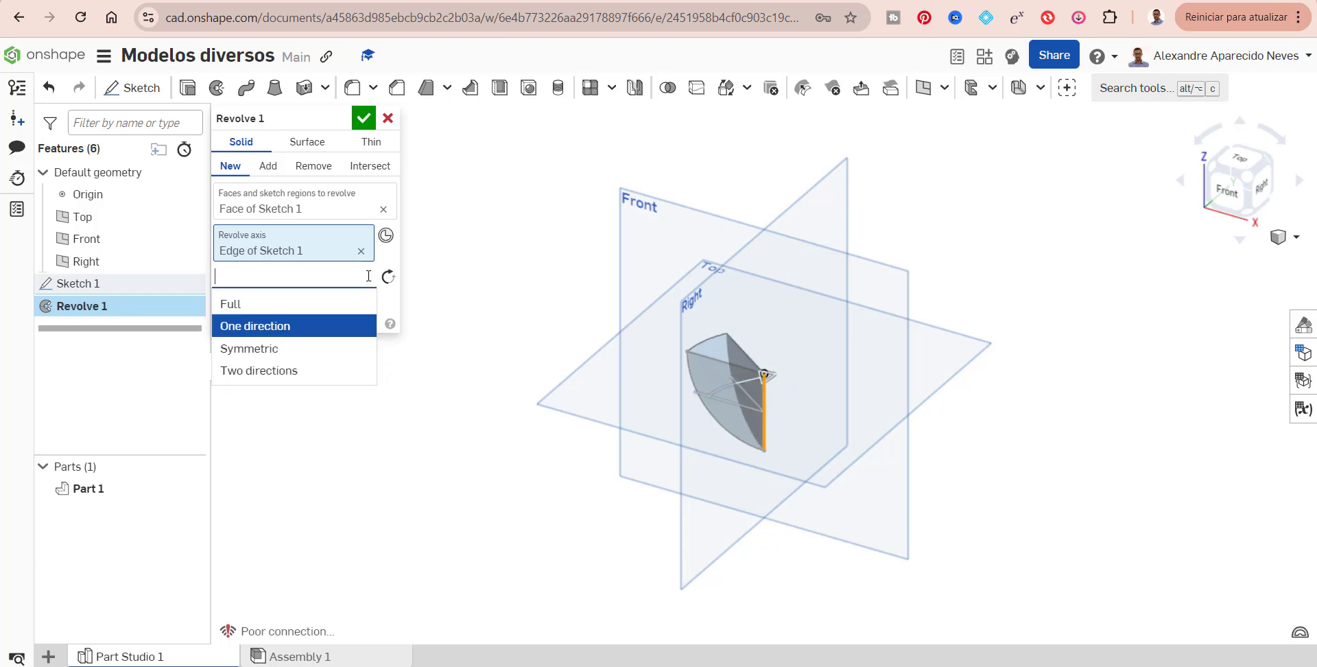
{"action": "left_click", "coordinate": [277, 347]}
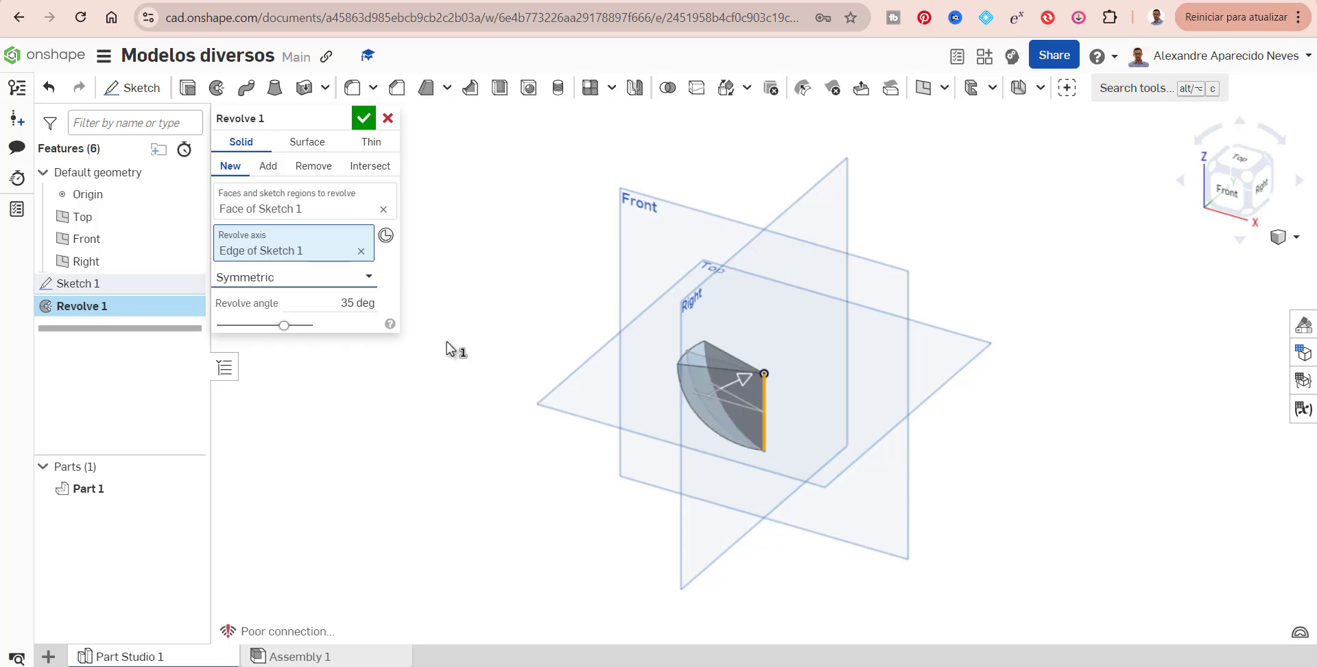
{"action": "left_click_drag", "start_coordinate": [787, 380], "coordinate": [758, 376]}
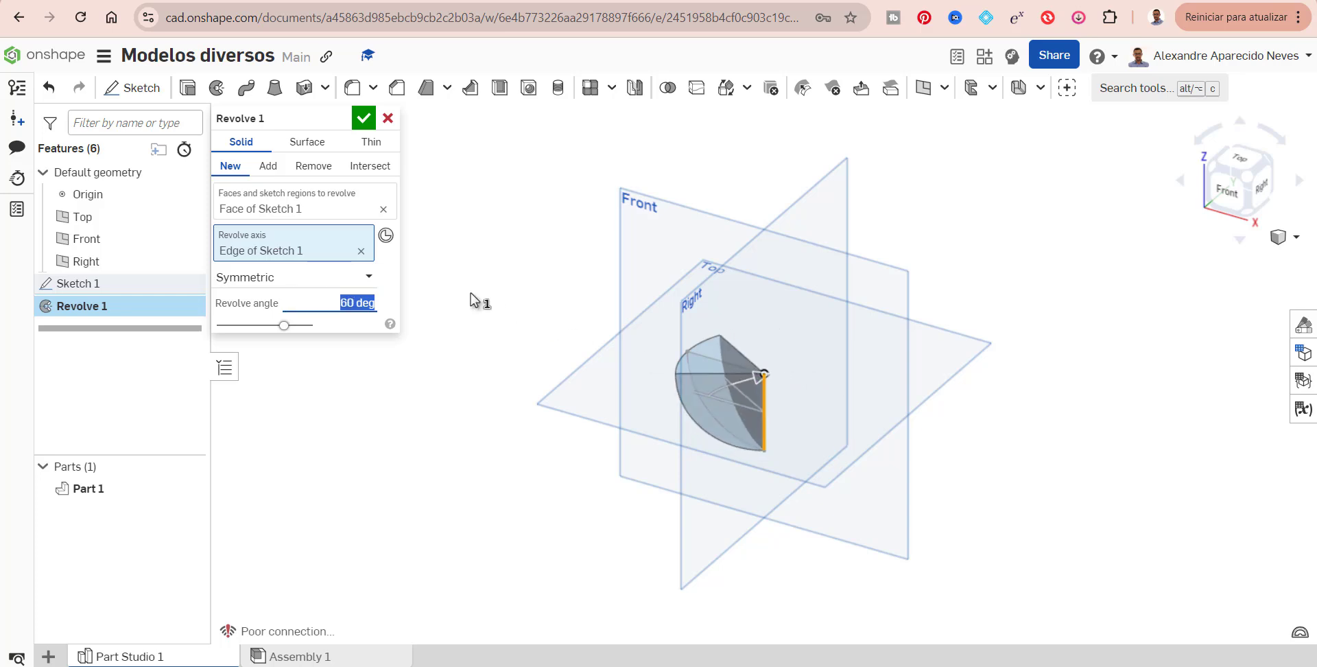
Switch the revolve to two directions, with a first angle of 75 degrees and a second angle of 280 degrees
{"action": "left_click", "coordinate": [369, 276]}
{"action": "left_click", "coordinate": [274, 370]}
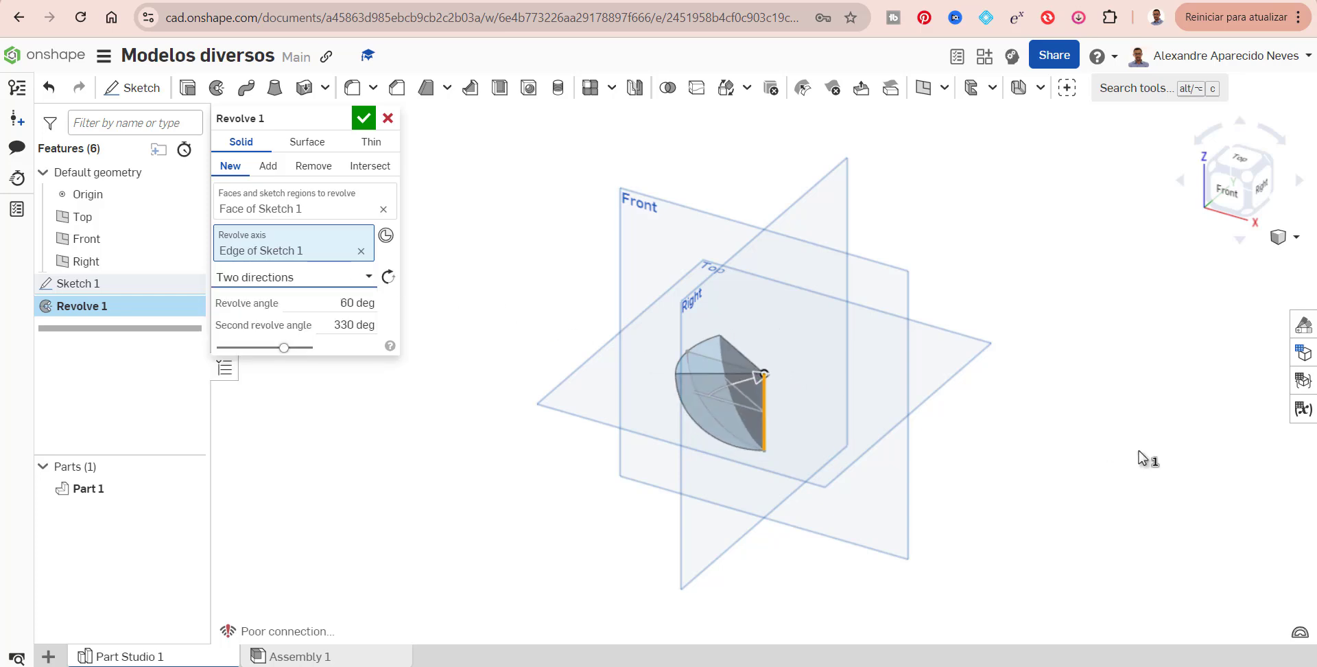
{"action": "left_click_drag", "start_coordinate": [800, 376], "coordinate": [812, 384]}
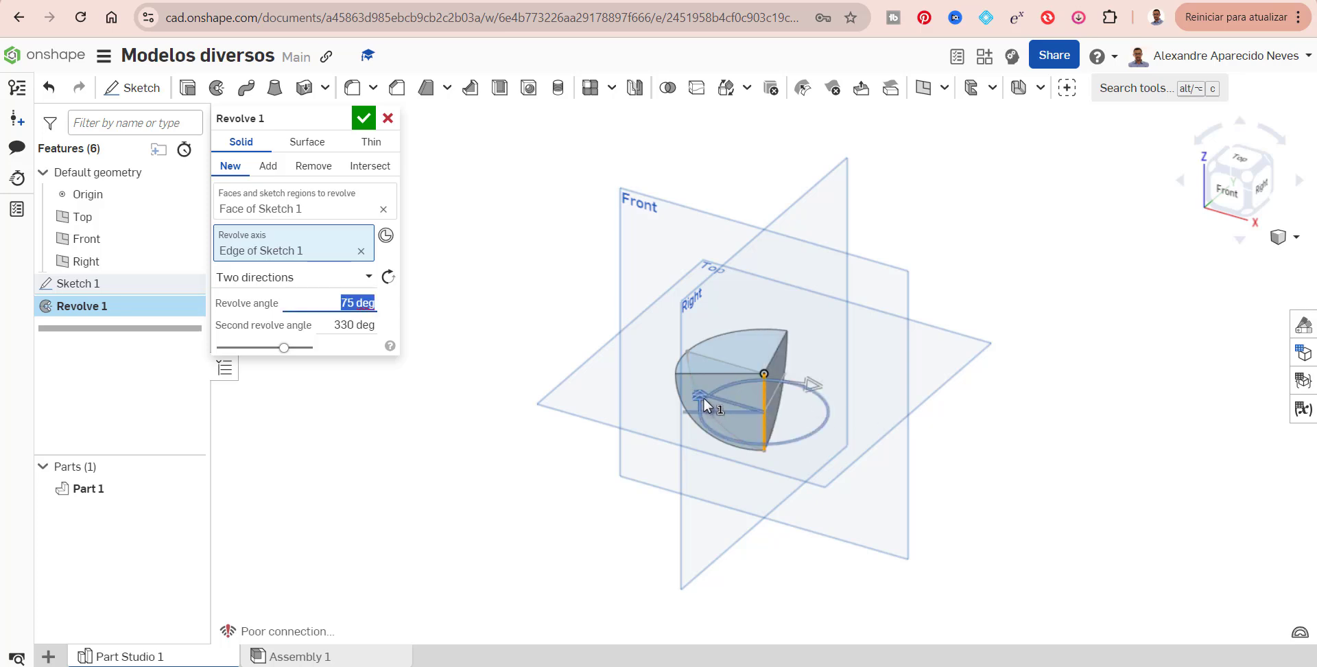
{"action": "left_click_drag", "start_coordinate": [702, 397], "coordinate": [684, 427]}
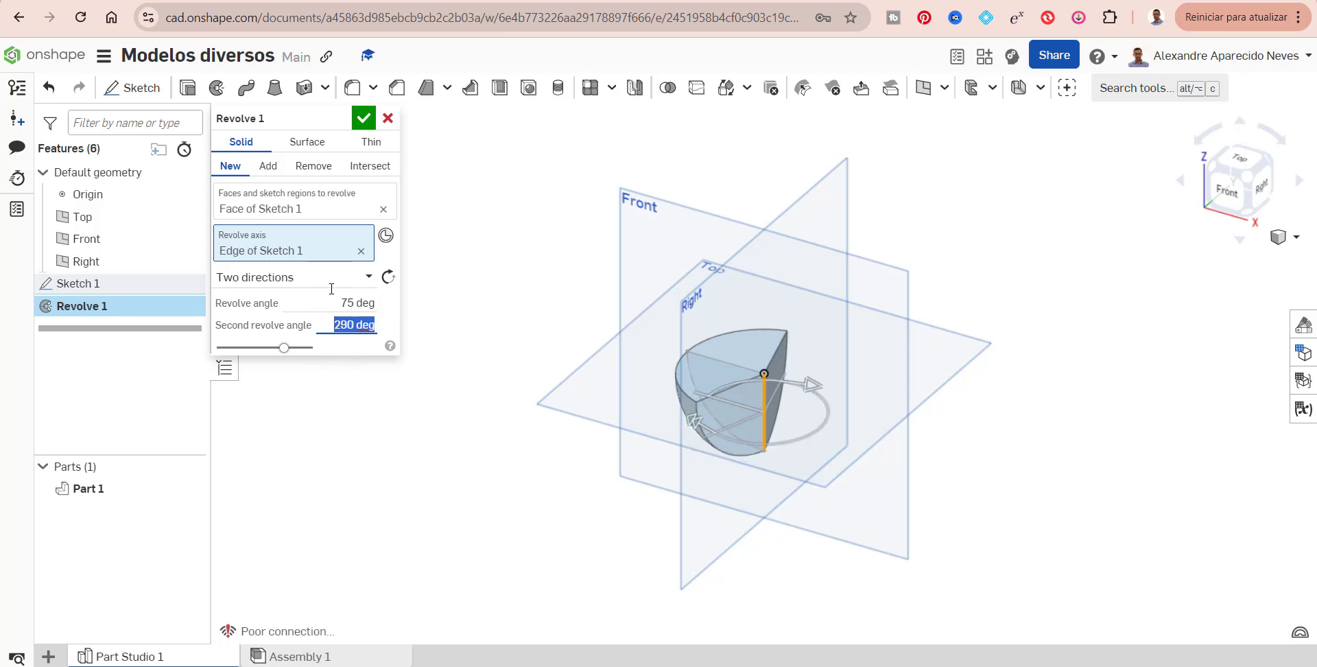
Set the revolve extent back to full and accept the hemisphere
{"action": "left_click", "coordinate": [369, 277]}
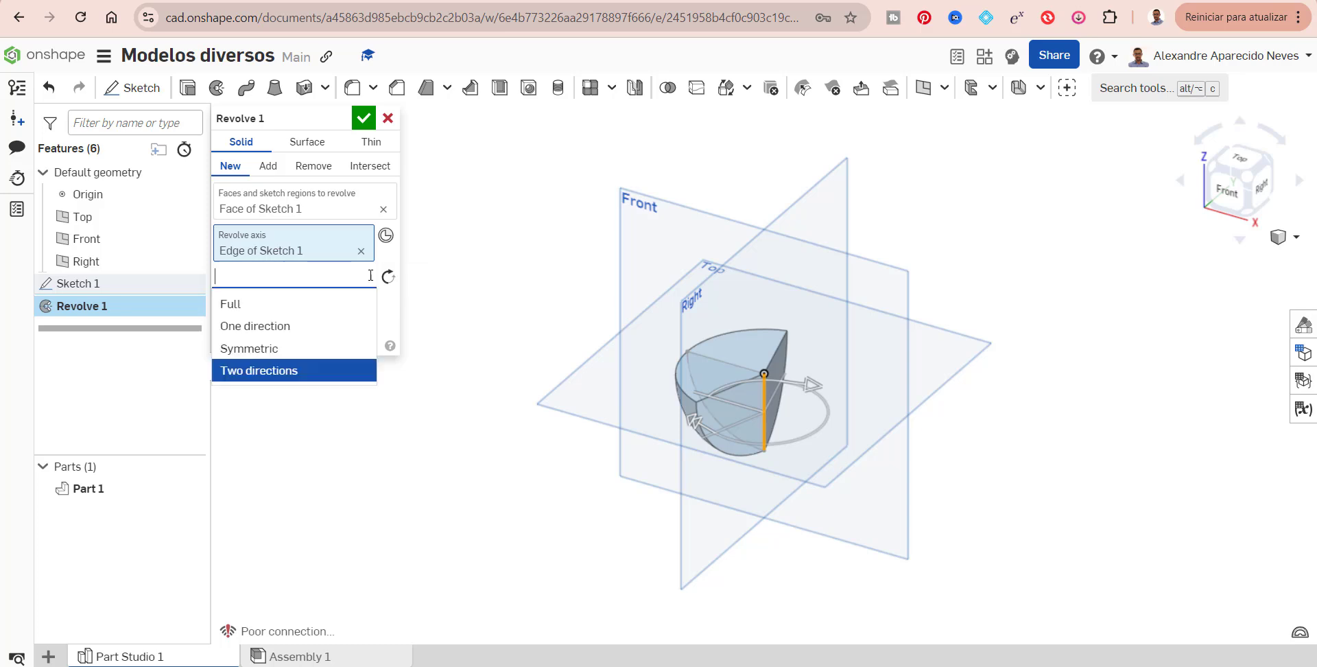
{"action": "left_click", "coordinate": [260, 305]}
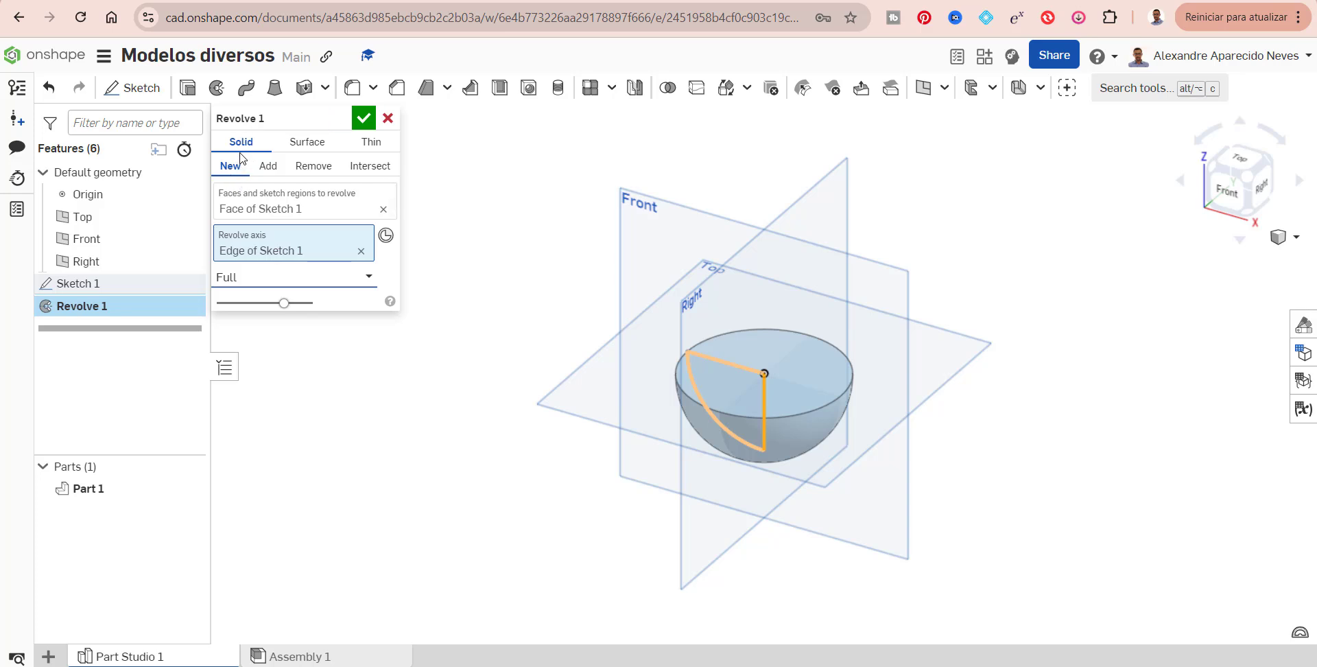
{"action": "left_click", "coordinate": [364, 118]}
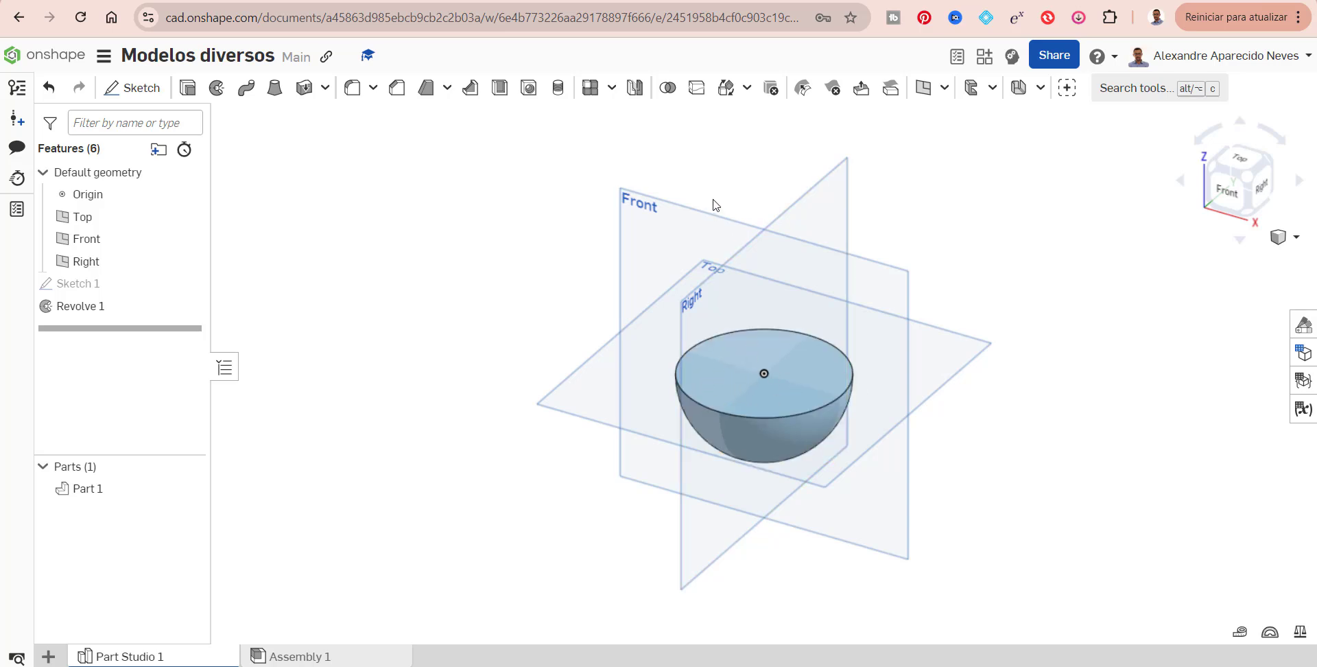
Shell the hemisphere into an open bowl by removing its flat top face, with a shell thickness of 3 mm
{"action": "left_click", "coordinate": [502, 92]}
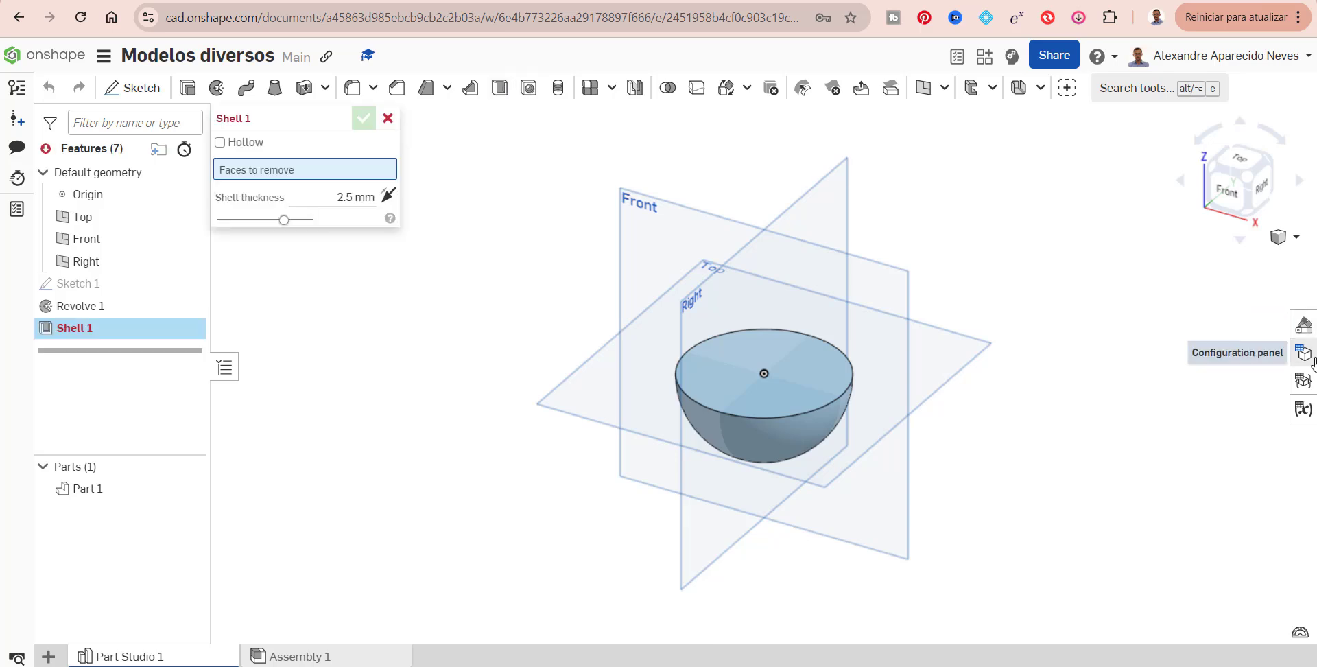
{"action": "left_click", "coordinate": [816, 384]}
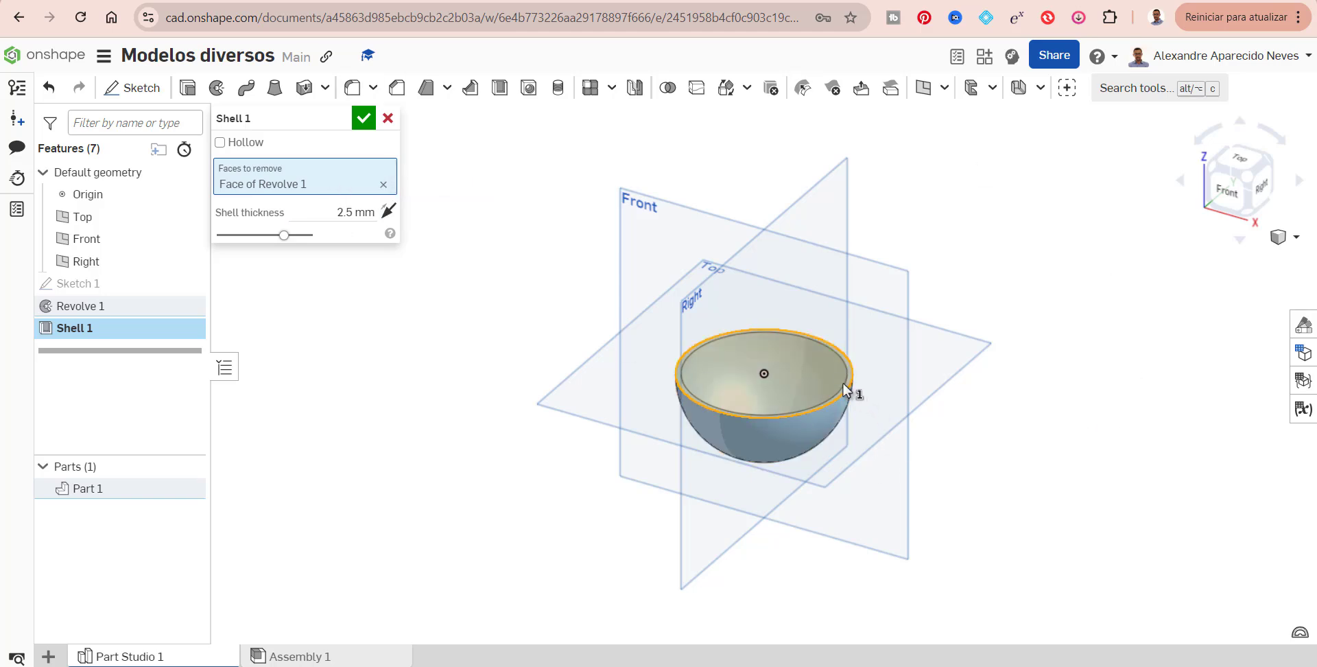
{"action": "left_click", "coordinate": [355, 212]}
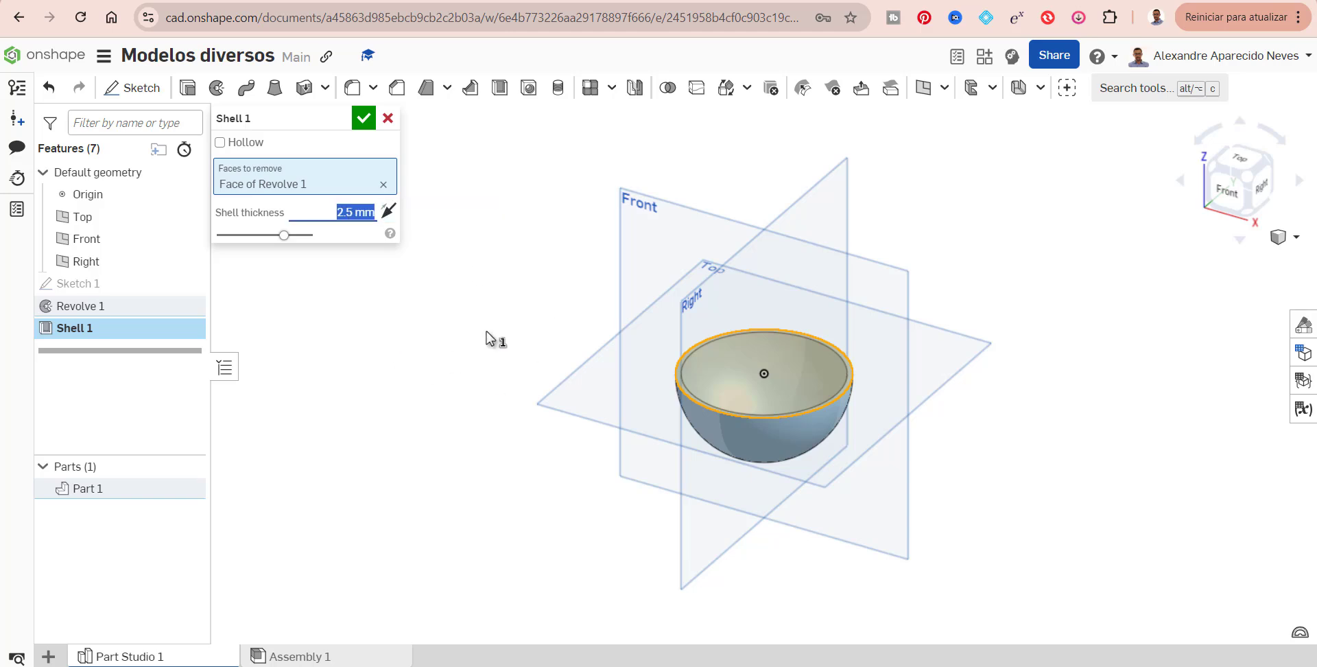
{"action": "type", "text": "2"}
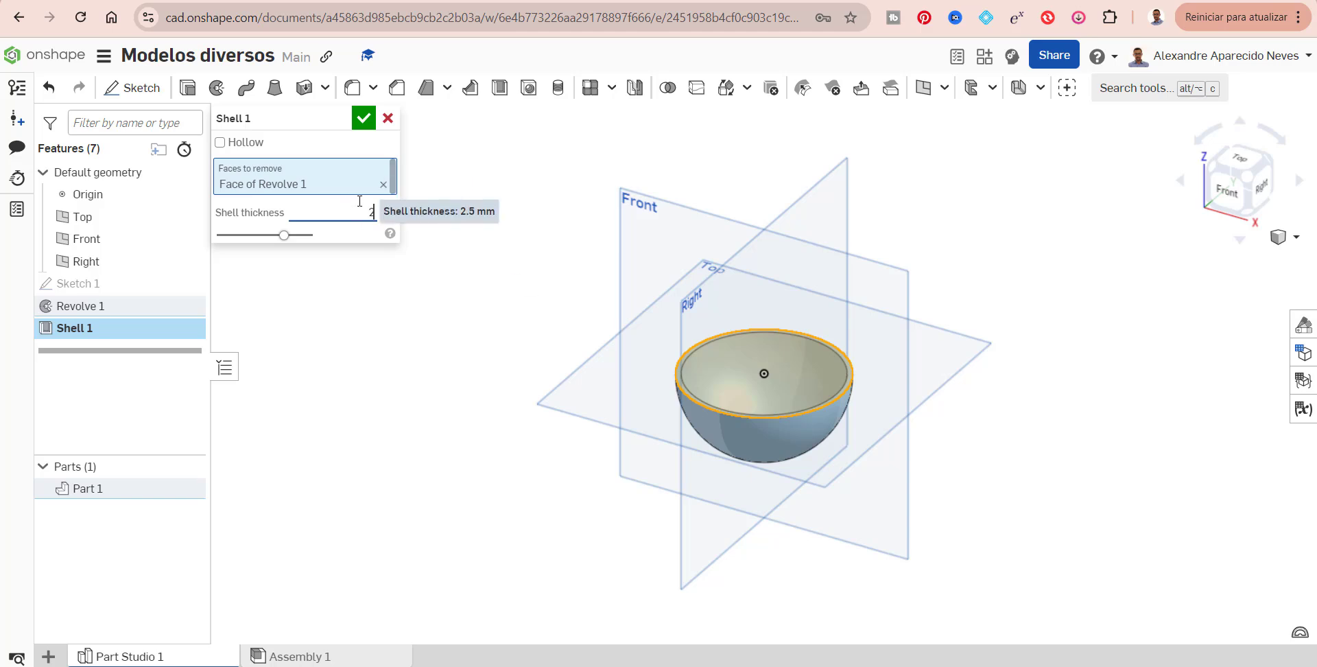
{"action": "key", "text": "BackSpace"}
{"action": "type", "text": "3"}
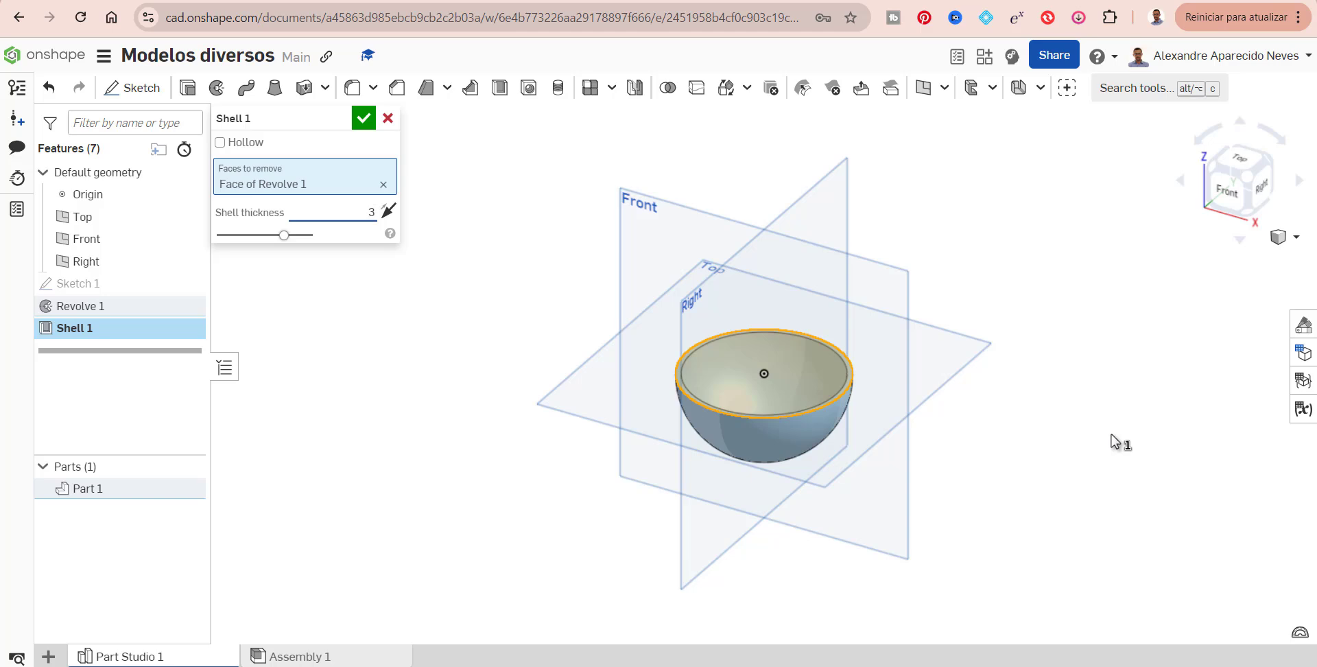
{"action": "key", "text": "Tab"}
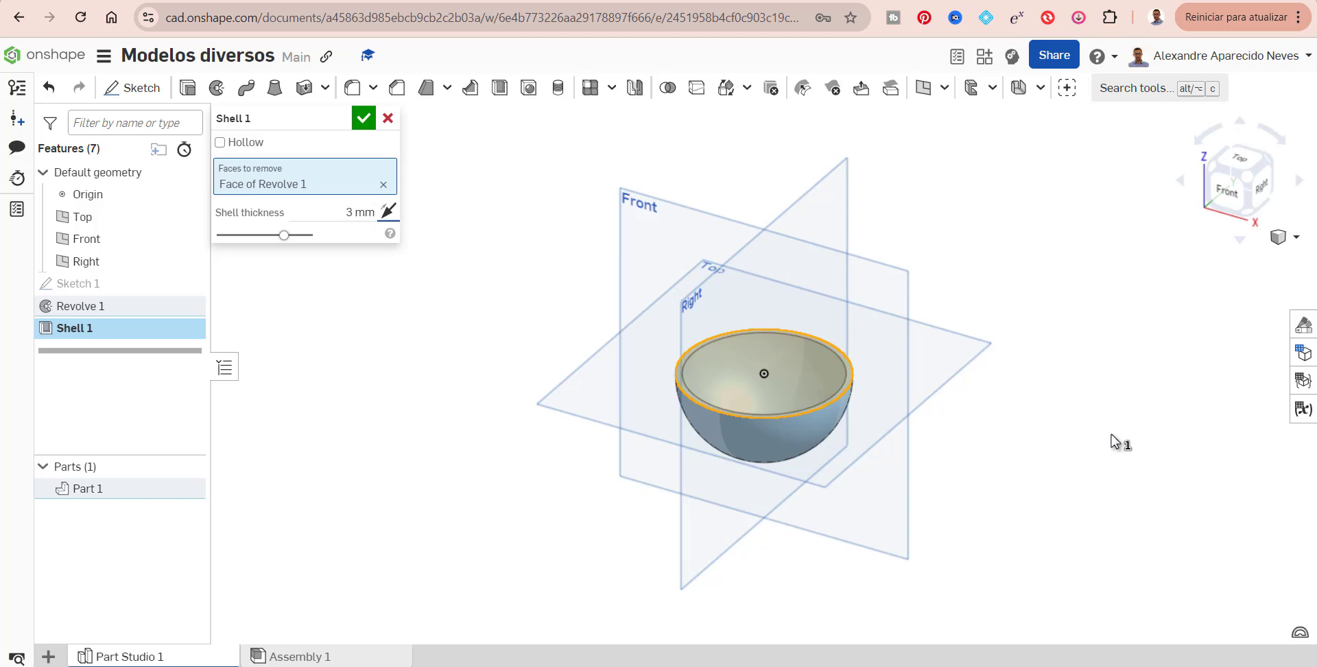
{"action": "left_click", "coordinate": [364, 118]}
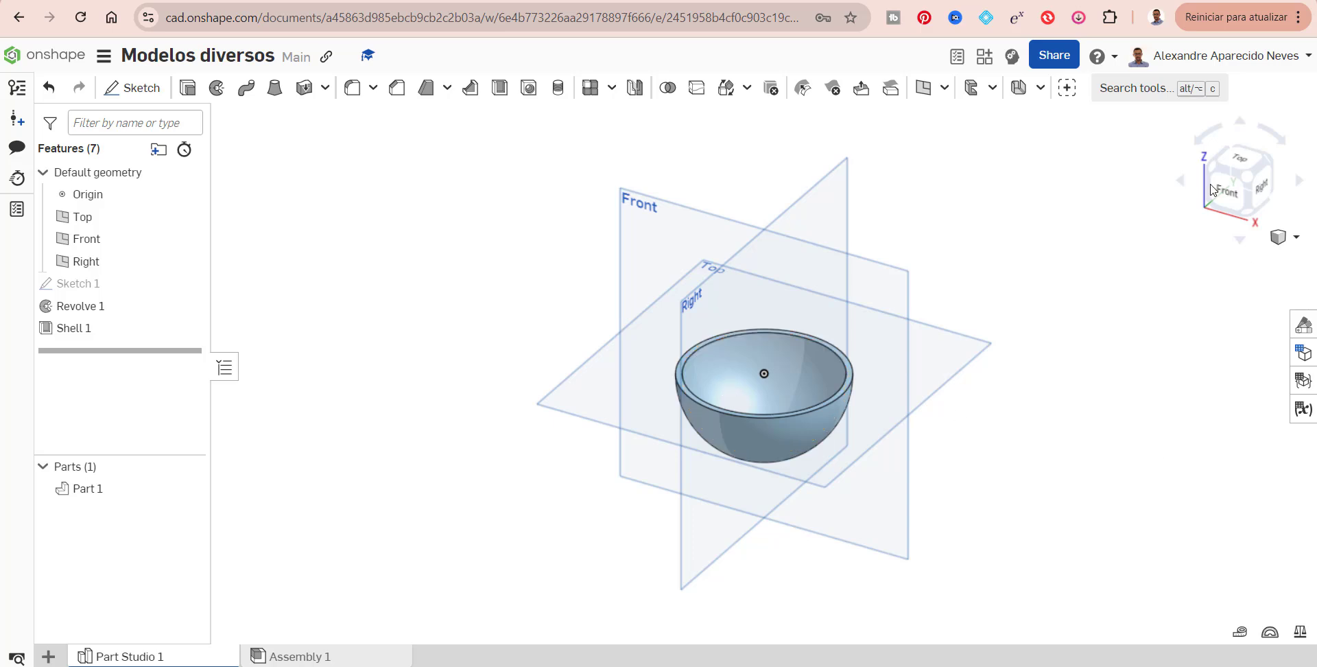
{"action": "left_click", "coordinate": [1244, 221]}
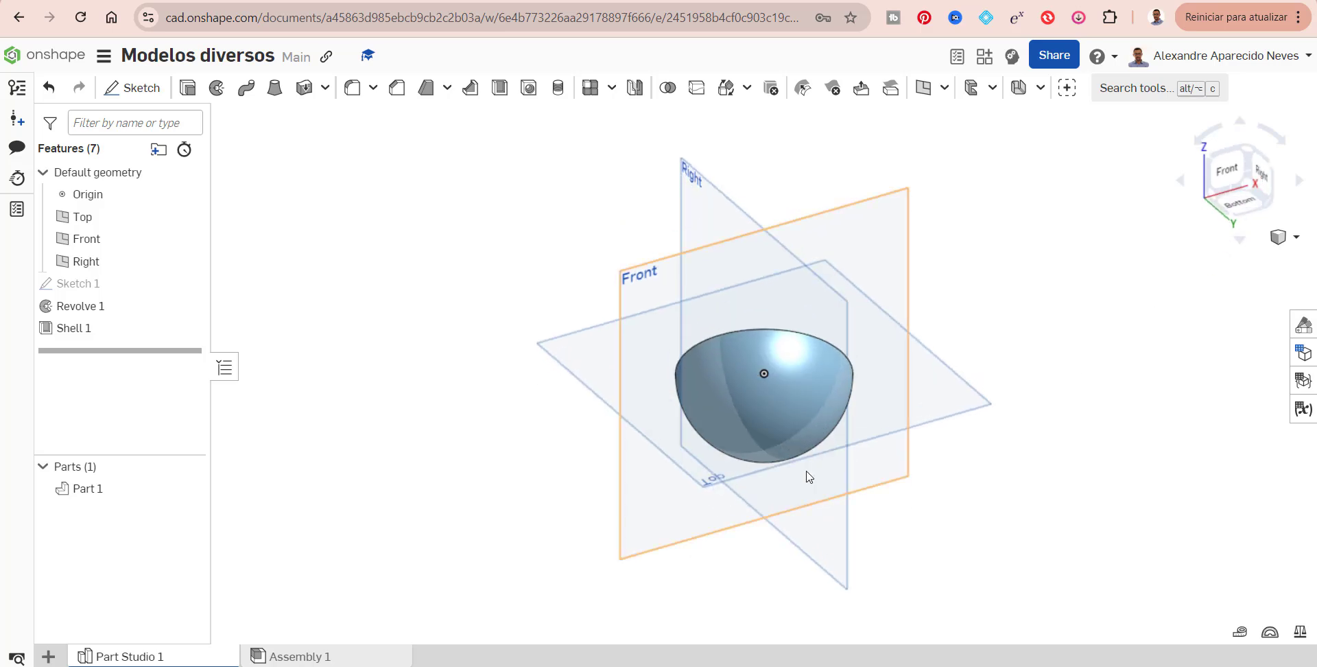
{"action": "left_click", "coordinate": [1249, 163]}
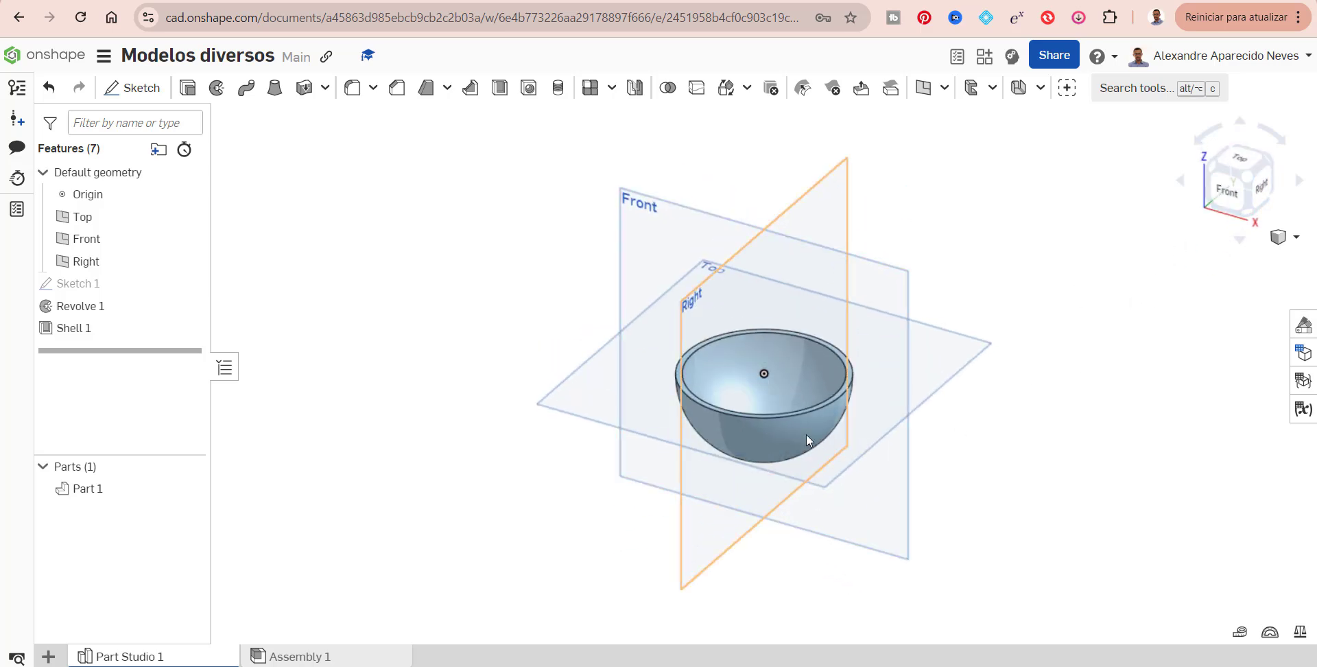
{"action": "left_click", "coordinate": [1238, 192]}
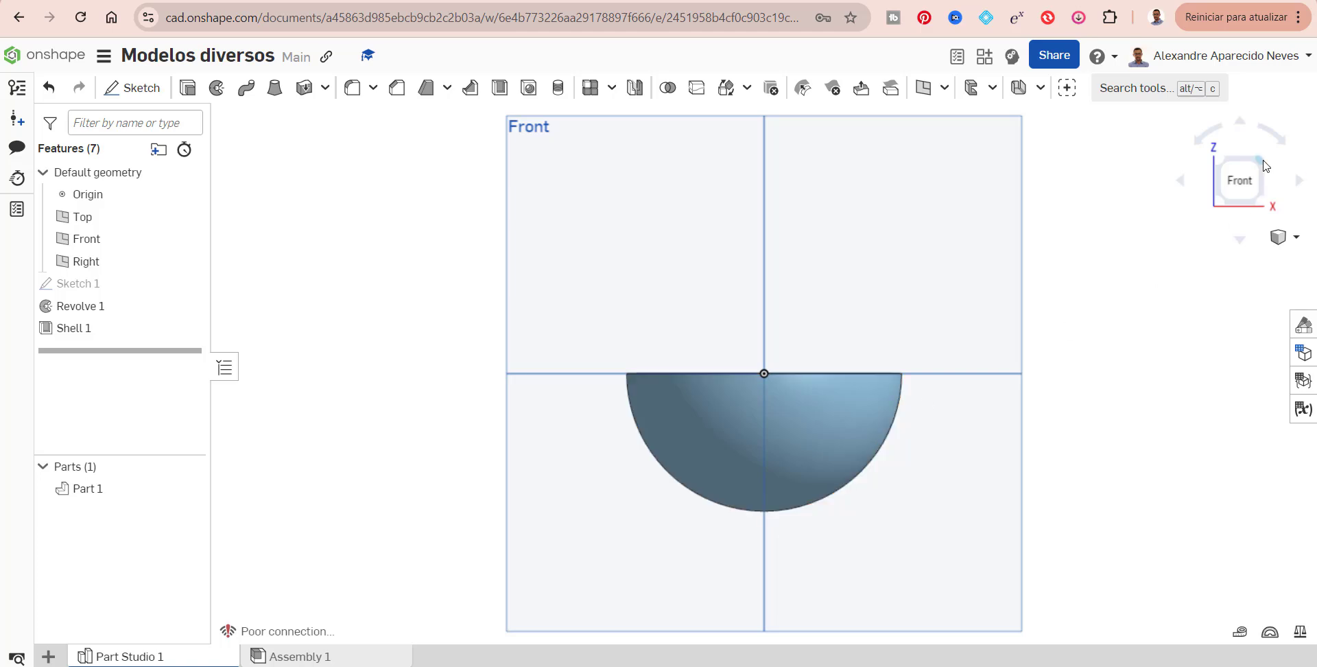
{"action": "left_click", "coordinate": [1265, 165]}
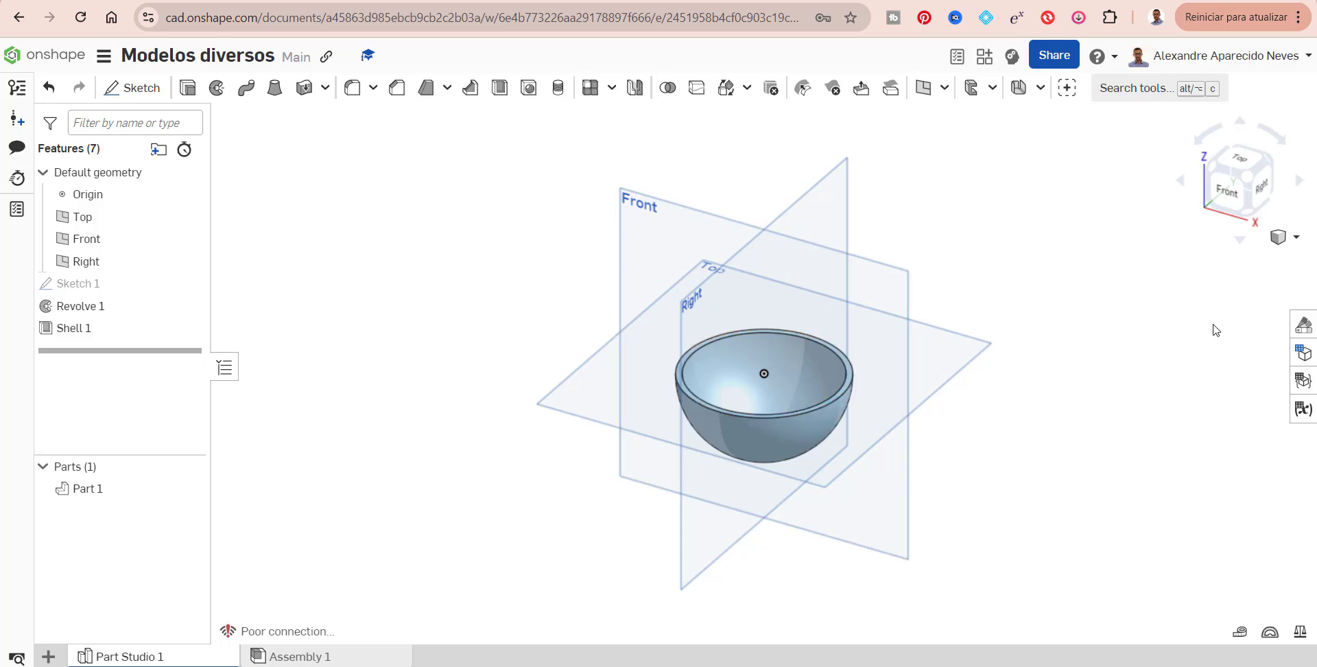
Create a plane offset 50 mm from the Top plane, on the side below the bowl
{"action": "left_click", "coordinate": [944, 89]}
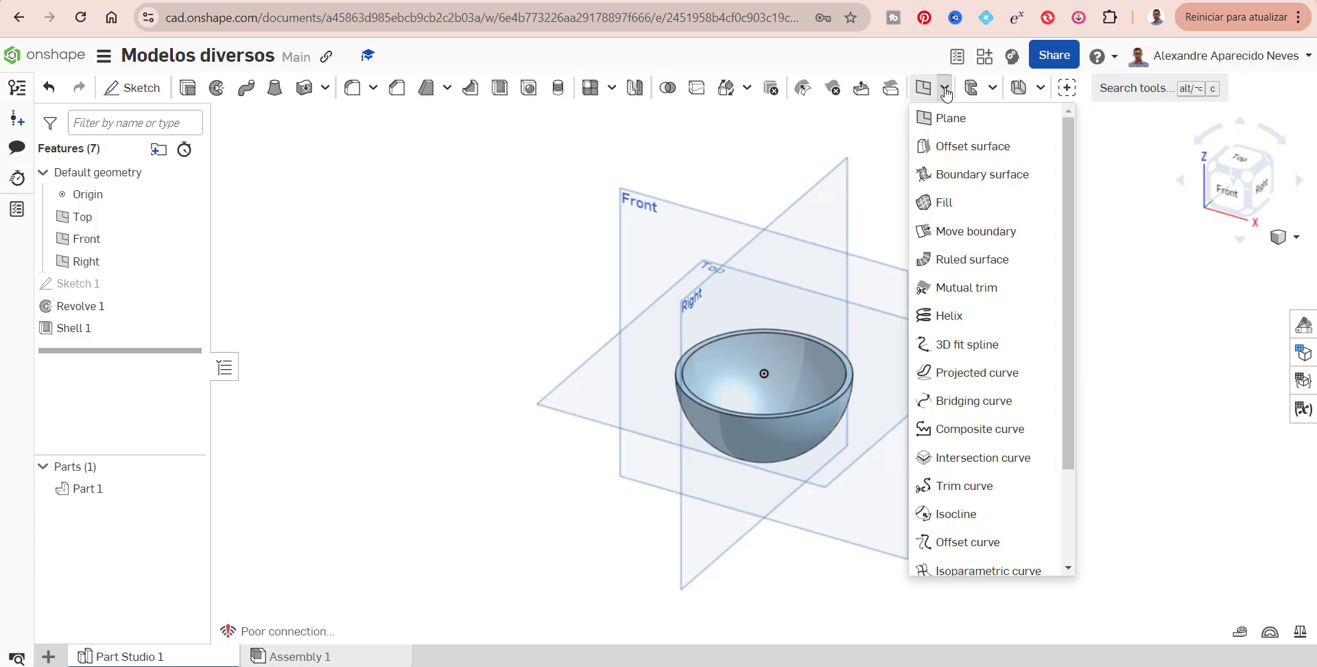
{"action": "left_click", "coordinate": [947, 128]}
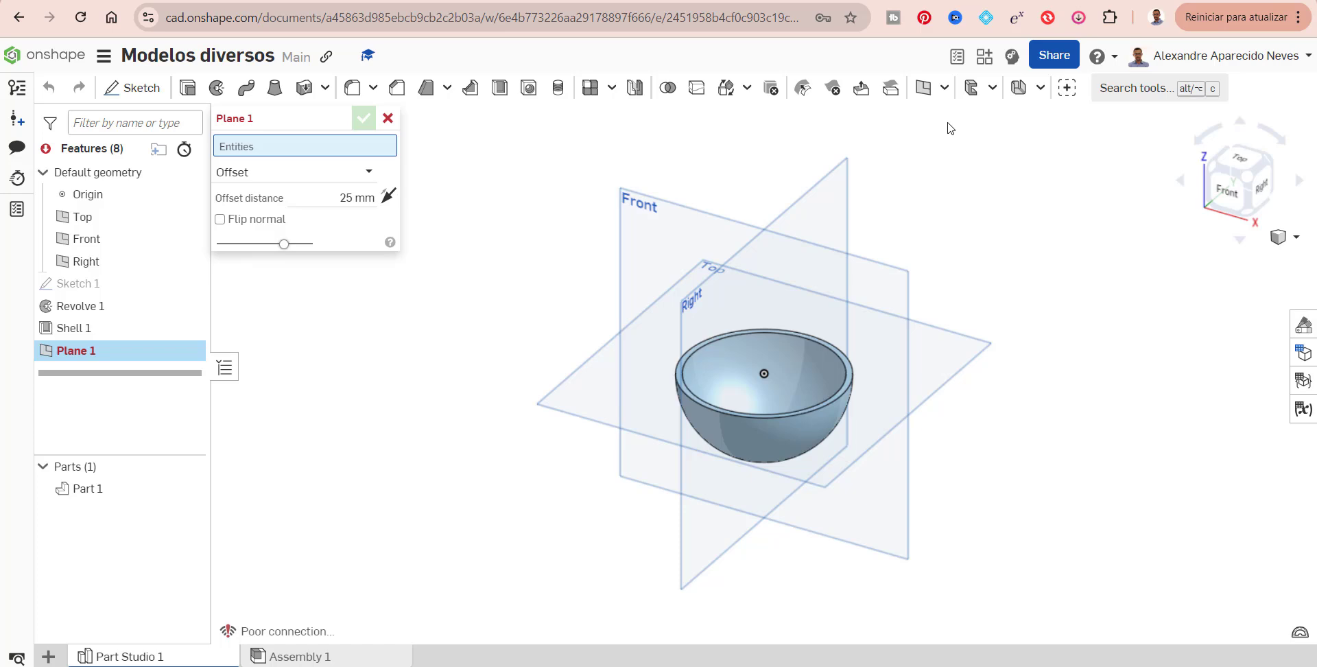
{"action": "left_click", "coordinate": [946, 354]}
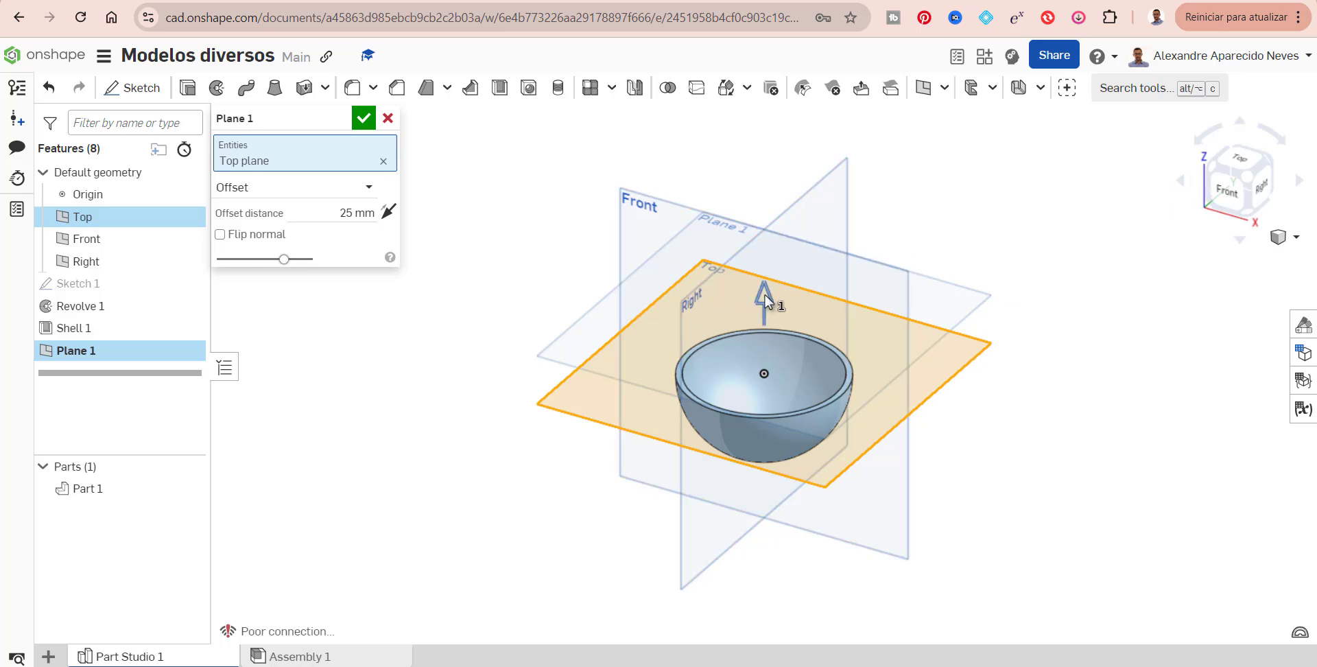
{"action": "left_click", "coordinate": [1224, 188]}
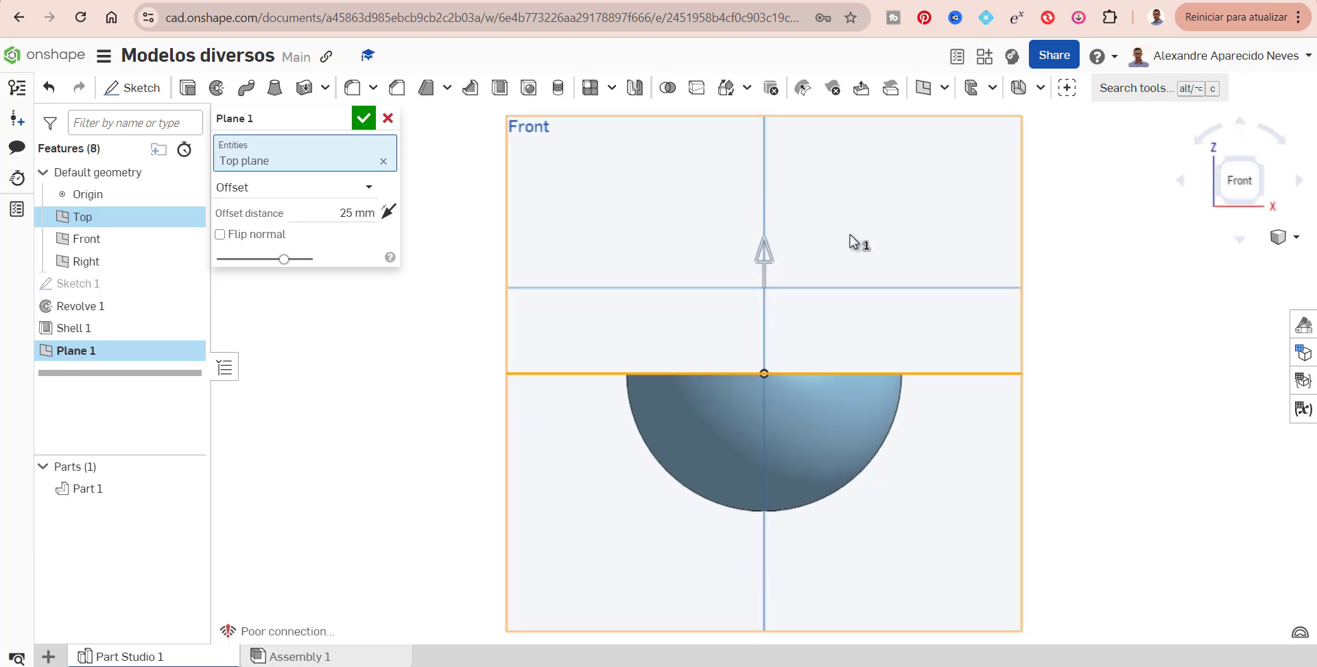
{"action": "left_click_drag", "start_coordinate": [766, 255], "coordinate": [743, 505]}
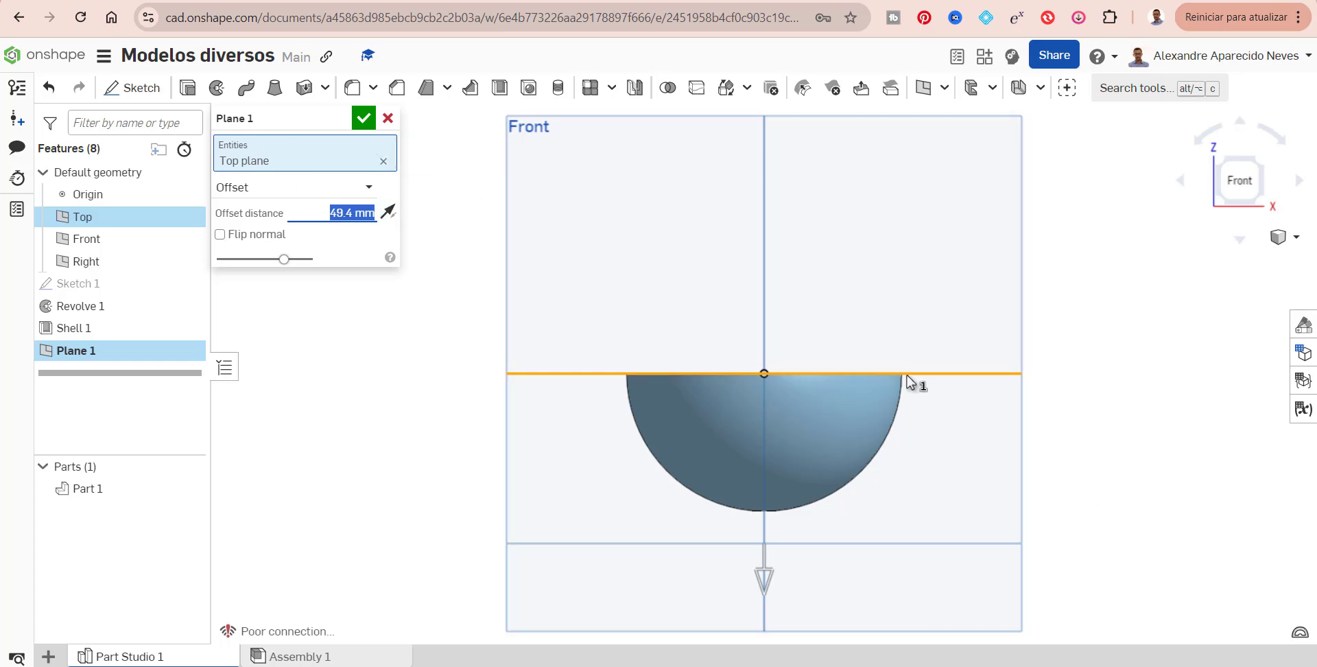
{"action": "type", "text": "50"}
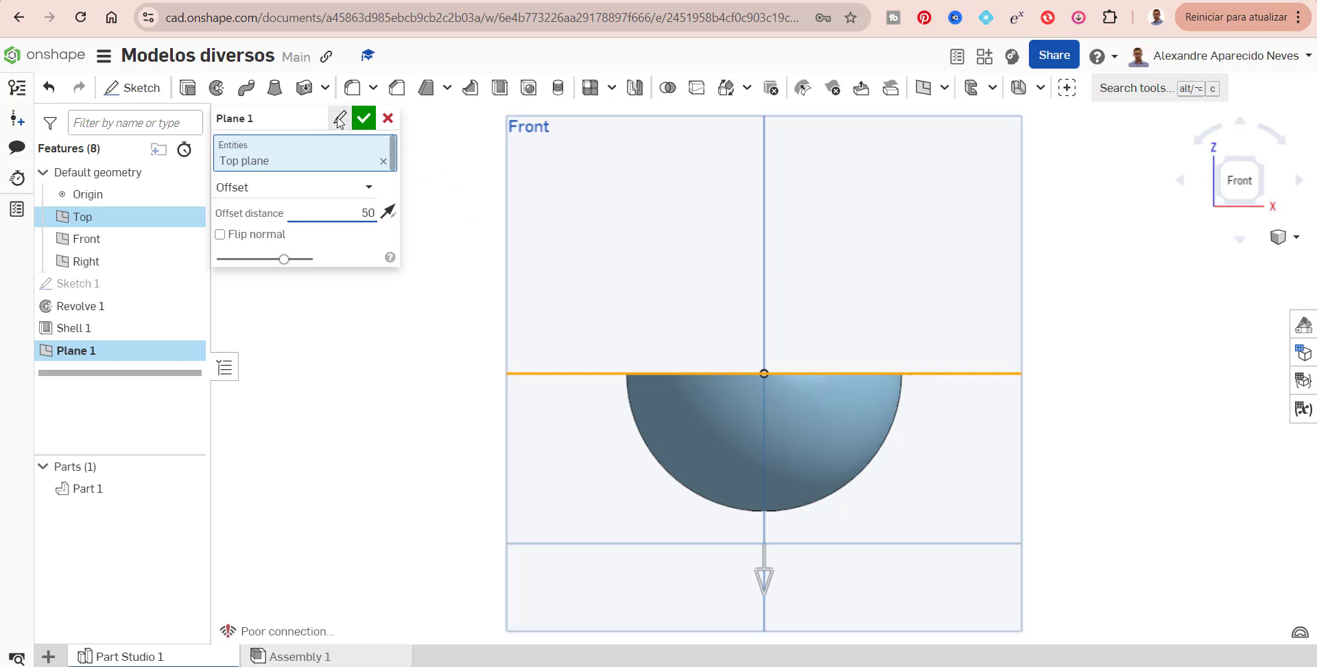
{"action": "left_click", "coordinate": [363, 118]}
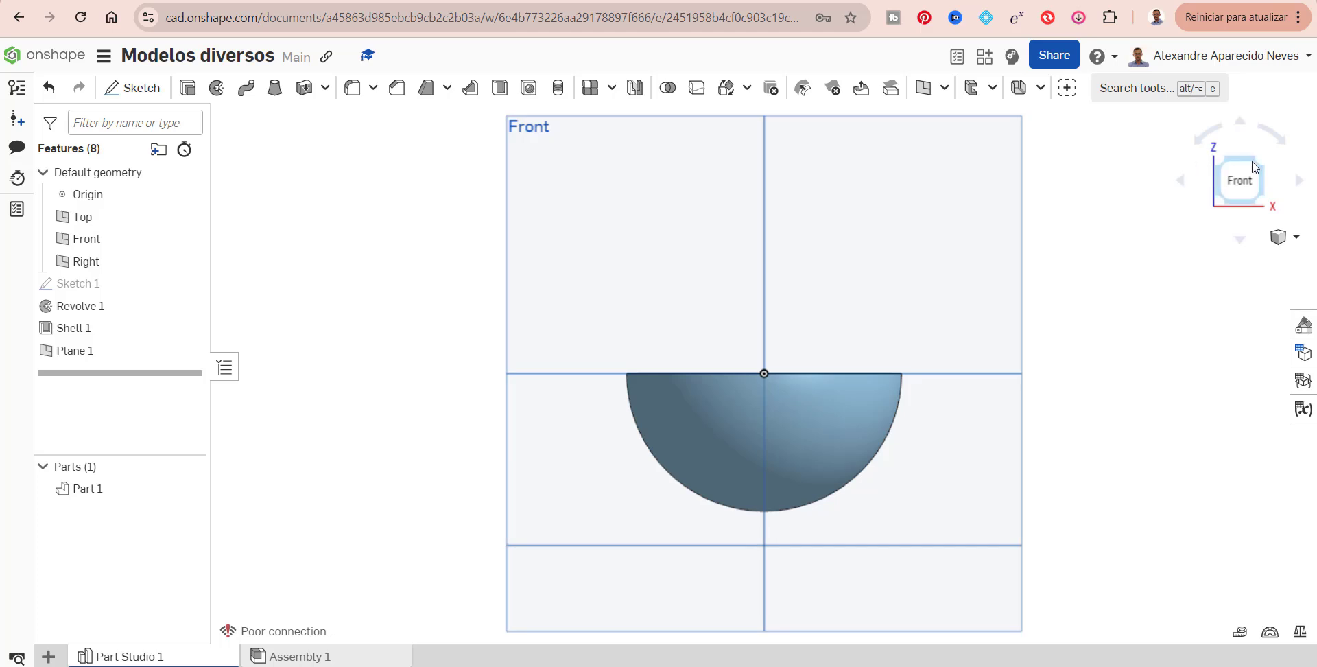
Start a sketch on the offset plane below the bowl and draw a circle about 43 mm in diameter centred on the origin
{"action": "left_click", "coordinate": [1265, 167]}
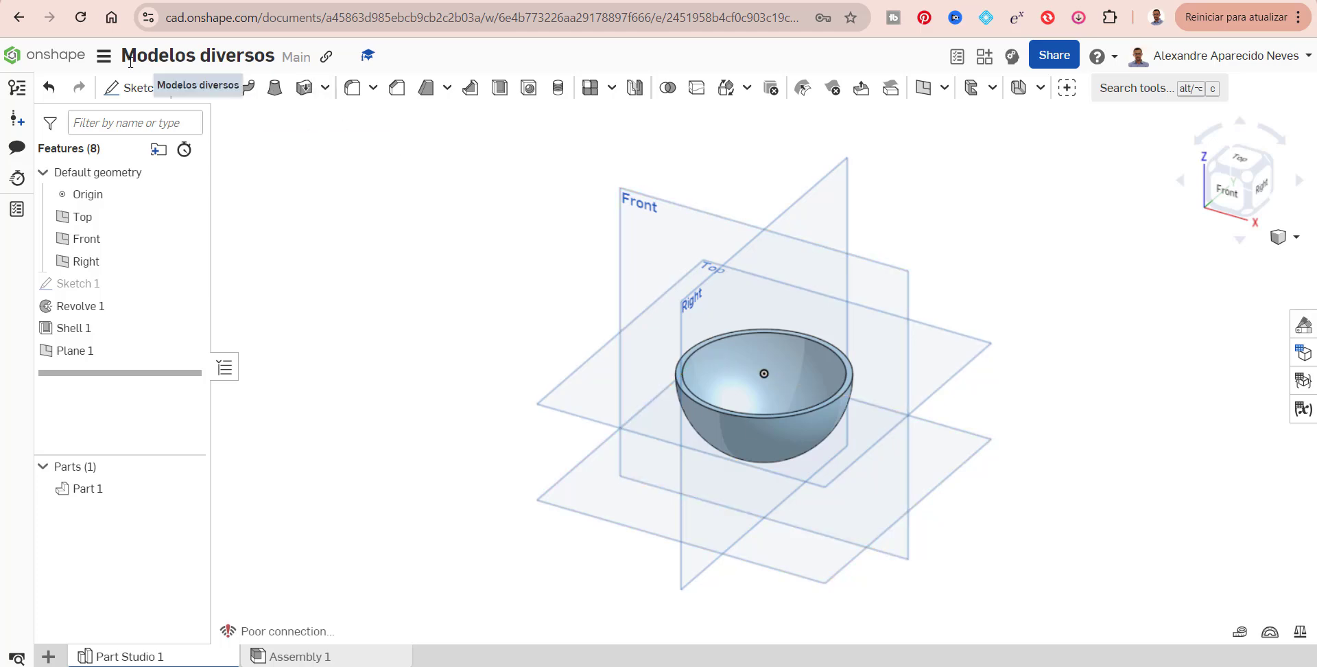
{"action": "left_click", "coordinate": [132, 96]}
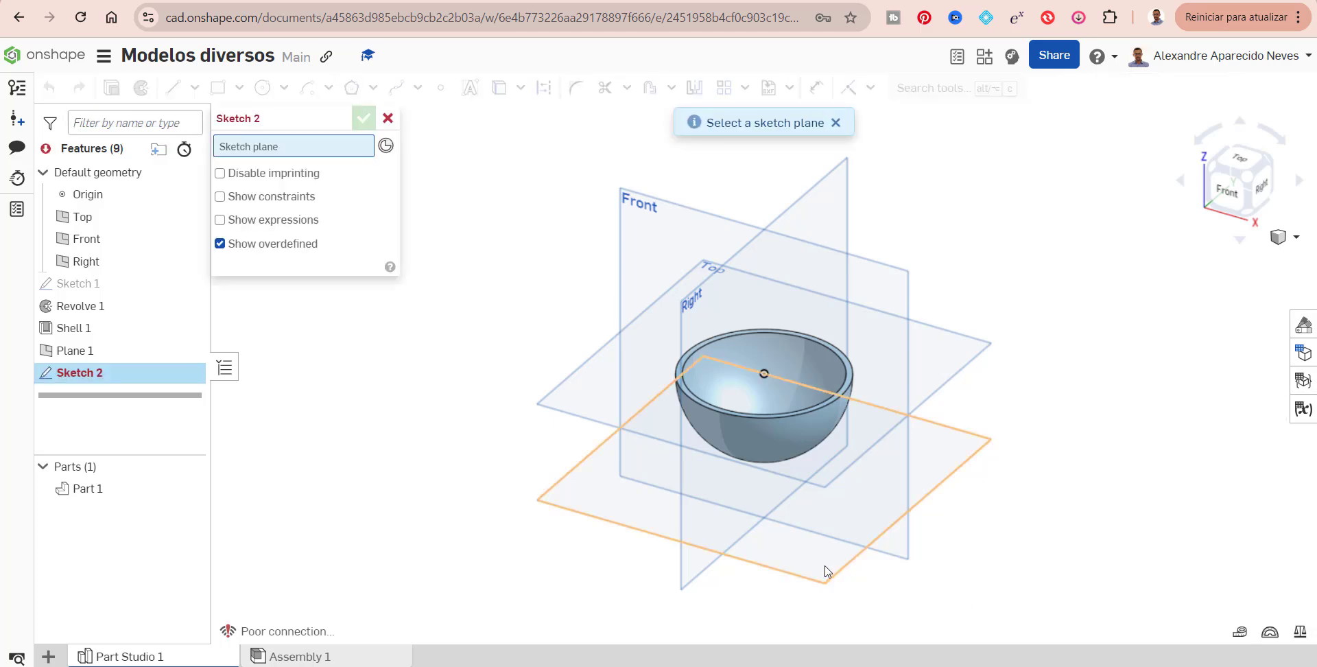
{"action": "left_click", "coordinate": [1249, 218]}
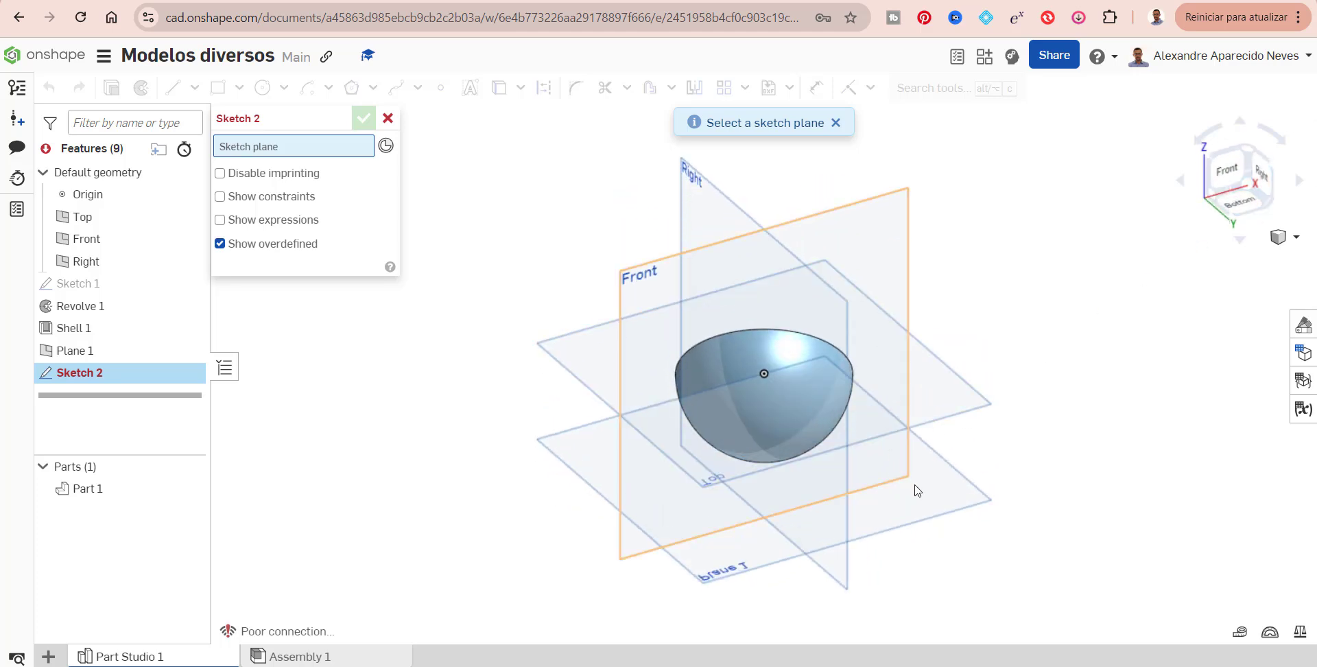
{"action": "left_click", "coordinate": [964, 509]}
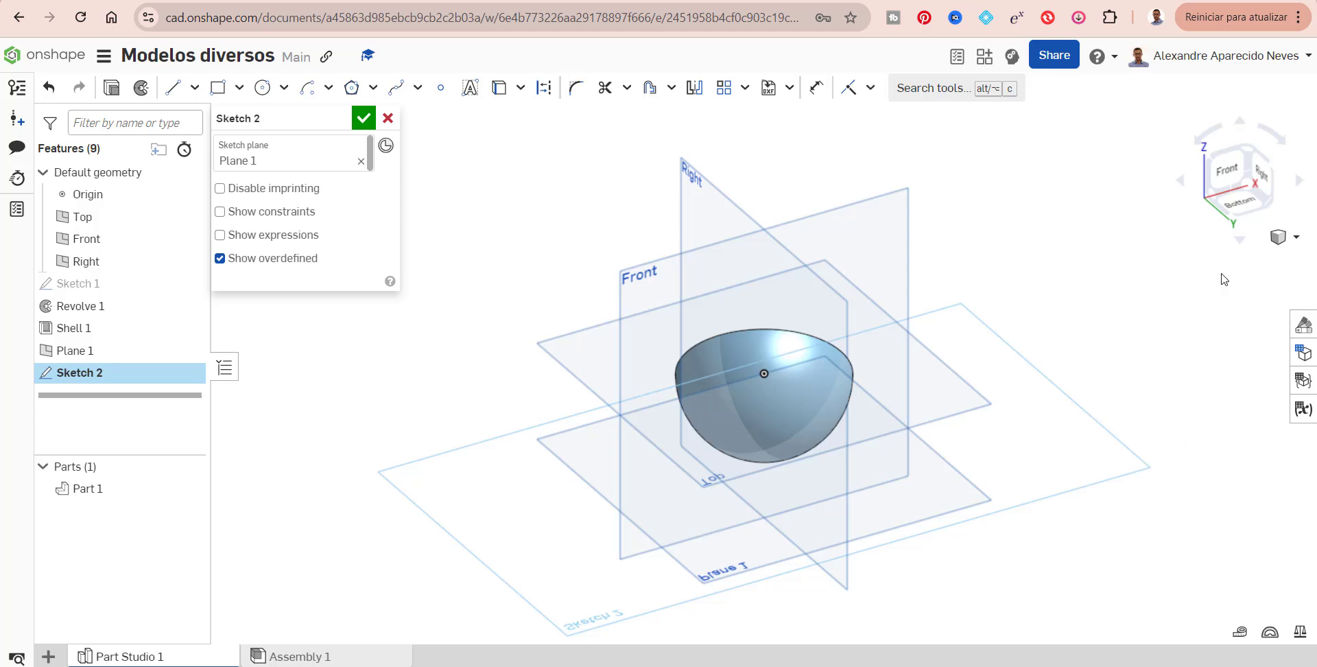
{"action": "left_click", "coordinate": [1242, 212]}
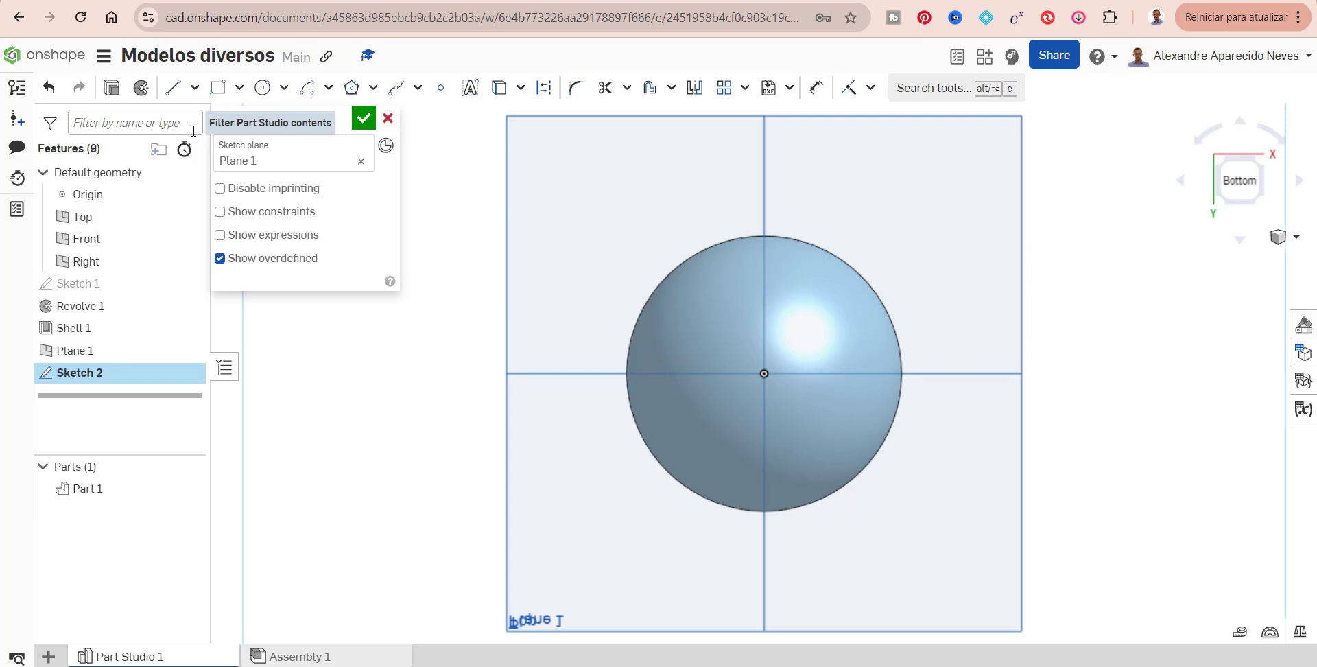
{"action": "left_click", "coordinate": [263, 89]}
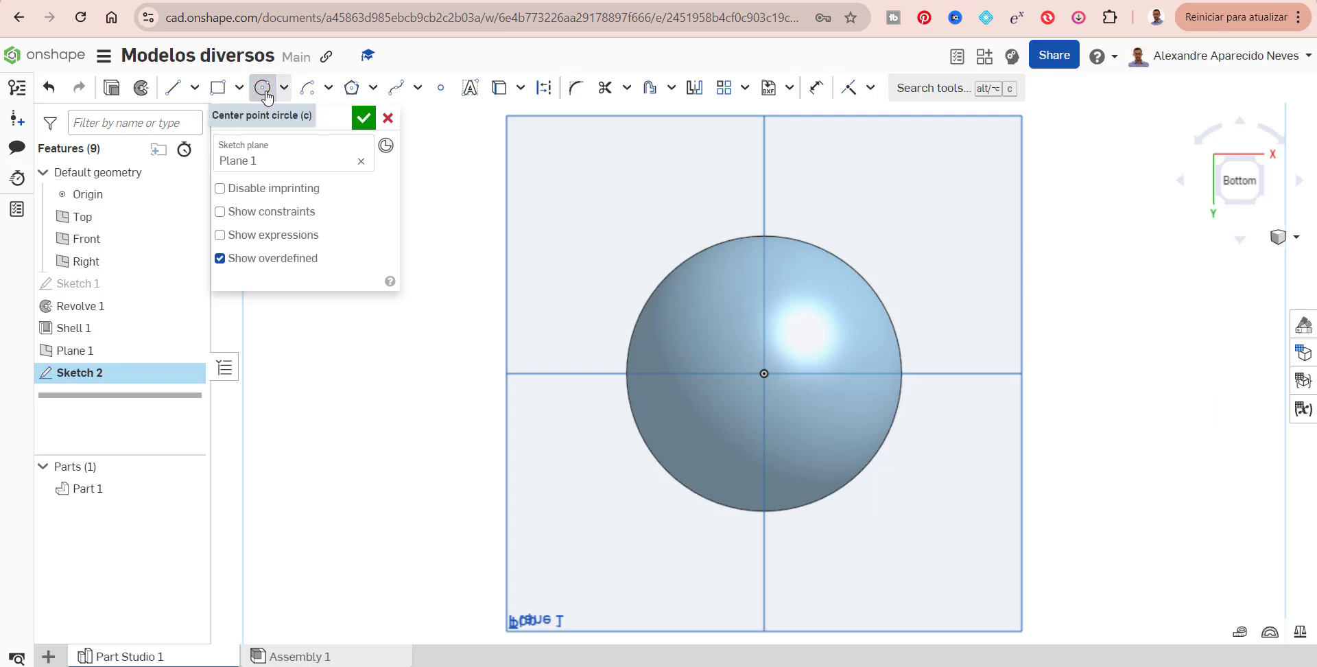
{"action": "left_click", "coordinate": [763, 374]}
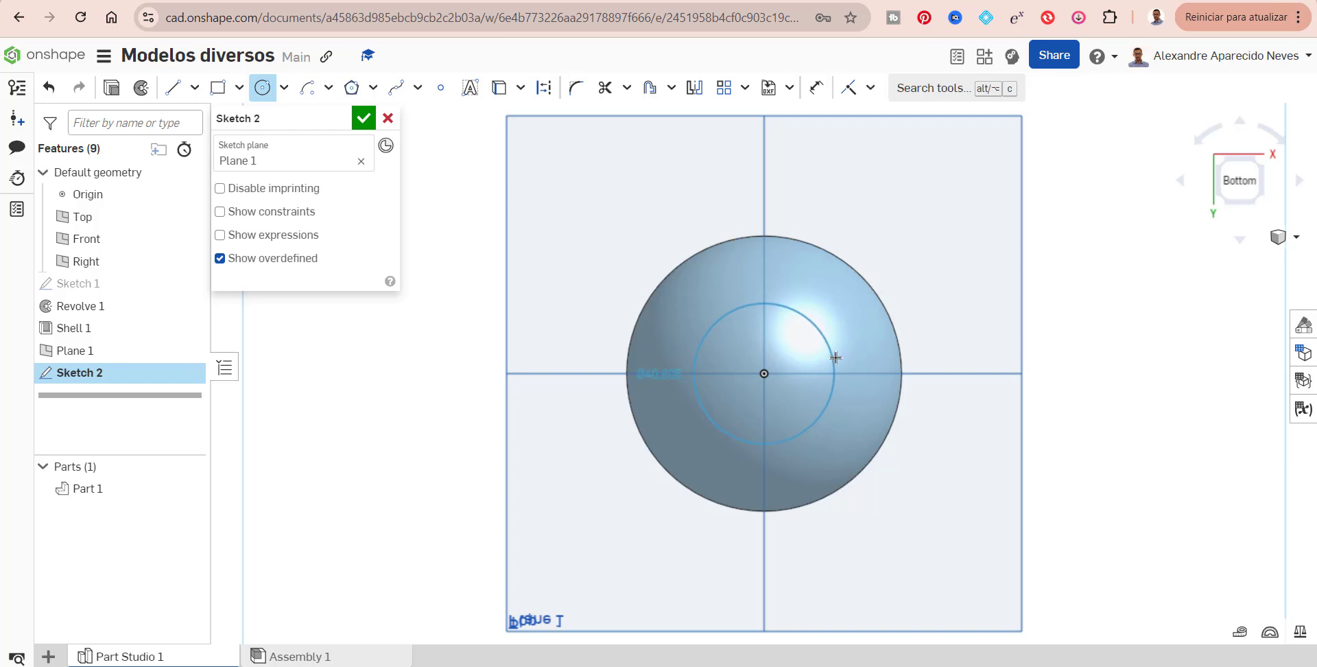
{"action": "left_click", "coordinate": [836, 360]}
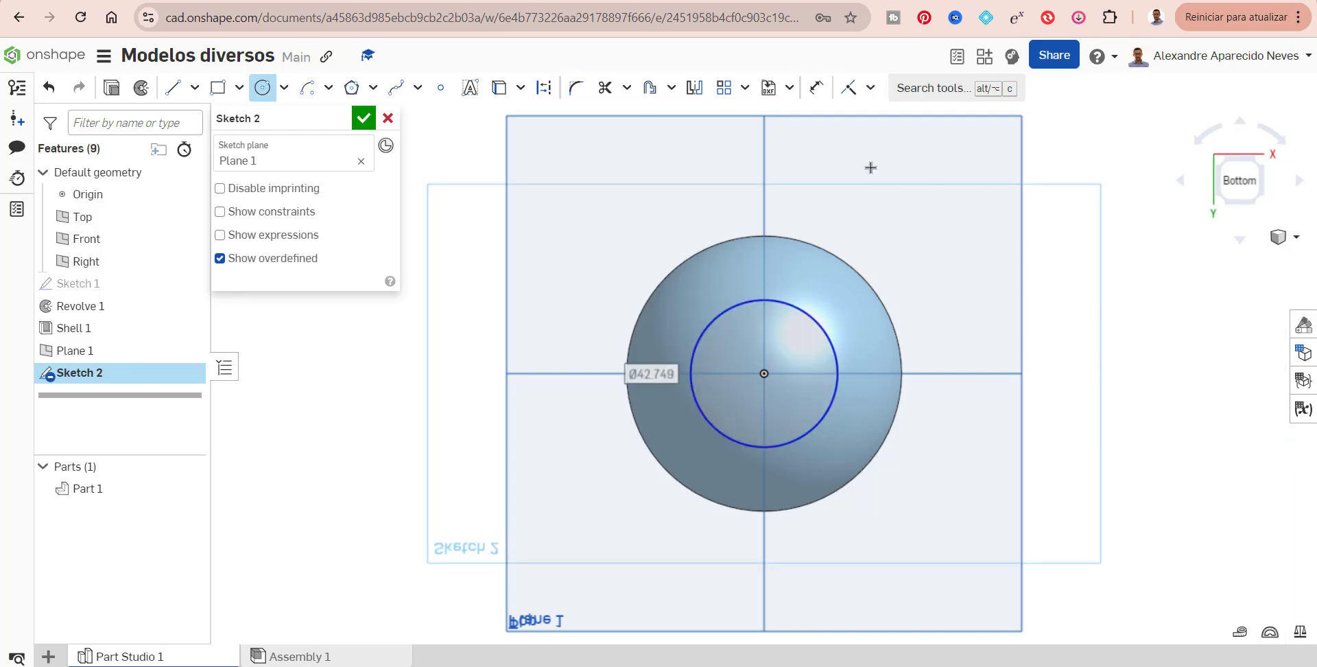
Dimension the circle's diameter to 50 mm and finish the sketch
{"action": "left_click", "coordinate": [816, 87]}
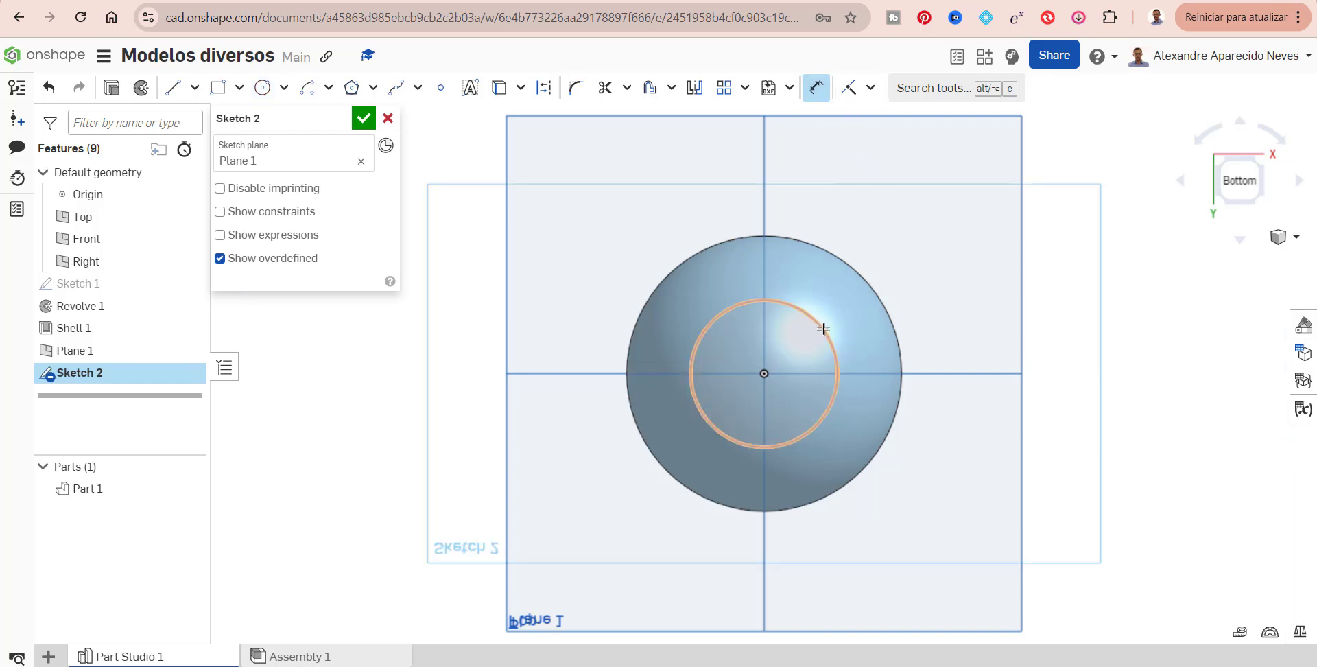
{"action": "left_click", "coordinate": [823, 330]}
{"action": "left_click", "coordinate": [941, 274]}
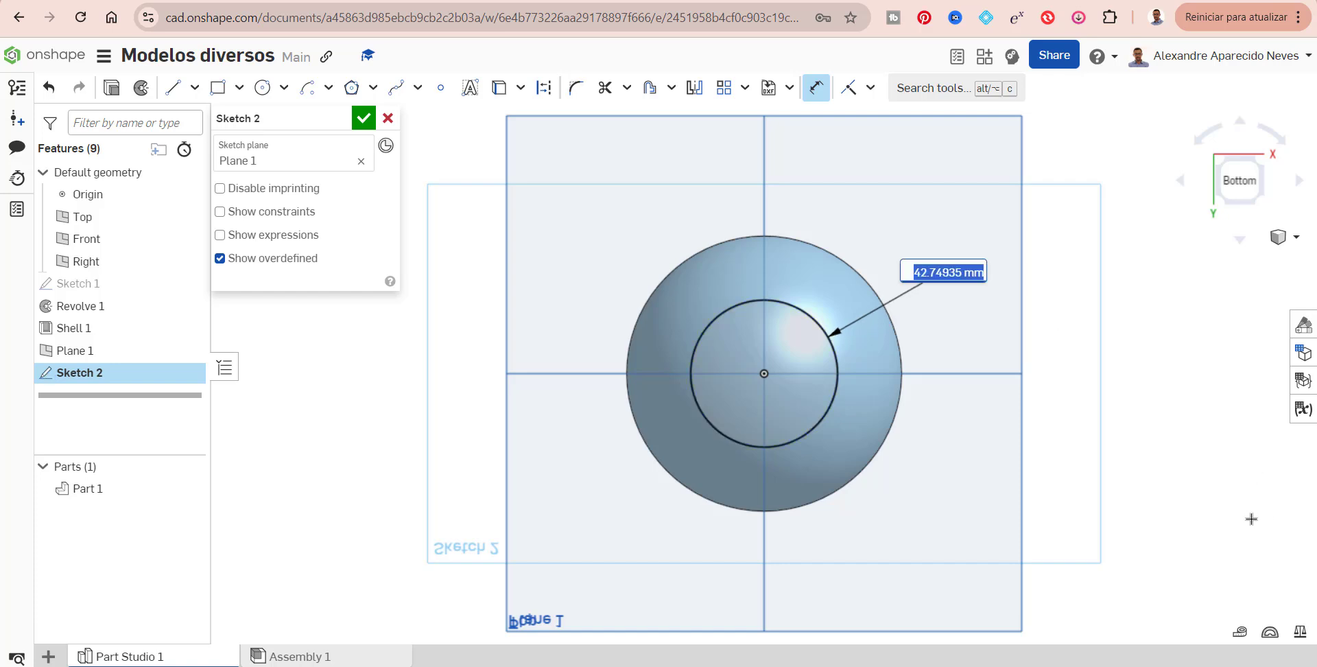
{"action": "type", "text": "50"}
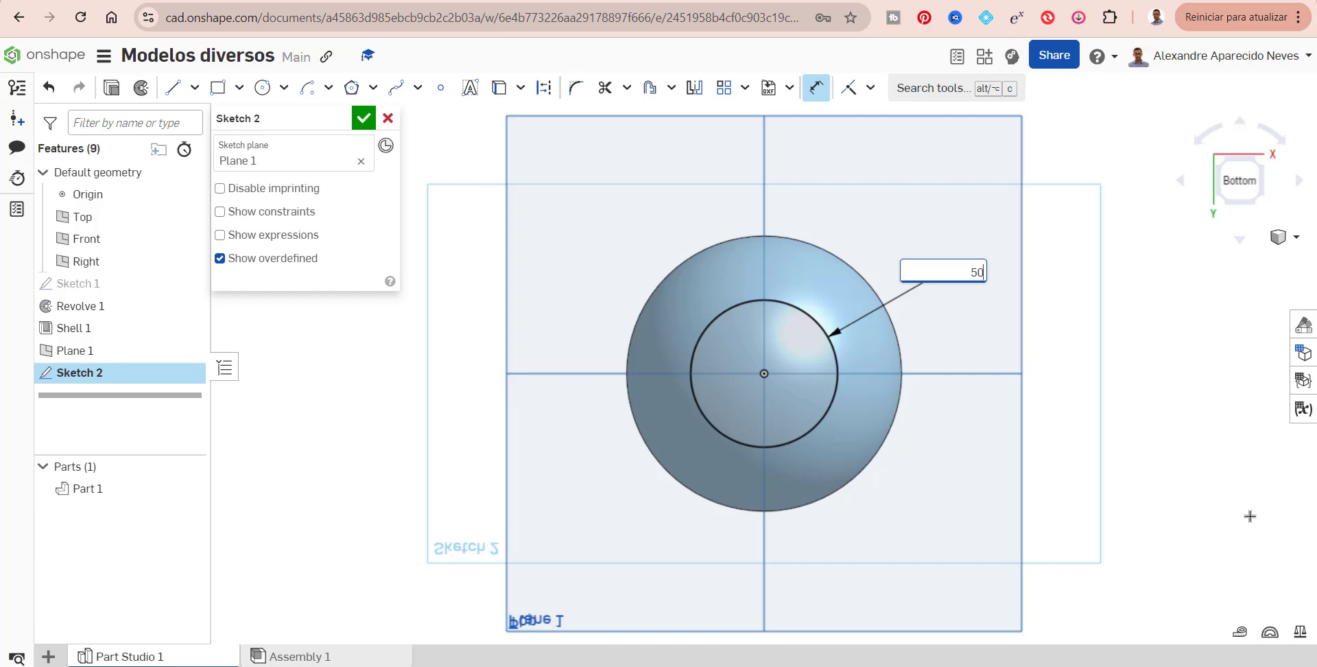
{"action": "key", "text": "Return"}
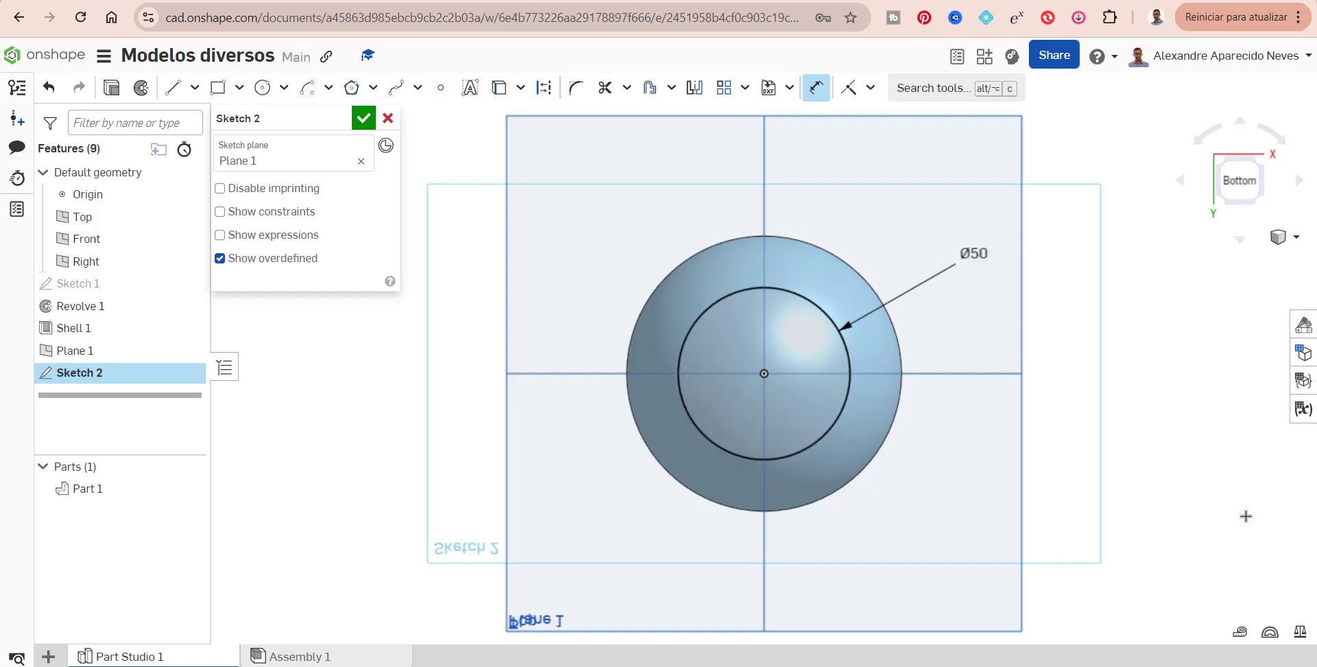
{"action": "left_click", "coordinate": [1261, 200]}
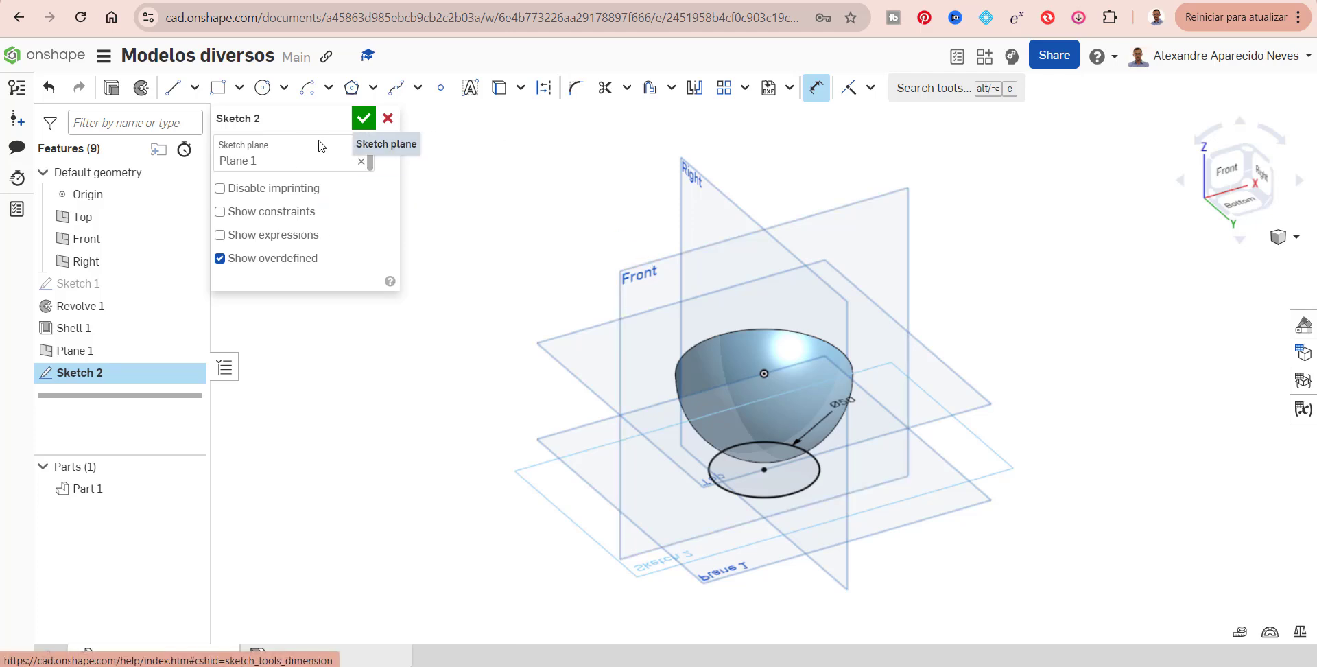
{"action": "left_click", "coordinate": [363, 118]}
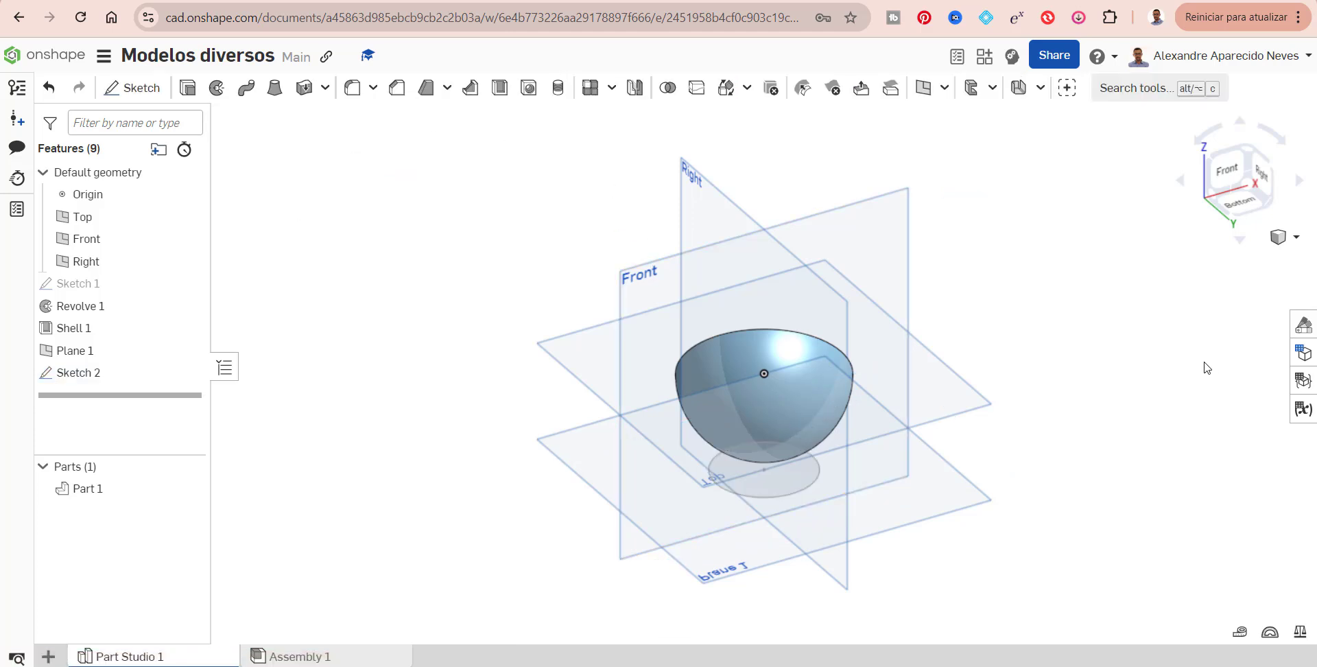
Start an added extrusion of the circle beneath the bowl, 25 mm deep toward the bowl, and inspect its preview from above and below
{"action": "left_click", "coordinate": [186, 90]}
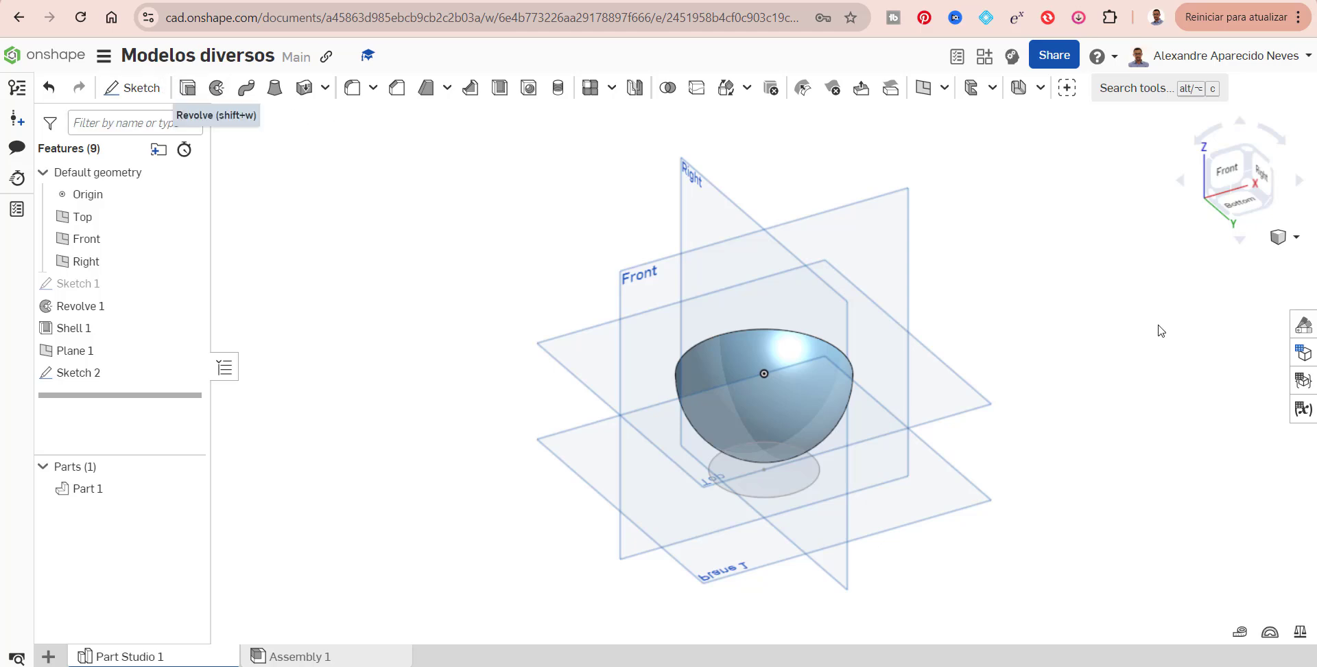
{"action": "left_click", "coordinate": [779, 491]}
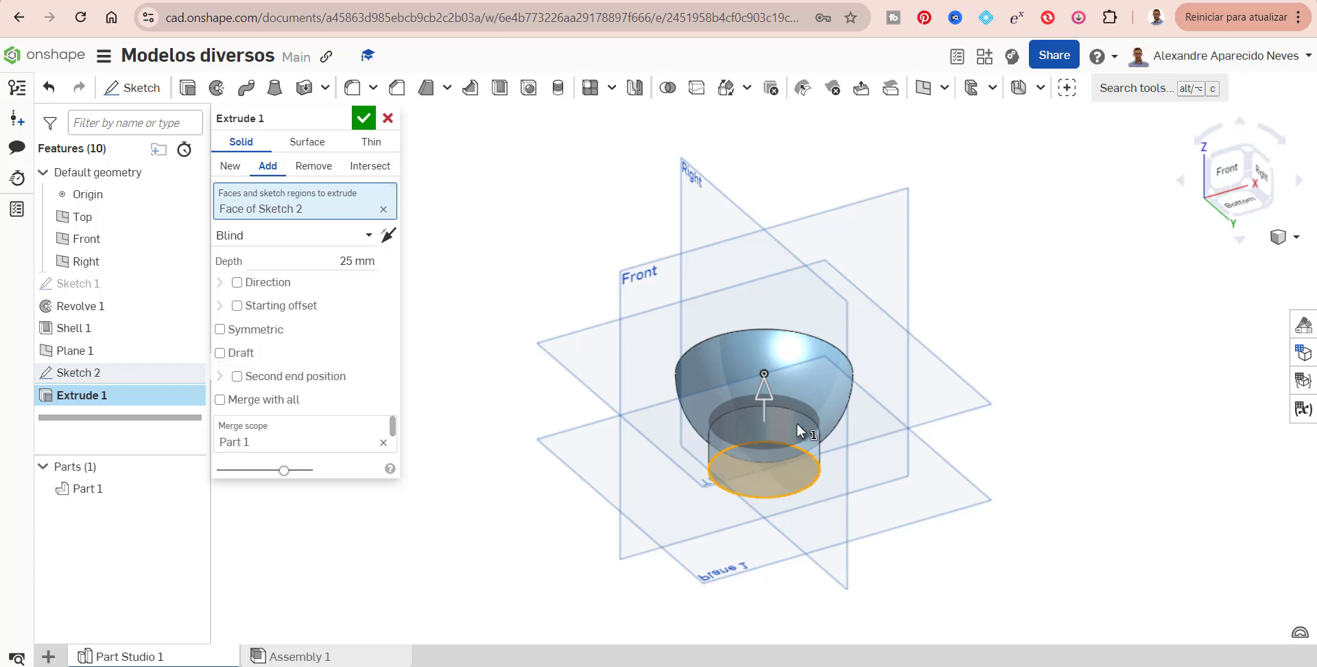
{"action": "left_click", "coordinate": [1238, 217]}
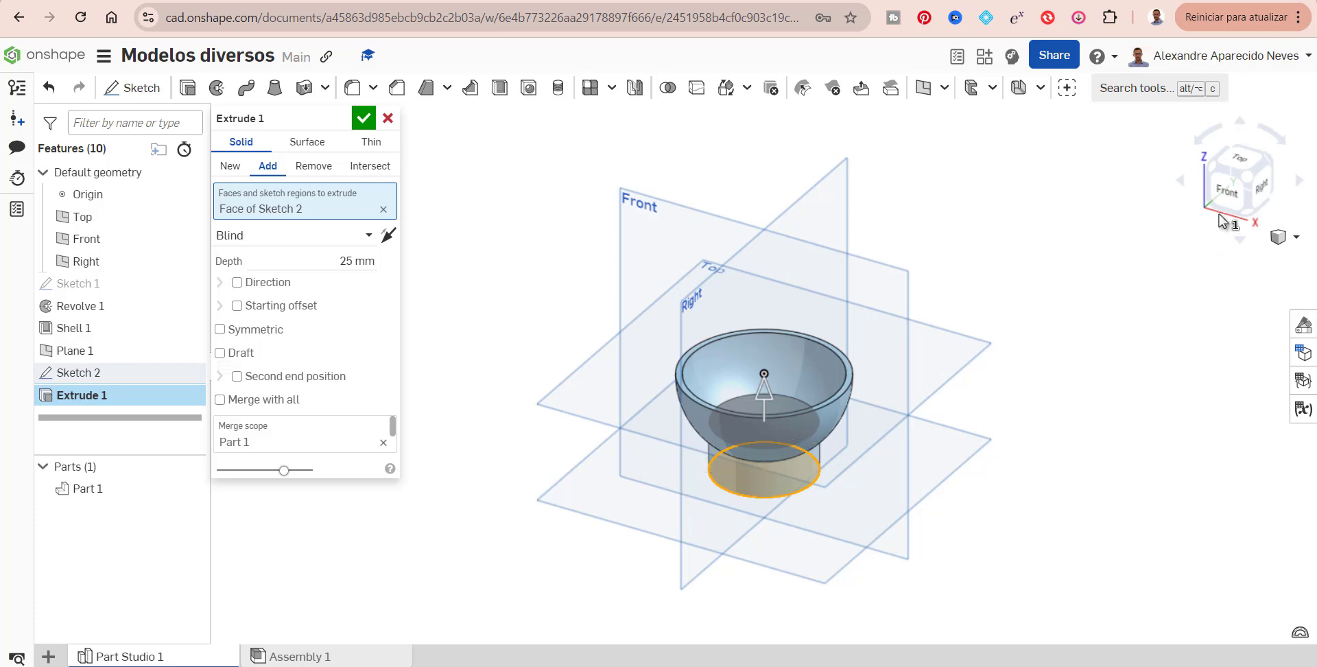
{"action": "key", "text": "shift+5"}
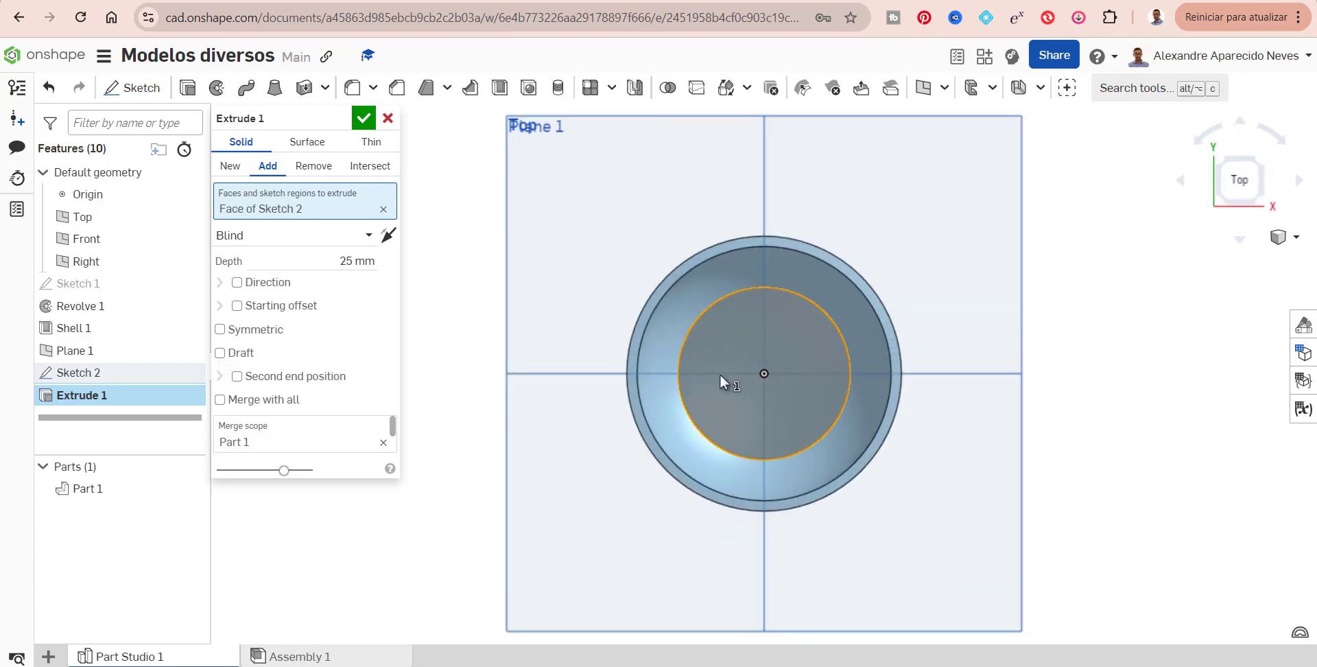
{"action": "left_click", "coordinate": [1260, 211]}
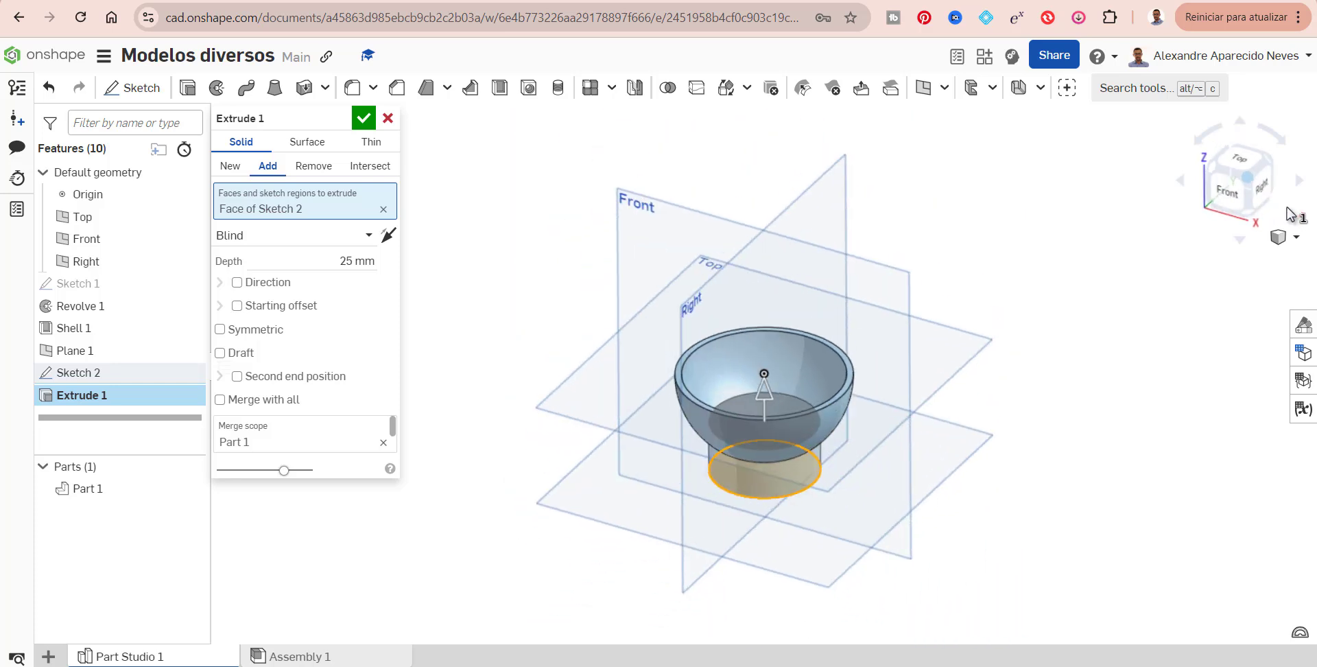
{"action": "left_click", "coordinate": [1254, 219]}
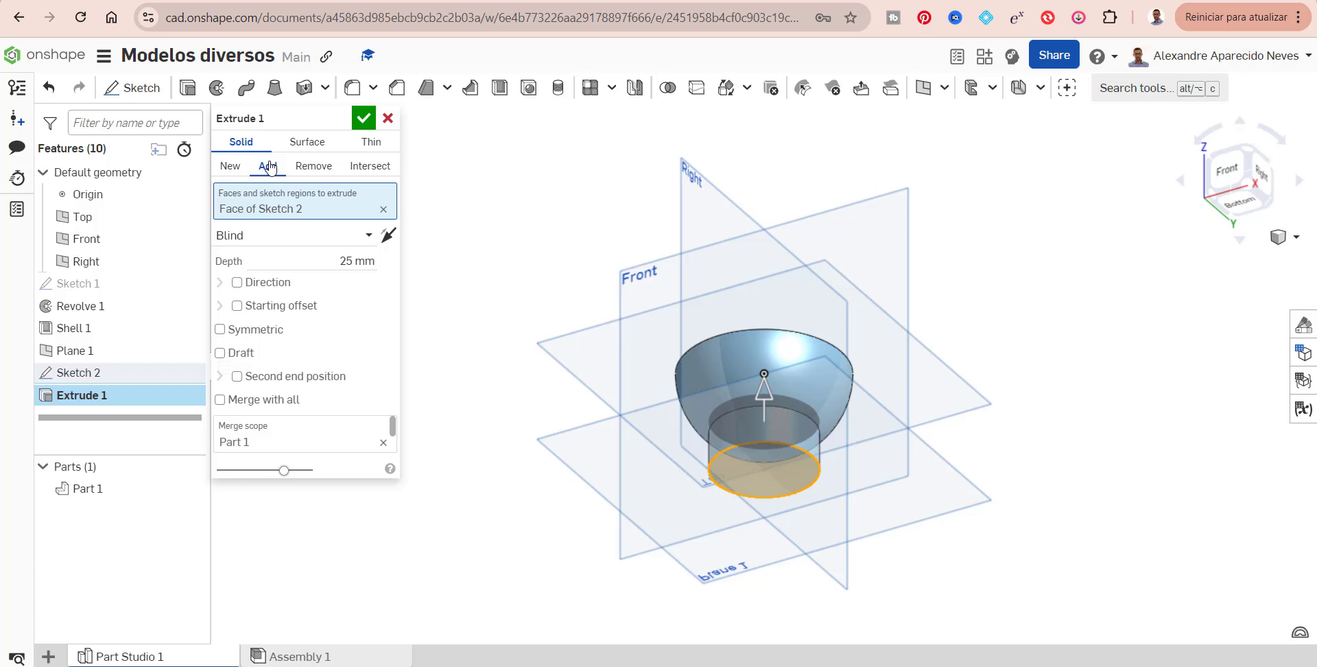
Try ending the base extrusion with Up to next, and with Up to face on the bowl's outer surface
{"action": "left_click", "coordinate": [368, 242]}
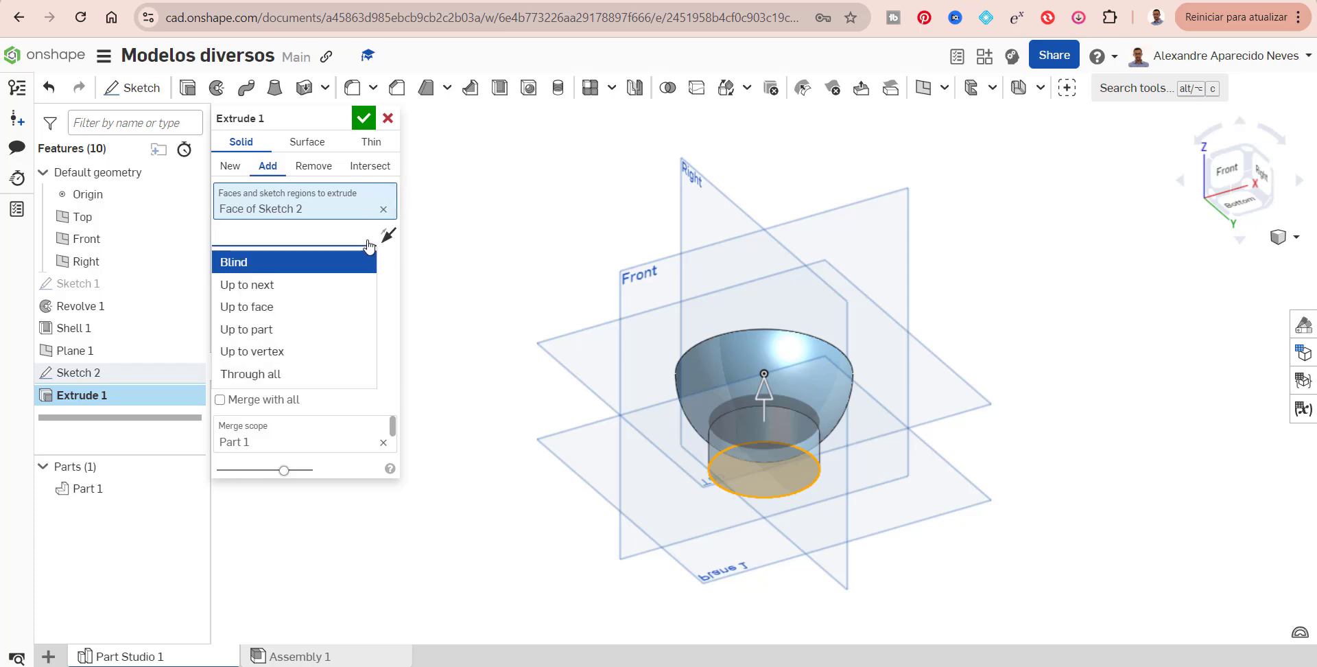
{"action": "left_click", "coordinate": [325, 284]}
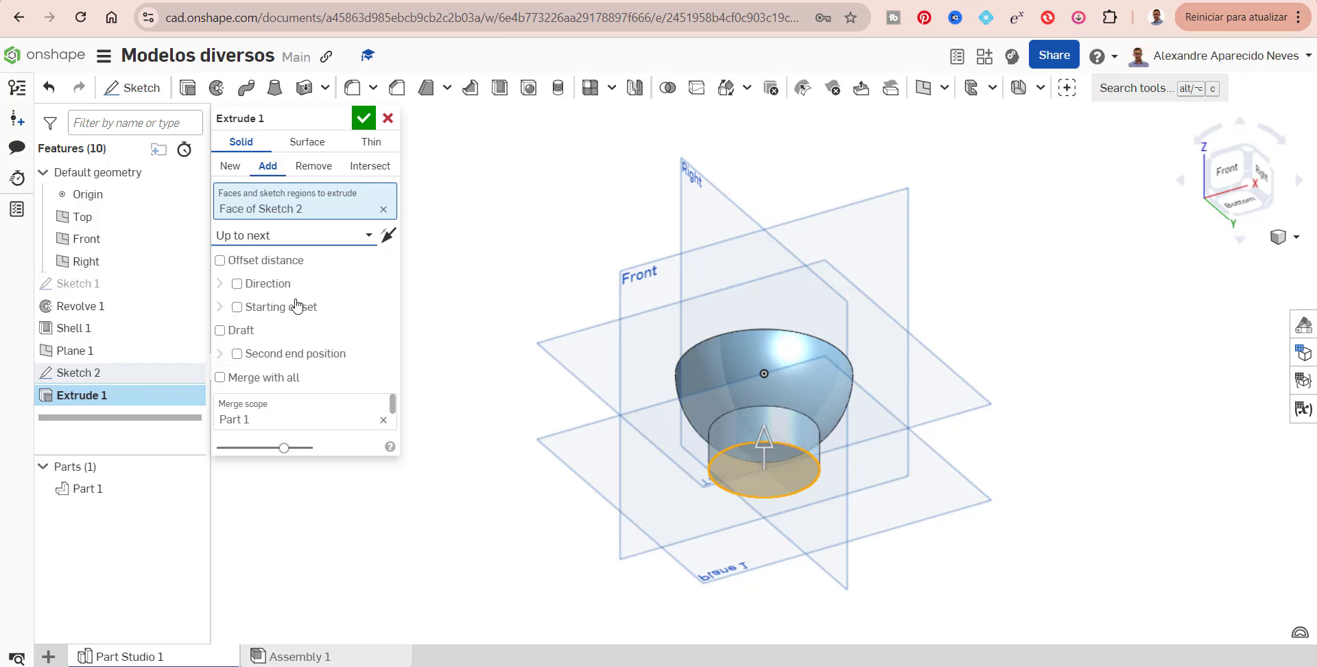
{"action": "left_click", "coordinate": [369, 238]}
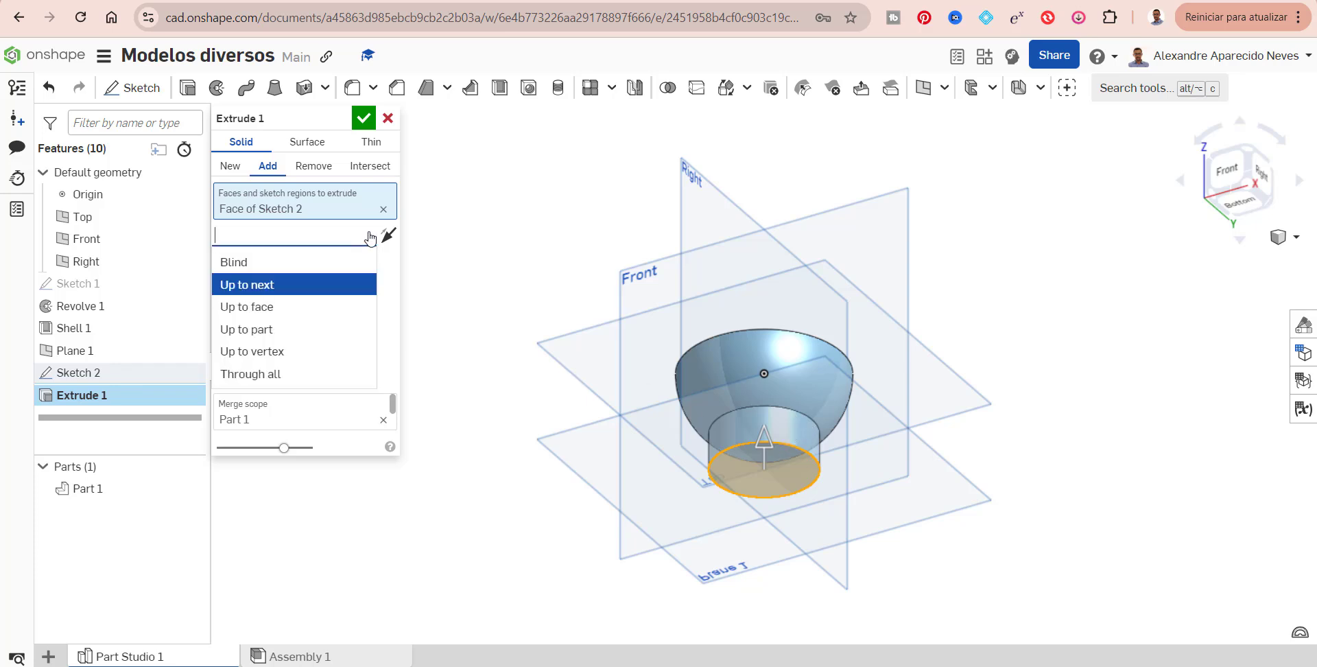
{"action": "left_click", "coordinate": [303, 307]}
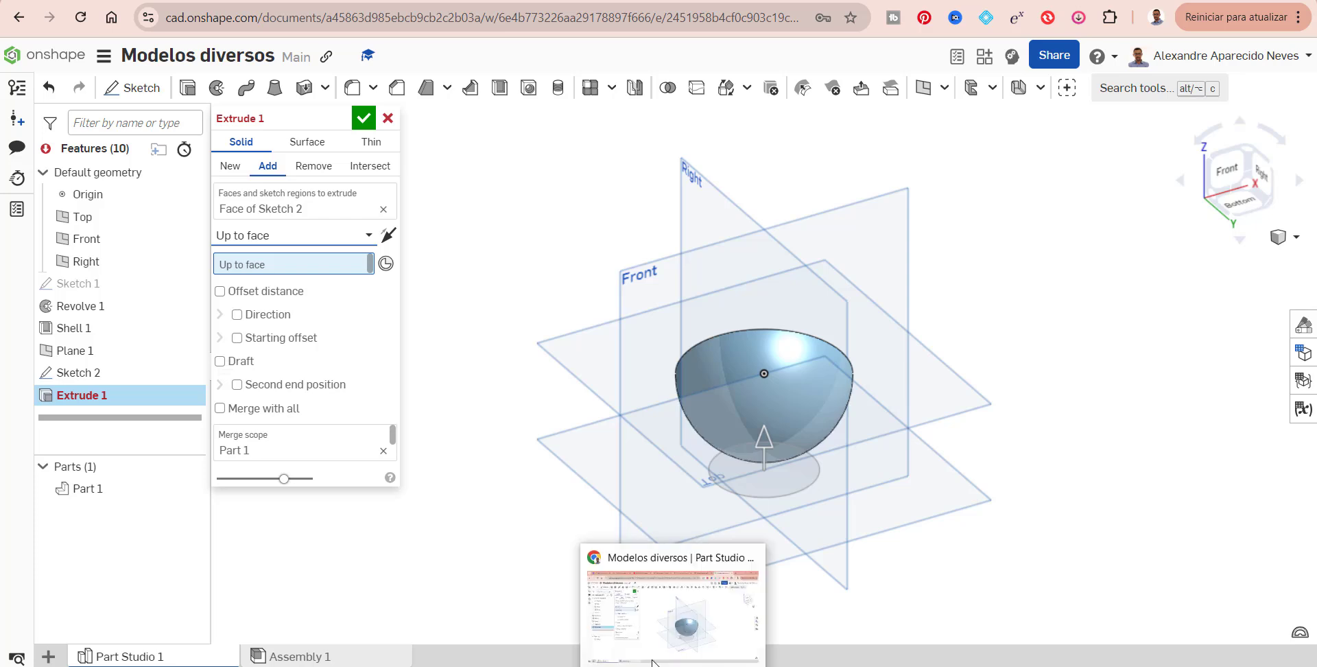
{"action": "left_click", "coordinate": [724, 425]}
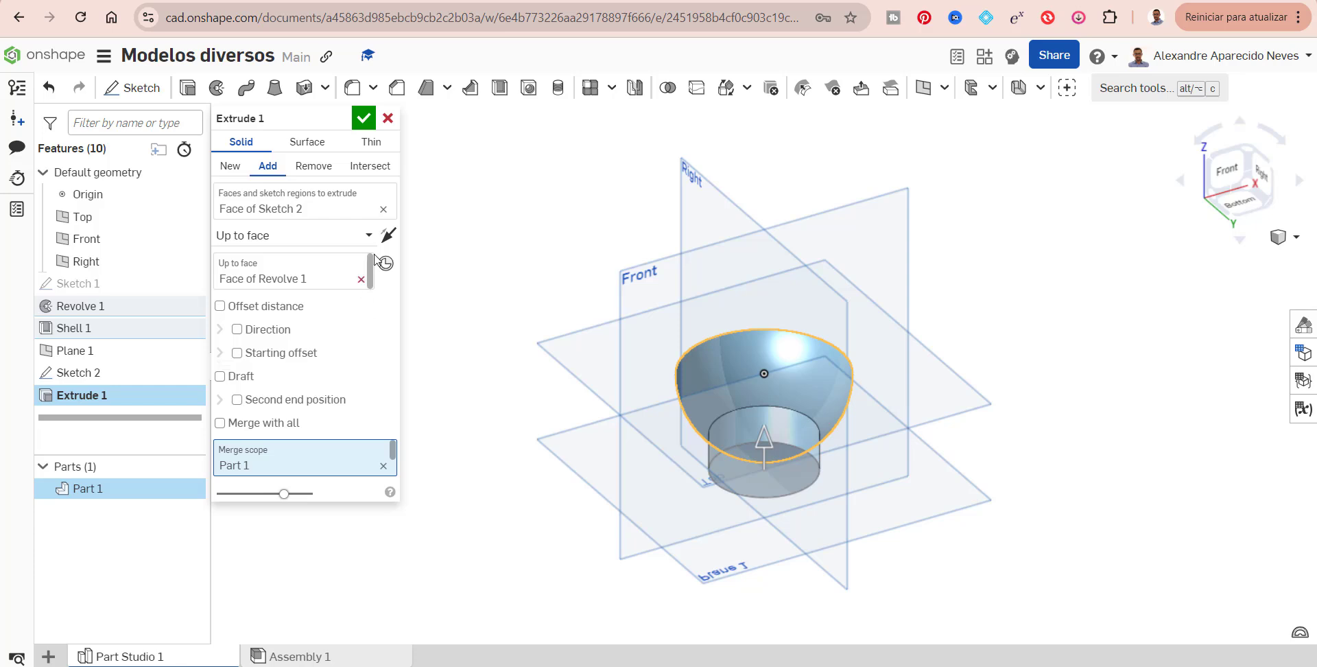
Try the Up to part, Up to vertex and Through all end types for the base extrusion, and return it to Blind
{"action": "left_click", "coordinate": [363, 237]}
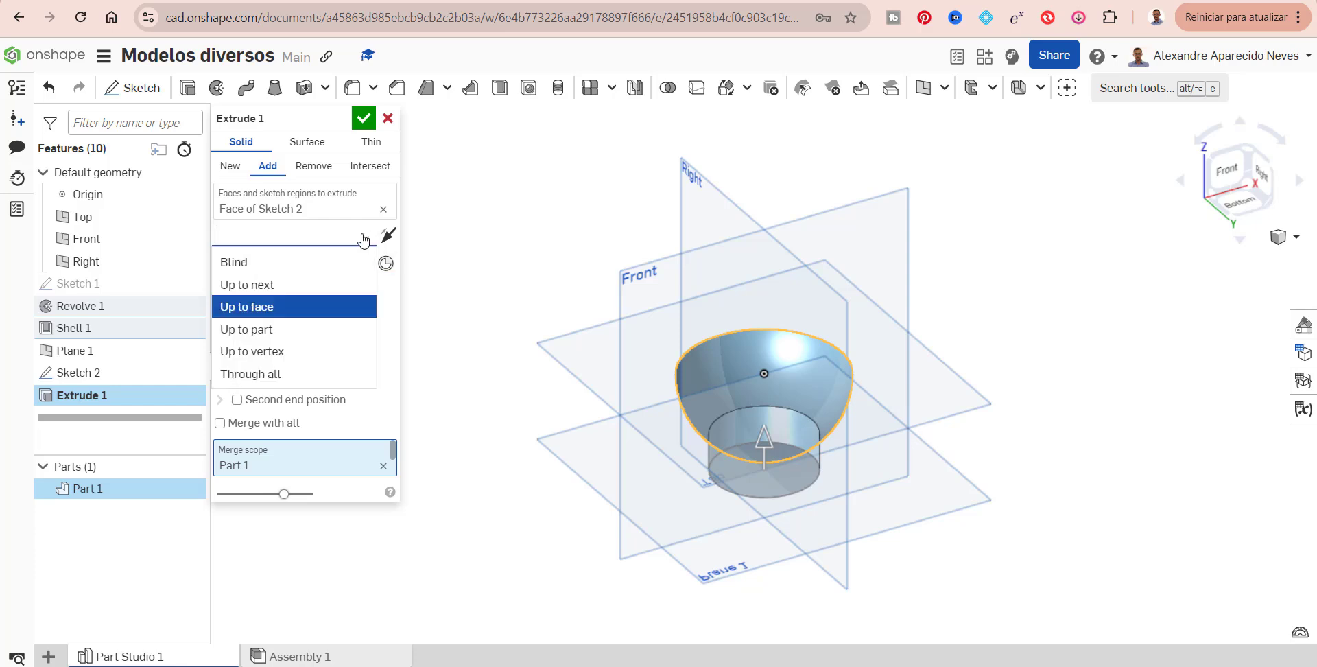
{"action": "left_click", "coordinate": [277, 332]}
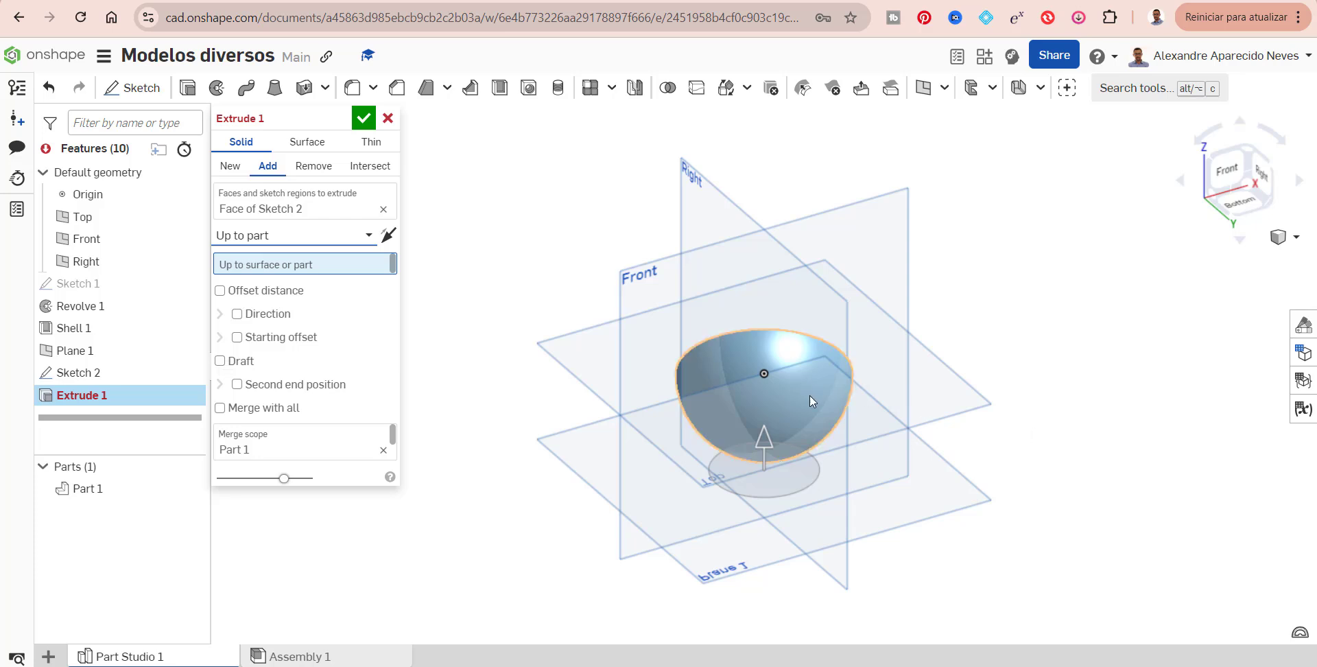
{"action": "left_click", "coordinate": [369, 239]}
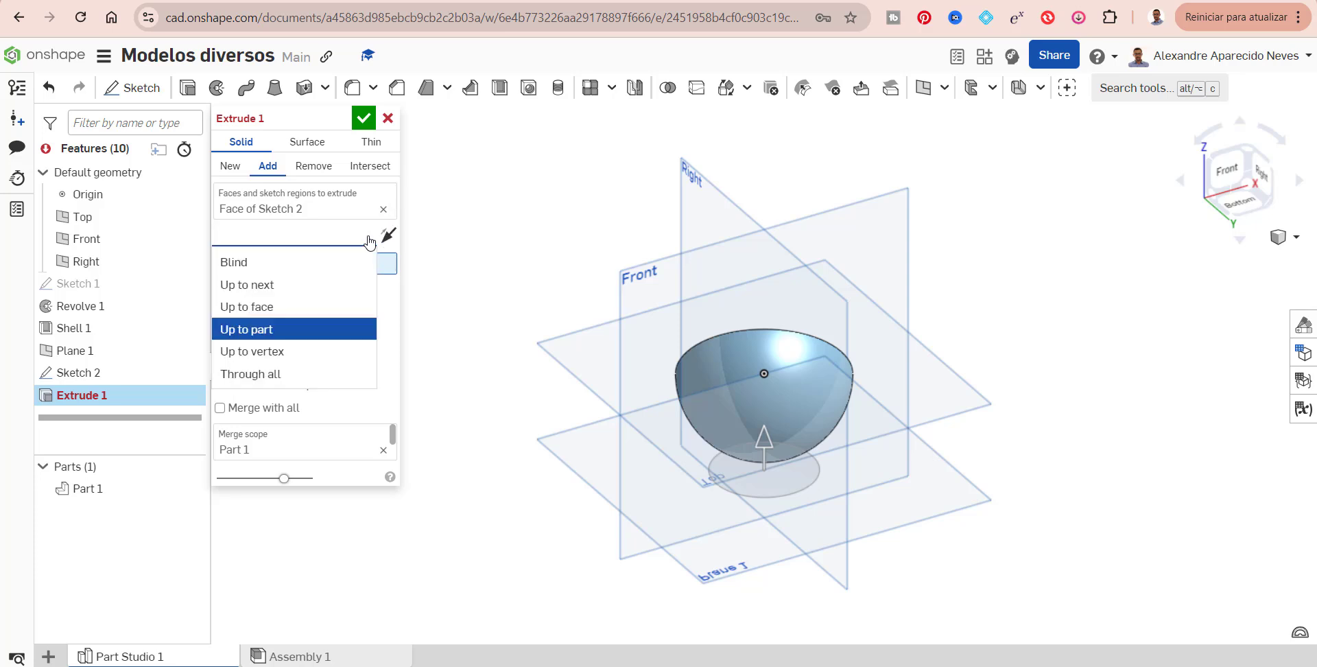
{"action": "left_click", "coordinate": [322, 351]}
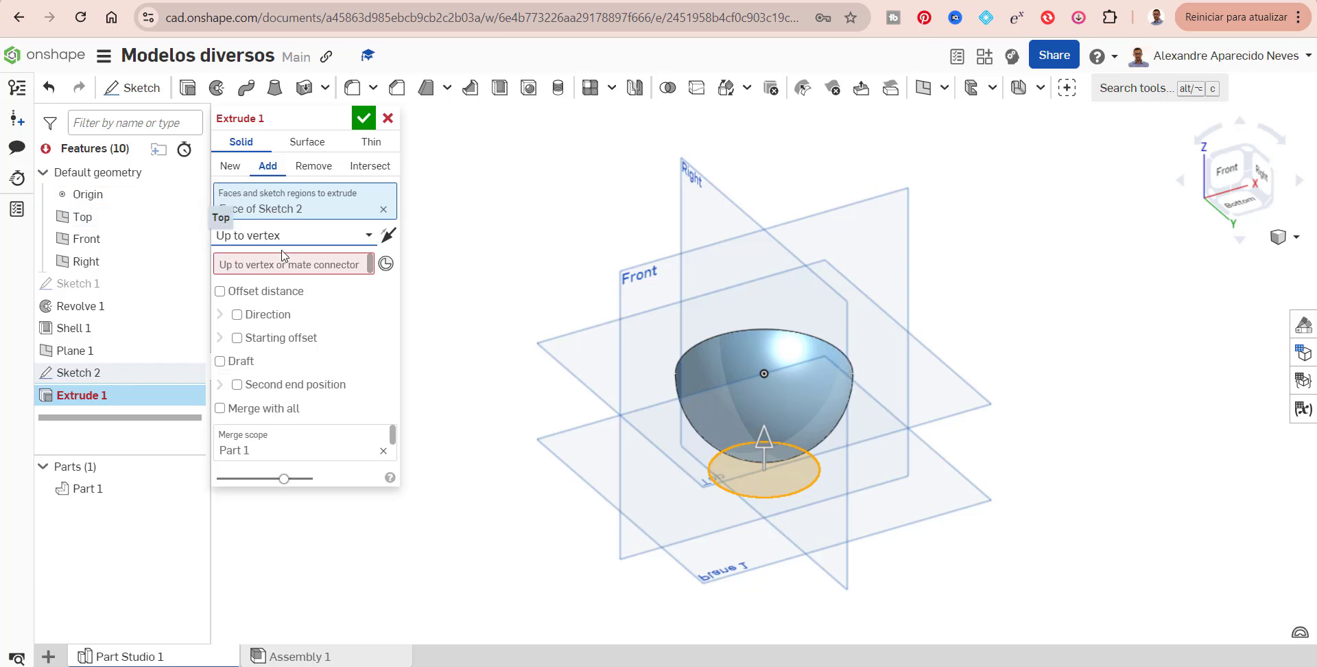
{"action": "left_click", "coordinate": [369, 244]}
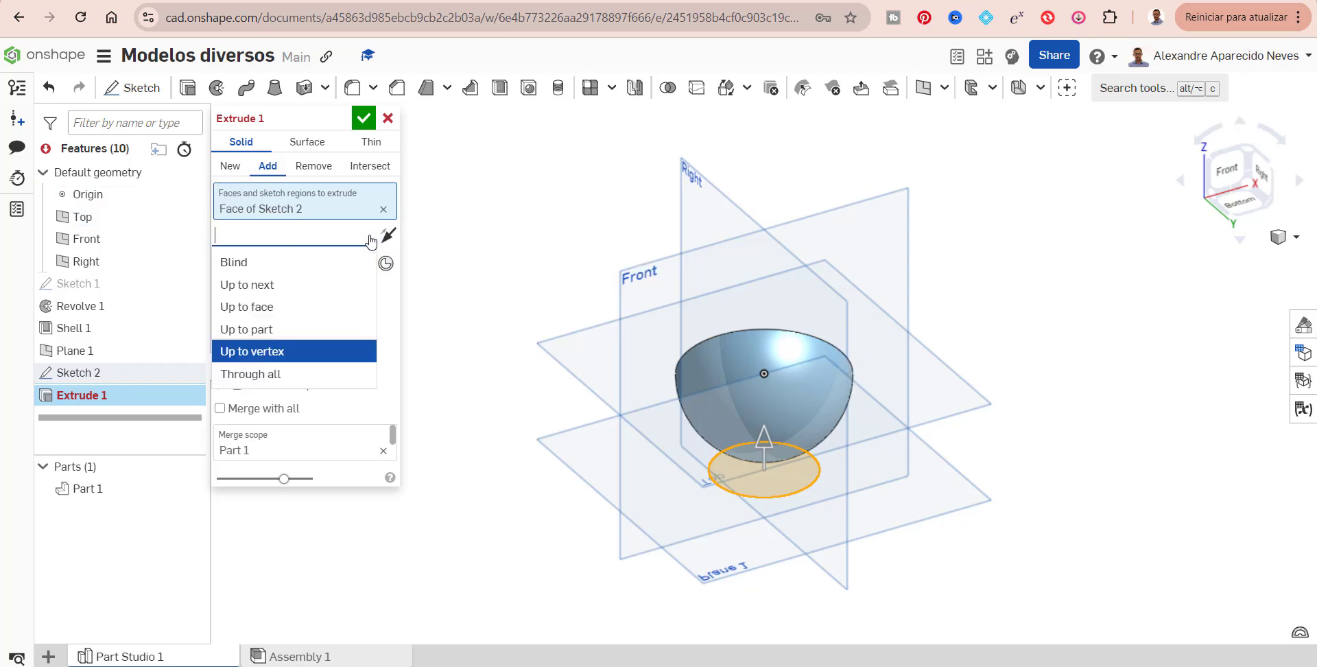
{"action": "left_click", "coordinate": [262, 374]}
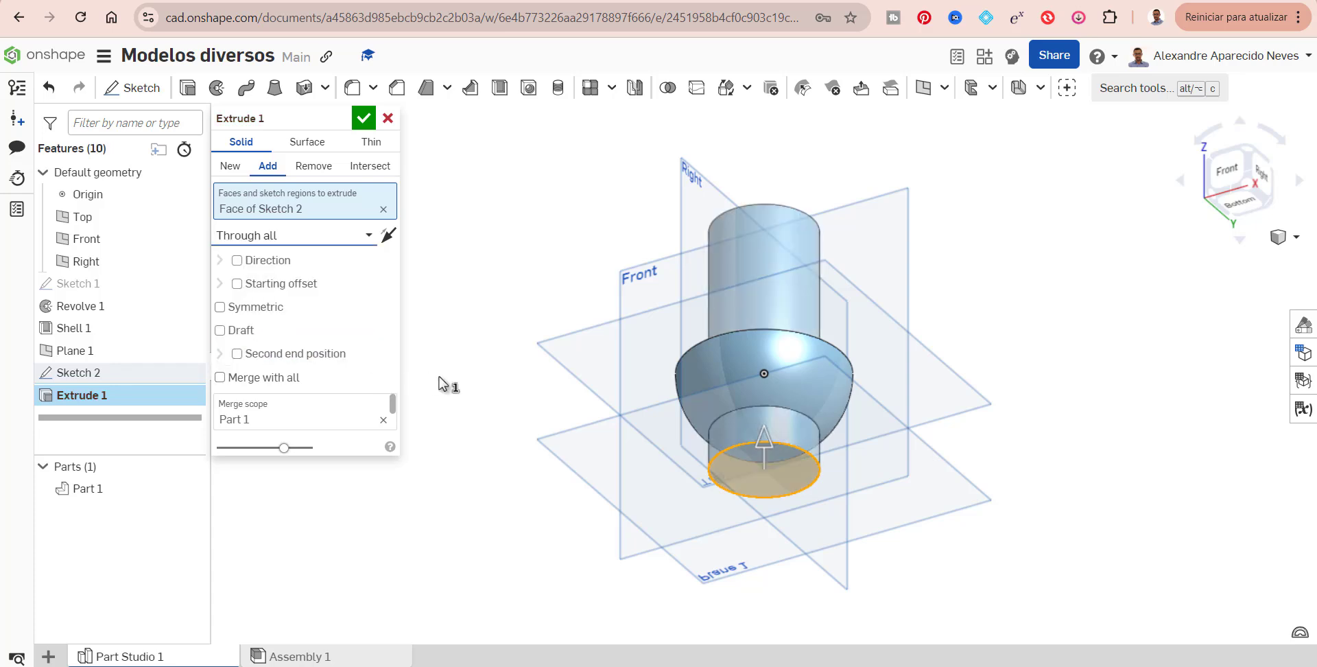
{"action": "left_click", "coordinate": [369, 237]}
{"action": "left_click", "coordinate": [288, 271]}
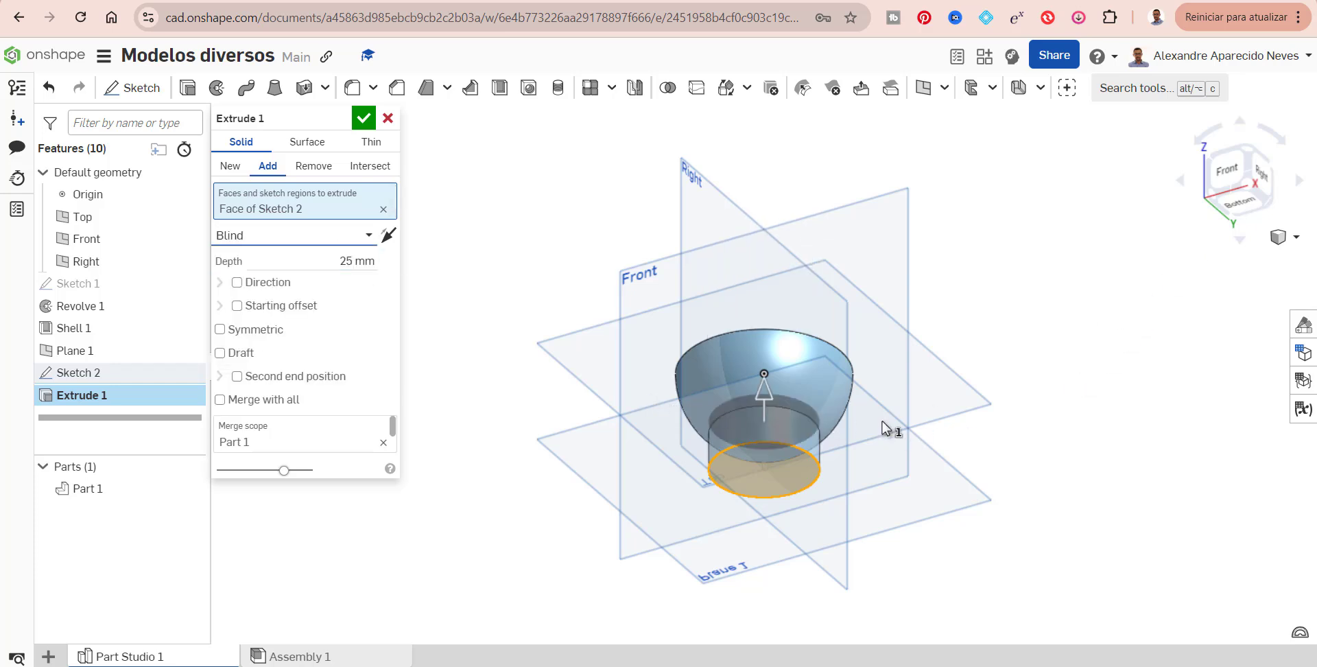
End the base extrusion with Up to next so it stops at the bowl's outer surface, check the bowl's interior, and finish the extrusion
{"action": "left_click", "coordinate": [1246, 154]}
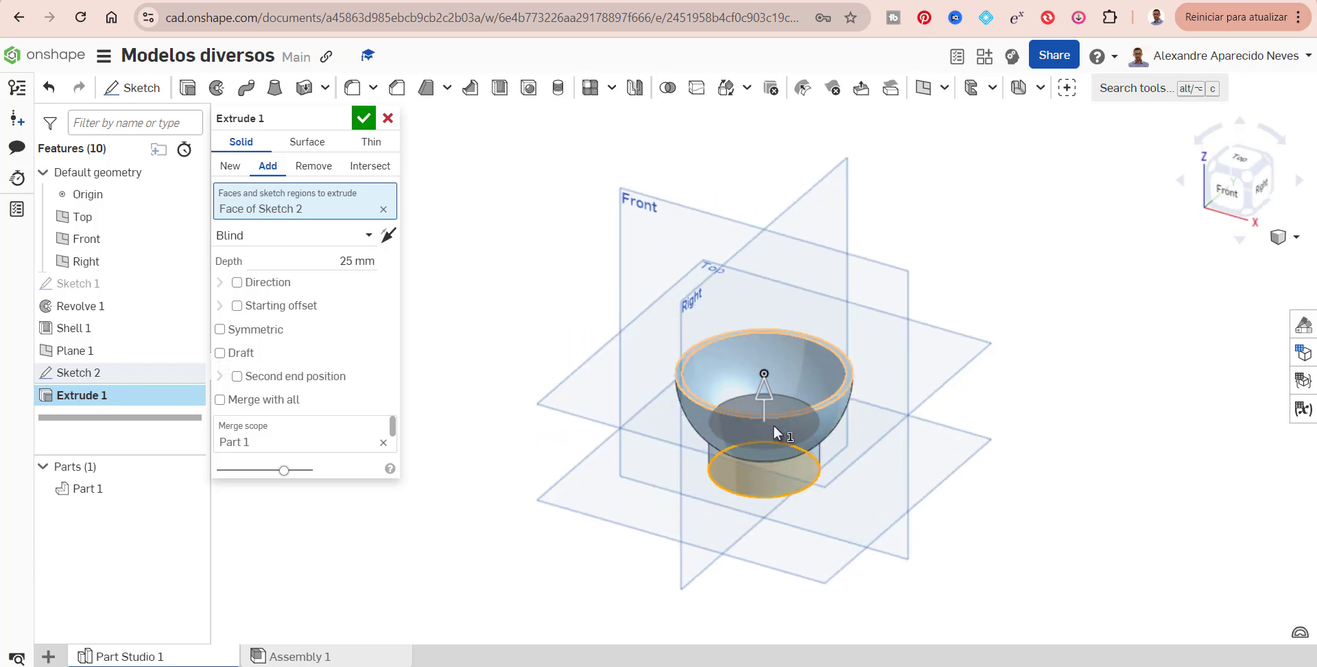
{"action": "left_click", "coordinate": [368, 237]}
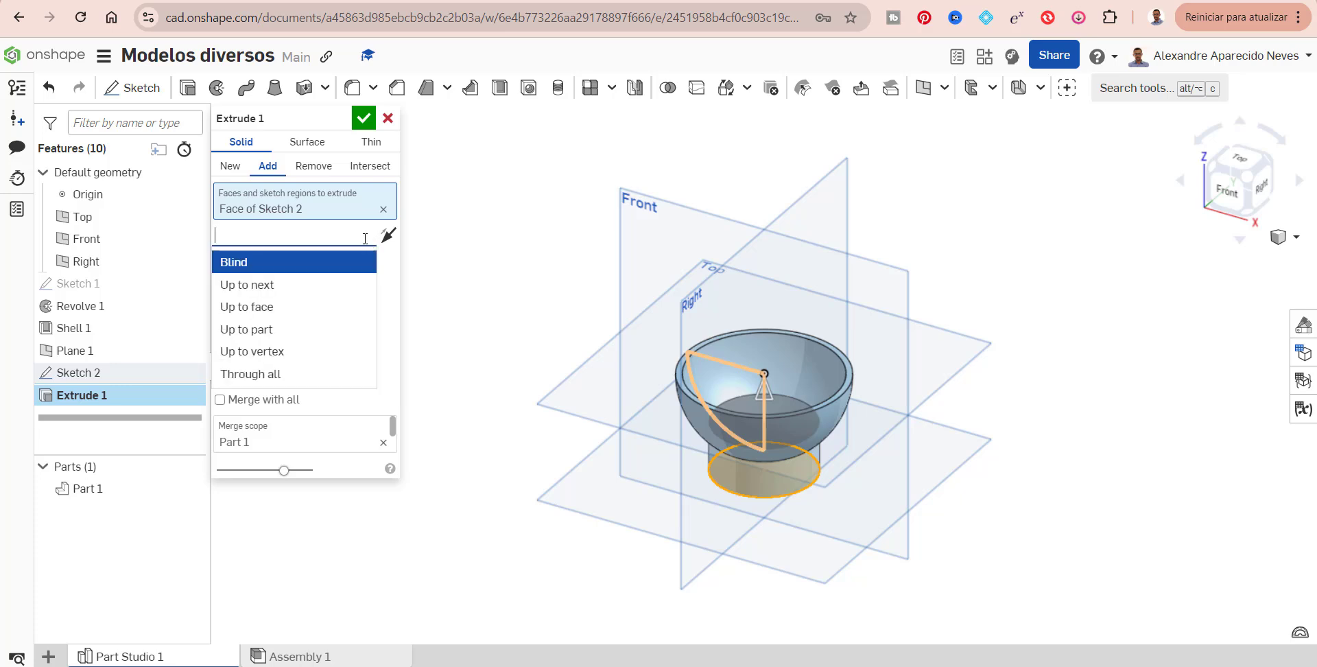
{"action": "left_click", "coordinate": [316, 285]}
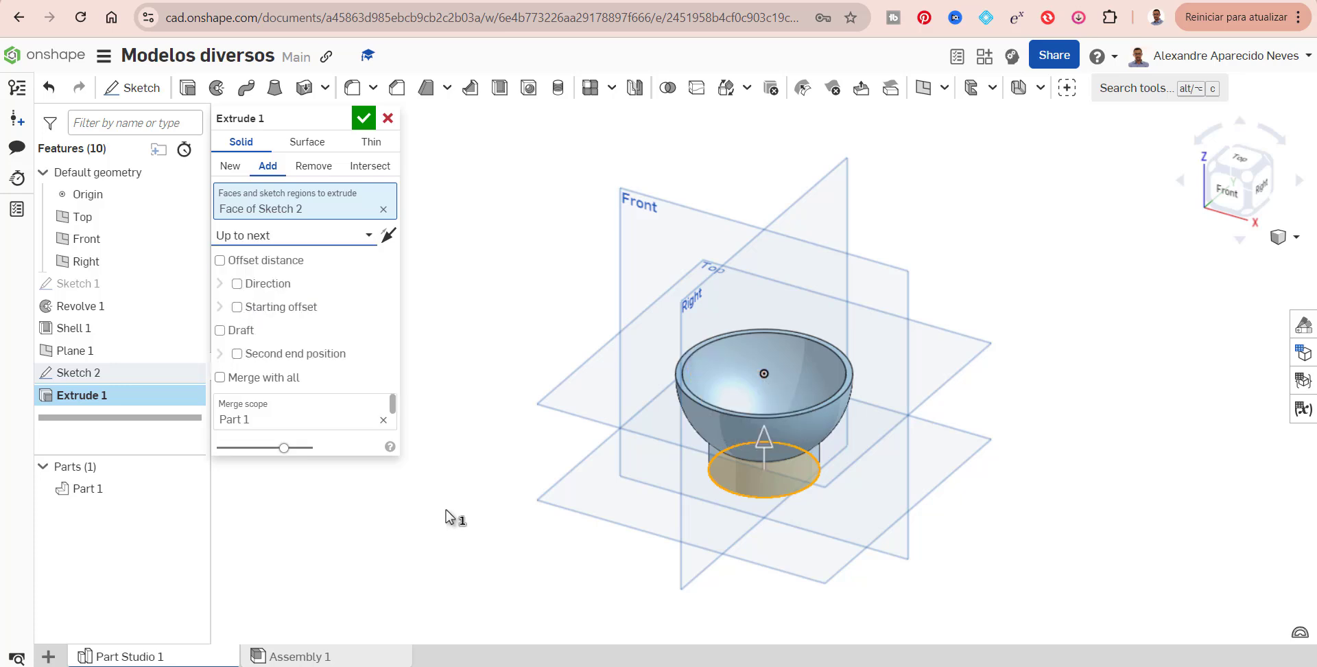
{"action": "left_click", "coordinate": [1249, 220]}
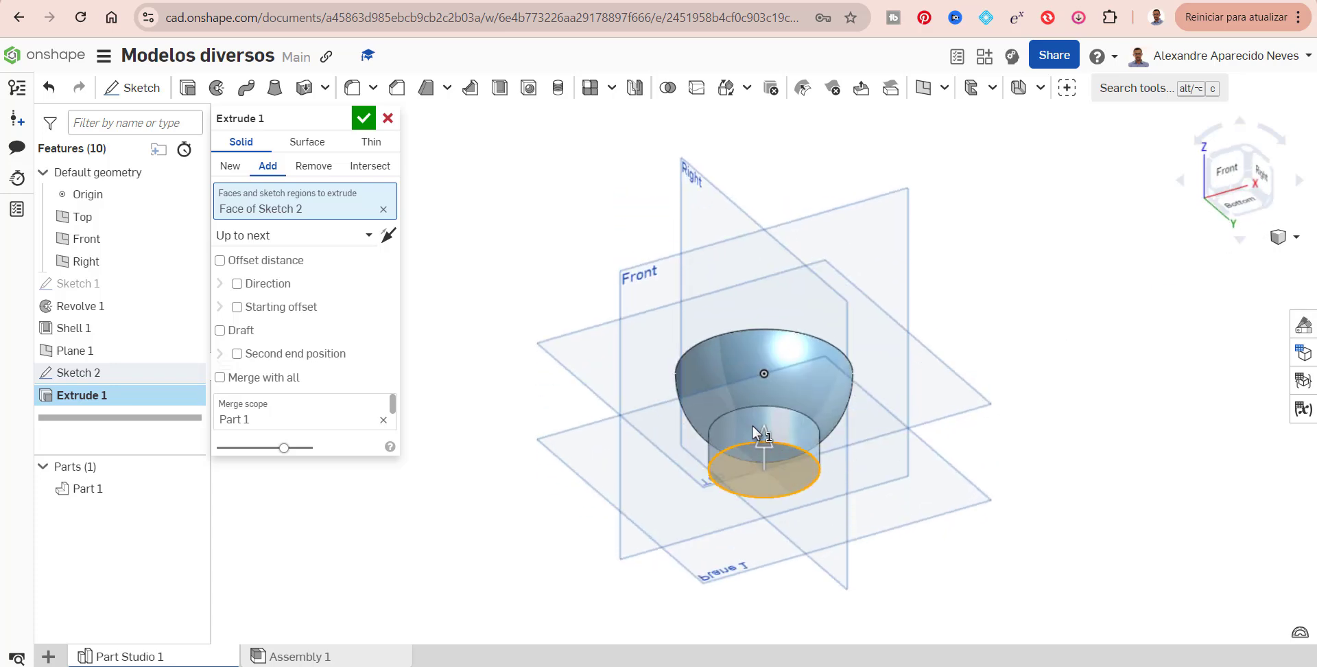
{"action": "left_click", "coordinate": [1246, 157]}
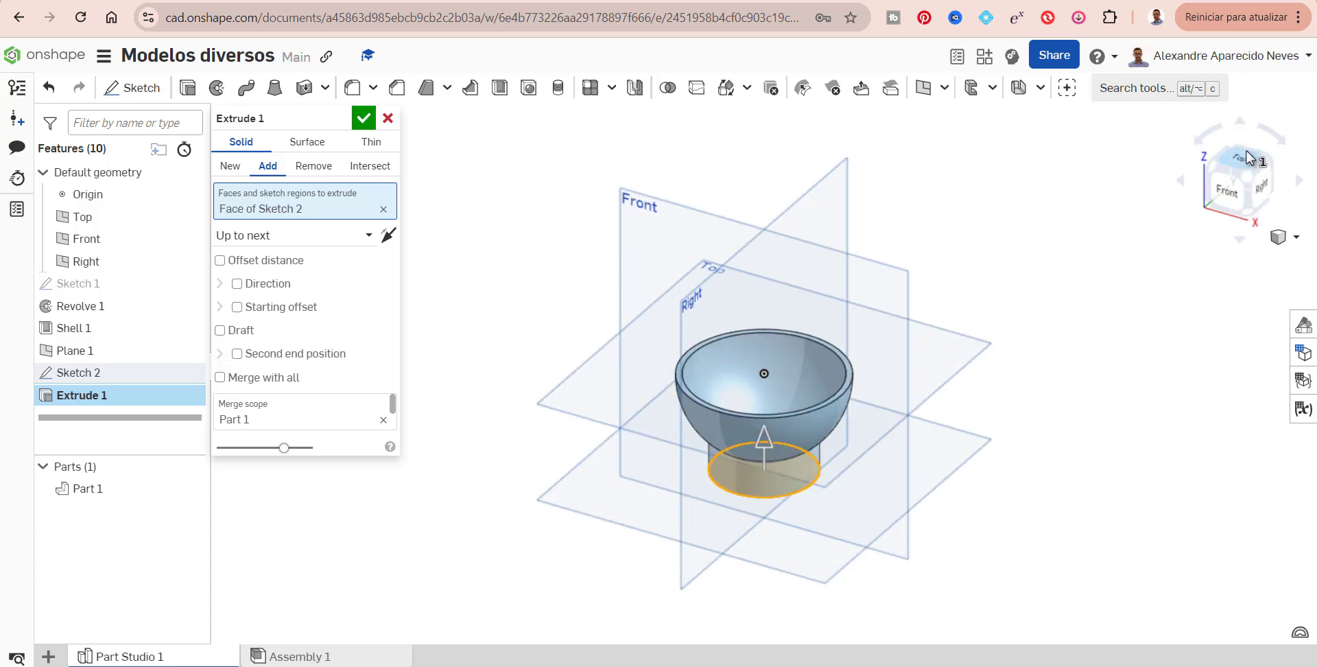
{"action": "left_click", "coordinate": [1246, 155]}
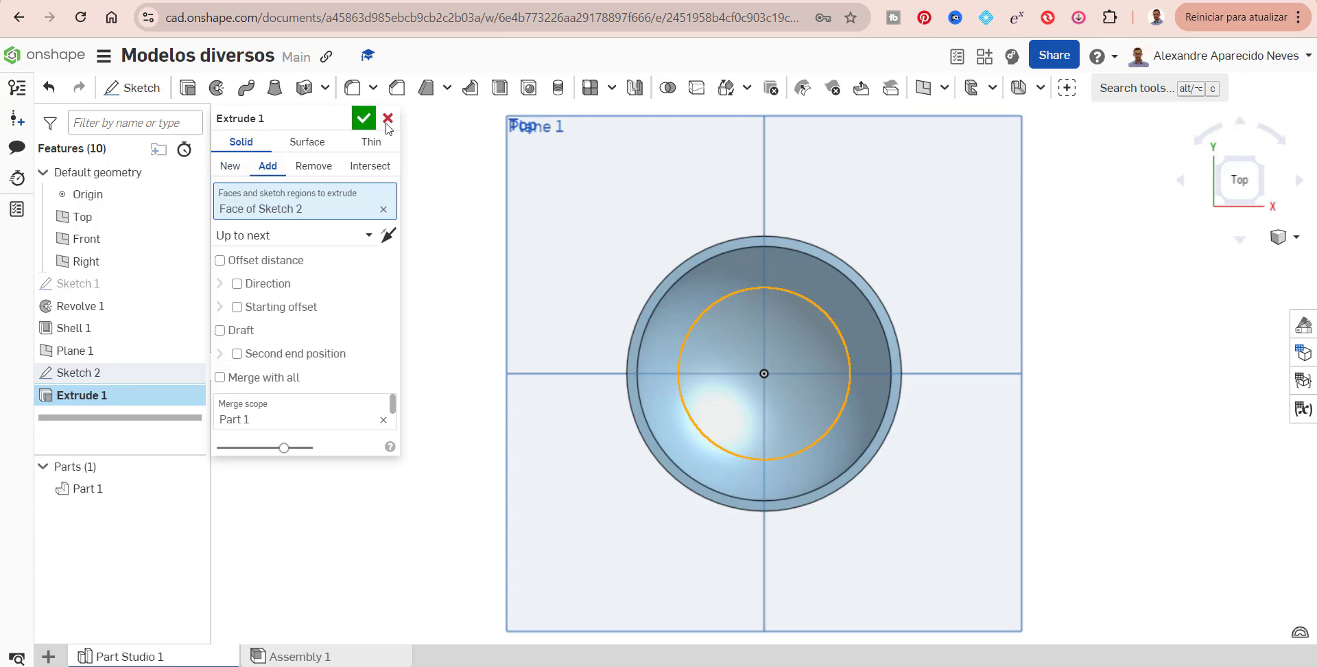
{"action": "left_click", "coordinate": [364, 119]}
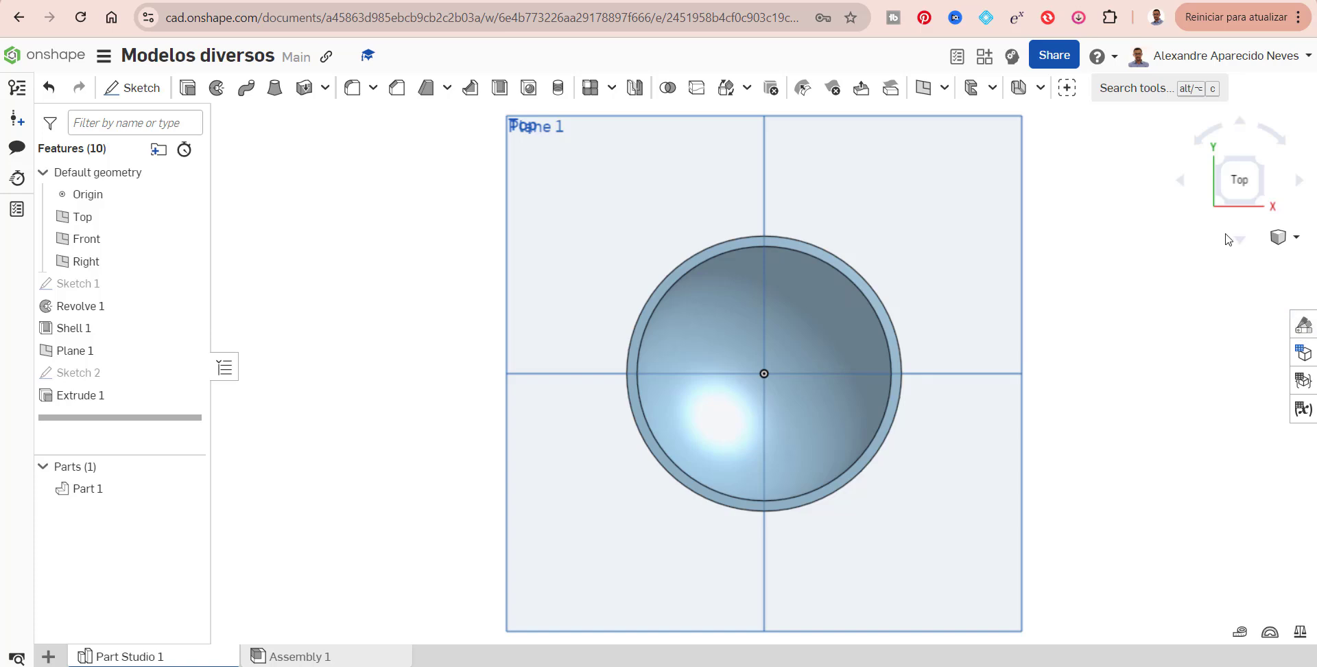
Shell the cylindrical base by removing its flat underside face, with a shell thickness of 2.5 mm
{"action": "left_click", "coordinate": [1264, 207]}
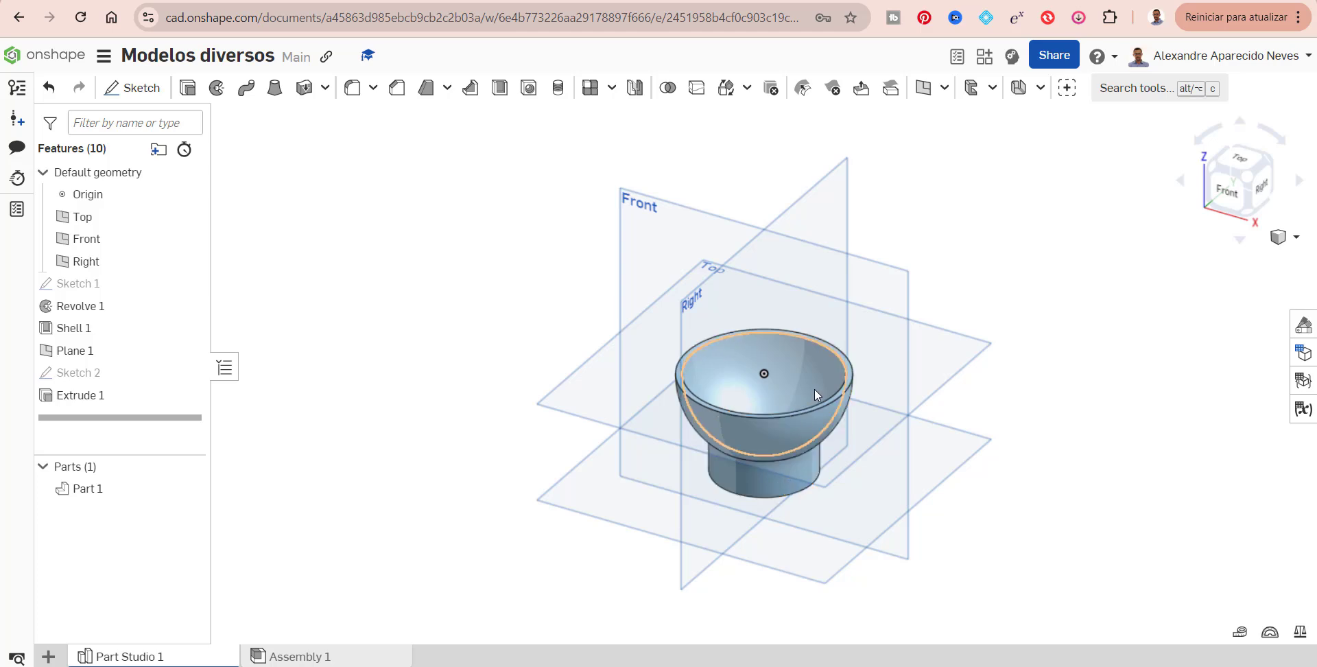
{"action": "left_click", "coordinate": [1250, 219]}
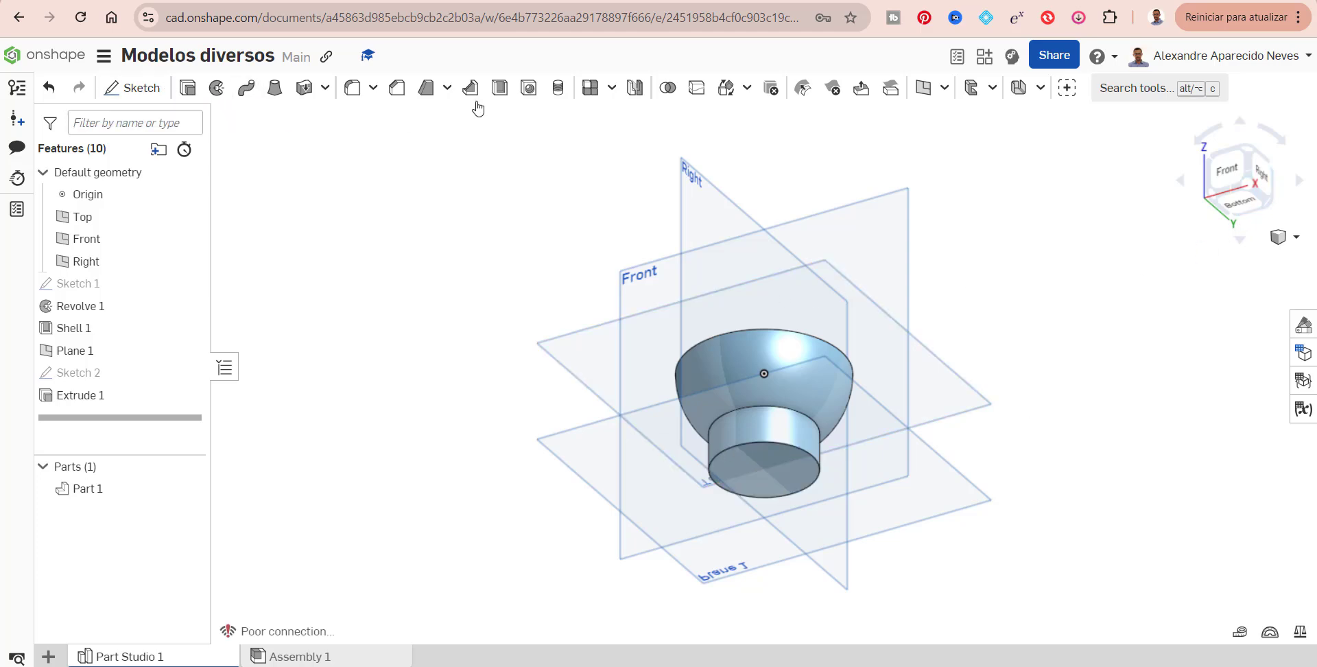
{"action": "left_click", "coordinate": [494, 92]}
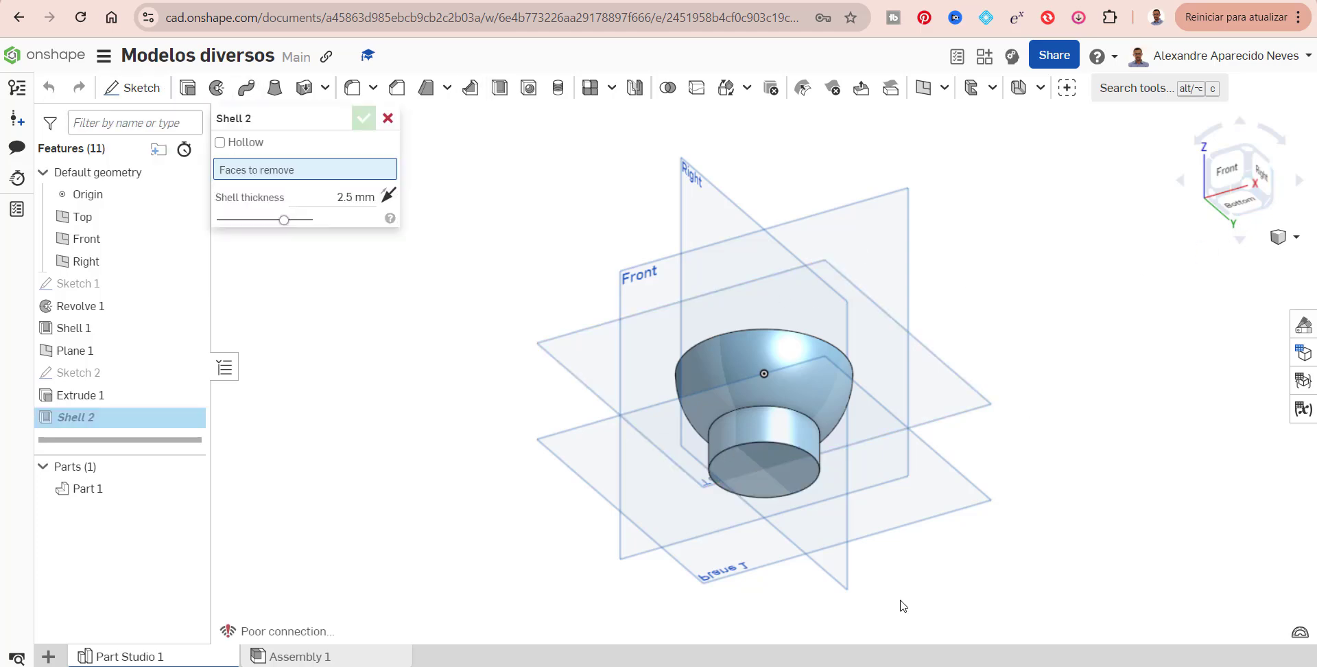
{"action": "left_click", "coordinate": [781, 491]}
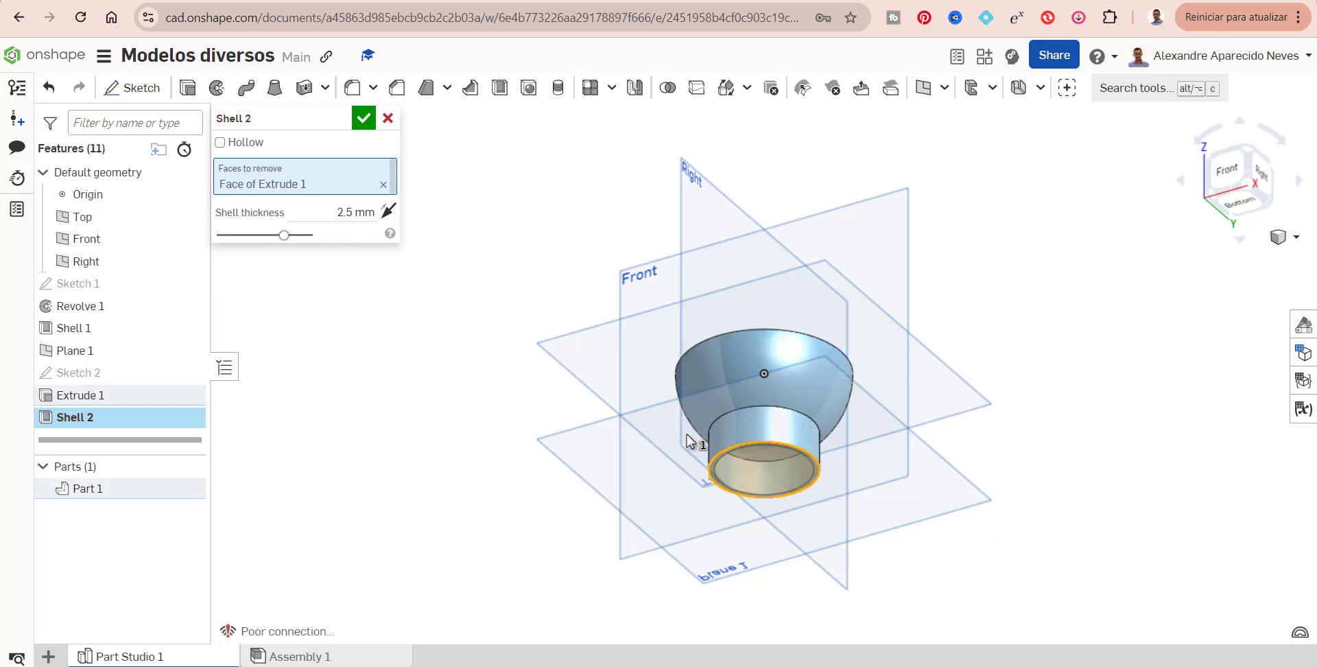
{"action": "left_click", "coordinate": [1240, 201]}
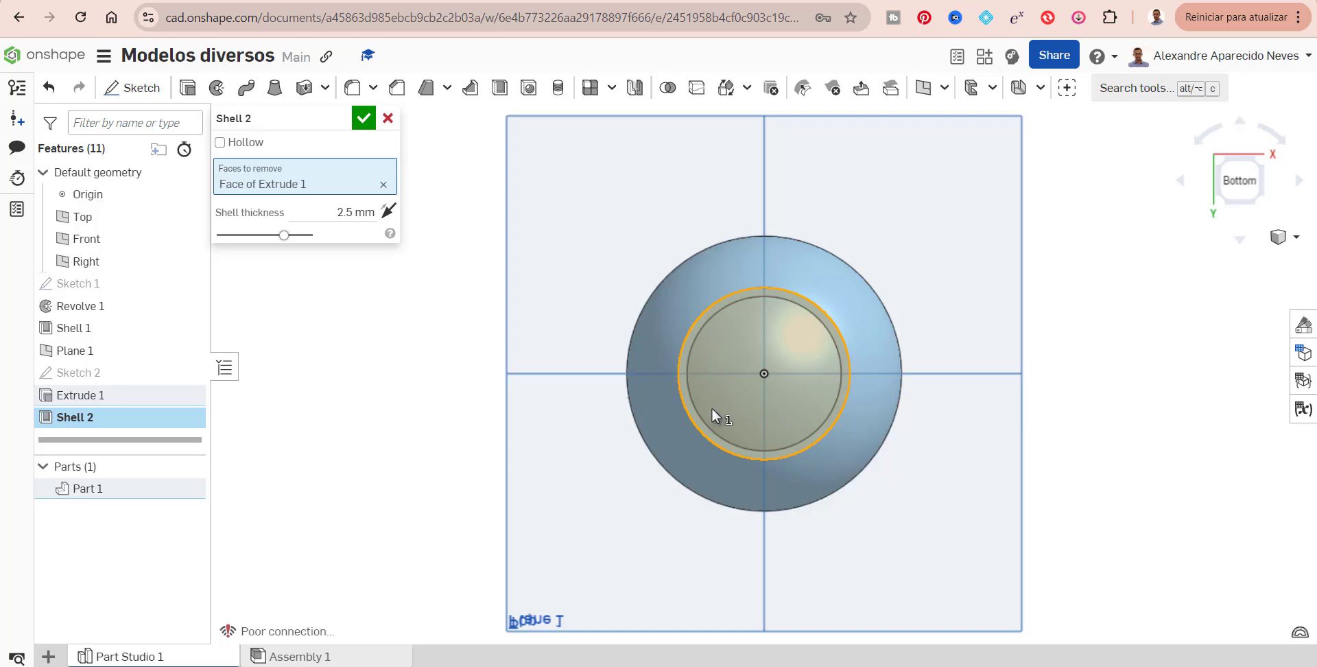
{"action": "left_click", "coordinate": [1264, 166]}
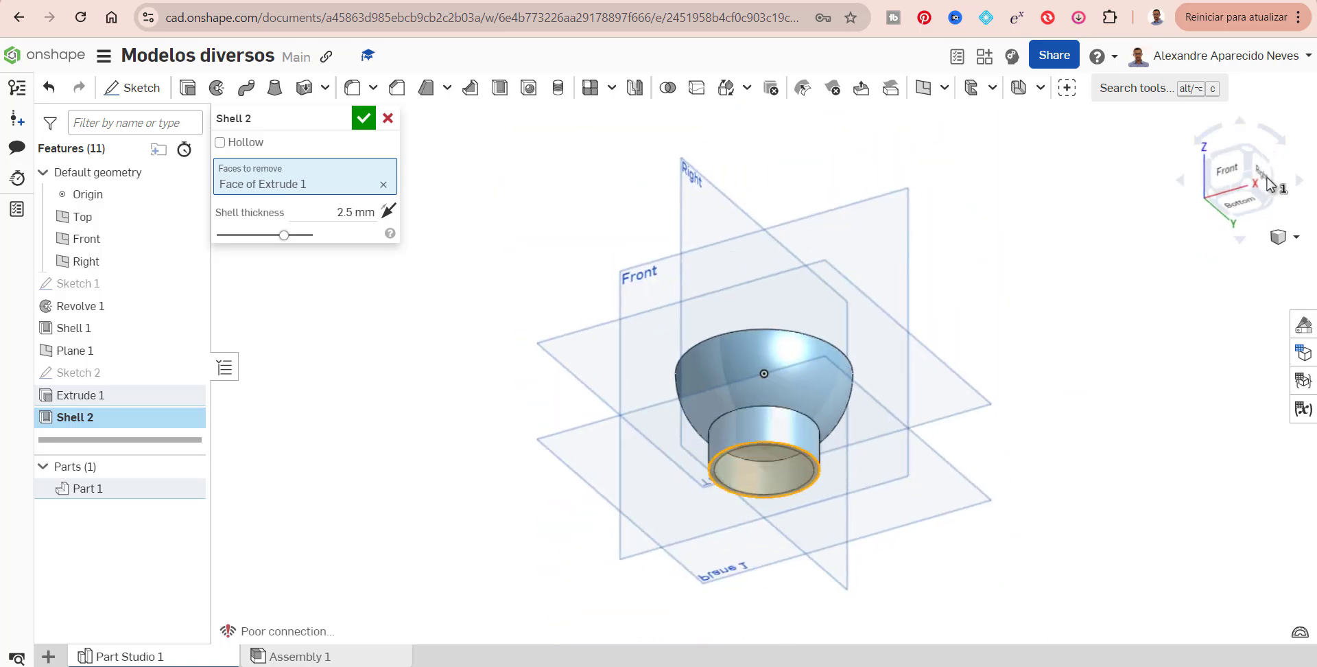
{"action": "left_click", "coordinate": [1250, 145]}
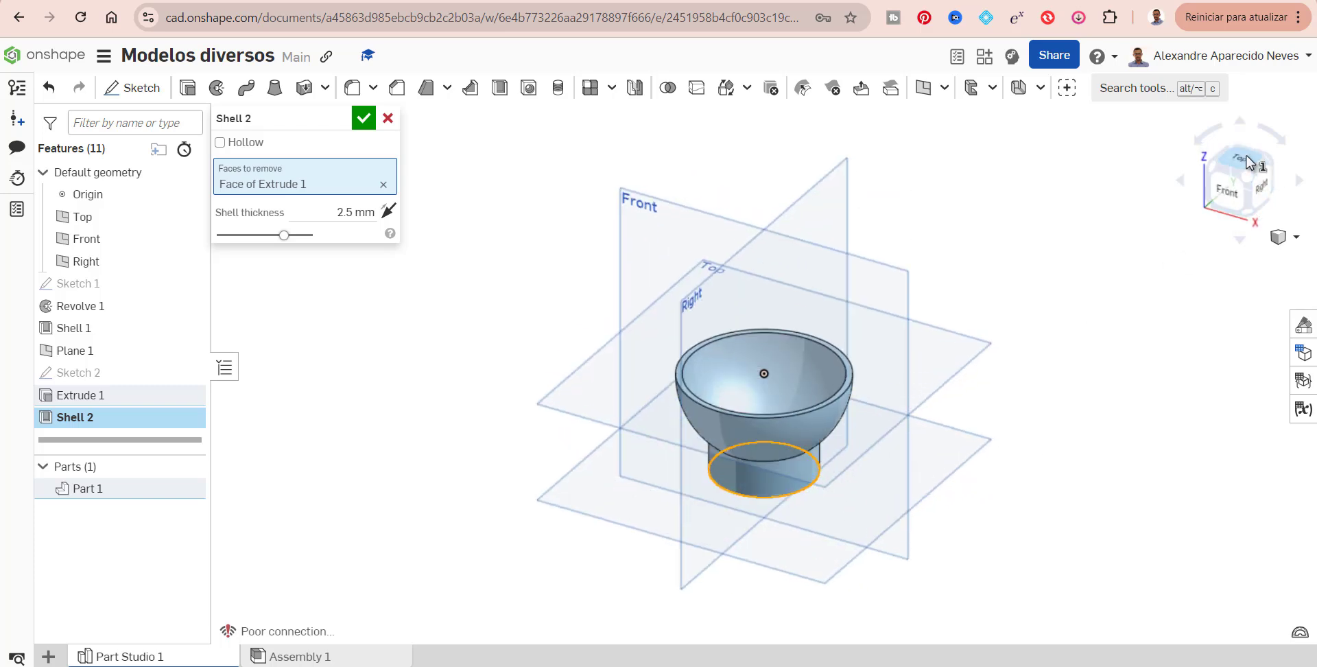
{"action": "left_click", "coordinate": [1246, 159]}
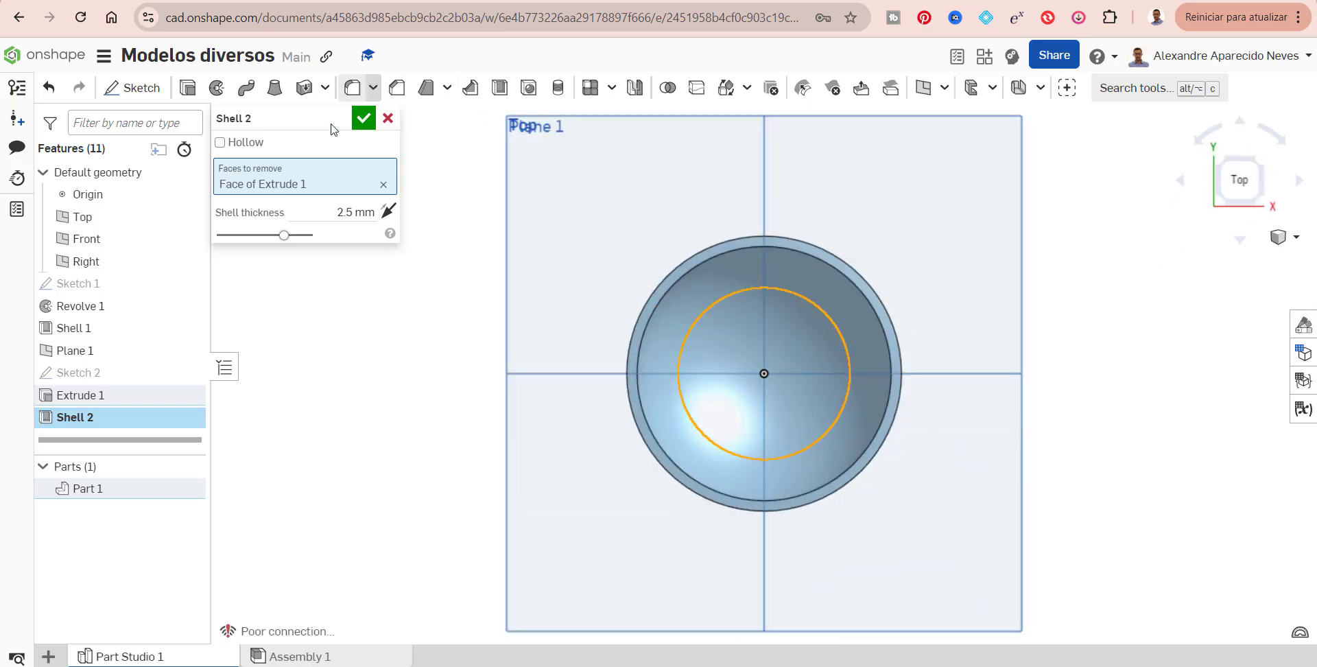
{"action": "left_click", "coordinate": [364, 119]}
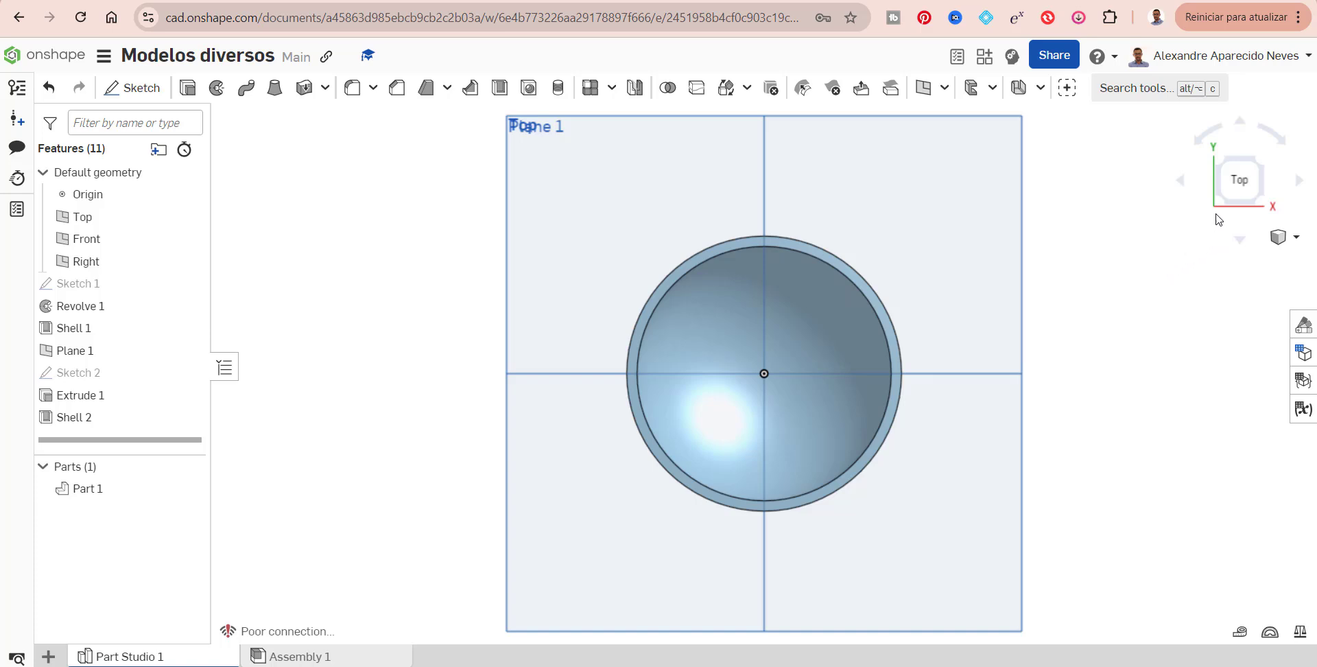
{"action": "left_click", "coordinate": [1260, 163]}
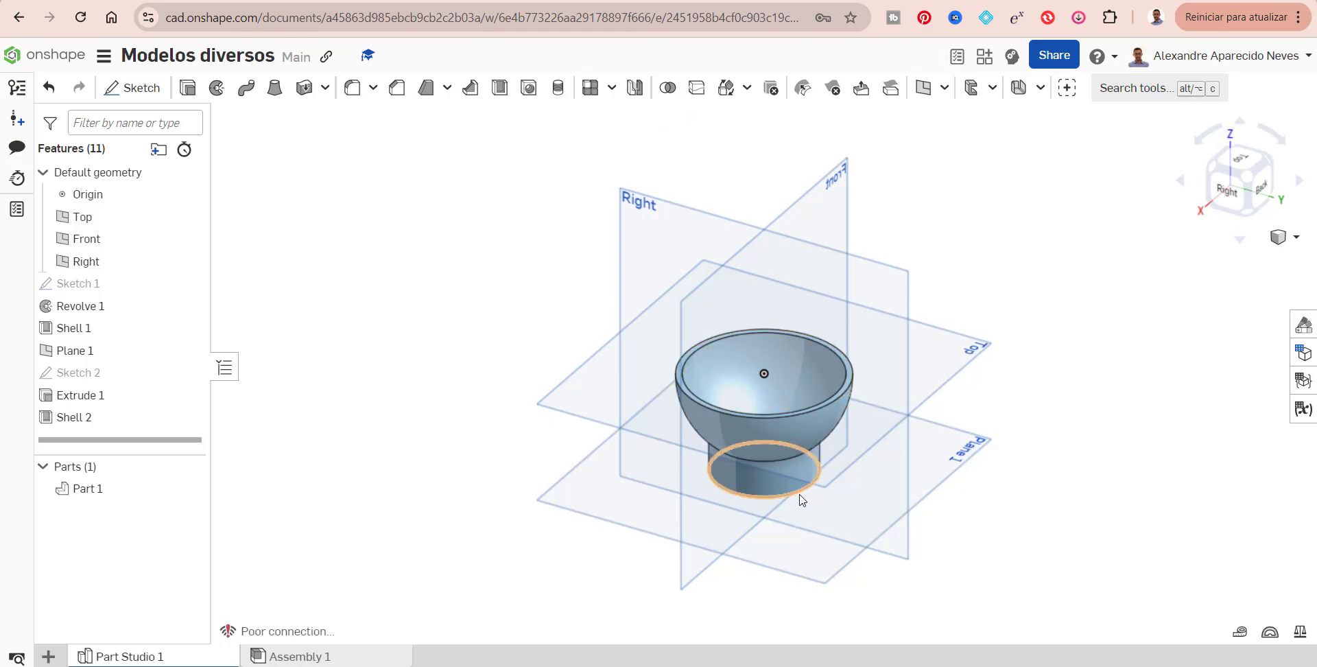
Try a 10 mm radius fillet on the outer bottom edge of the cylindrical base, and cancel it
{"action": "left_click", "coordinate": [351, 89]}
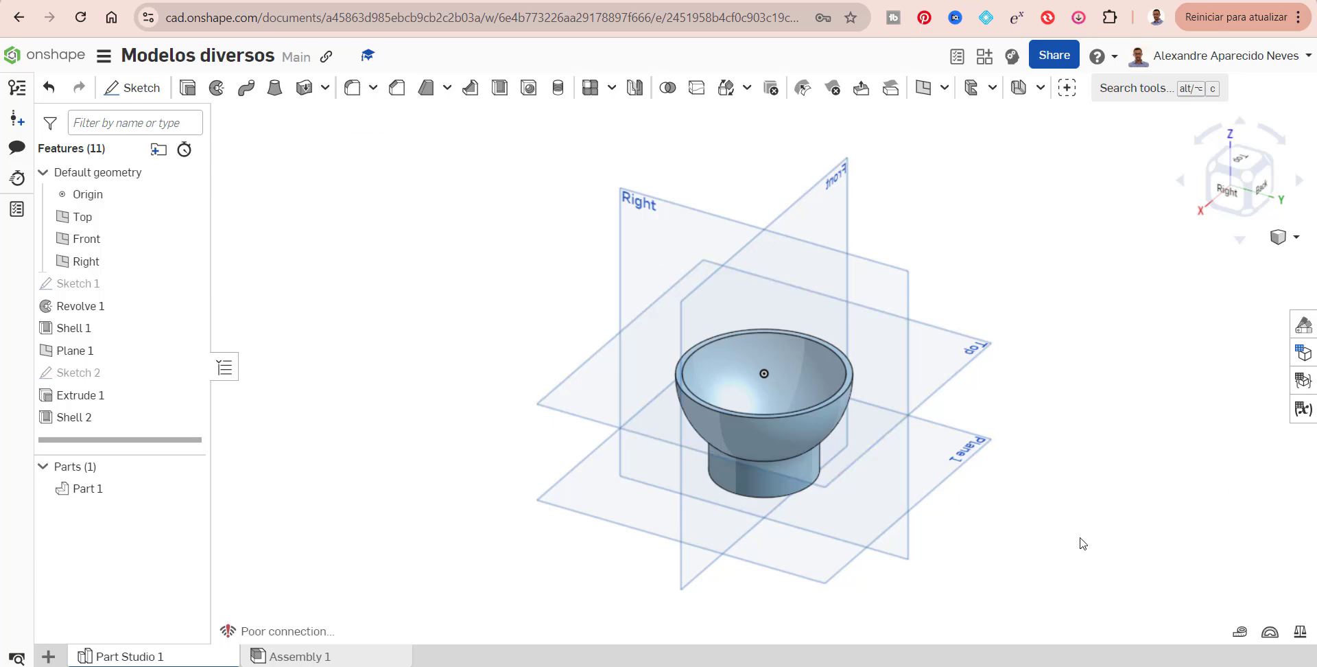
{"action": "left_click", "coordinate": [780, 496]}
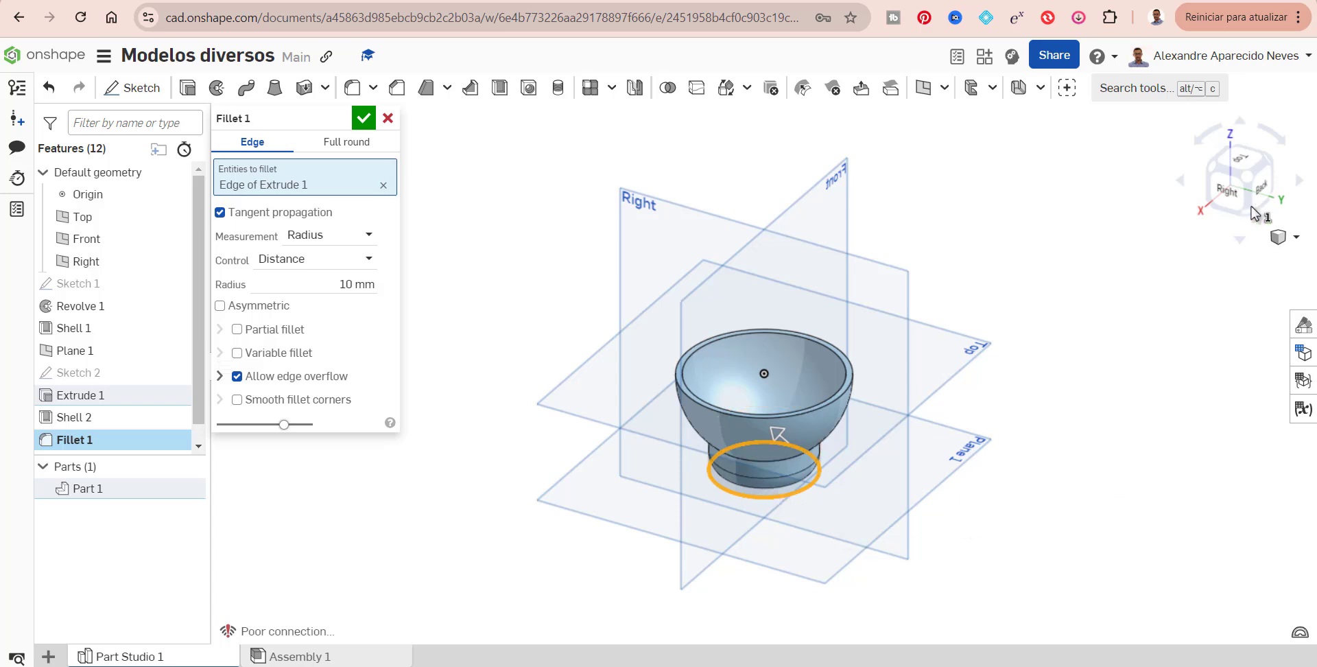
{"action": "left_click", "coordinate": [387, 118]}
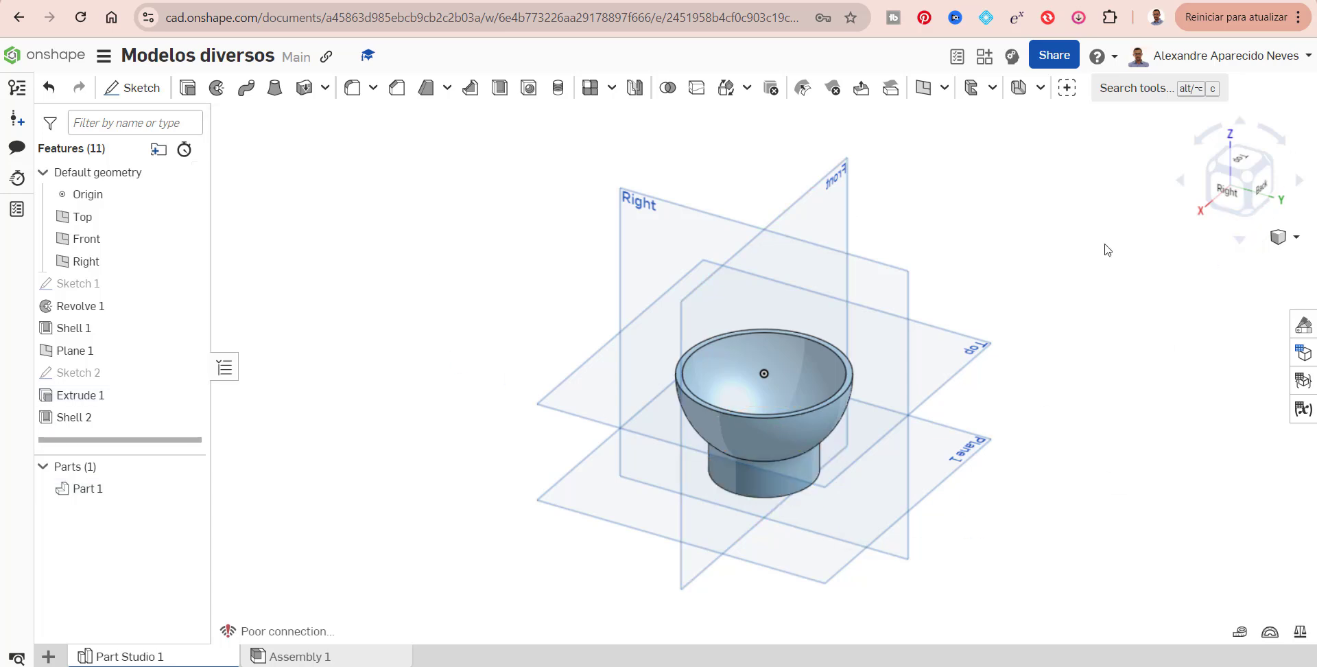
Try a 5 mm equal-distance chamfer on the outer bottom edge of the cylindrical base, inspect the preview from below, and cancel it
{"action": "left_click", "coordinate": [398, 88]}
{"action": "left_click", "coordinate": [787, 503]}
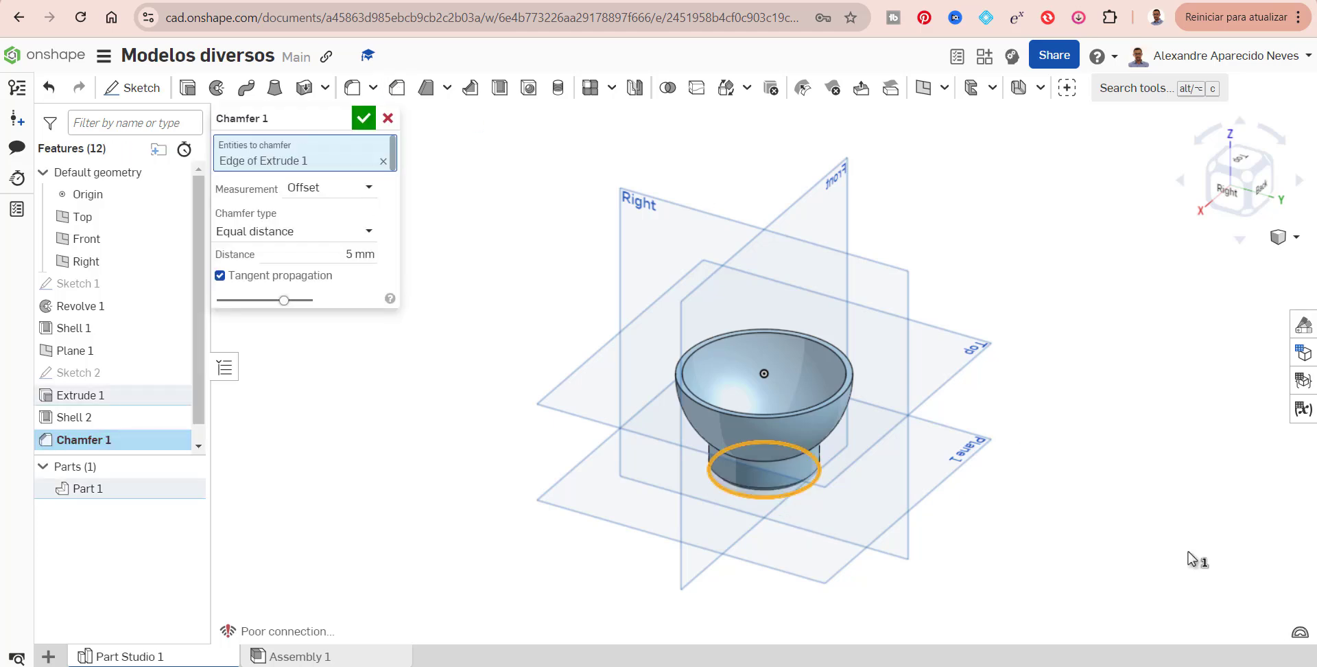
{"action": "left_click", "coordinate": [1242, 214]}
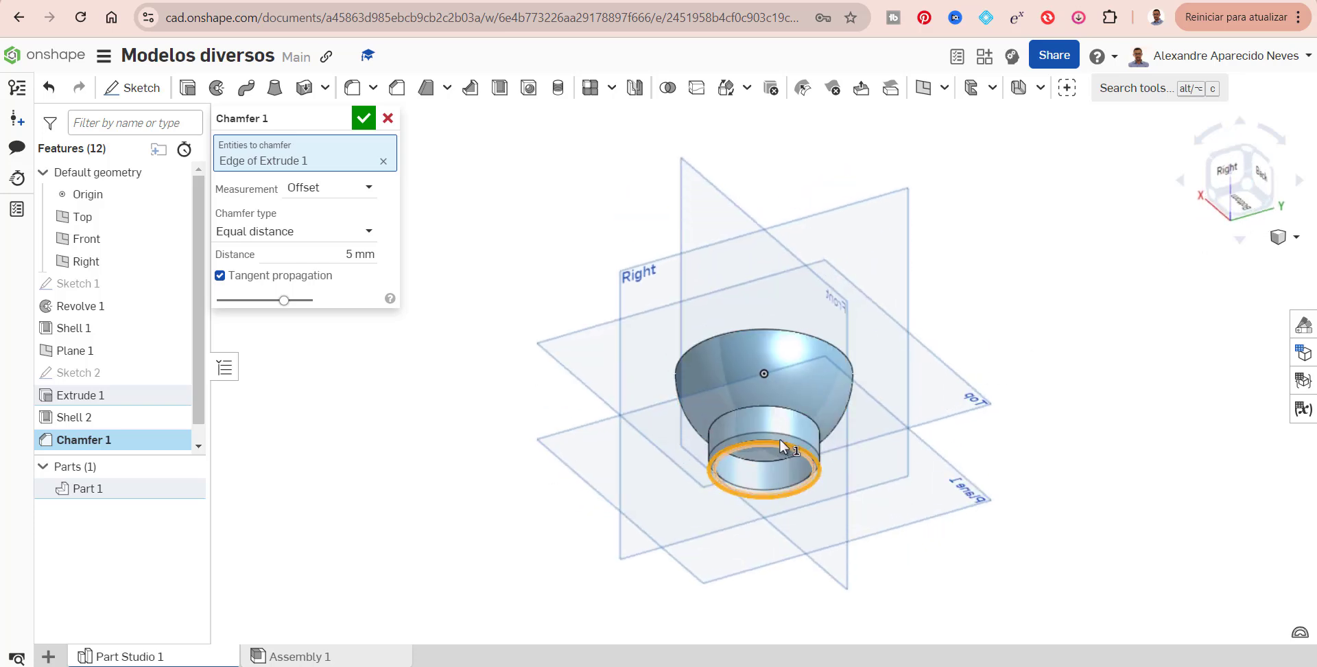
{"action": "scroll", "coordinate": [817, 430], "scroll_direction": "up", "scroll_amount": 3}
{"action": "scroll", "coordinate": [816, 430], "scroll_direction": "up", "scroll_amount": 5}
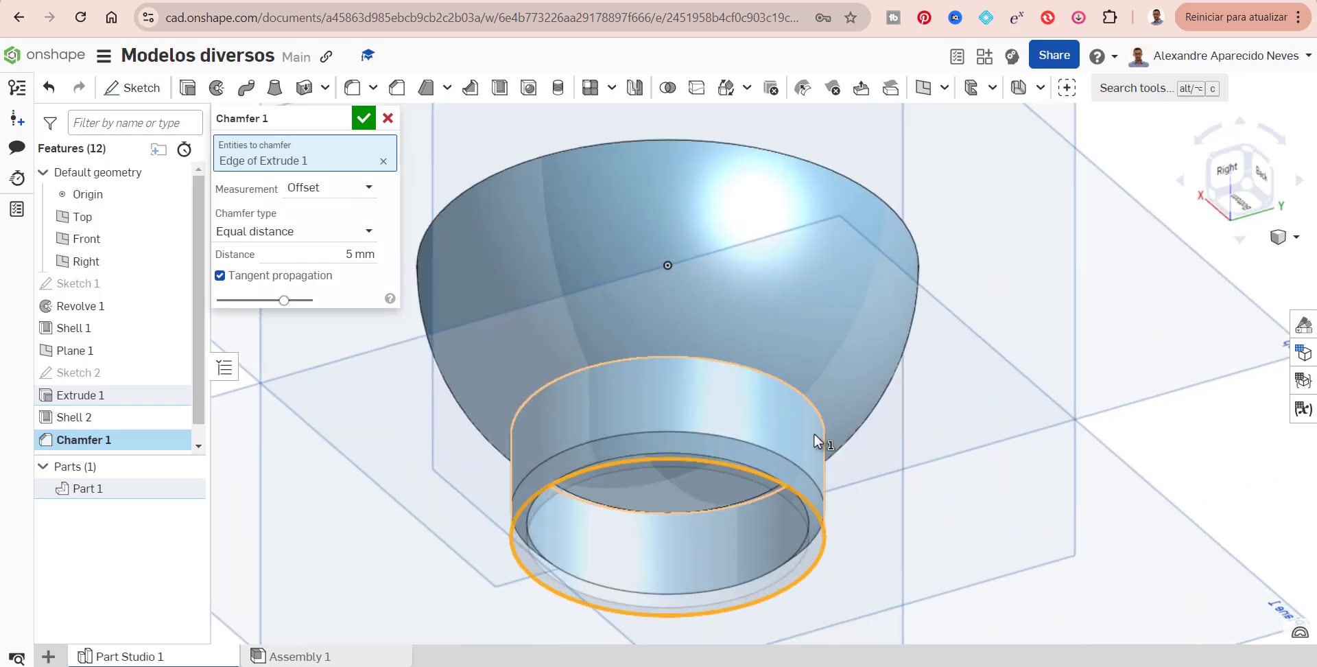
{"action": "scroll", "coordinate": [797, 543], "scroll_direction": "down", "scroll_amount": 10}
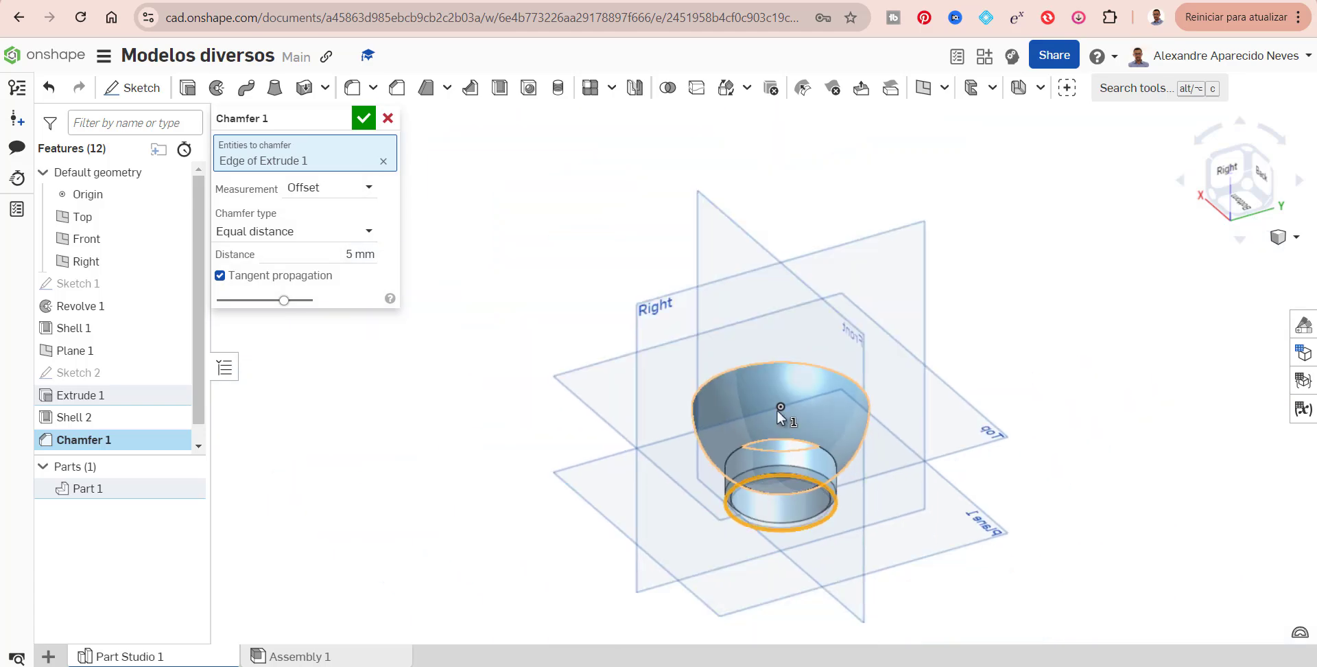
{"action": "left_click", "coordinate": [388, 119]}
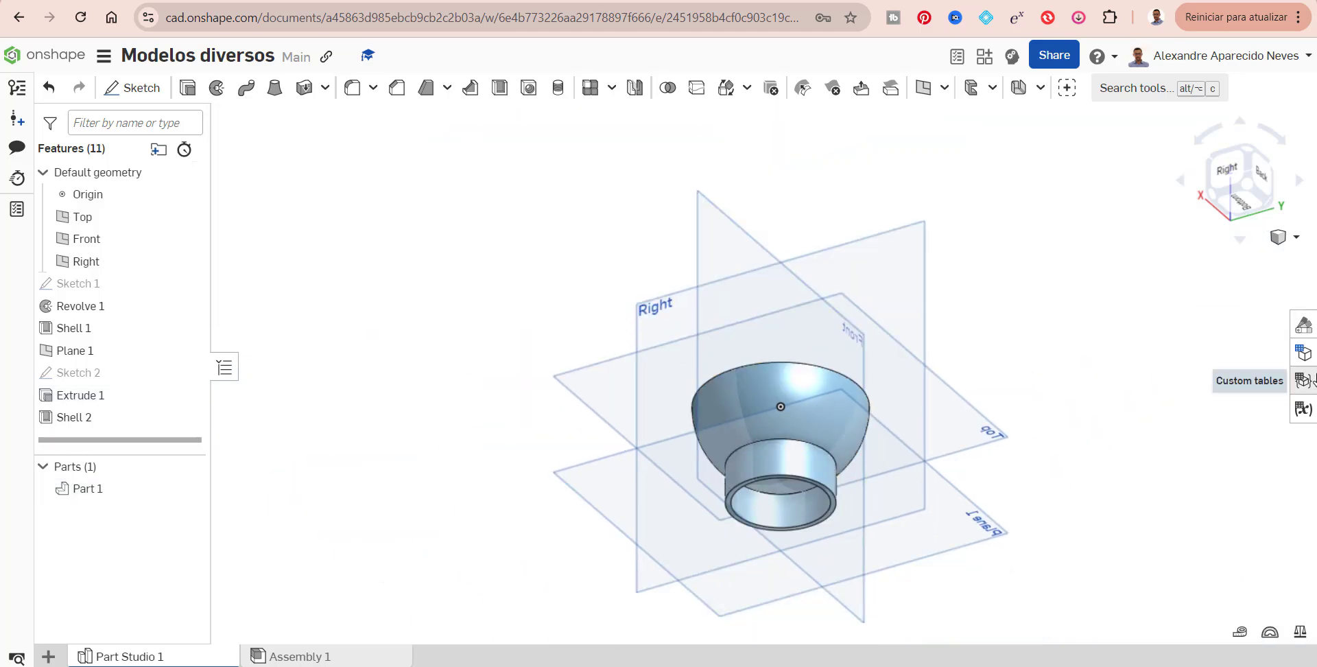
{"action": "right_click_drag", "start_coordinate": [957, 254], "coordinate": [842, 373]}
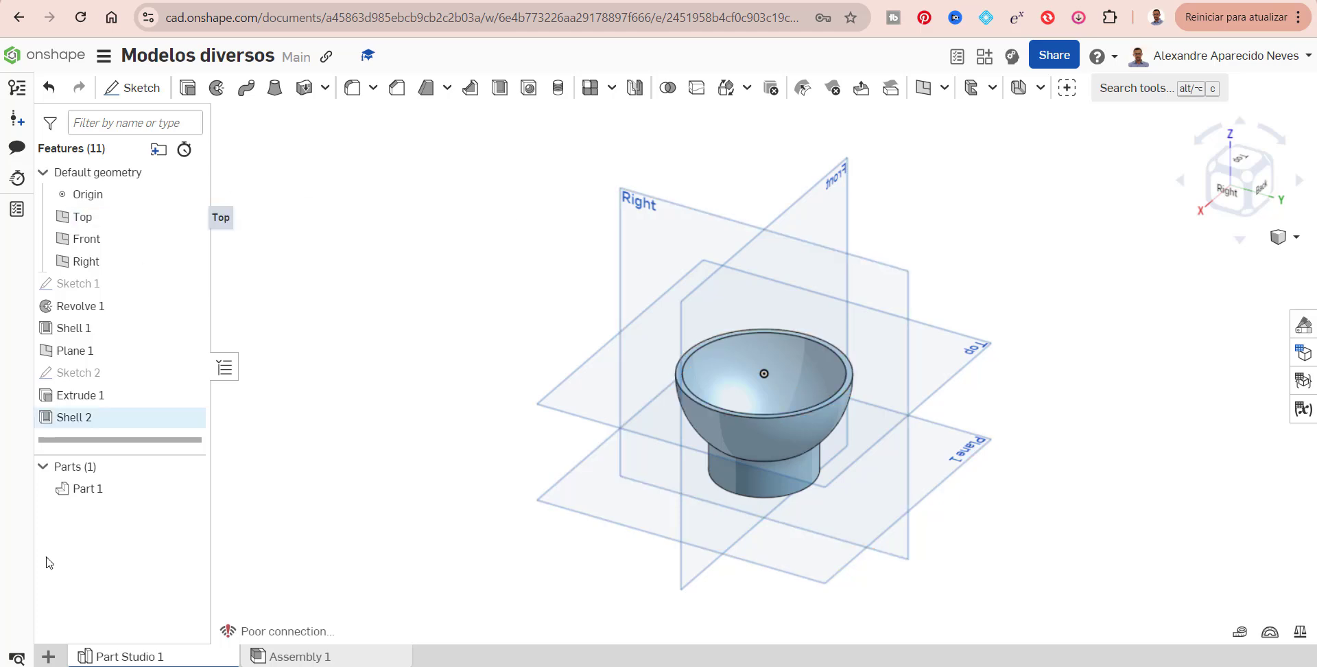
Create a new Part Studio for a second model and start a sketch on its Top plane, viewed face-on
{"action": "left_click", "coordinate": [48, 658]}
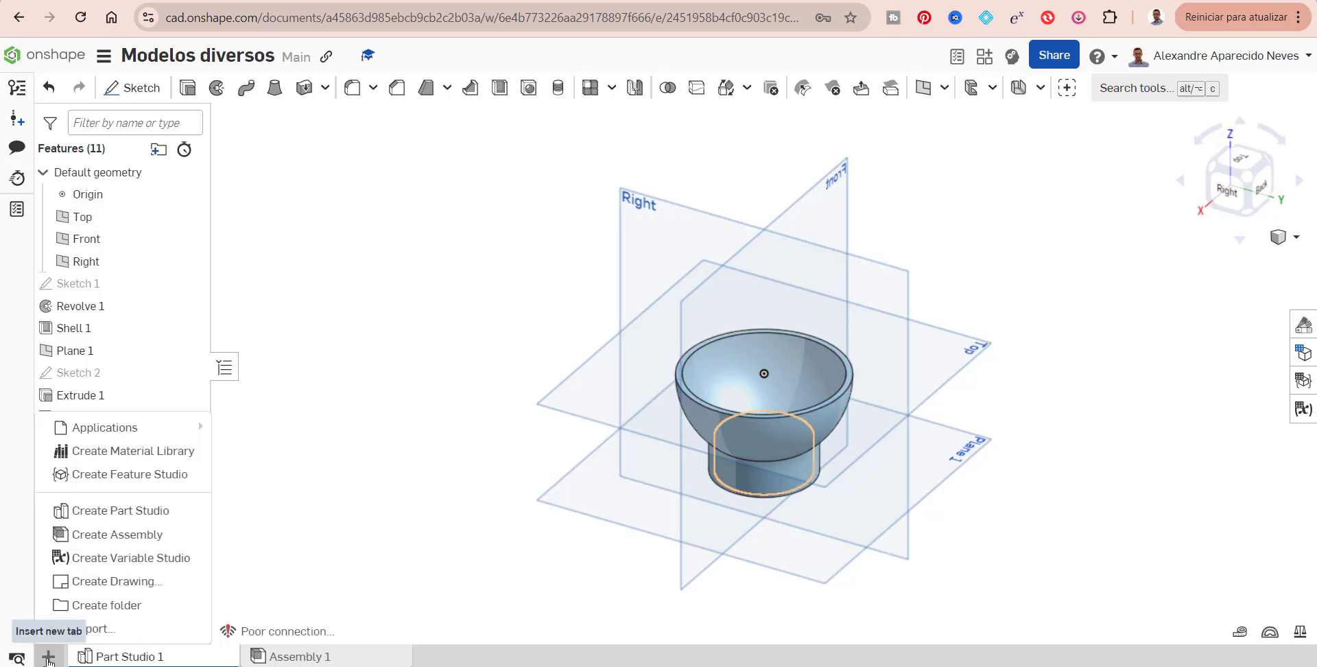
{"action": "left_click", "coordinate": [122, 510]}
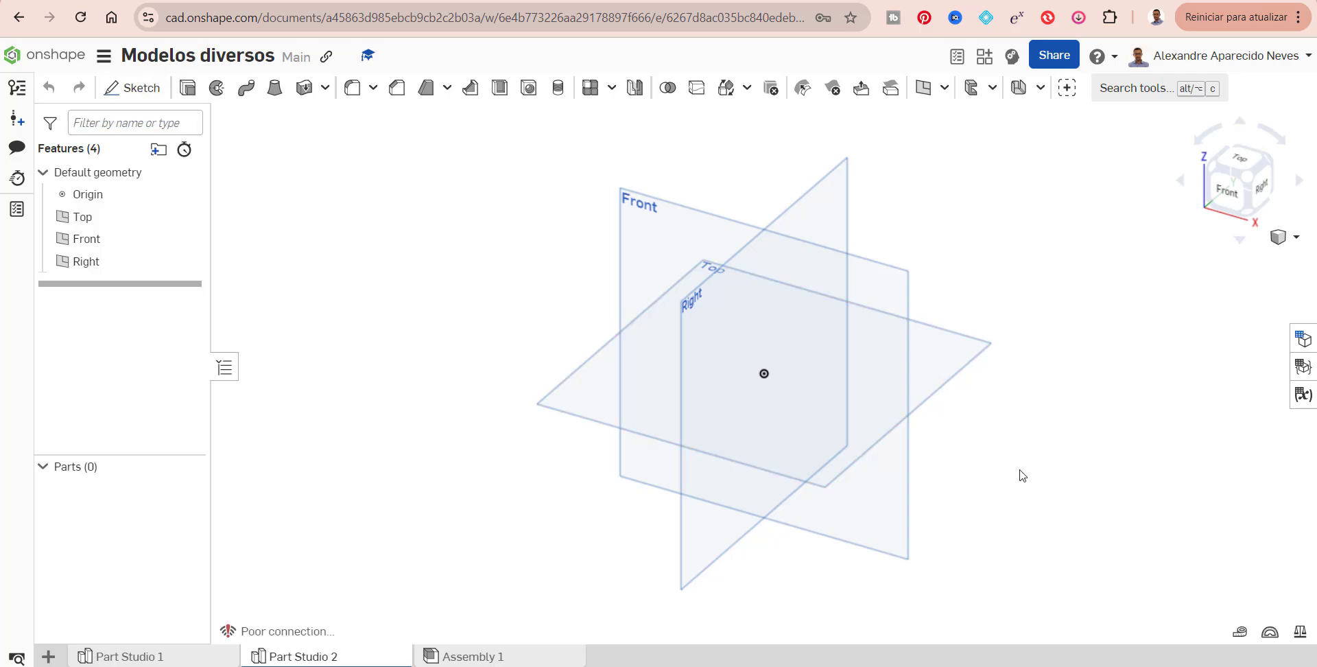
{"action": "left_click", "coordinate": [134, 87]}
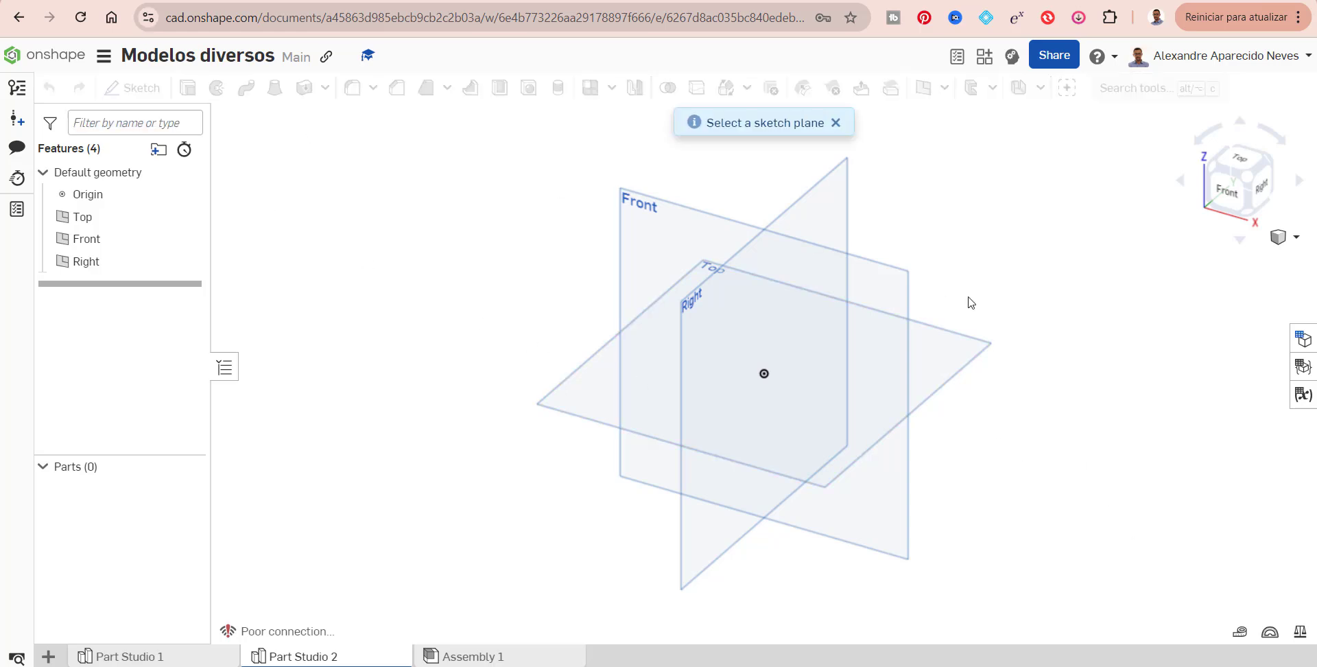
{"action": "left_click", "coordinate": [970, 359]}
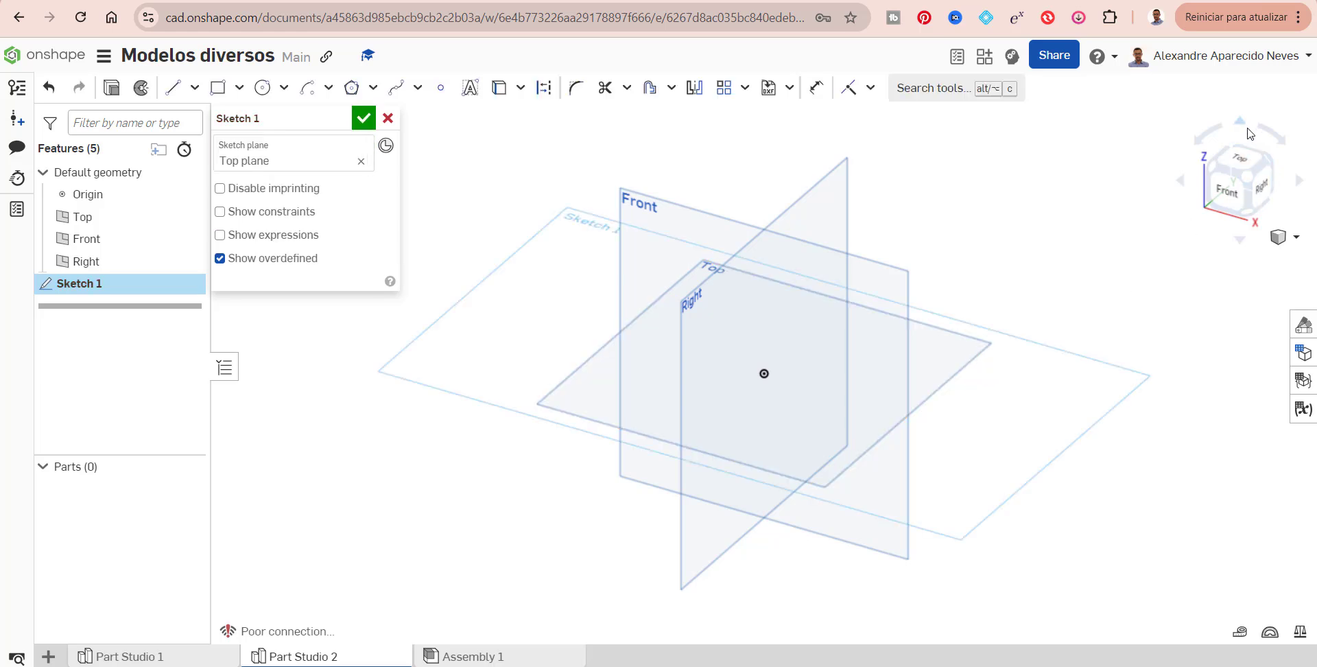
{"action": "left_click", "coordinate": [1240, 161]}
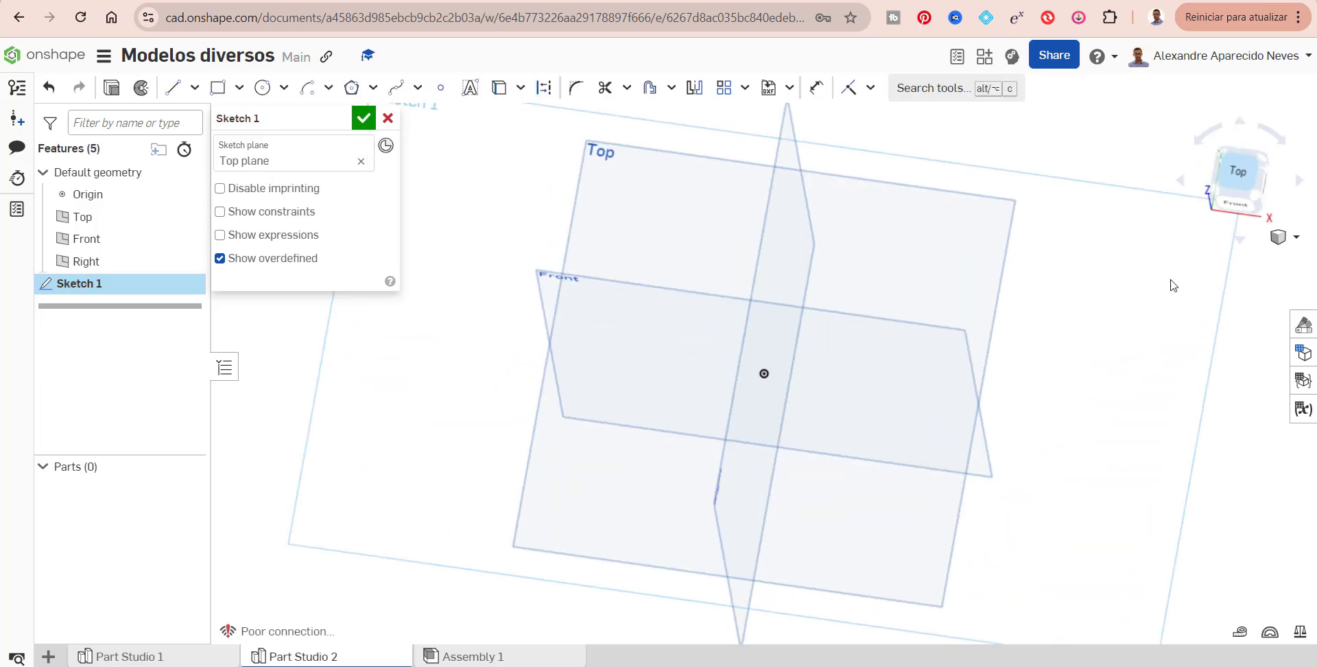
Sketch a center-point rectangle about 75 mm wide and 66 mm high, centered on the origin
{"action": "left_click", "coordinate": [220, 95]}
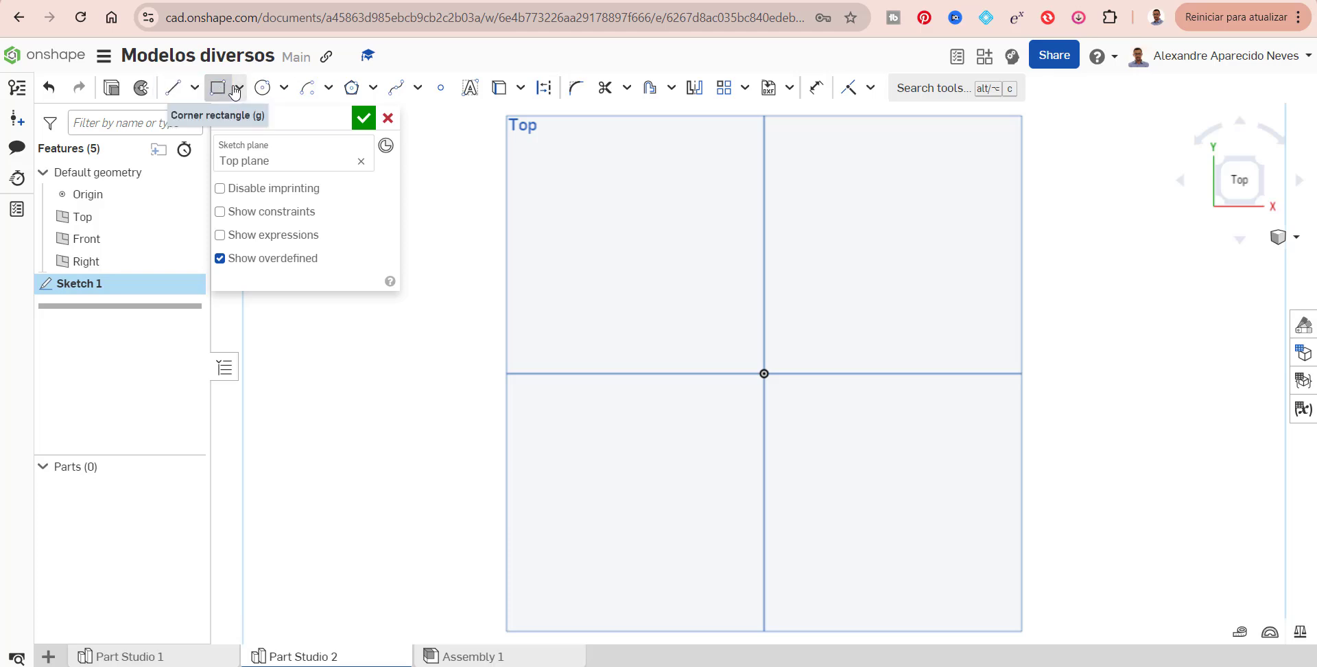
{"action": "left_click", "coordinate": [238, 88]}
{"action": "left_click", "coordinate": [253, 156]}
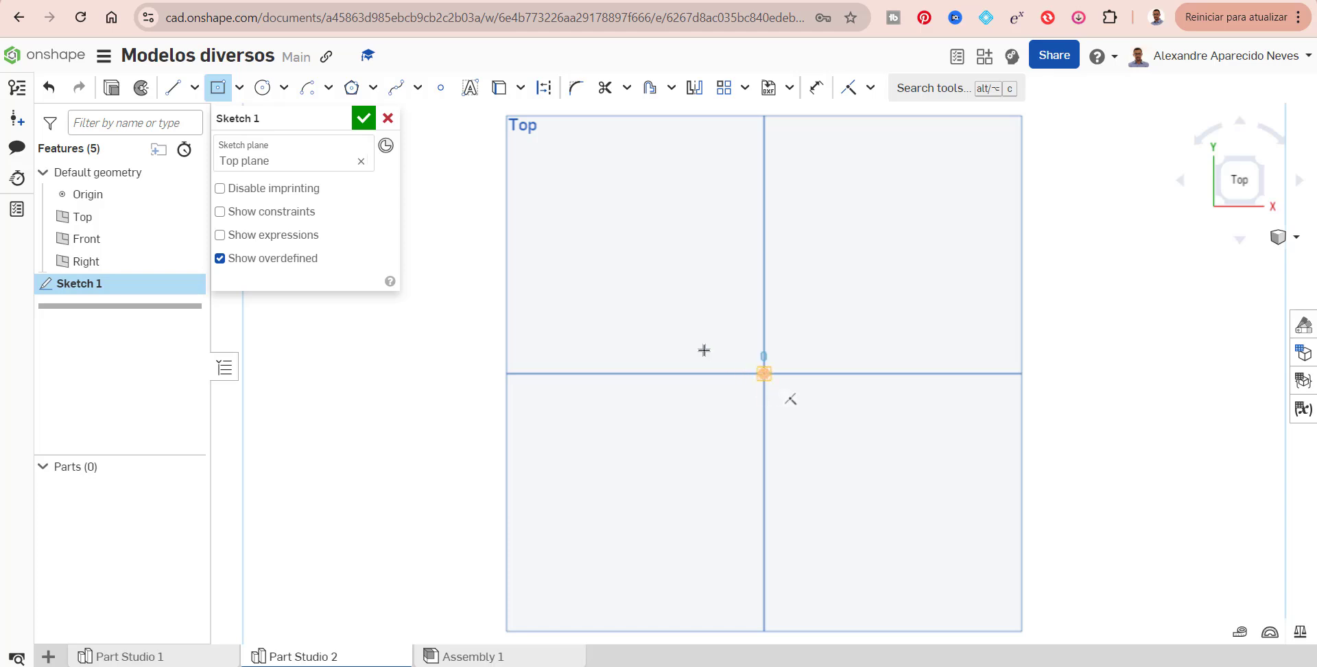
{"action": "left_click", "coordinate": [764, 373]}
{"action": "left_click", "coordinate": [635, 259]}
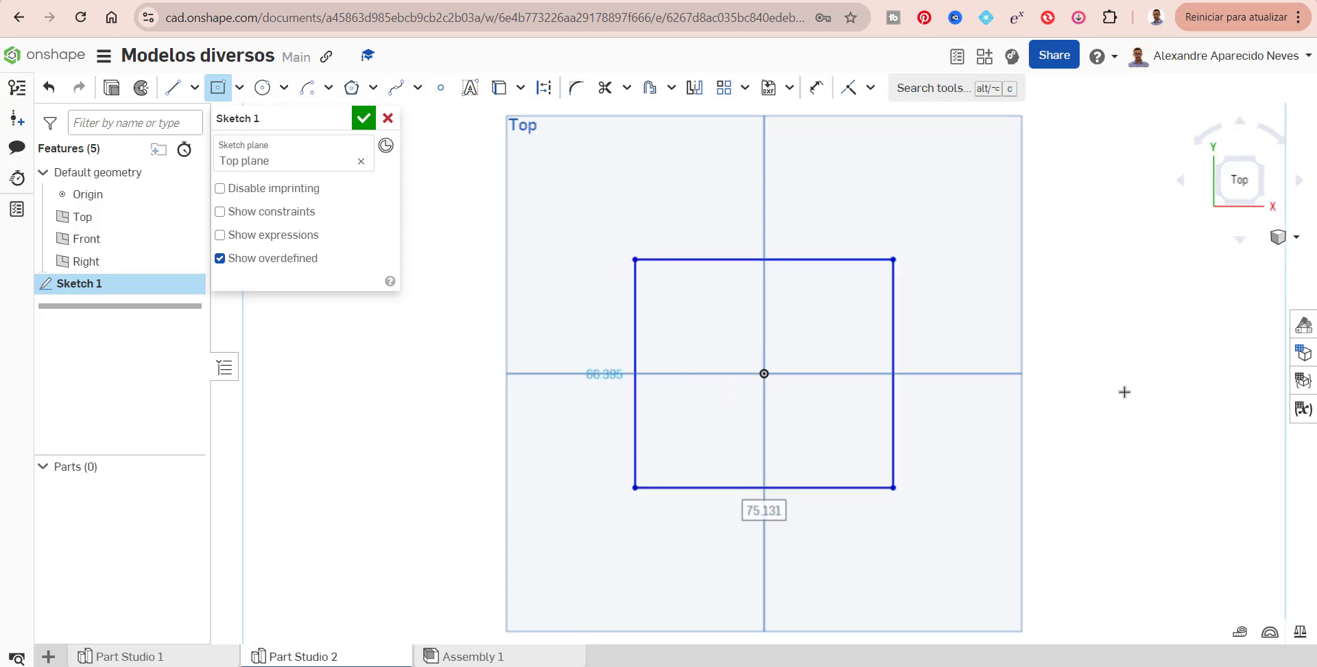
Dimension the rectangle's width and height to 75 mm each, and finish the sketch
{"action": "left_click", "coordinate": [816, 87]}
{"action": "left_click", "coordinate": [809, 260]}
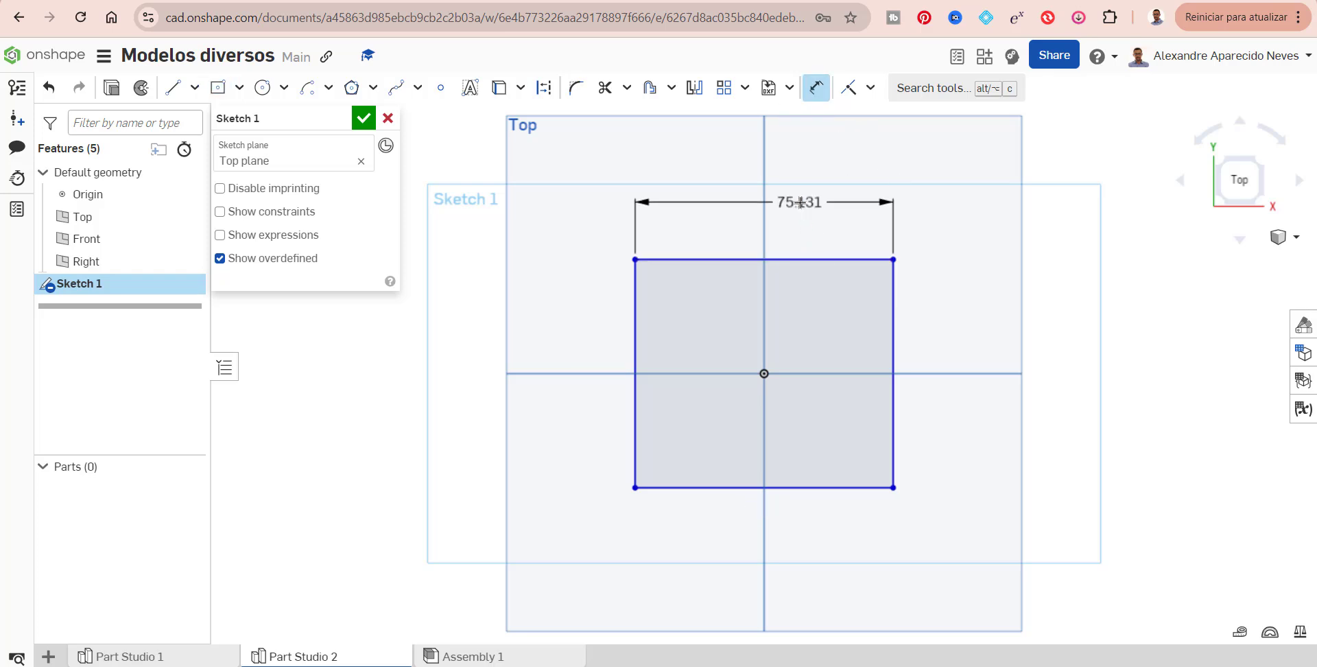
{"action": "left_click", "coordinate": [799, 202]}
{"action": "type", "text": "75"}
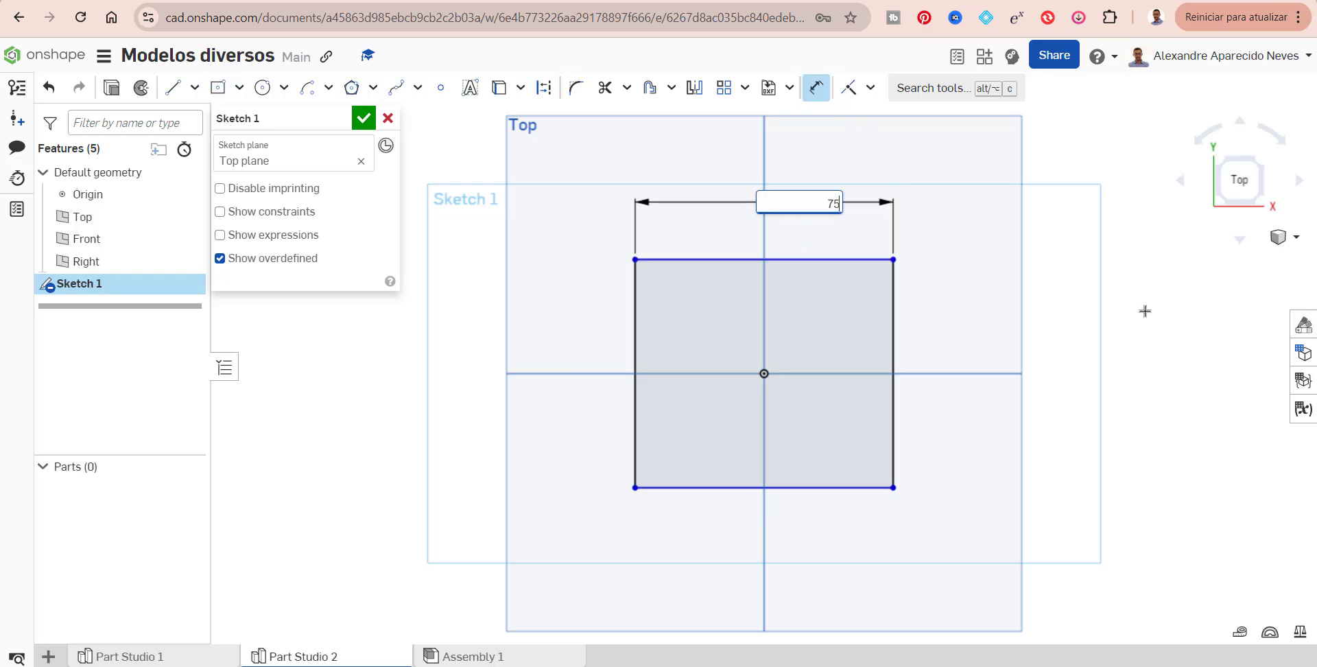
{"action": "key", "text": "Return"}
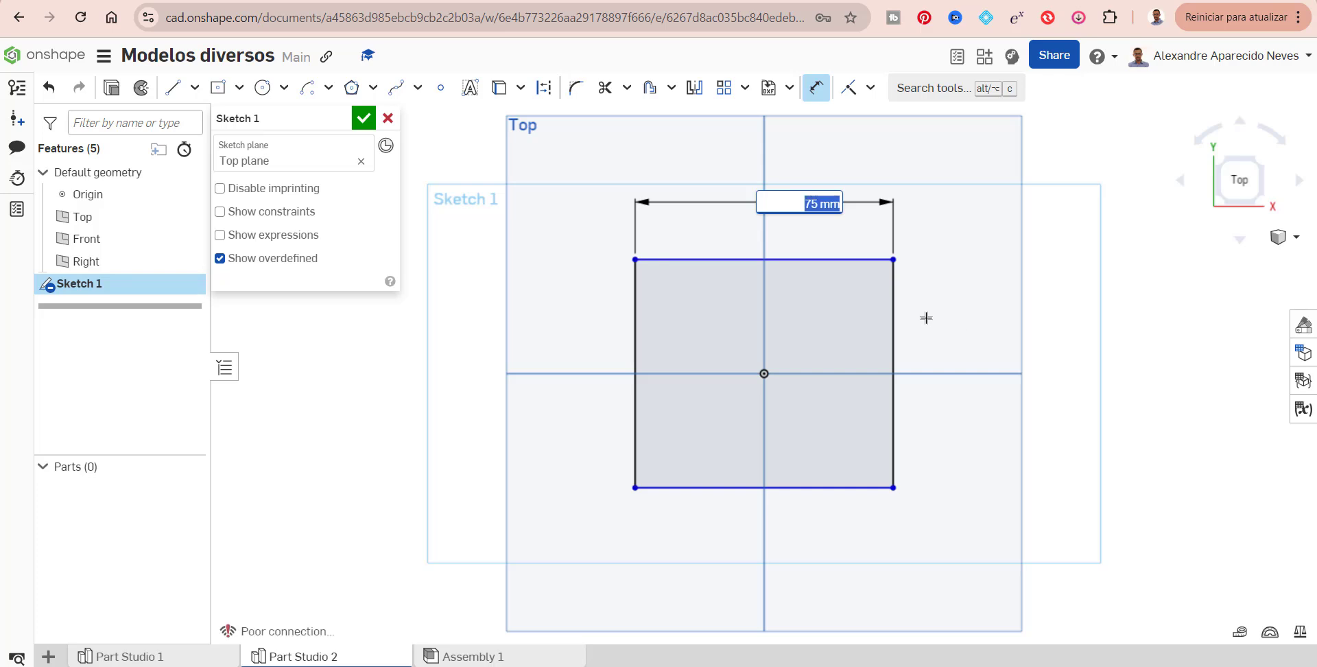
{"action": "left_click", "coordinate": [896, 326]}
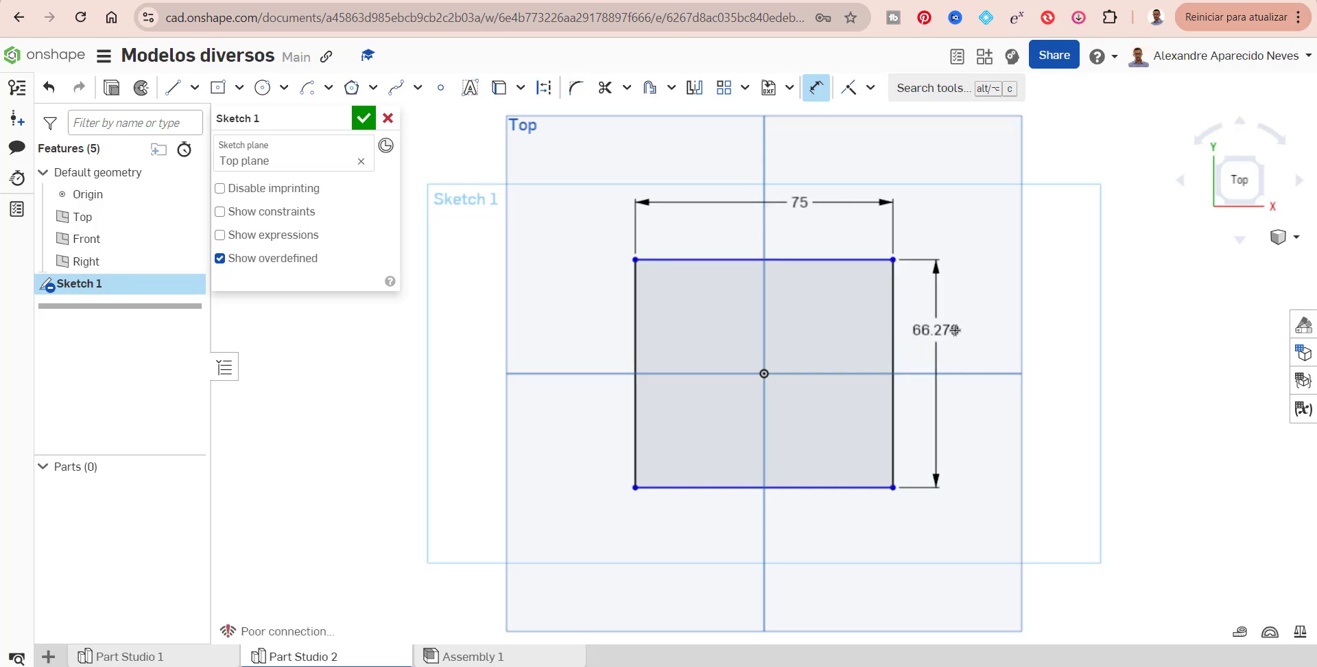
{"action": "left_click", "coordinate": [953, 331]}
{"action": "type", "text": "75"}
{"action": "key", "text": "Return"}
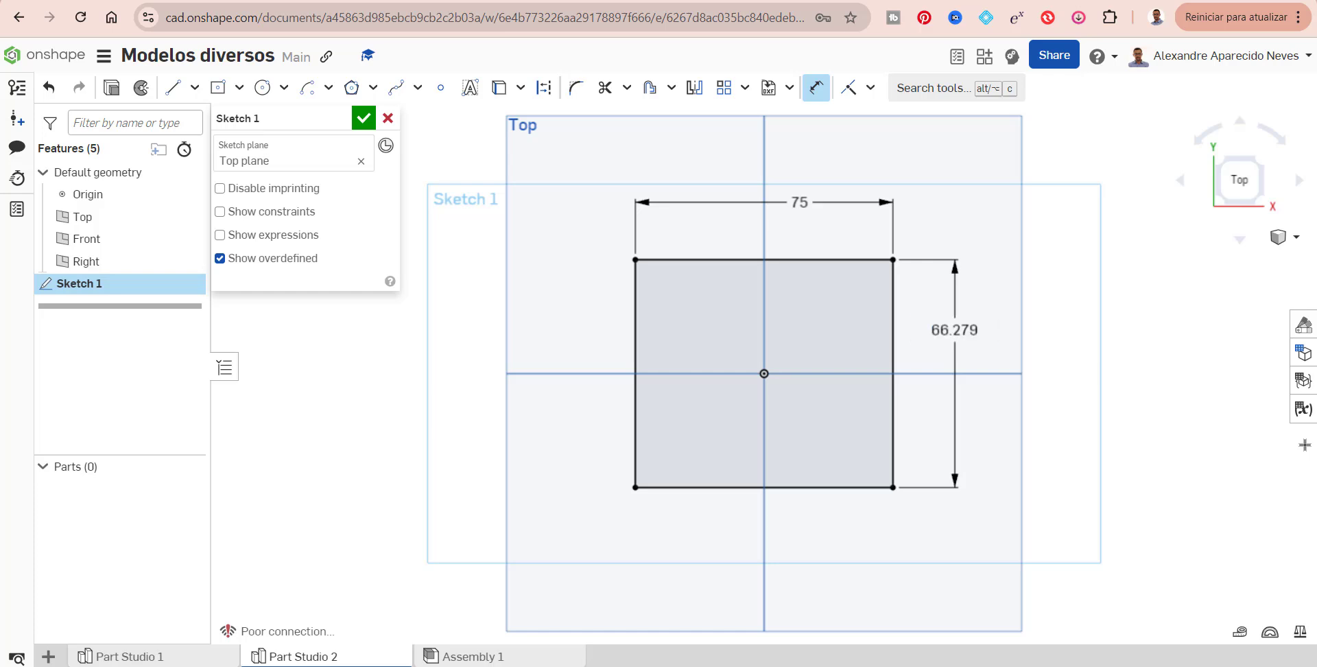
{"action": "left_click", "coordinate": [362, 120]}
Extrude the square sketch region upward as a new solid with a Blind depth of 75 mm
{"action": "left_click", "coordinate": [1259, 163]}
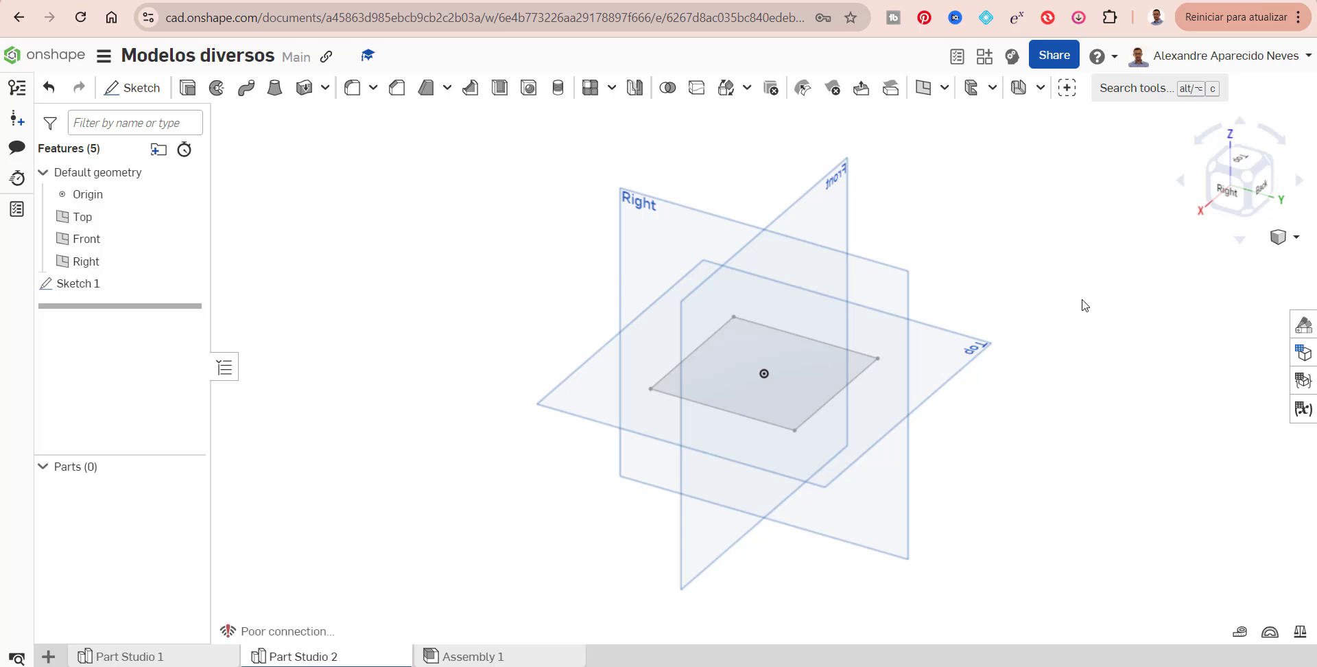
{"action": "left_click", "coordinate": [187, 87]}
{"action": "left_click", "coordinate": [798, 387]}
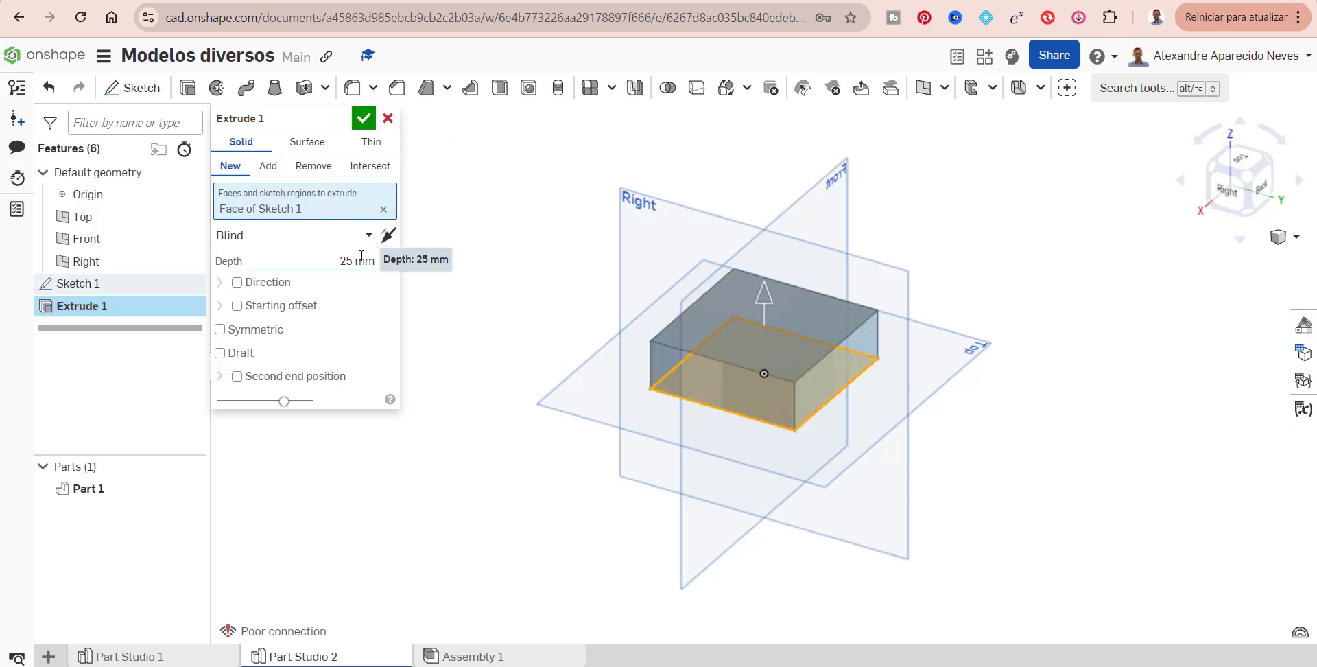
{"action": "left_click_drag", "start_coordinate": [353, 261], "coordinate": [329, 262]}
{"action": "type", "text": "75"}
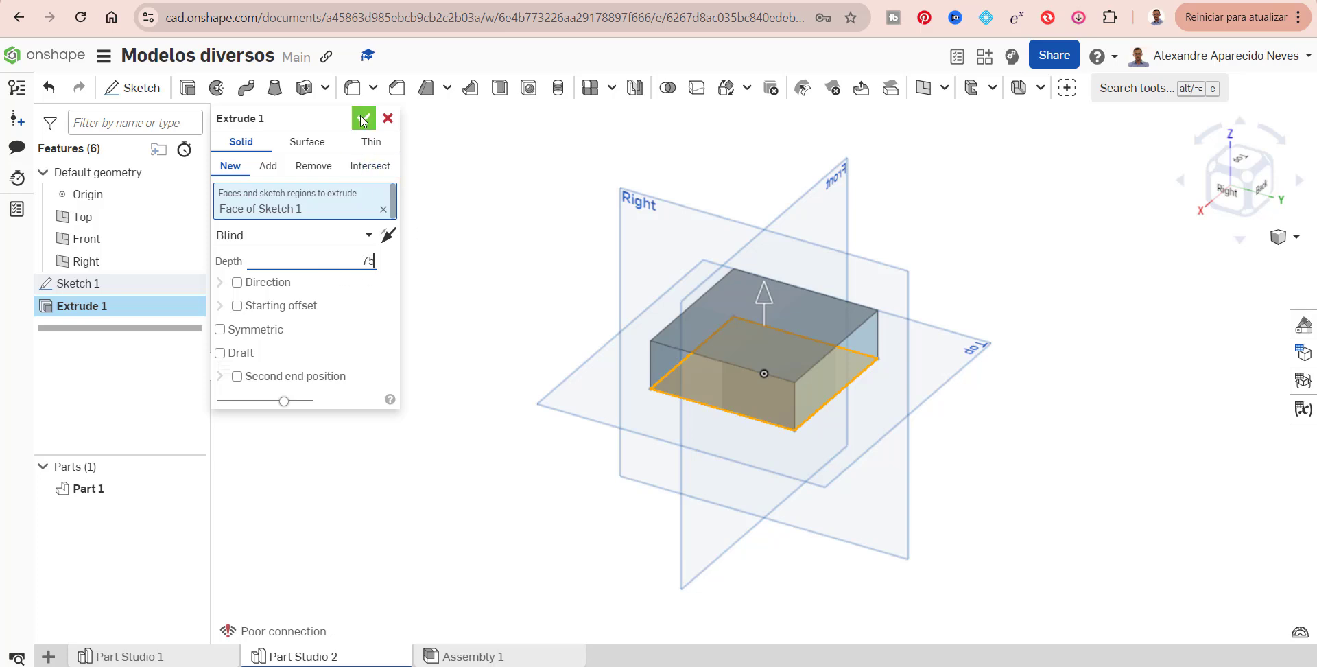
{"action": "key", "text": "Return"}
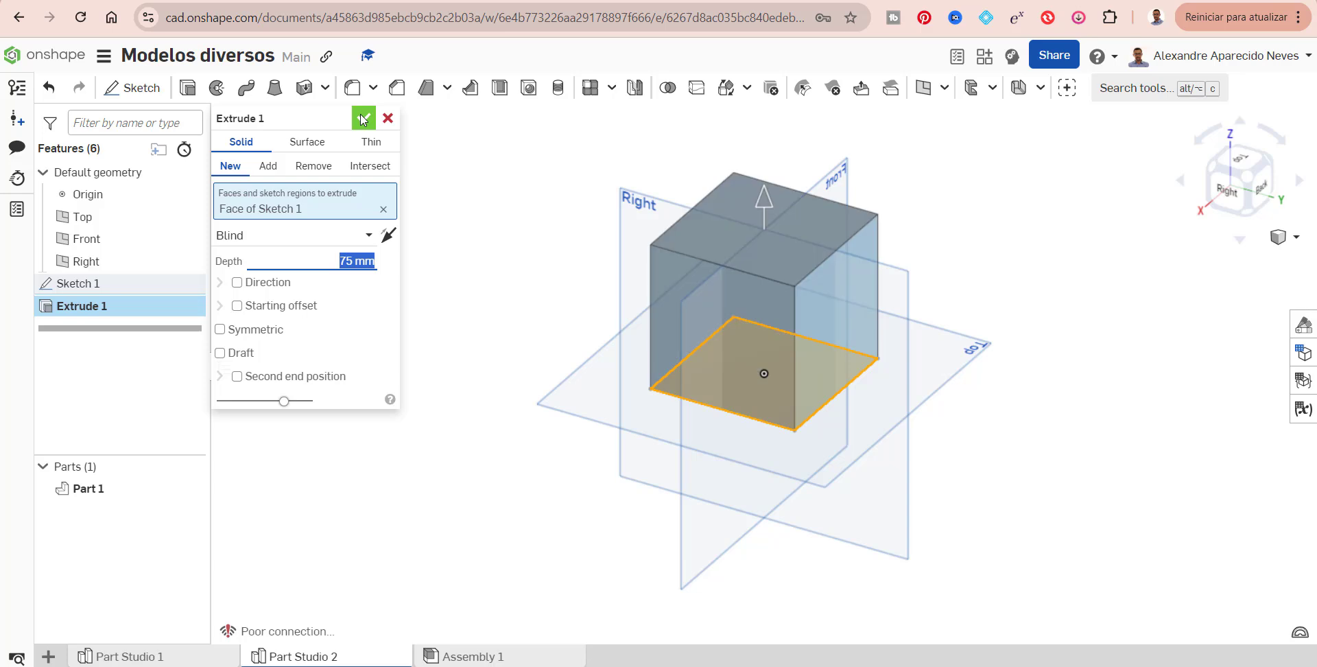
{"action": "left_click", "coordinate": [362, 120]}
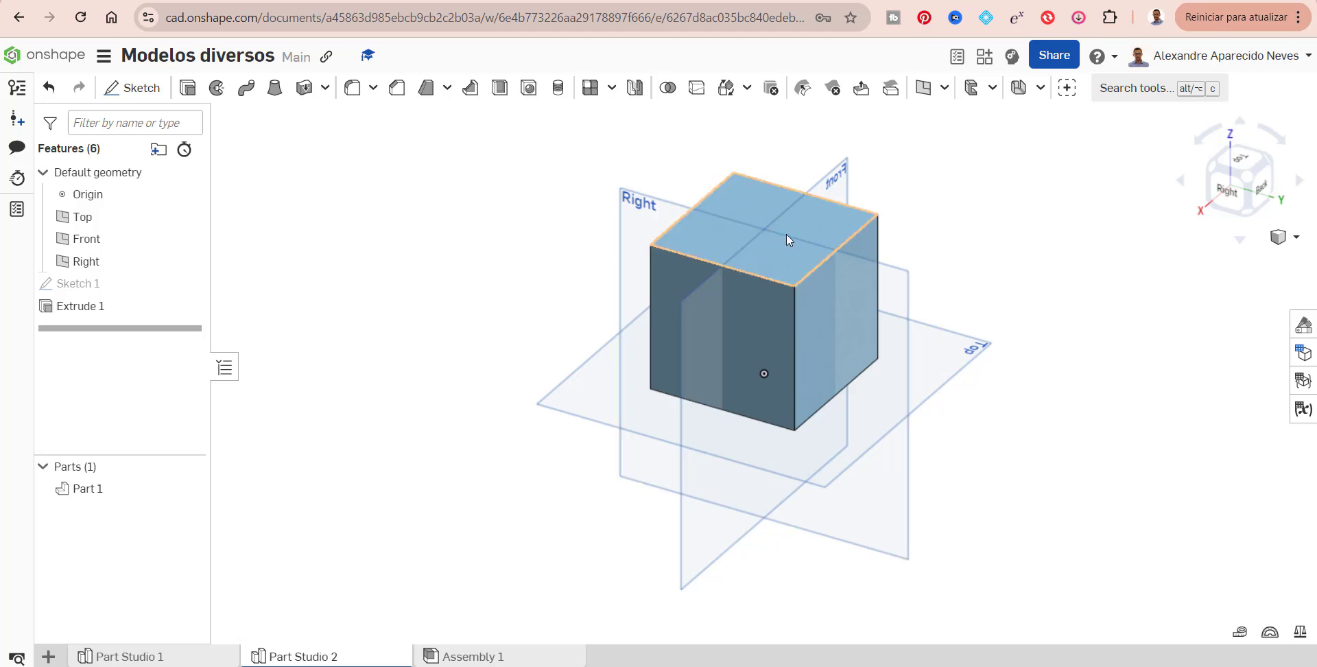
Shell the cube by removing its top face, with a shell thickness of 2.5 mm
{"action": "left_click", "coordinate": [500, 93]}
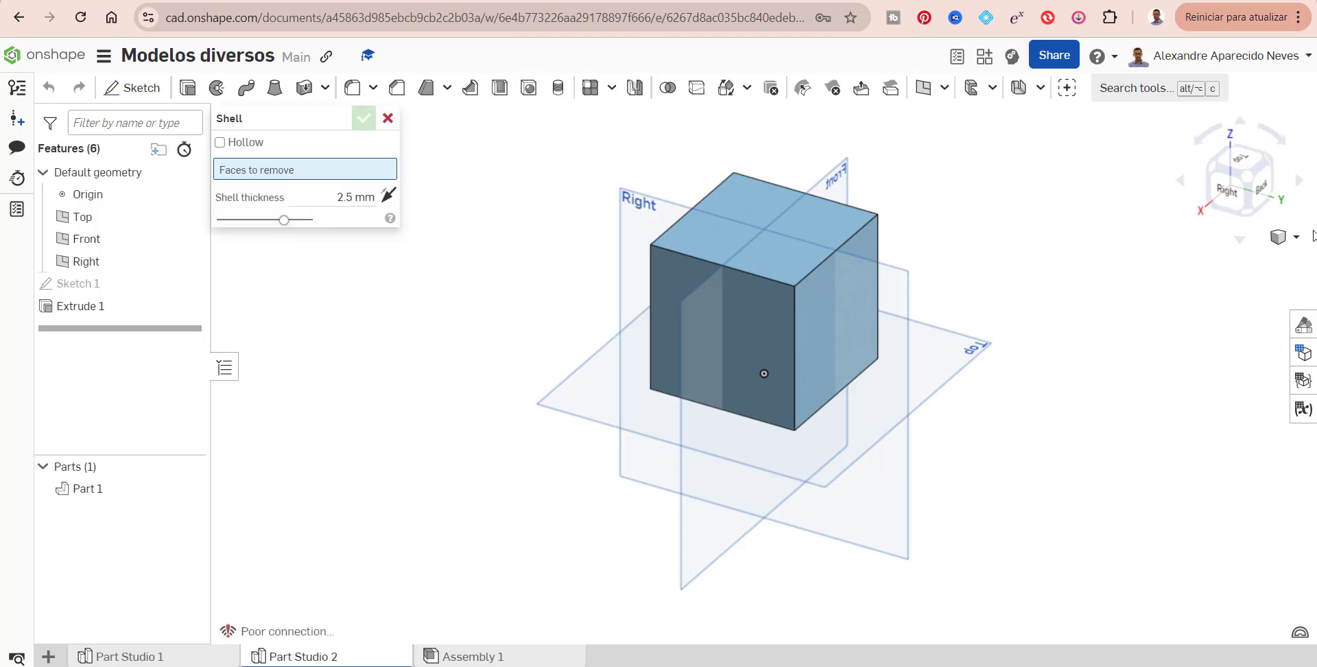
{"action": "left_click", "coordinate": [817, 237]}
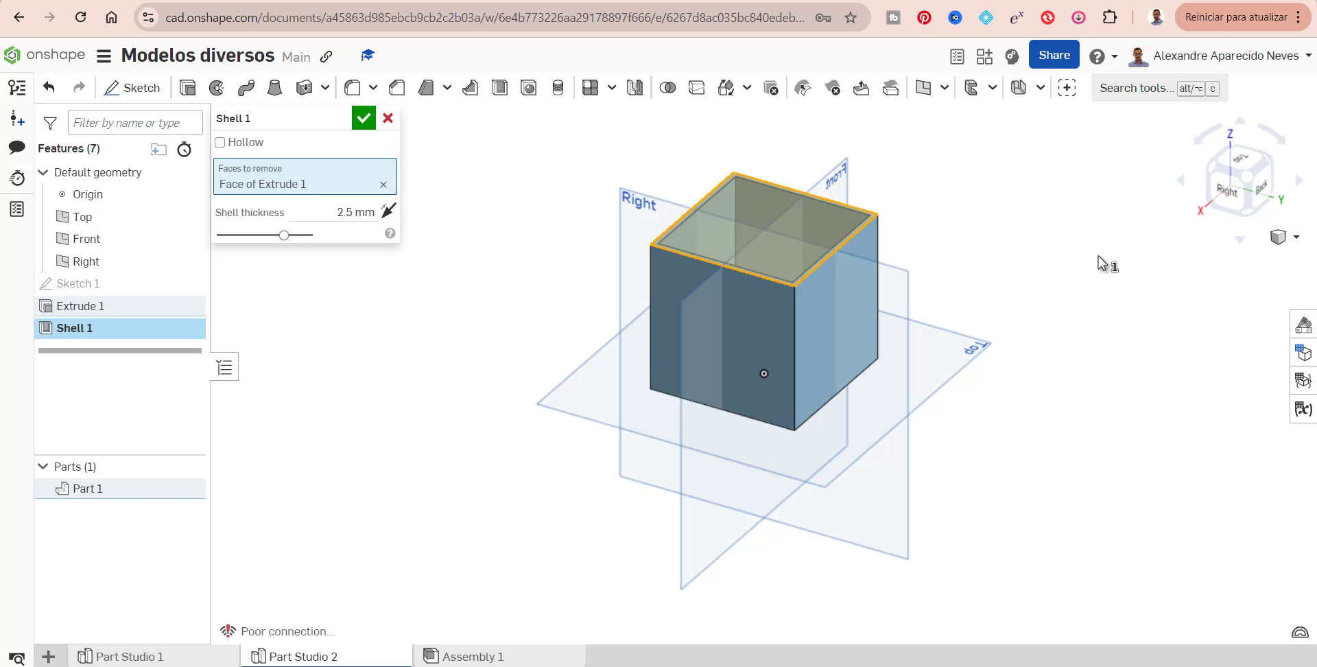
{"action": "left_click", "coordinate": [363, 118]}
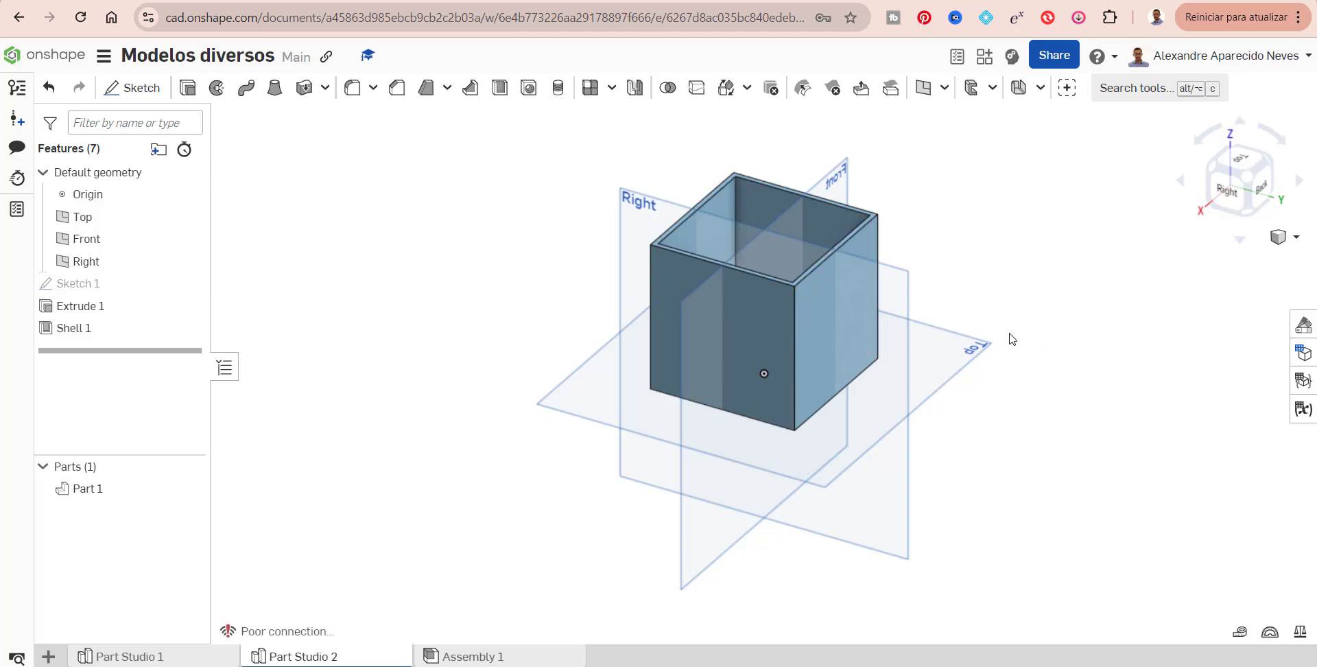
Create a third Part Studio and open a new sketch on its Top plane, turning the view to face it
{"action": "left_click", "coordinate": [46, 662]}
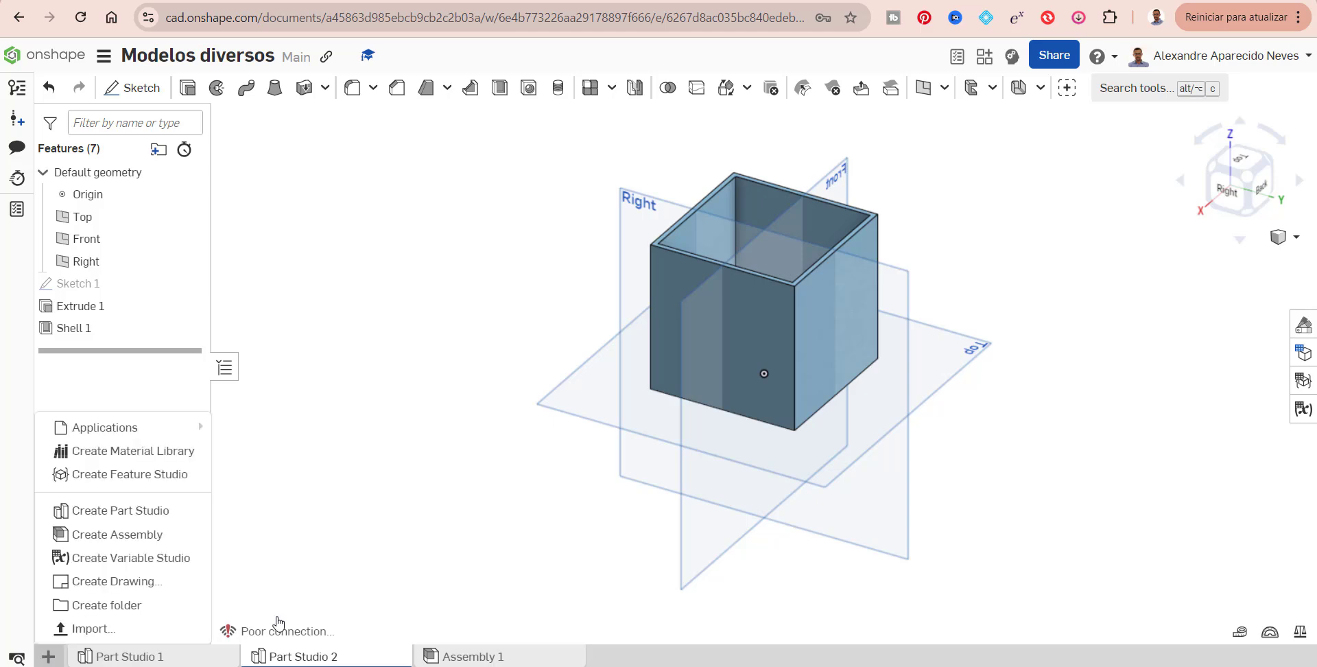
{"action": "left_click", "coordinate": [109, 514]}
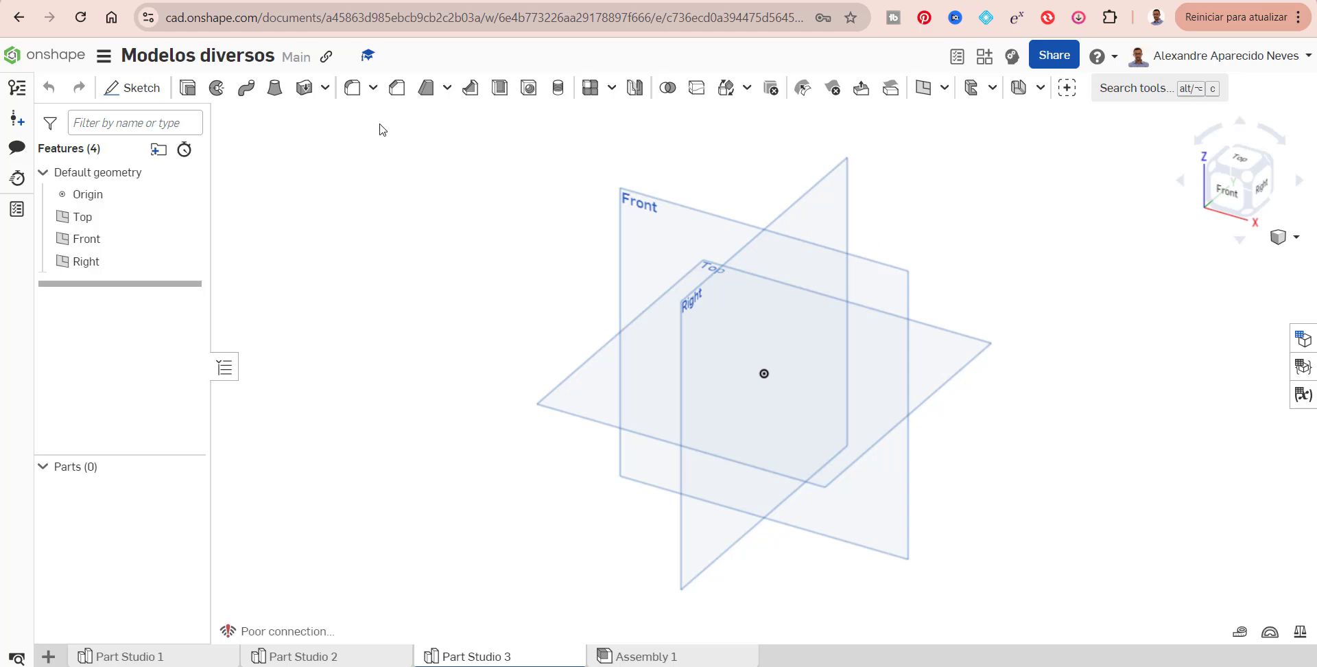
{"action": "left_click", "coordinate": [134, 87]}
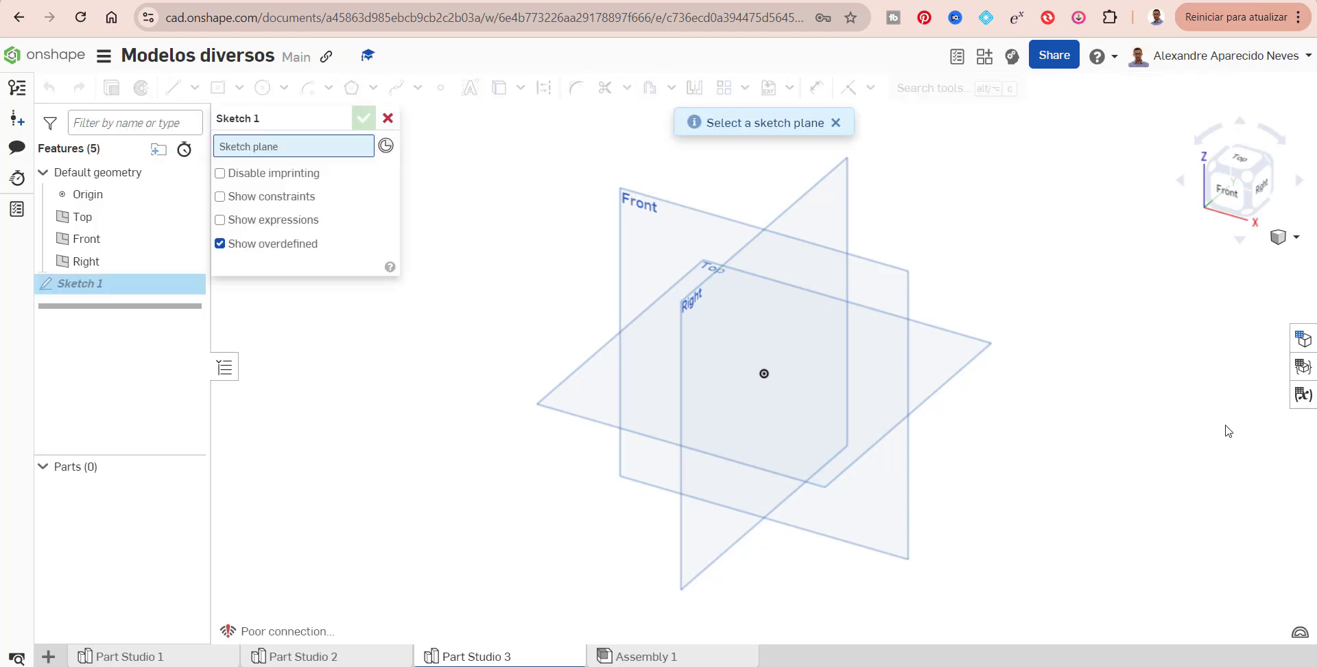
{"action": "left_click", "coordinate": [961, 360]}
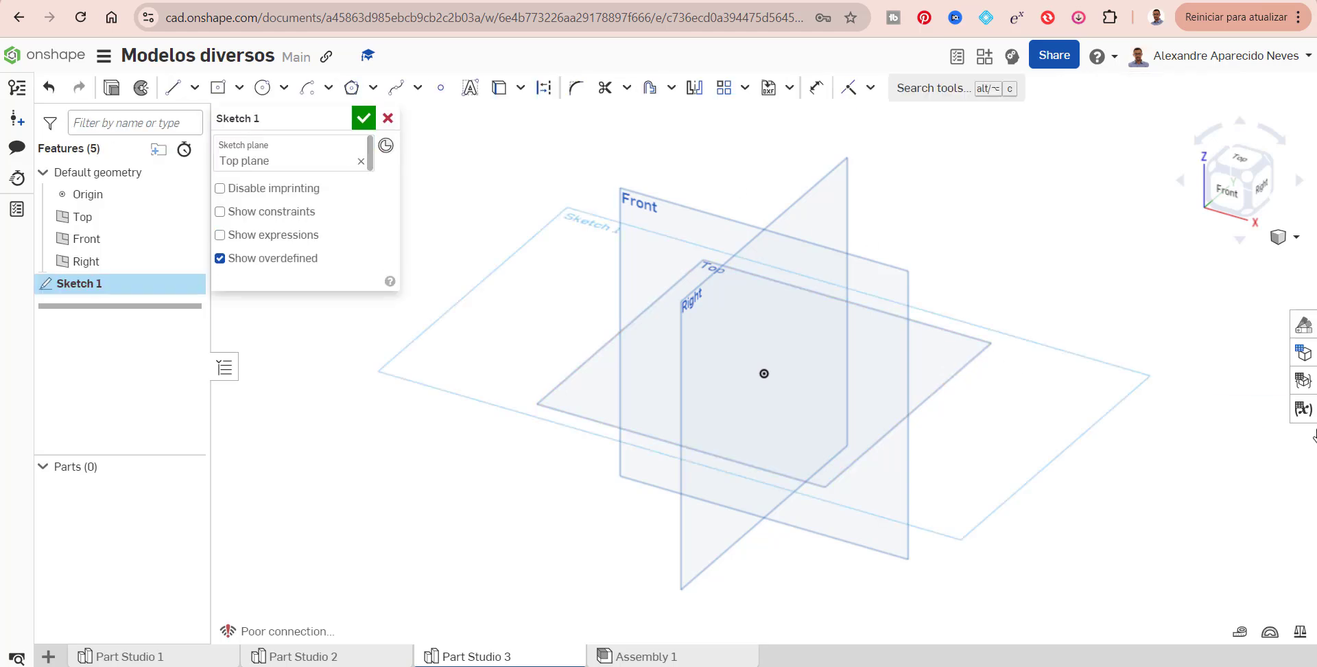
{"action": "left_click", "coordinate": [1241, 161]}
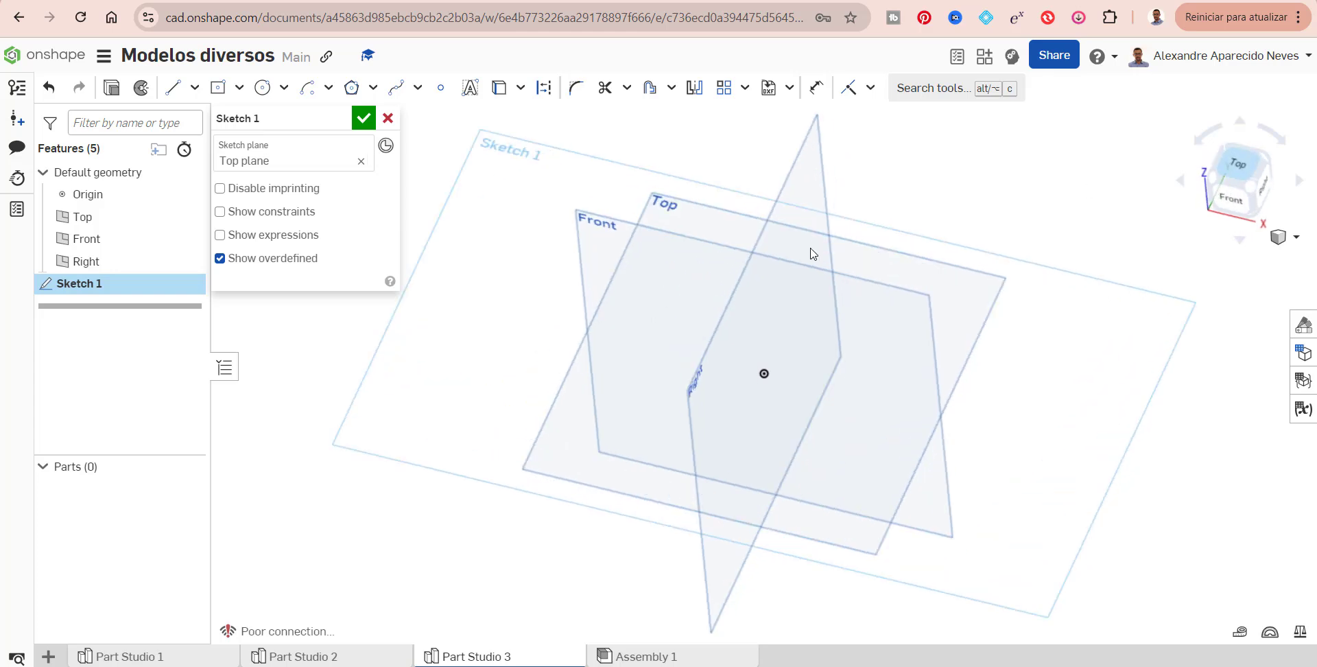
Sketch a center-point rectangle on the origin, about 74 mm wide and 62 mm high
{"action": "left_click", "coordinate": [218, 88]}
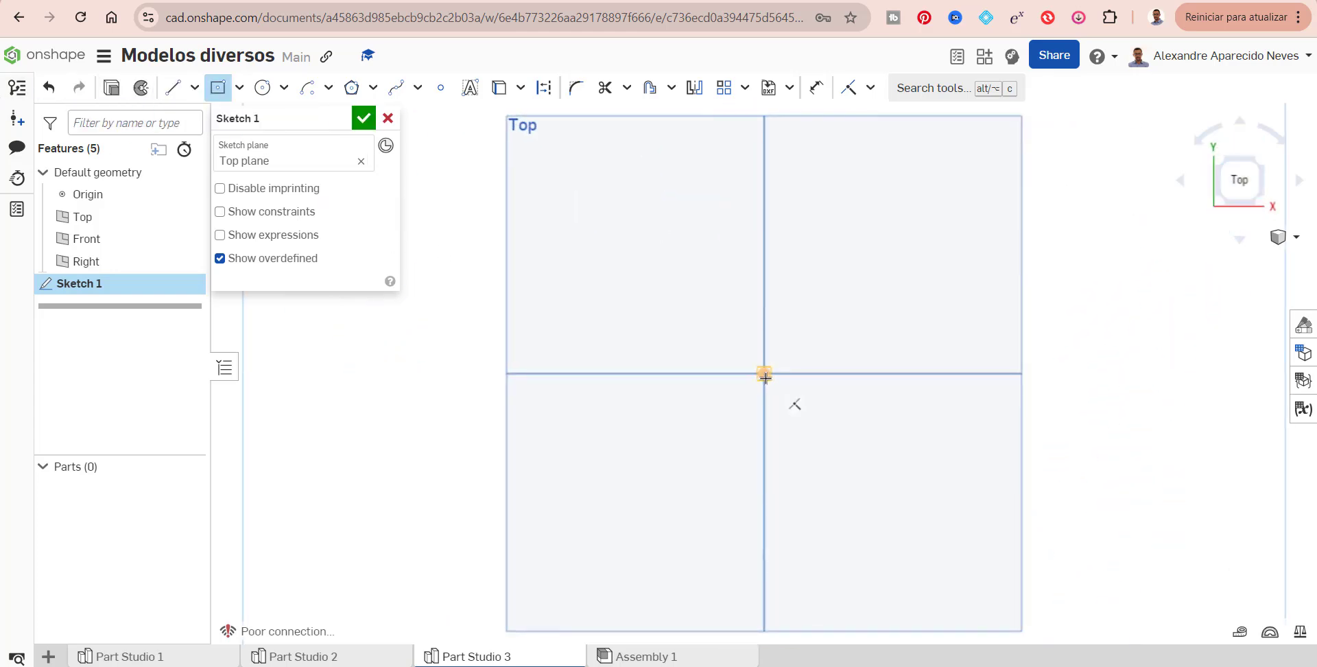
{"action": "left_click", "coordinate": [762, 373]}
{"action": "left_click", "coordinate": [891, 268]}
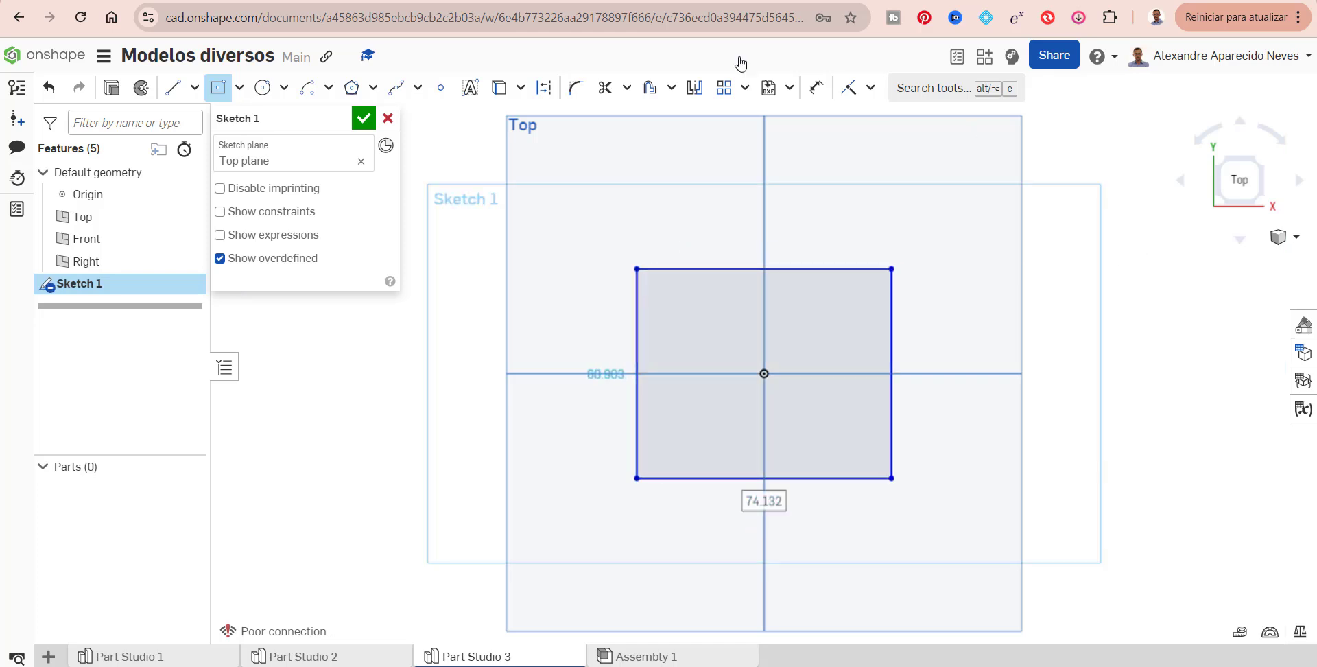
Dimension the rectangle's width and height to 75 mm each, and finish the sketch on the Top plane
{"action": "left_click", "coordinate": [815, 87]}
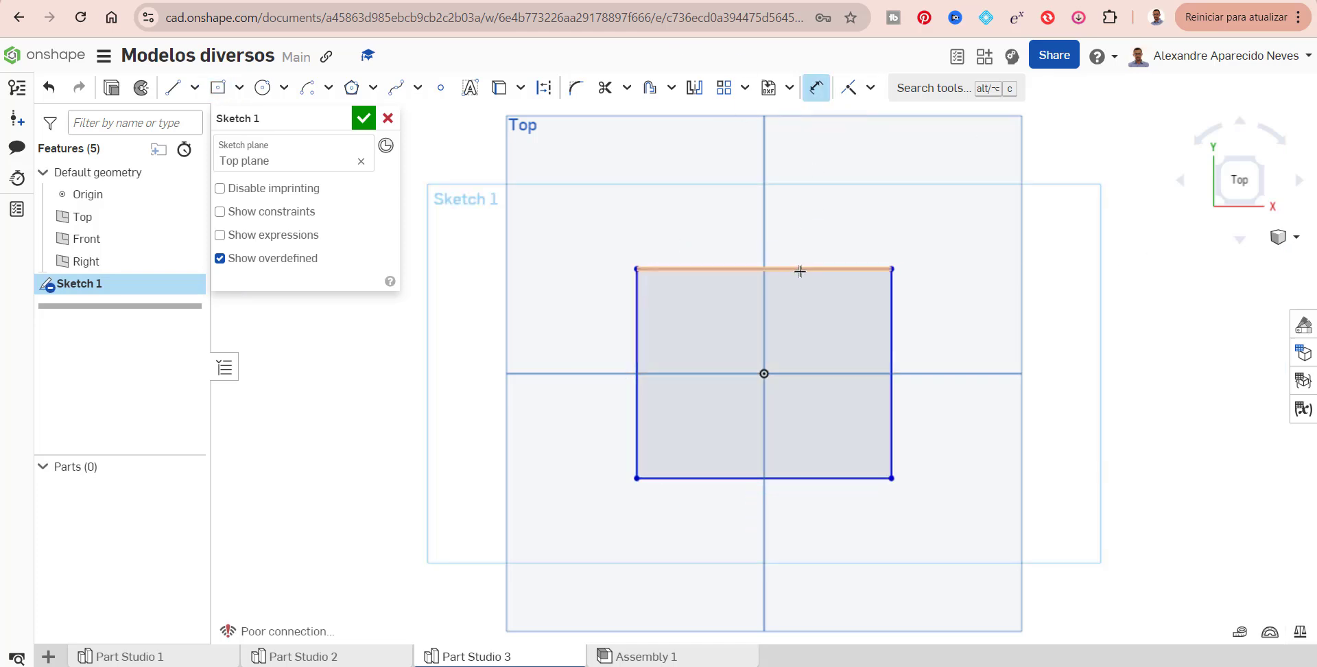
{"action": "left_click", "coordinate": [799, 271]}
{"action": "left_click", "coordinate": [831, 197]}
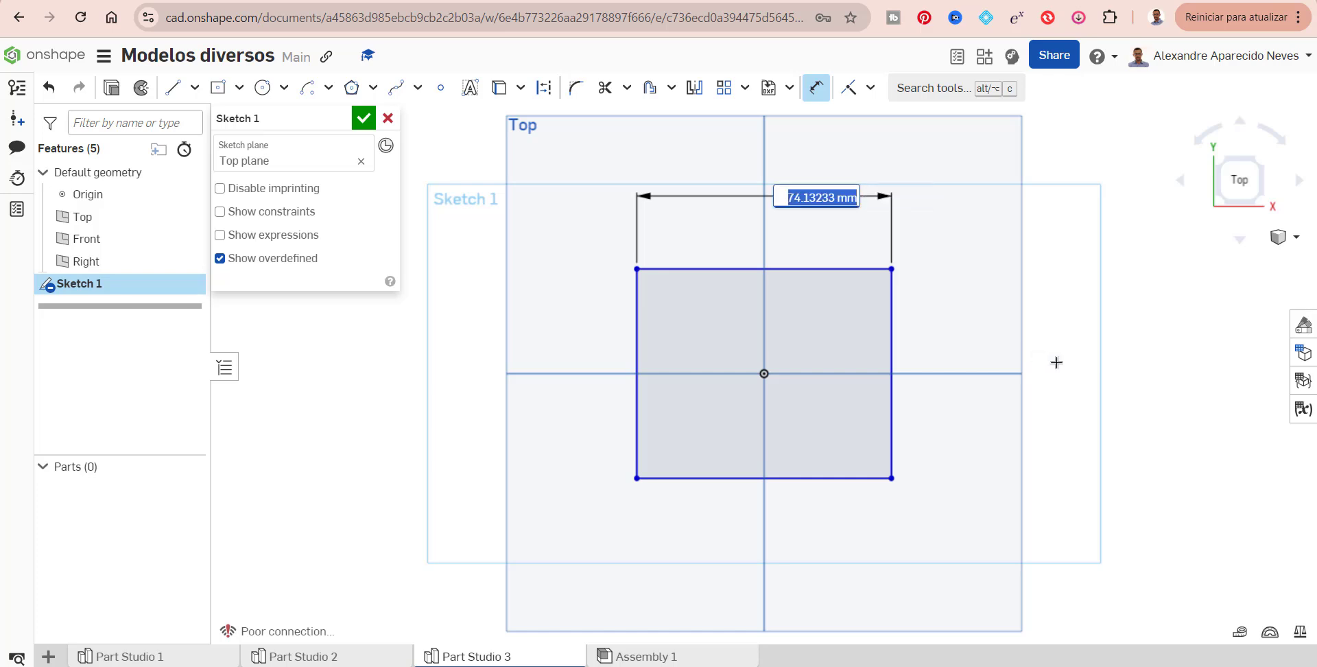
{"action": "type", "text": "75"}
{"action": "key", "text": "Return"}
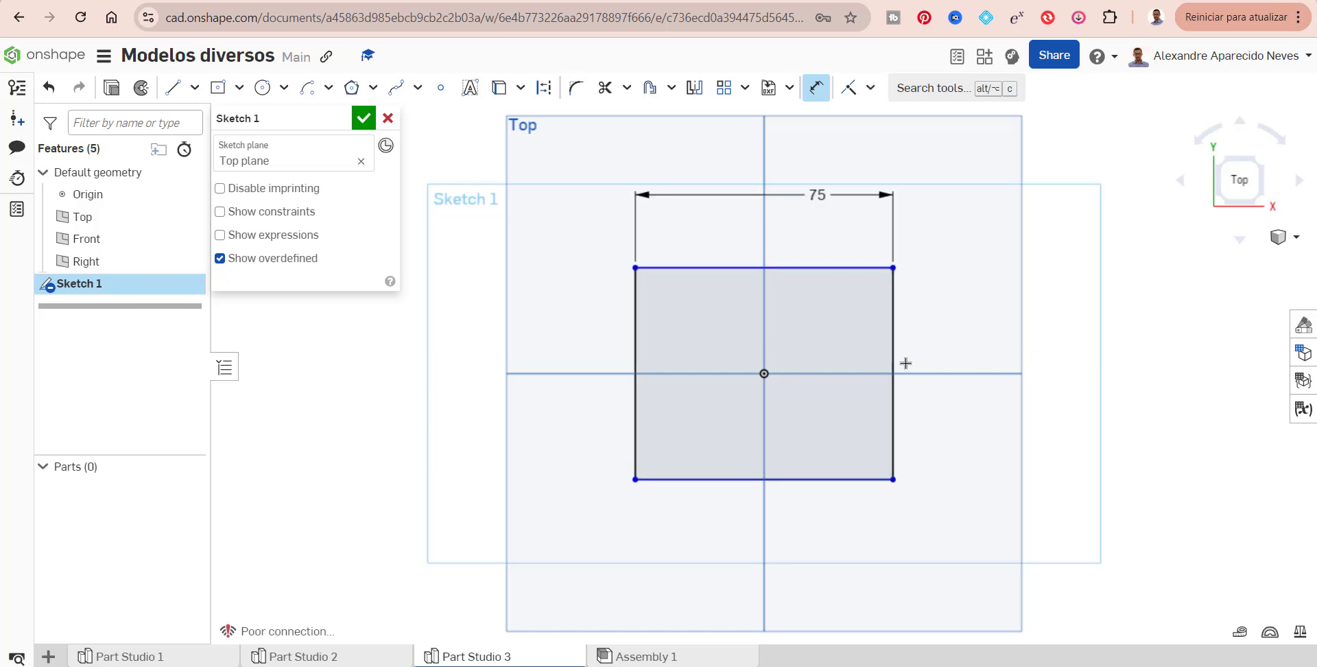
{"action": "left_click", "coordinate": [893, 361]}
{"action": "left_click", "coordinate": [948, 360]}
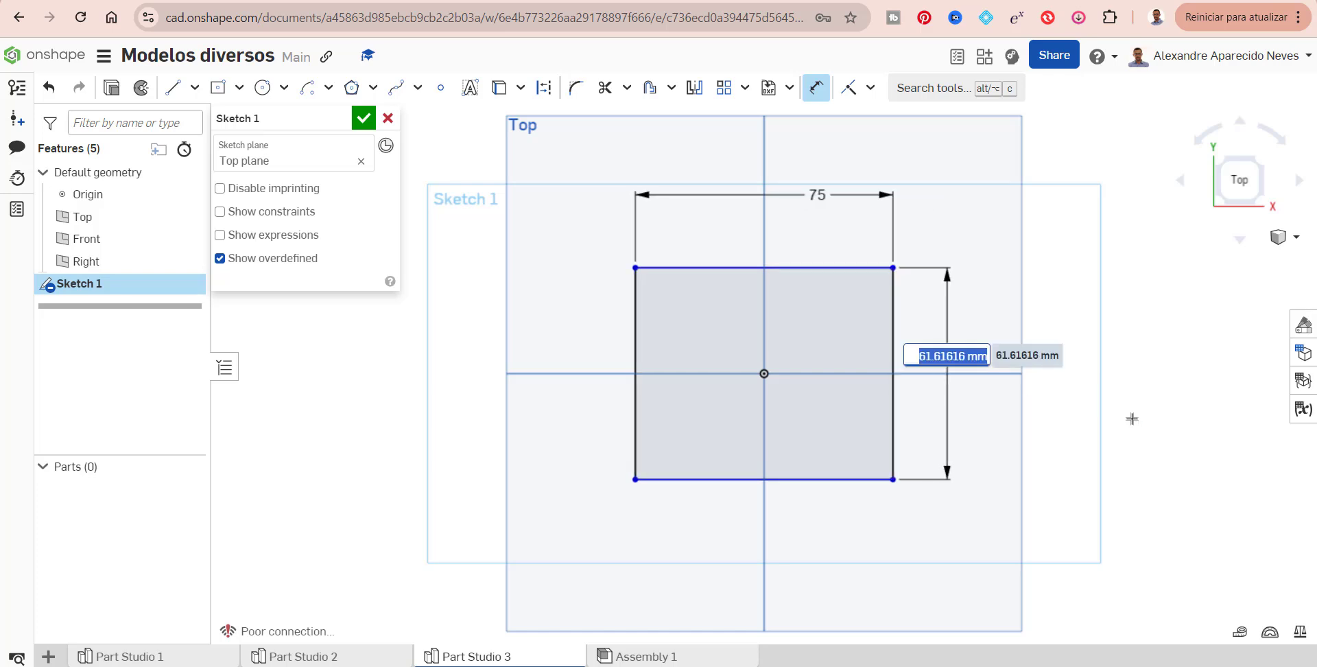
{"action": "type", "text": "75"}
{"action": "key", "text": "Return"}
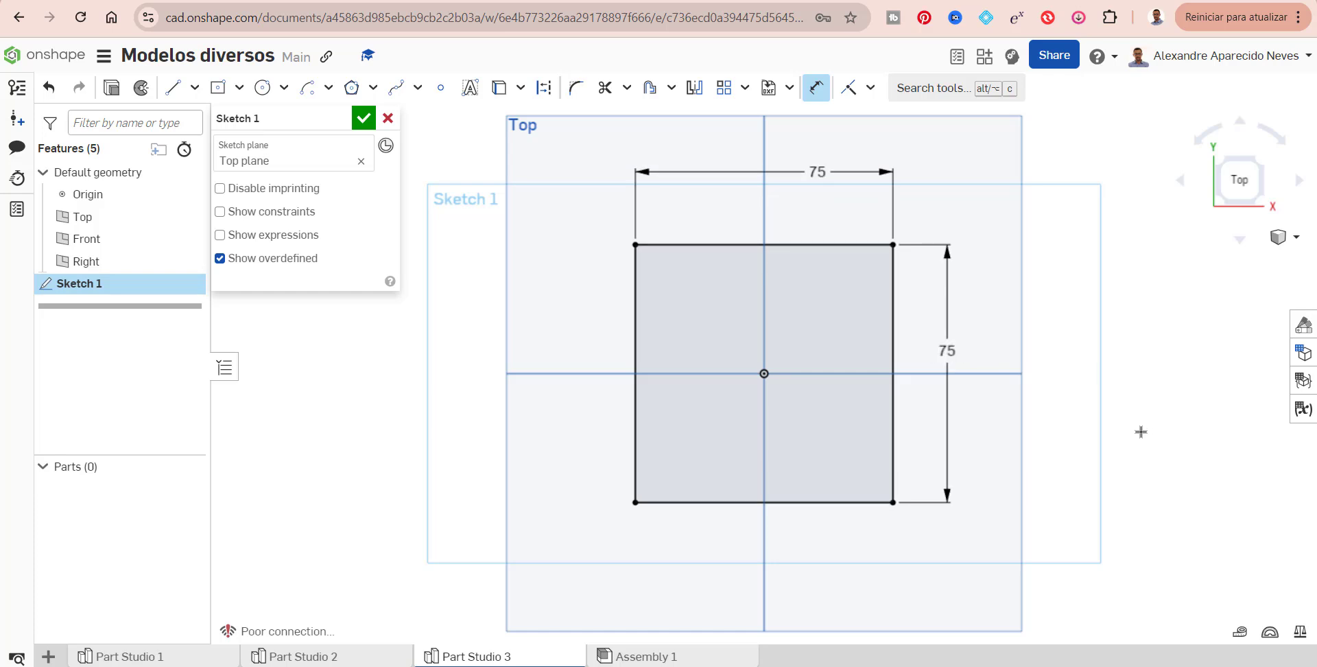
{"action": "left_click", "coordinate": [364, 119]}
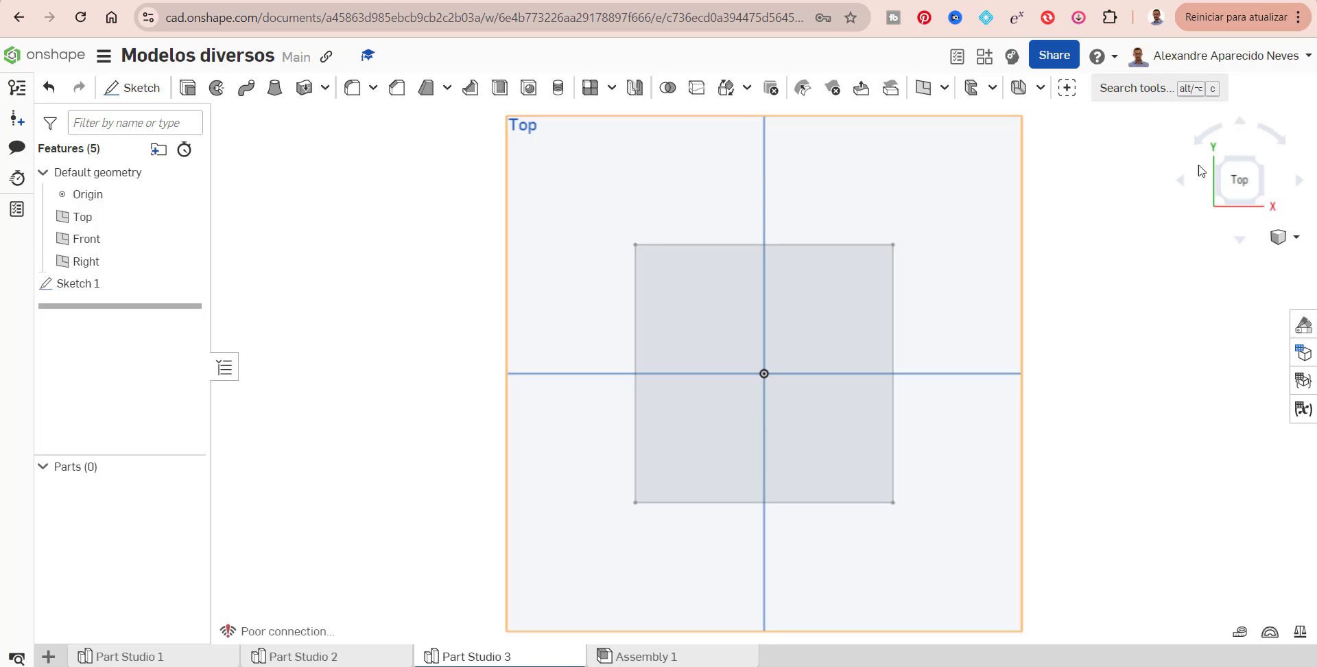
Extrude the 75 mm square upward as a new solid with a Blind depth of 5 mm
{"action": "left_click", "coordinate": [1259, 162]}
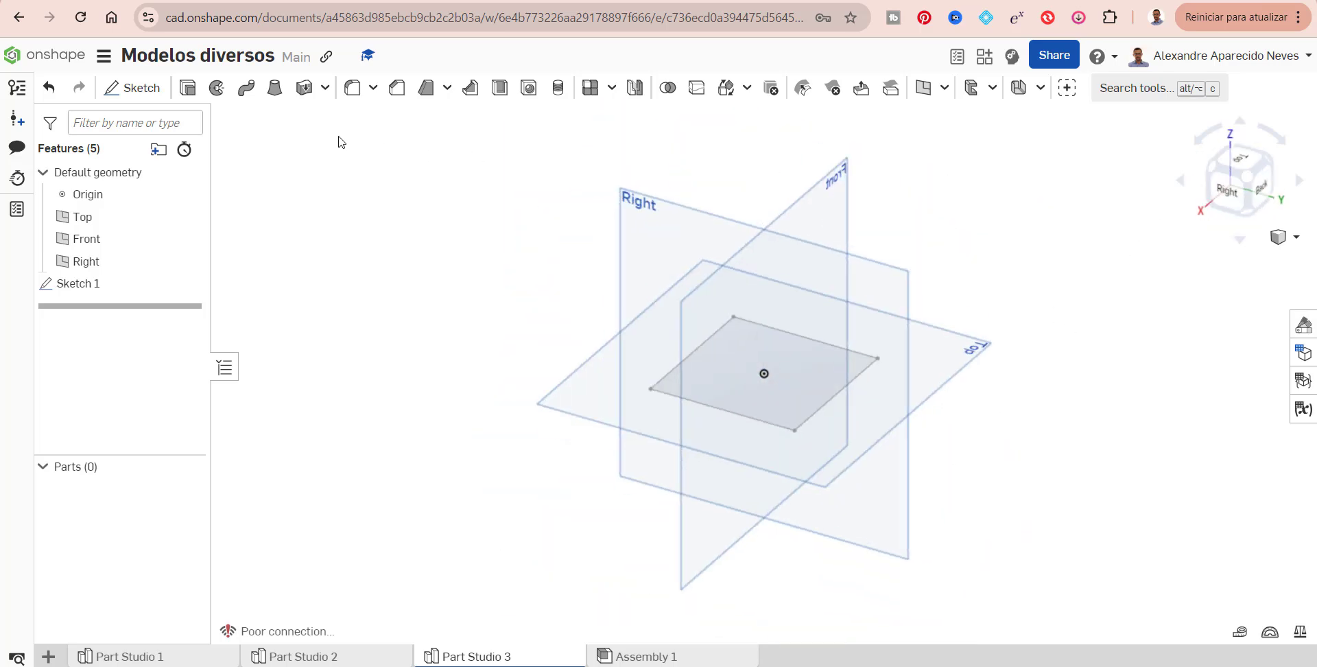
{"action": "left_click", "coordinate": [187, 88]}
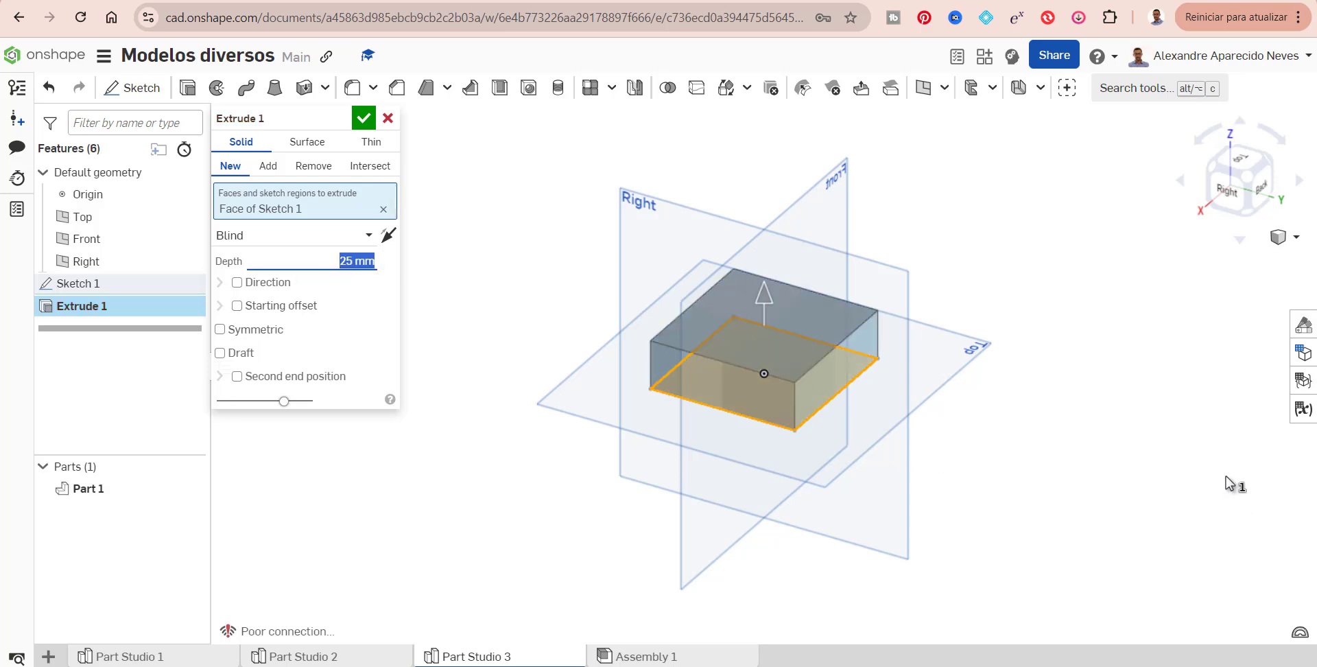
{"action": "type", "text": "5"}
{"action": "key", "text": "Return"}
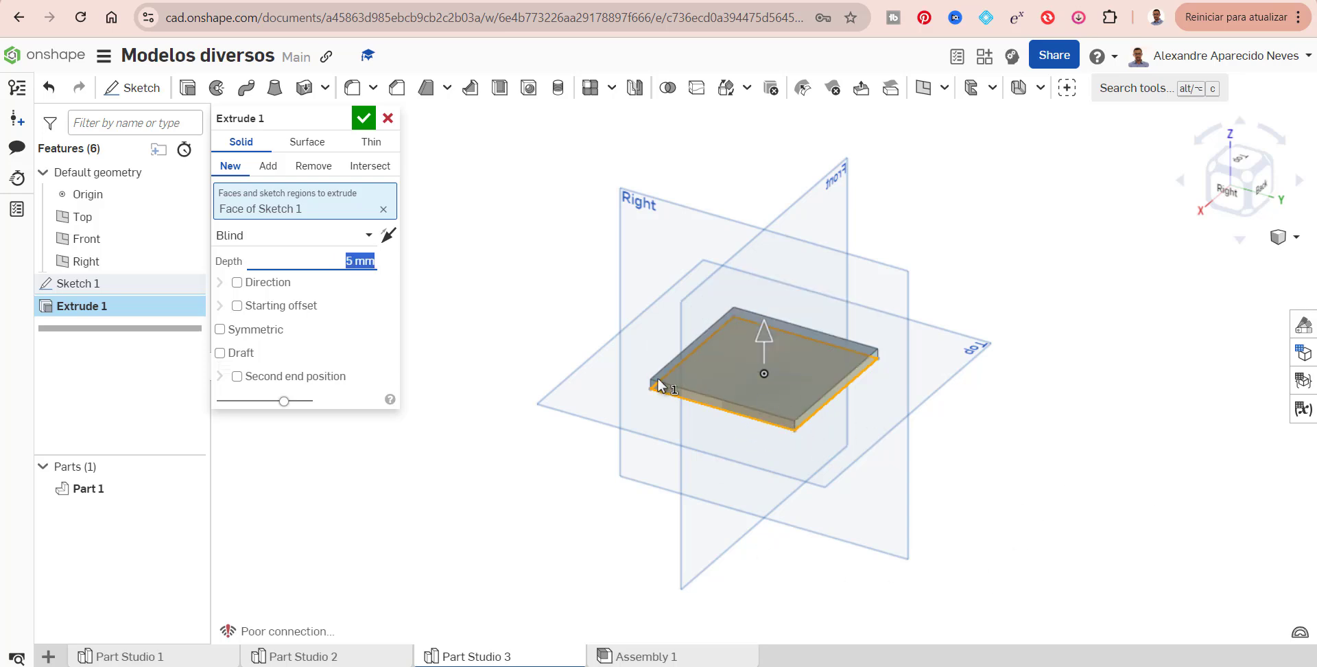
{"action": "left_click", "coordinate": [363, 121]}
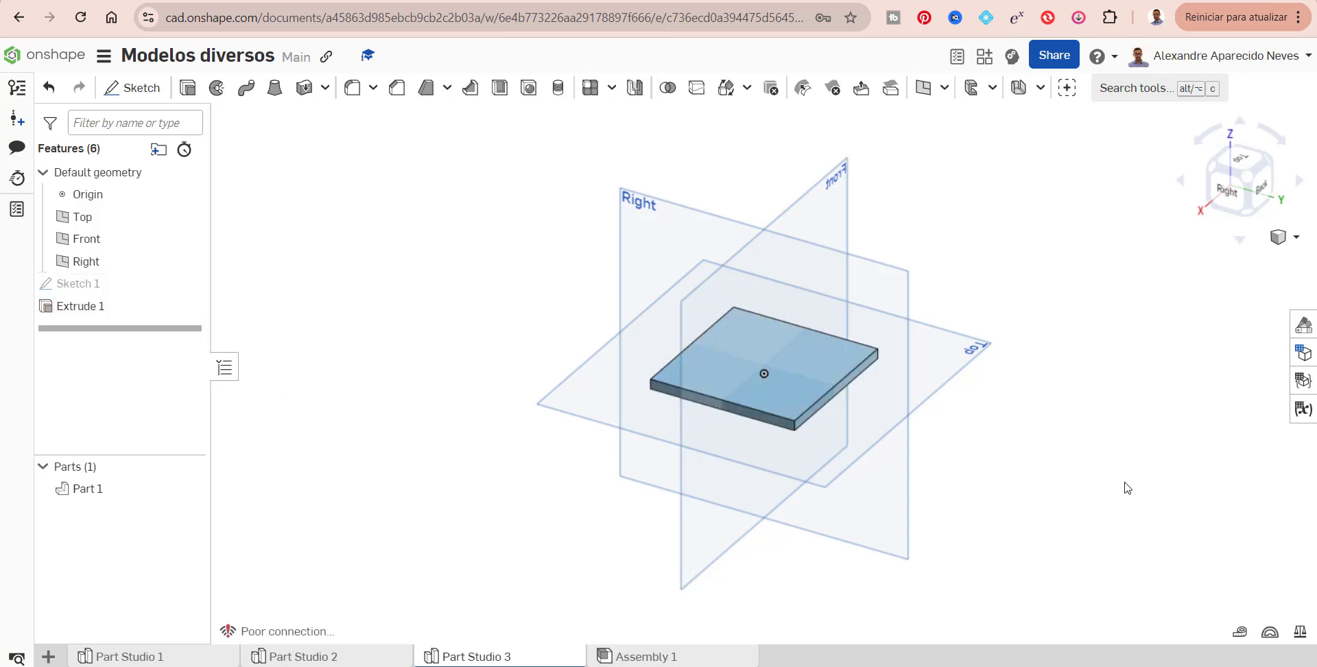
Open a new sketch on the underside of the square plate and turn the view to face it
{"action": "left_click", "coordinate": [1247, 216]}
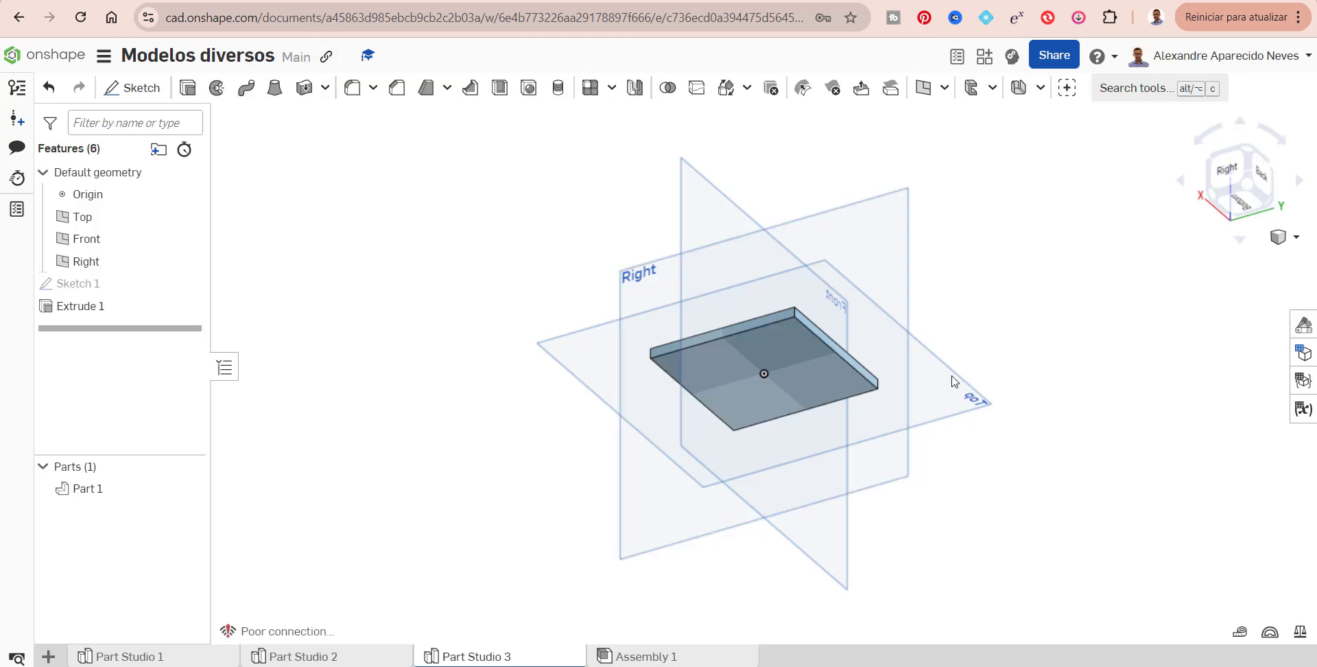
{"action": "left_click", "coordinate": [807, 372]}
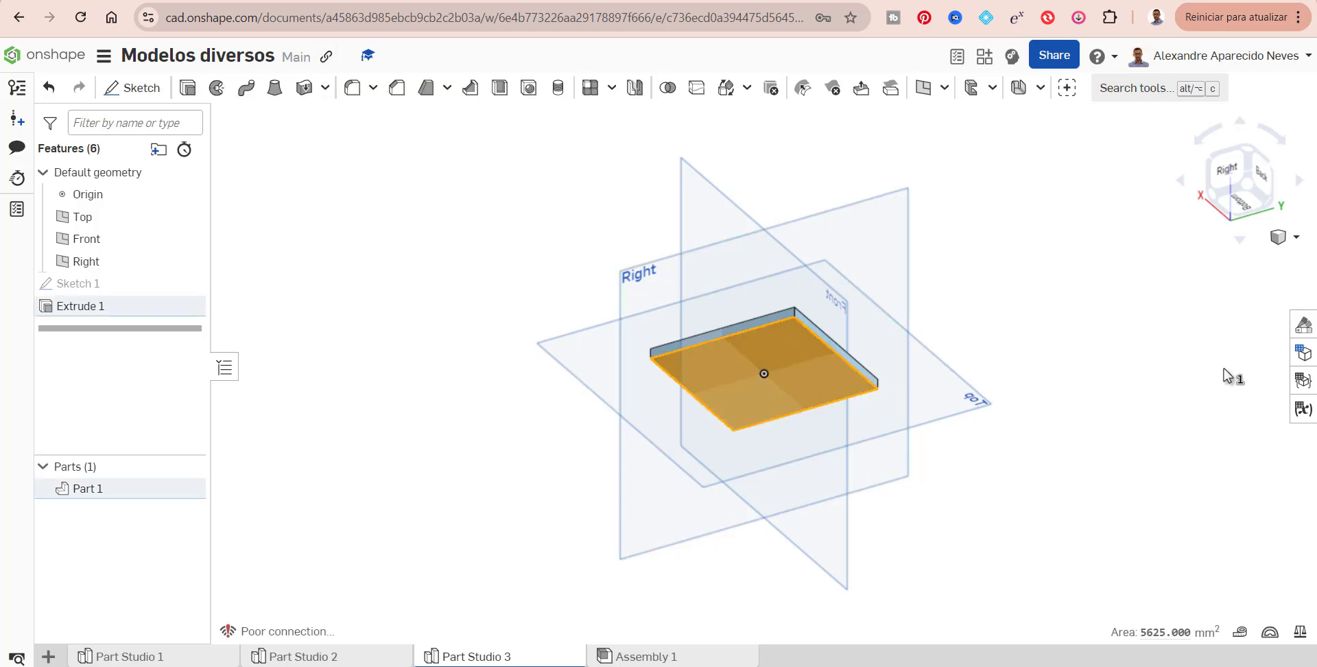
{"action": "left_click", "coordinate": [1204, 368]}
{"action": "left_click", "coordinate": [803, 372]}
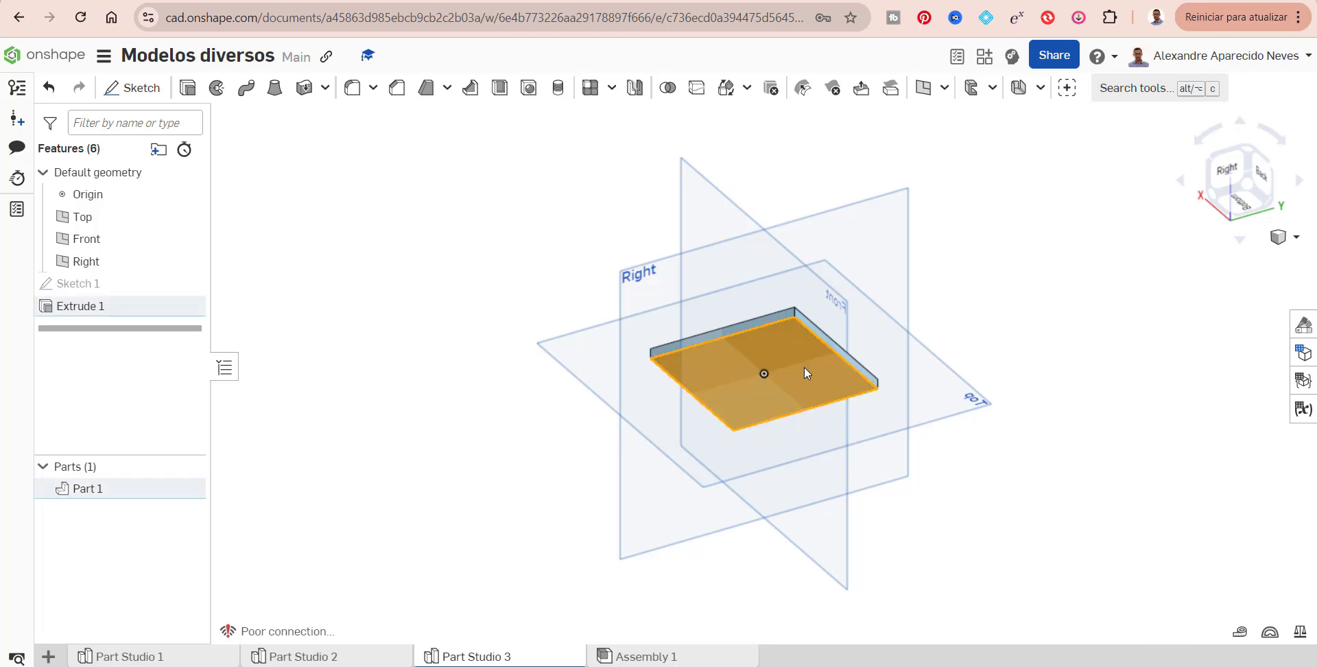
{"action": "left_click", "coordinate": [135, 92]}
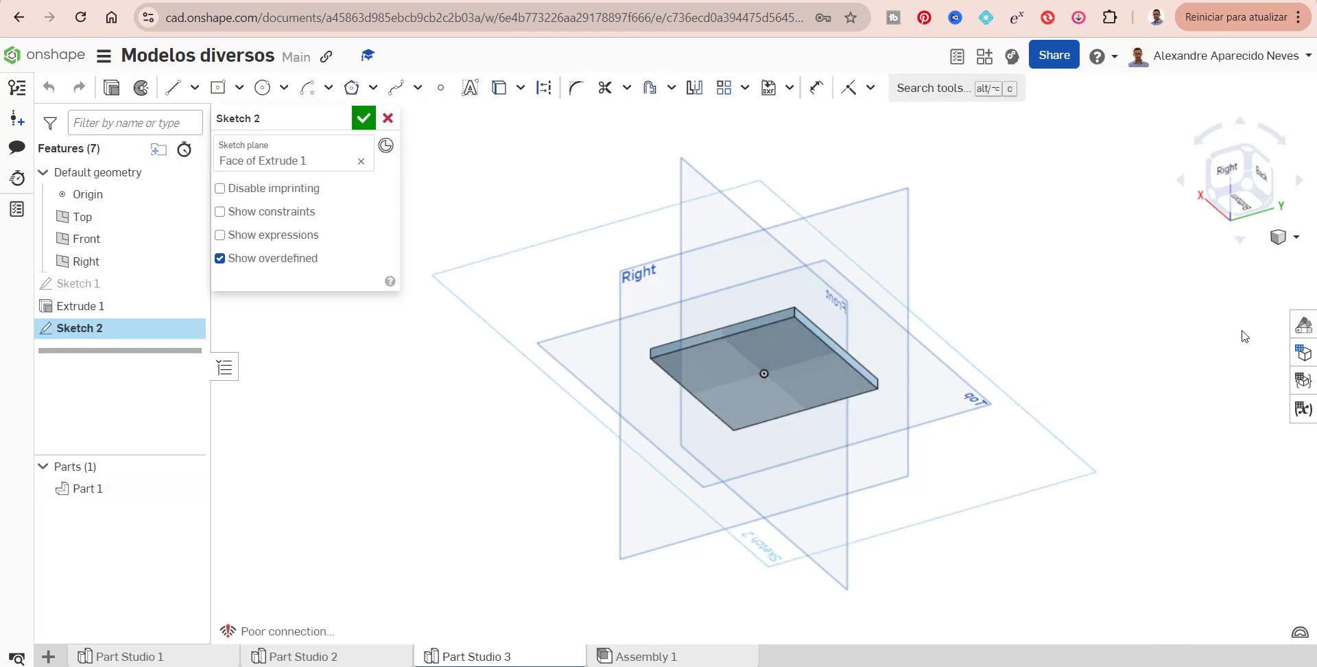
{"action": "left_click", "coordinate": [1242, 205]}
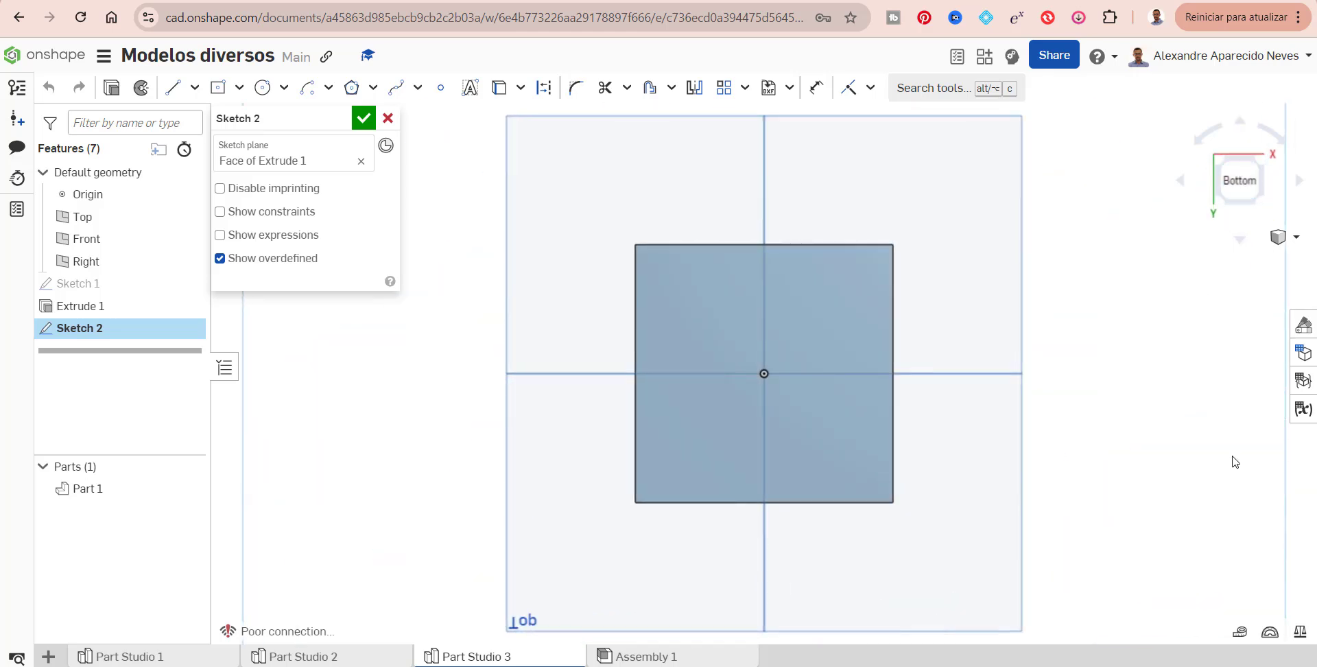
Sketch a center-point rectangle on the origin of the plate's underside, about 55 mm wide and 57 mm high
{"action": "left_click", "coordinate": [217, 90]}
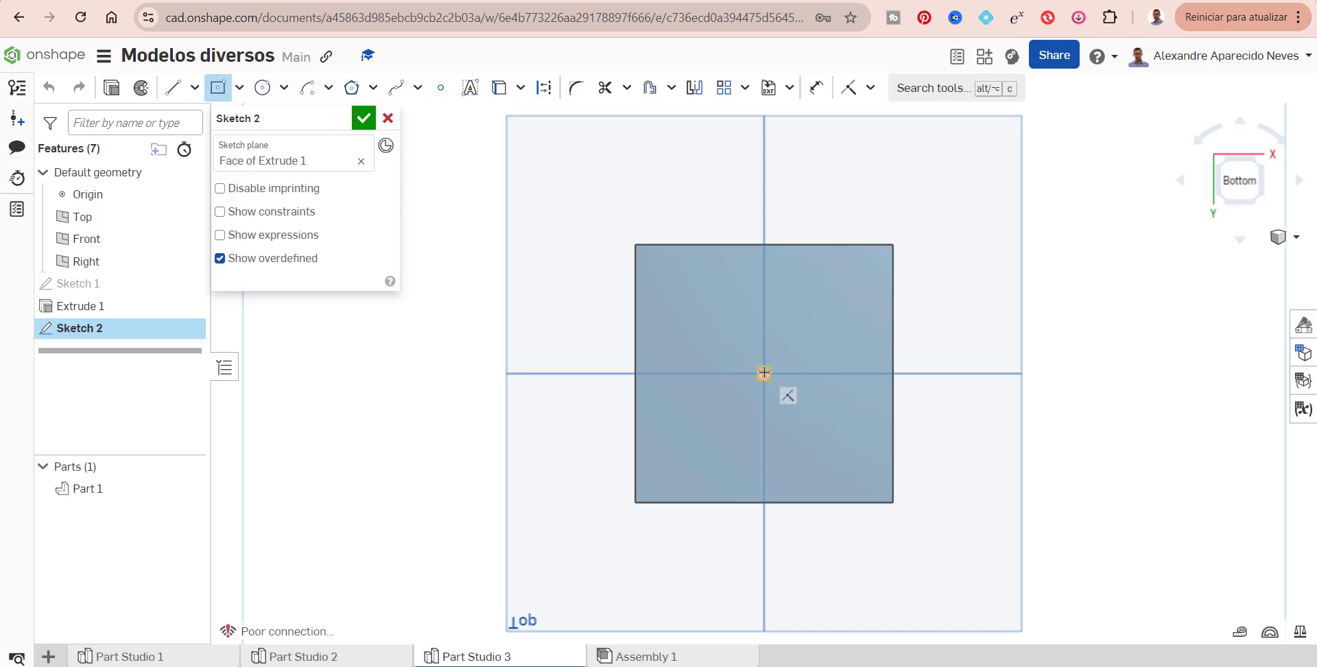
{"action": "left_click", "coordinate": [764, 373]}
{"action": "left_click", "coordinate": [838, 318]}
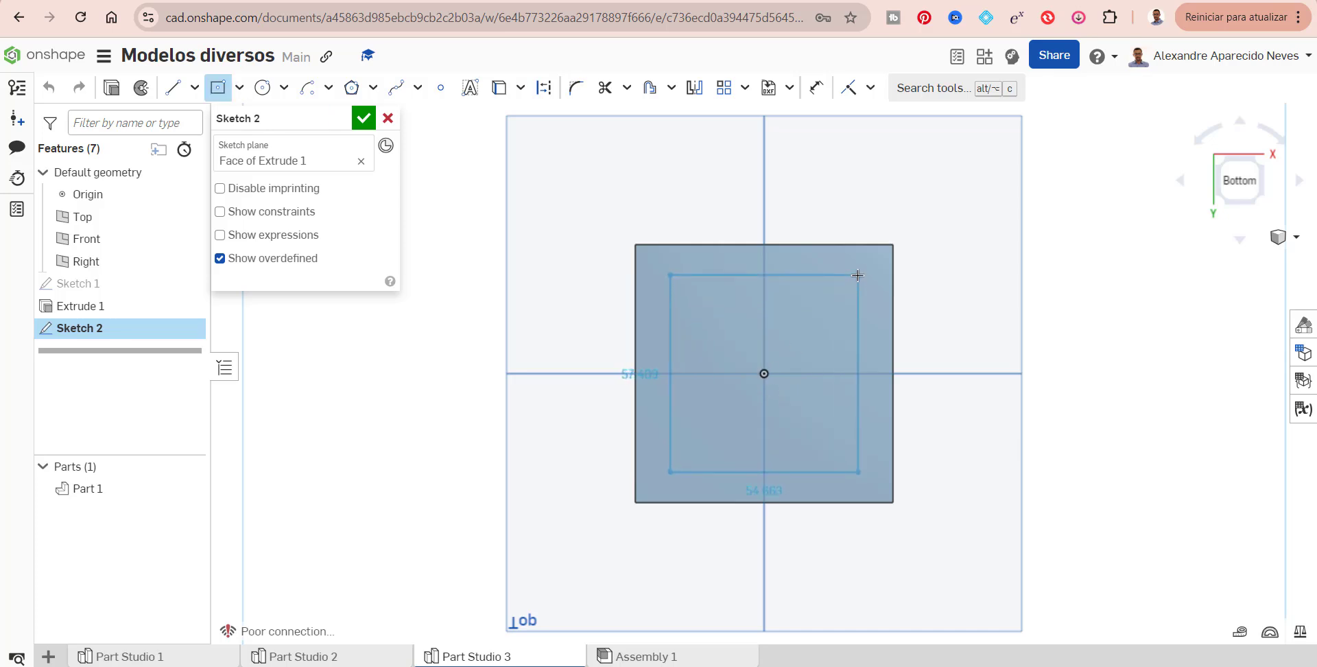
{"action": "left_click", "coordinate": [858, 275]}
Dimension the inner rectangle's width to 70 mm
{"action": "left_click", "coordinate": [816, 87]}
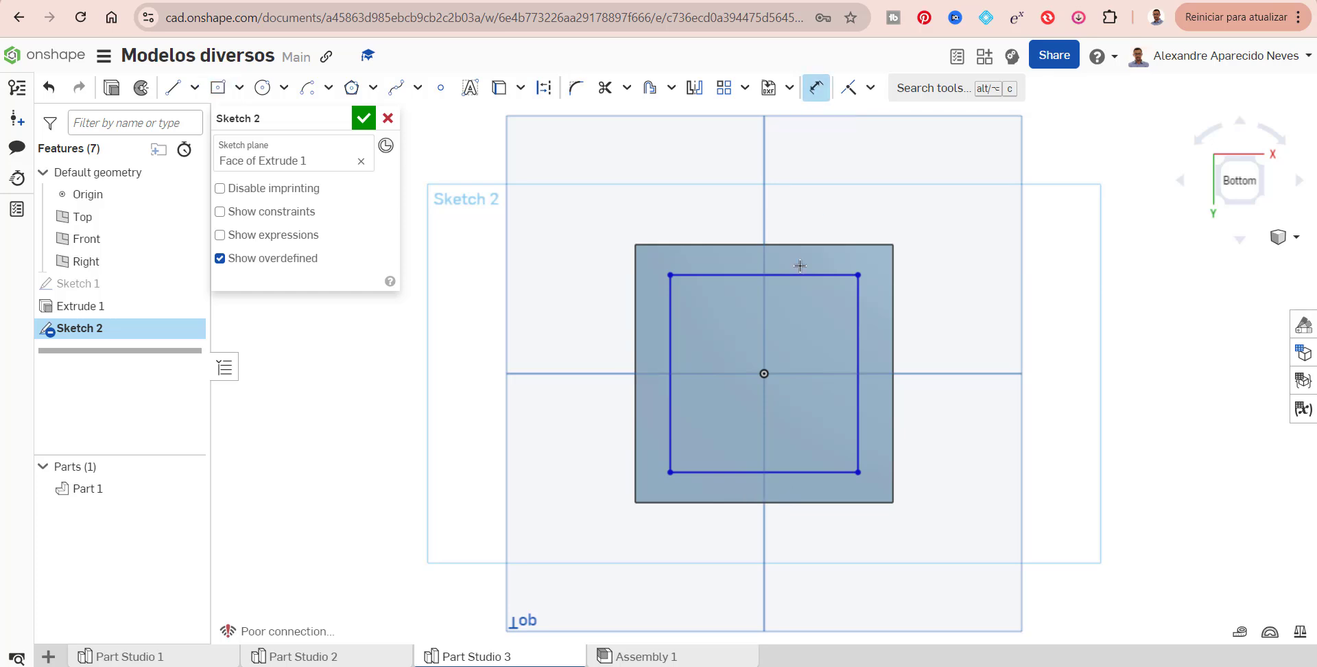
{"action": "left_click", "coordinate": [800, 275]}
{"action": "left_click", "coordinate": [818, 197]}
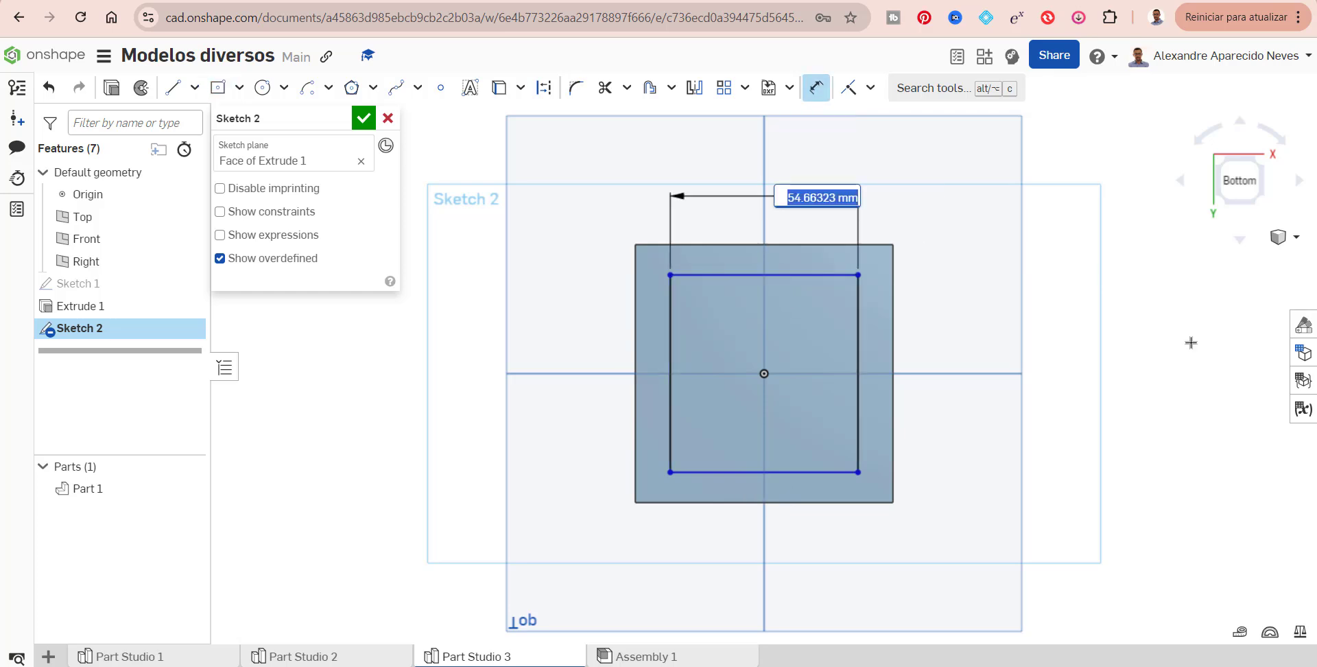
{"action": "type", "text": "70"}
{"action": "key", "text": "Return"}
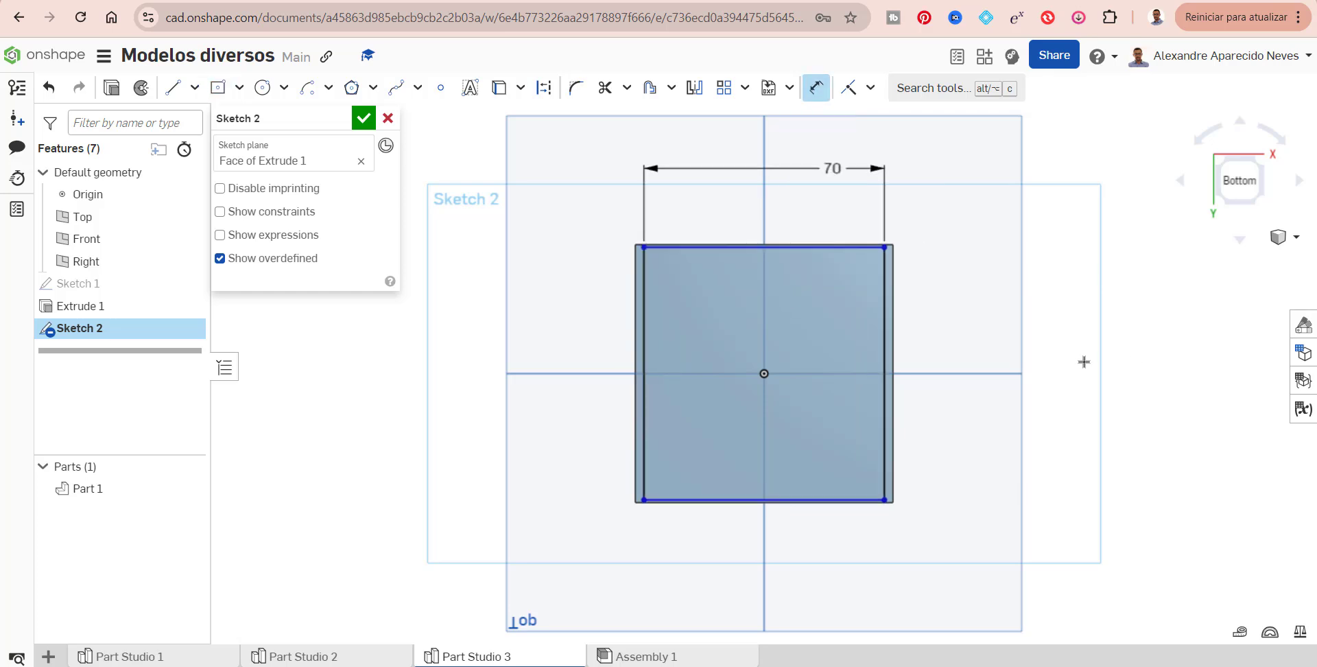
{"action": "left_click", "coordinate": [887, 369]}
{"action": "left_click", "coordinate": [960, 373]}
{"action": "left_click", "coordinate": [964, 342]}
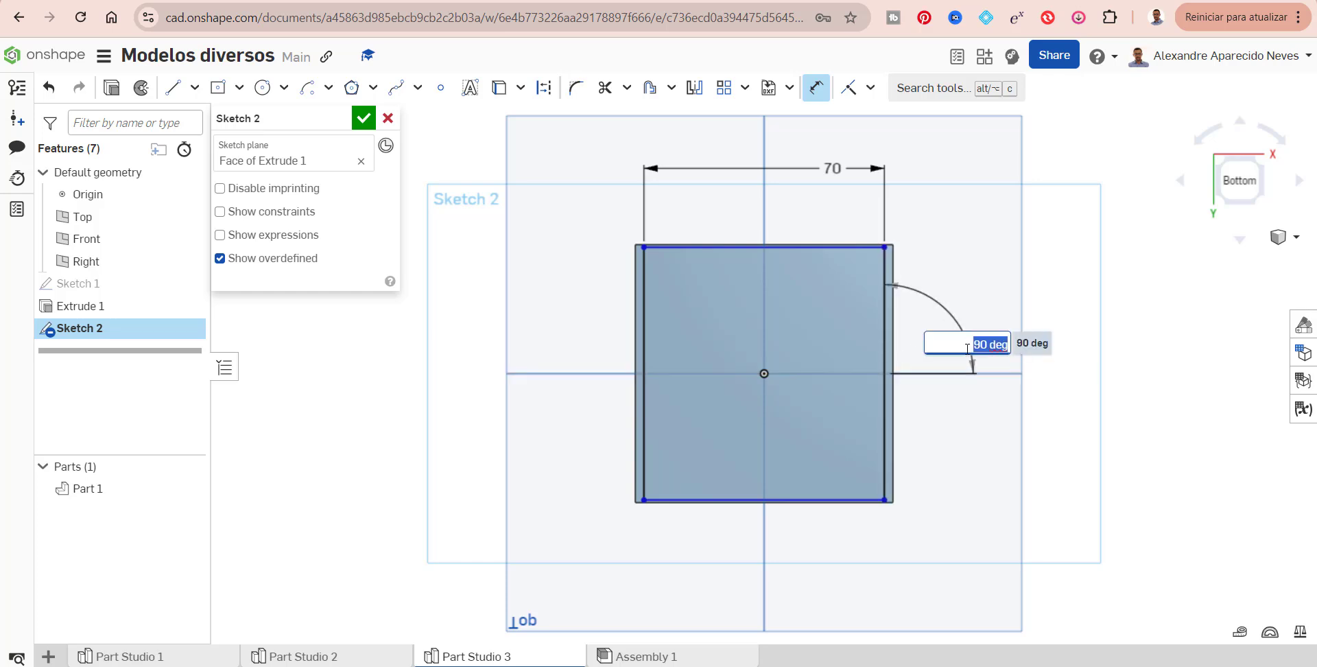
{"action": "key", "text": "Return"}
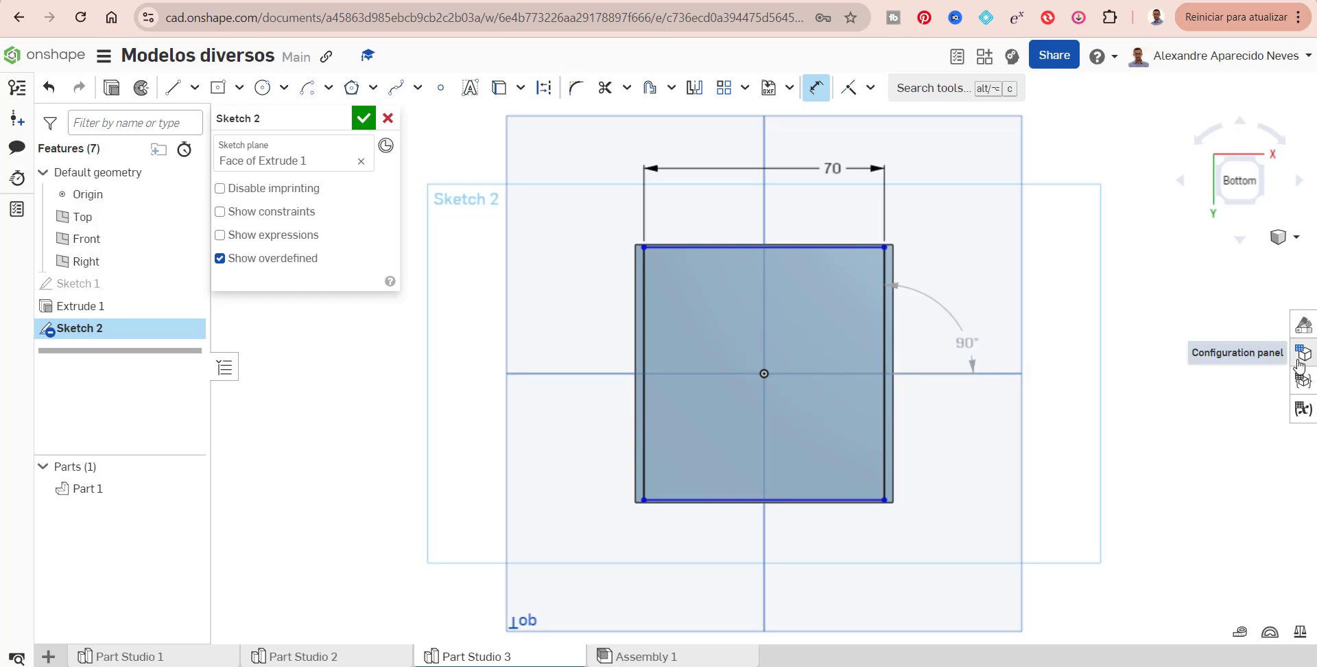
{"action": "key", "text": "Escape"}
{"action": "left_click", "coordinate": [966, 343]}
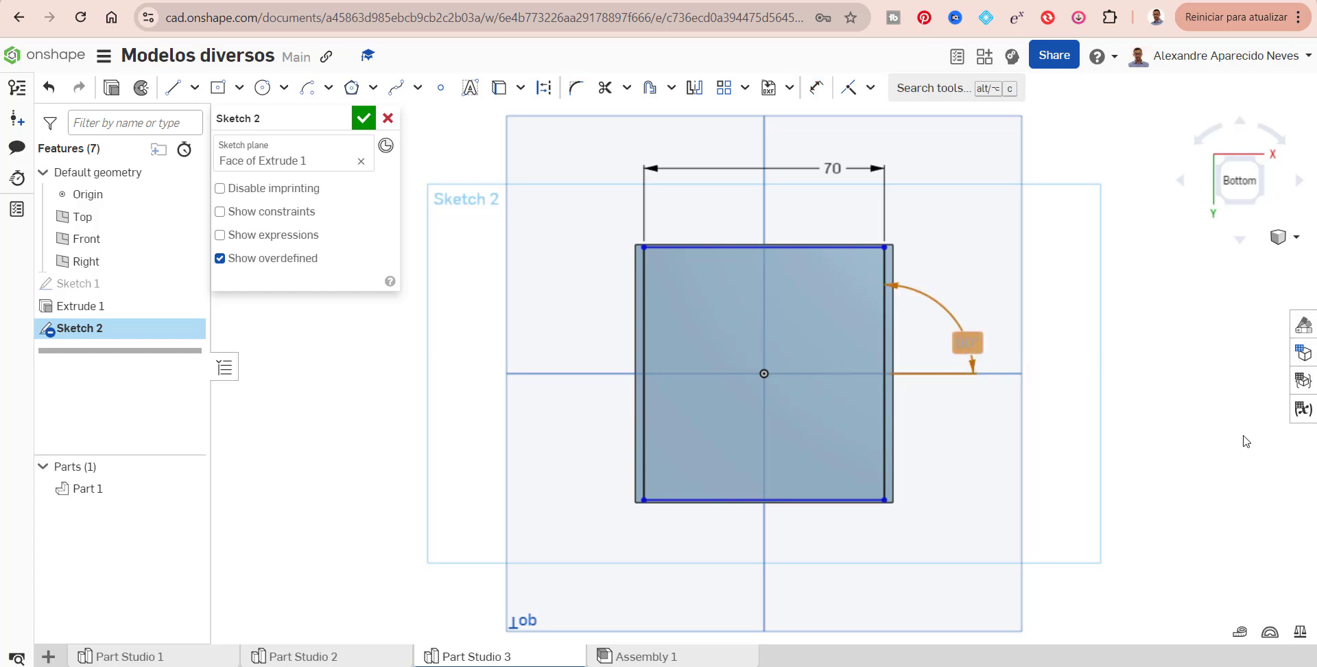
{"action": "key", "text": "Delete"}
Dimension the inner rectangle's height to 70 mm and finish the sketch
{"action": "left_click", "coordinate": [816, 87]}
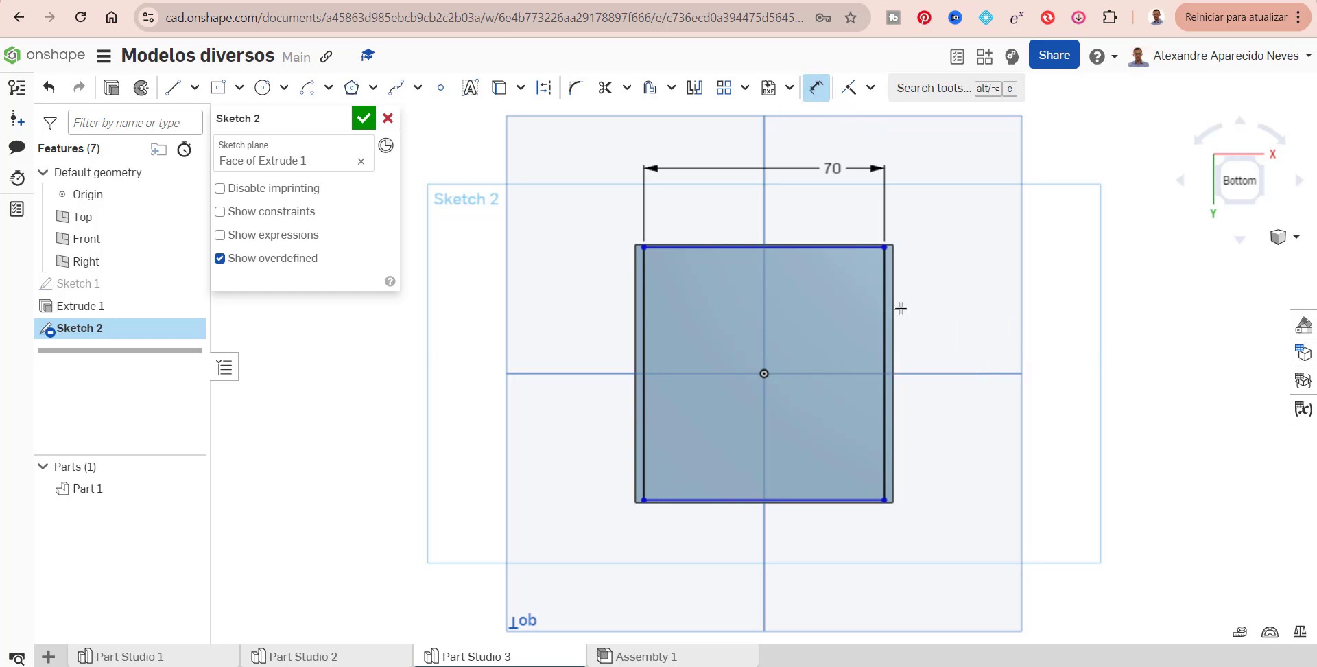
{"action": "left_click", "coordinate": [890, 314]}
{"action": "left_click", "coordinate": [976, 336]}
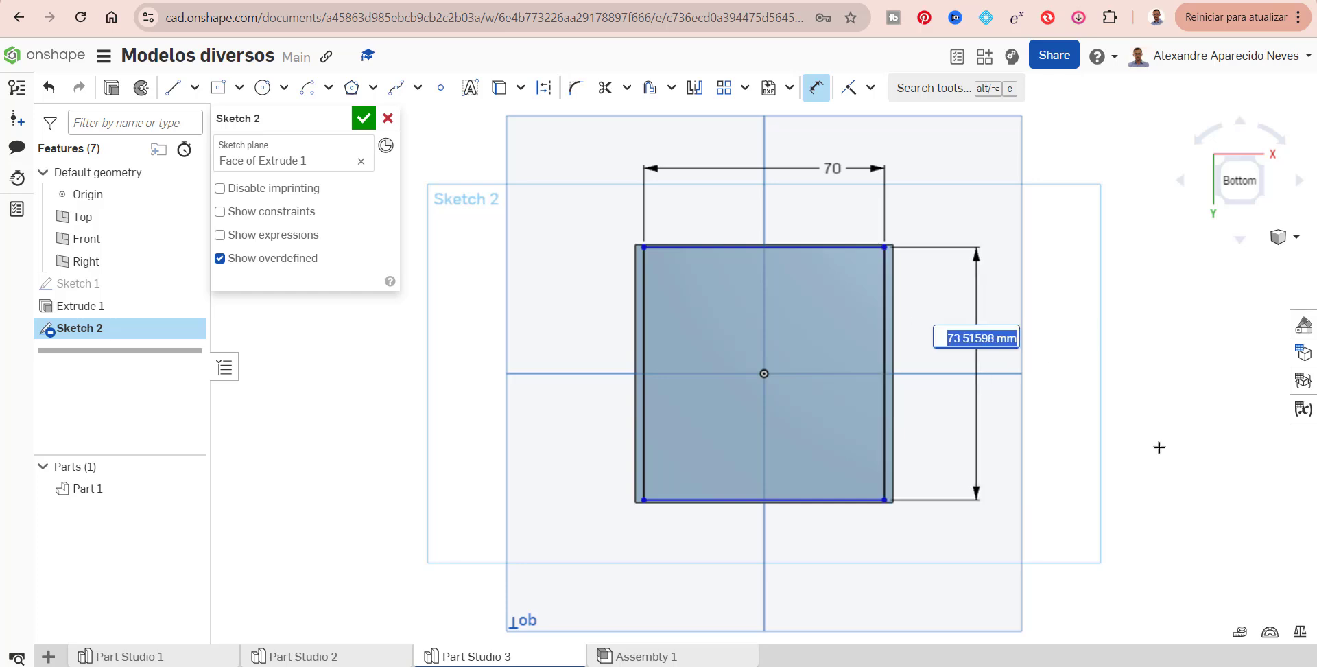
{"action": "type", "text": "7"}
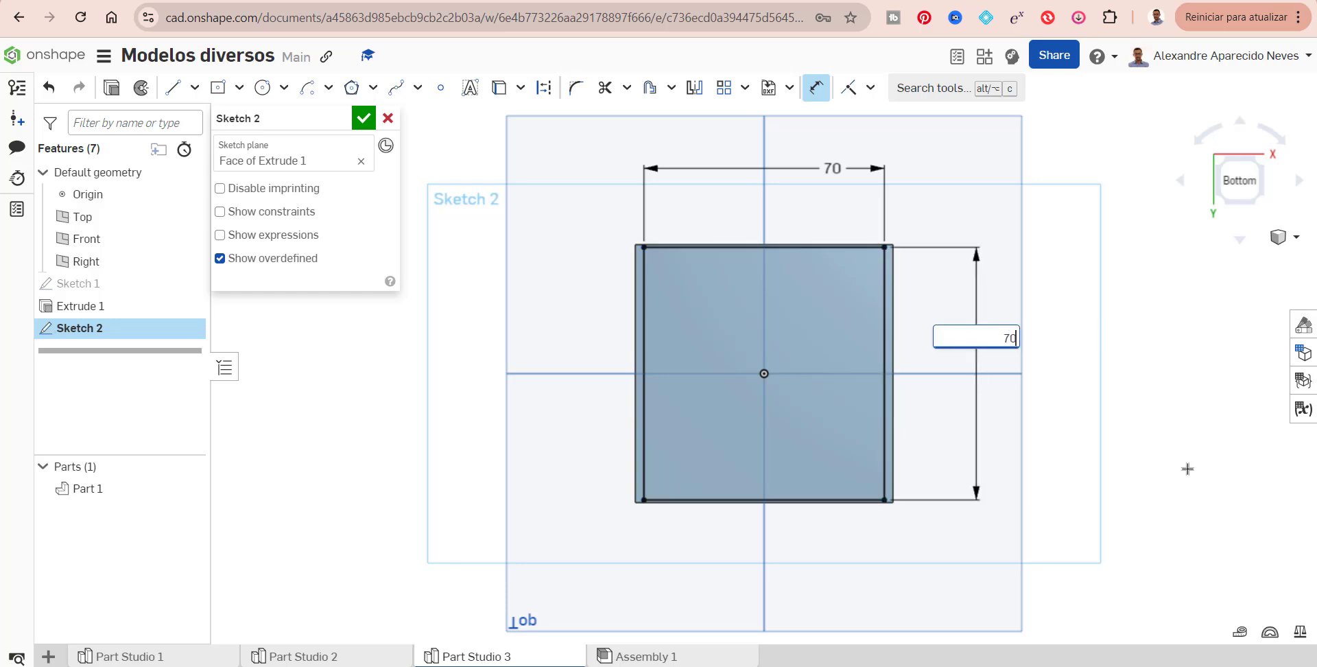
{"action": "type", "text": "0"}
{"action": "key", "text": "Return"}
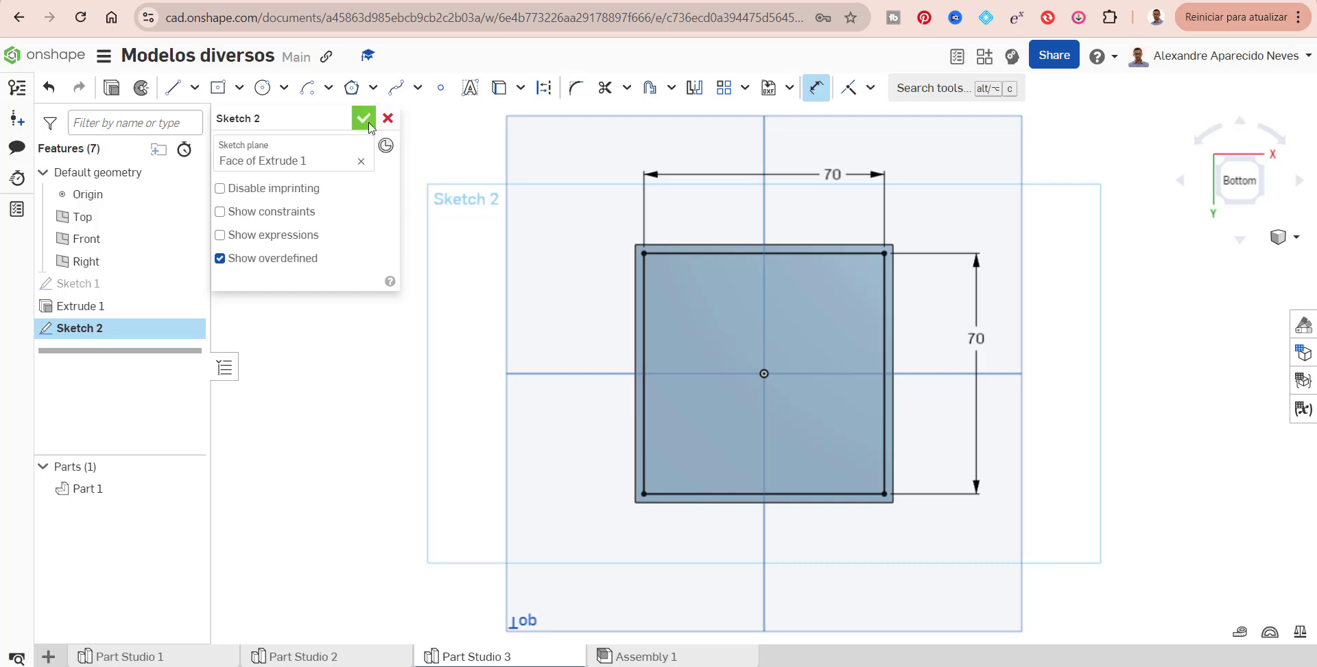
{"action": "left_click", "coordinate": [365, 119]}
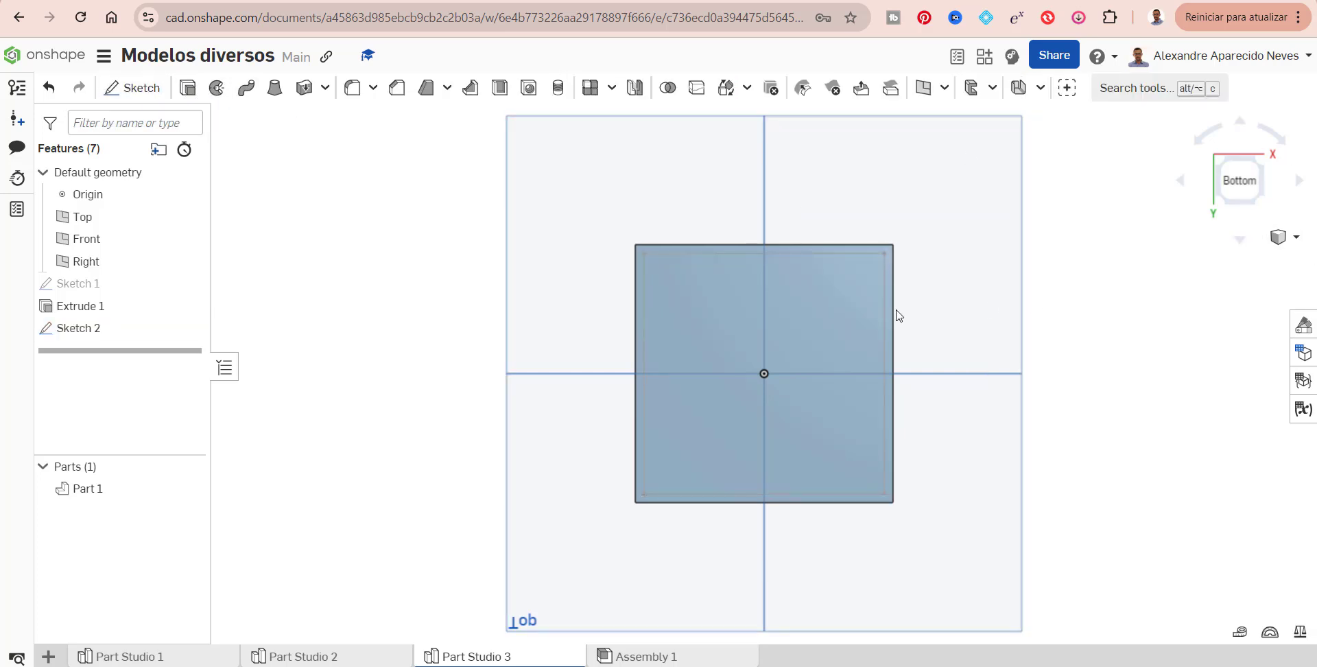
Extrude the 70 mm square region from the plate's underside by 2 mm Blind, adding it to Part 1
{"action": "key", "text": "shift+e"}
{"action": "left_click", "coordinate": [814, 309]}
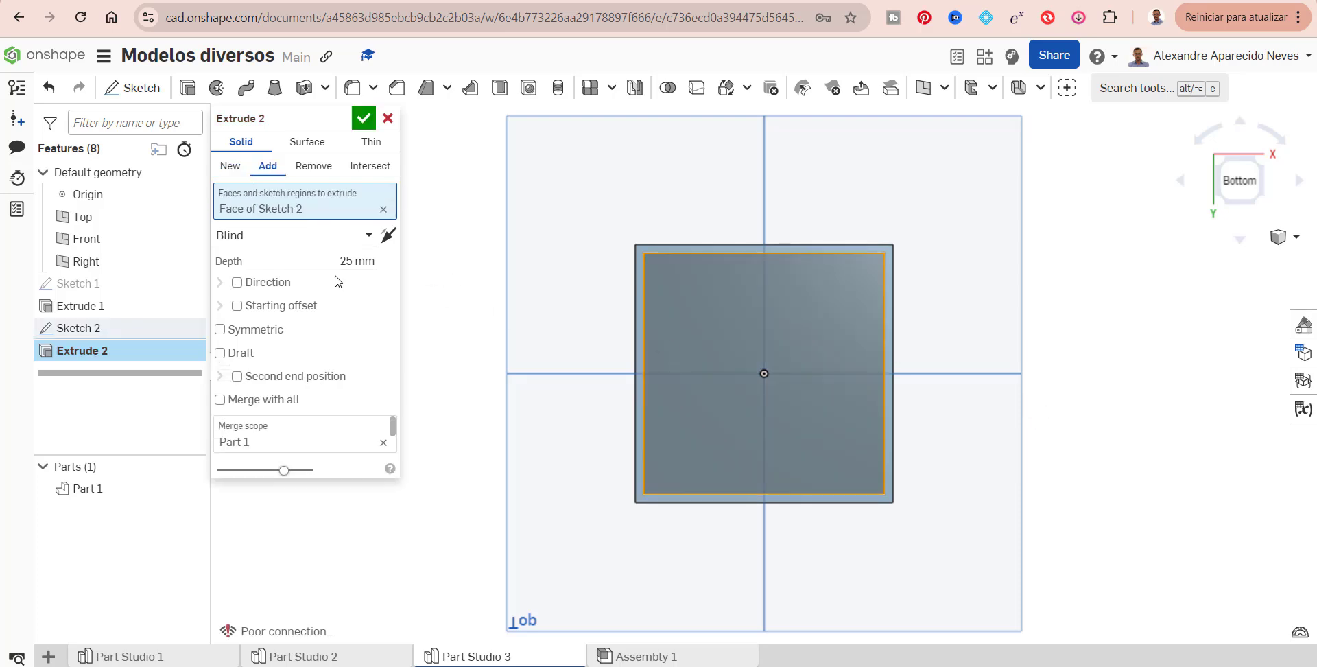
{"action": "key", "text": "Tab"}
{"action": "type", "text": "2"}
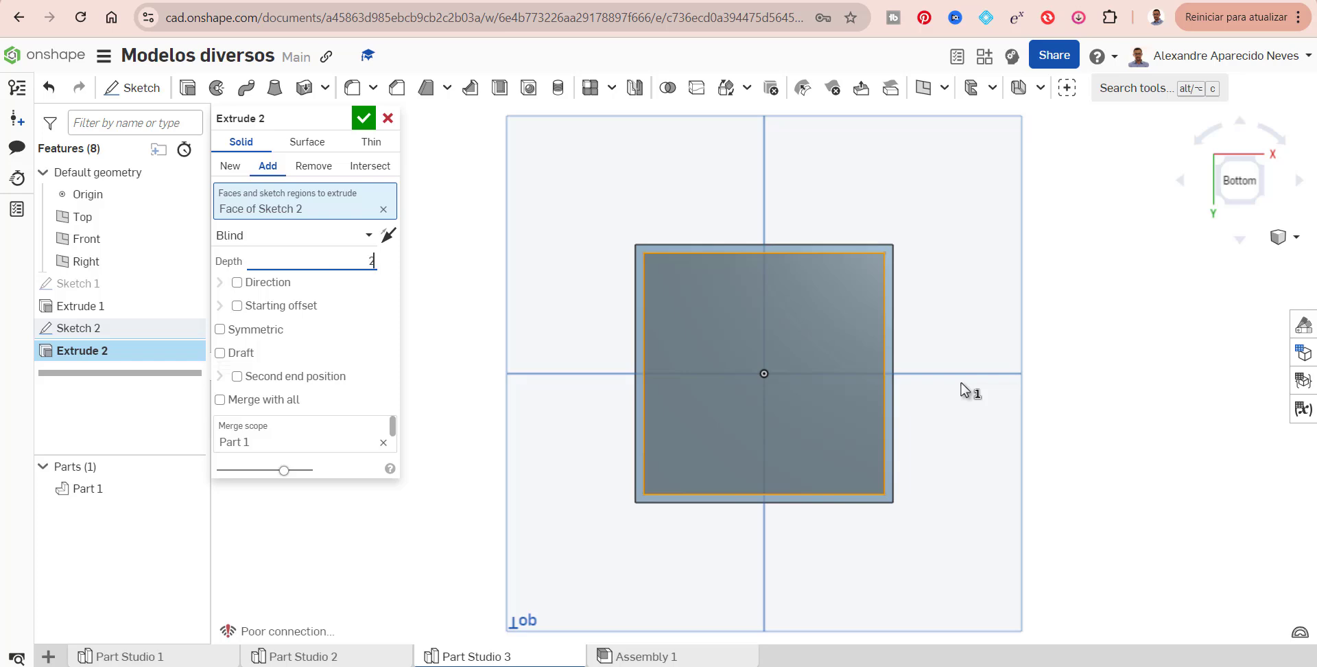
{"action": "key", "text": "Return"}
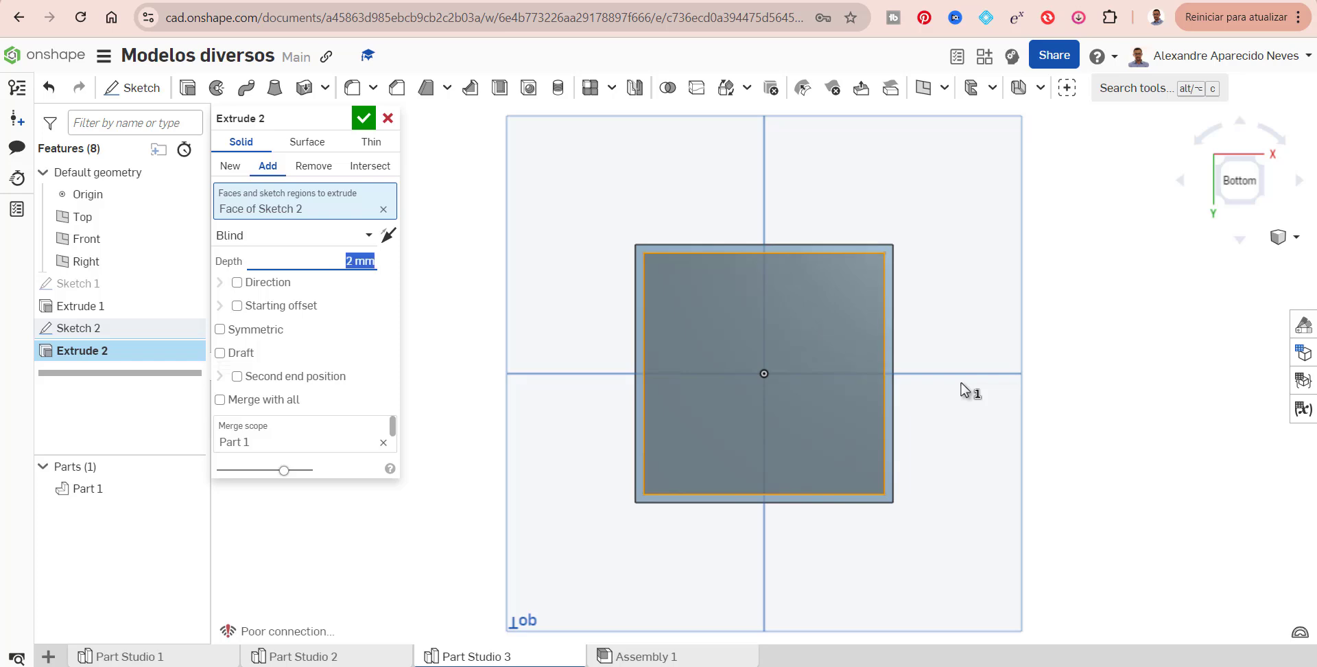
{"action": "left_click", "coordinate": [364, 118]}
{"action": "left_click", "coordinate": [1248, 164]}
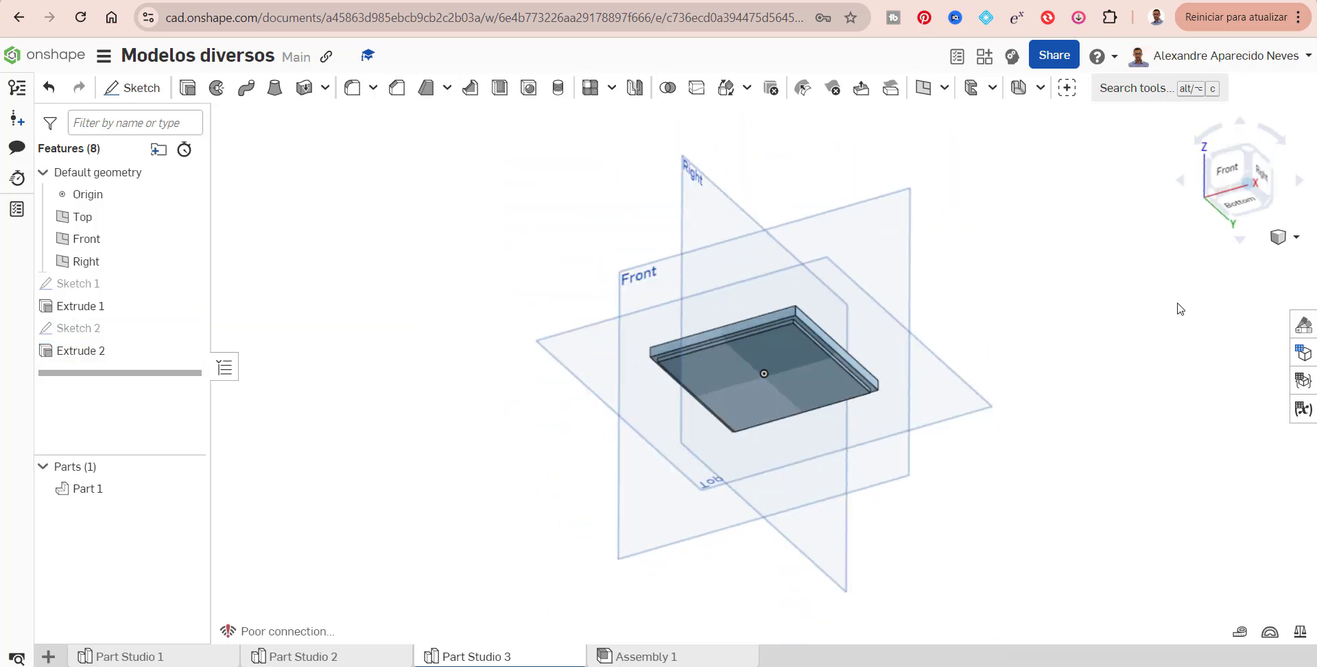
{"action": "scroll", "coordinate": [785, 340], "scroll_direction": "up", "scroll_amount": 5}
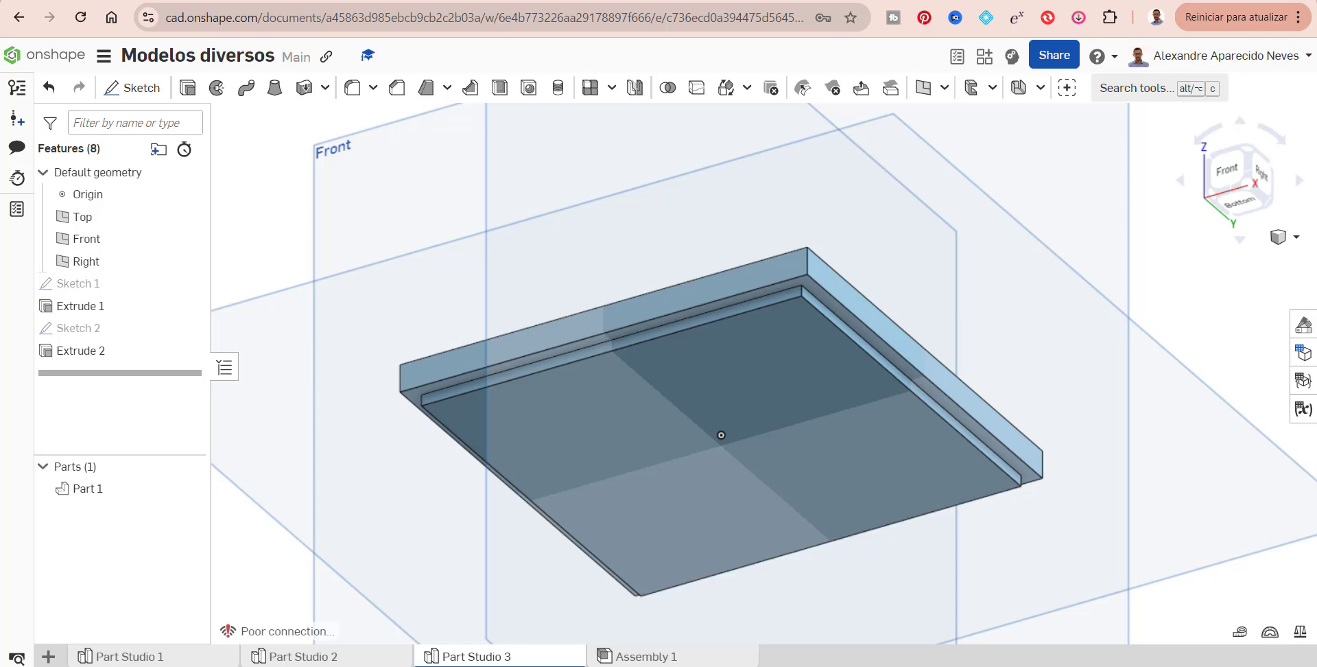
Insert the open box from Part Studio 2 into Assembly 1
{"action": "left_click", "coordinate": [352, 658]}
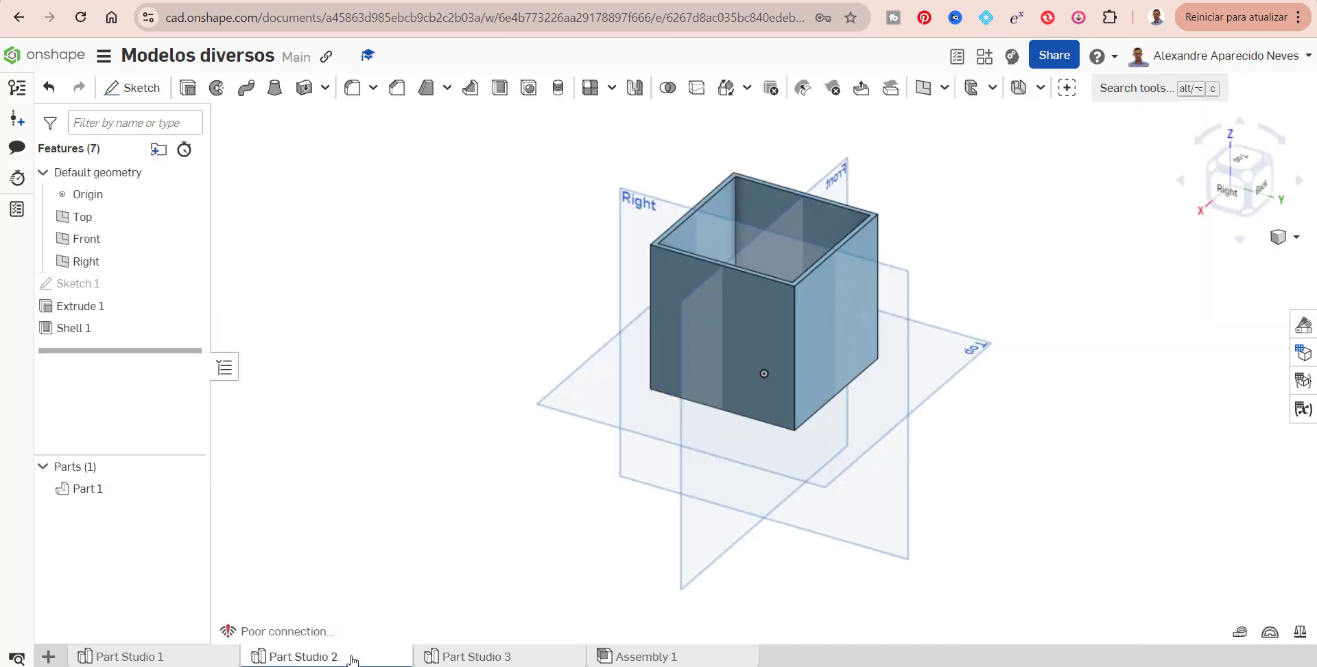
{"action": "left_click", "coordinate": [472, 658]}
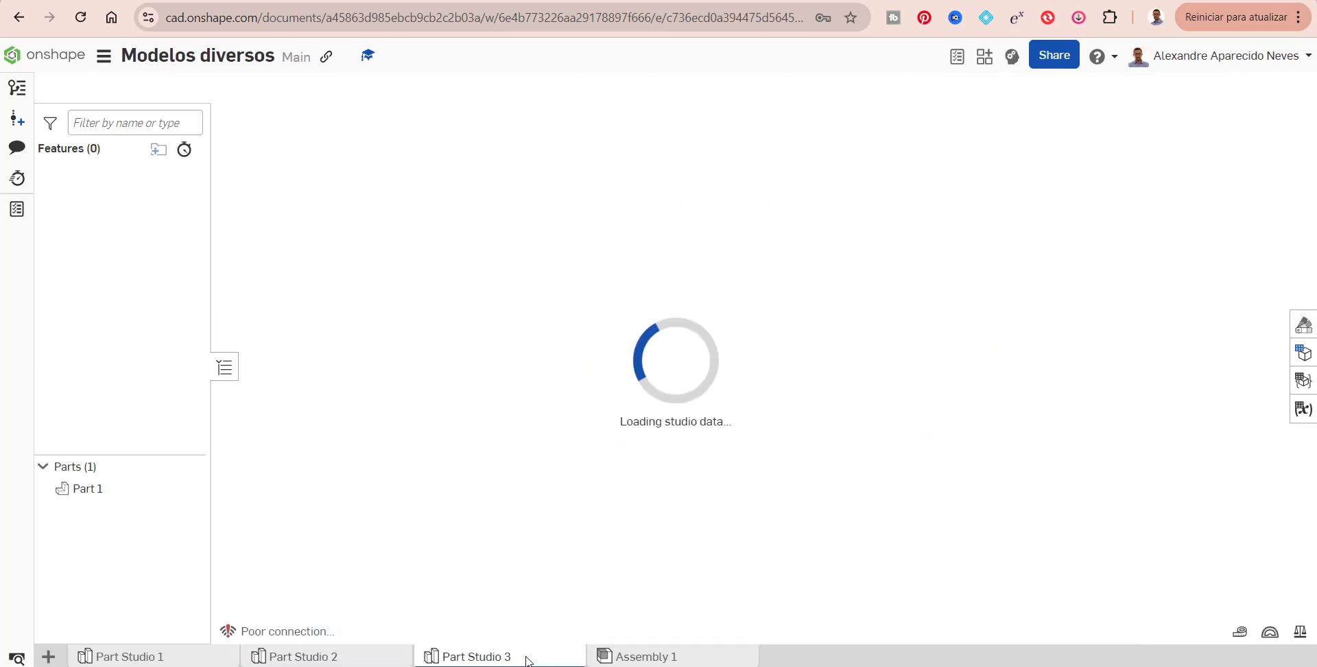
{"action": "mouse_move", "coordinate": [658, 658]}
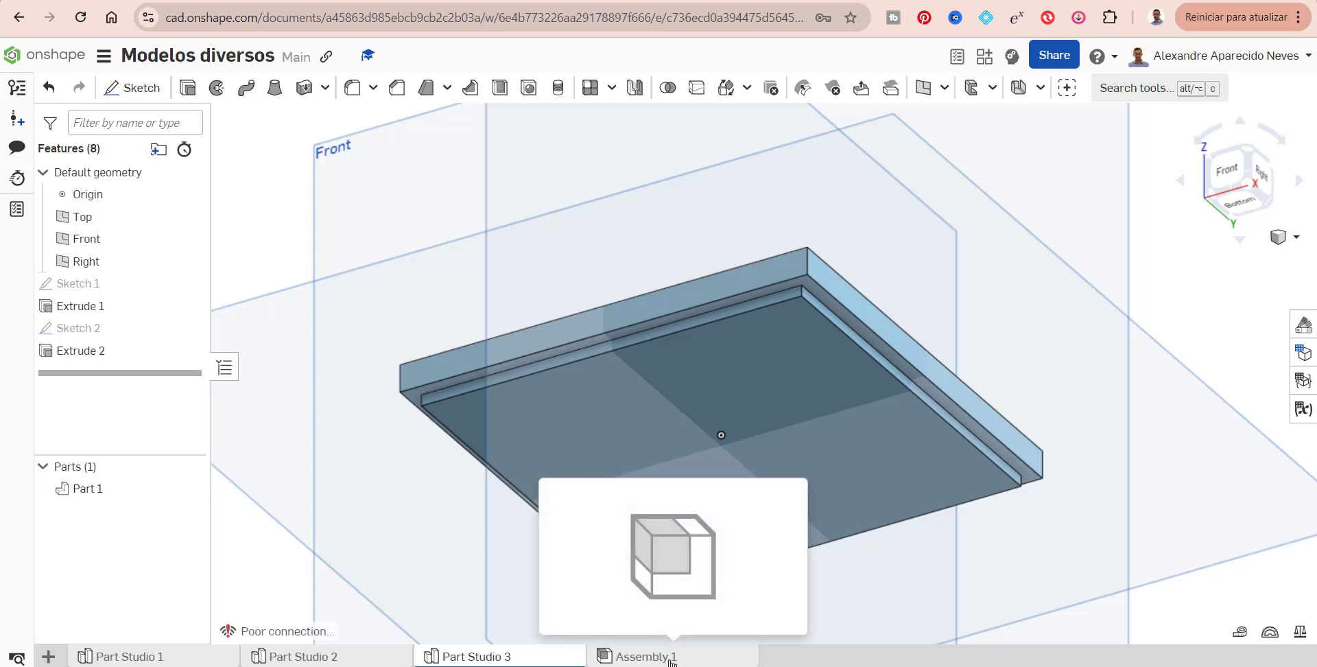
{"action": "left_click", "coordinate": [671, 660]}
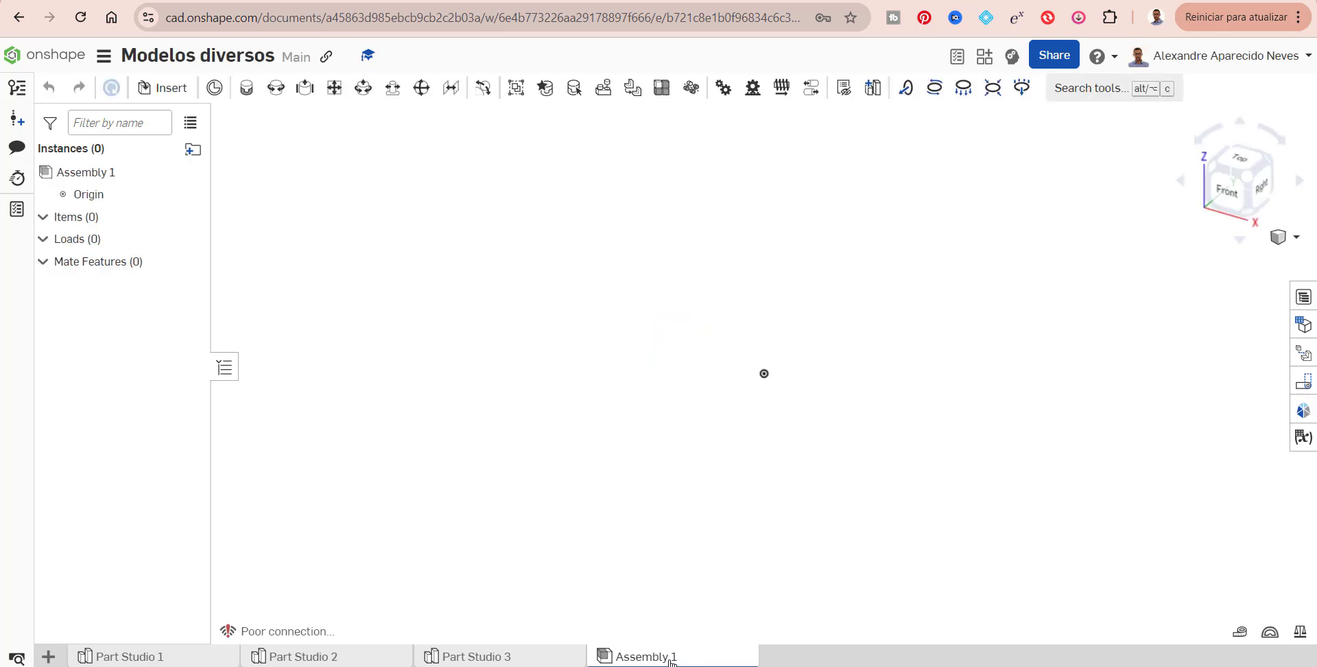
{"action": "left_click", "coordinate": [155, 91]}
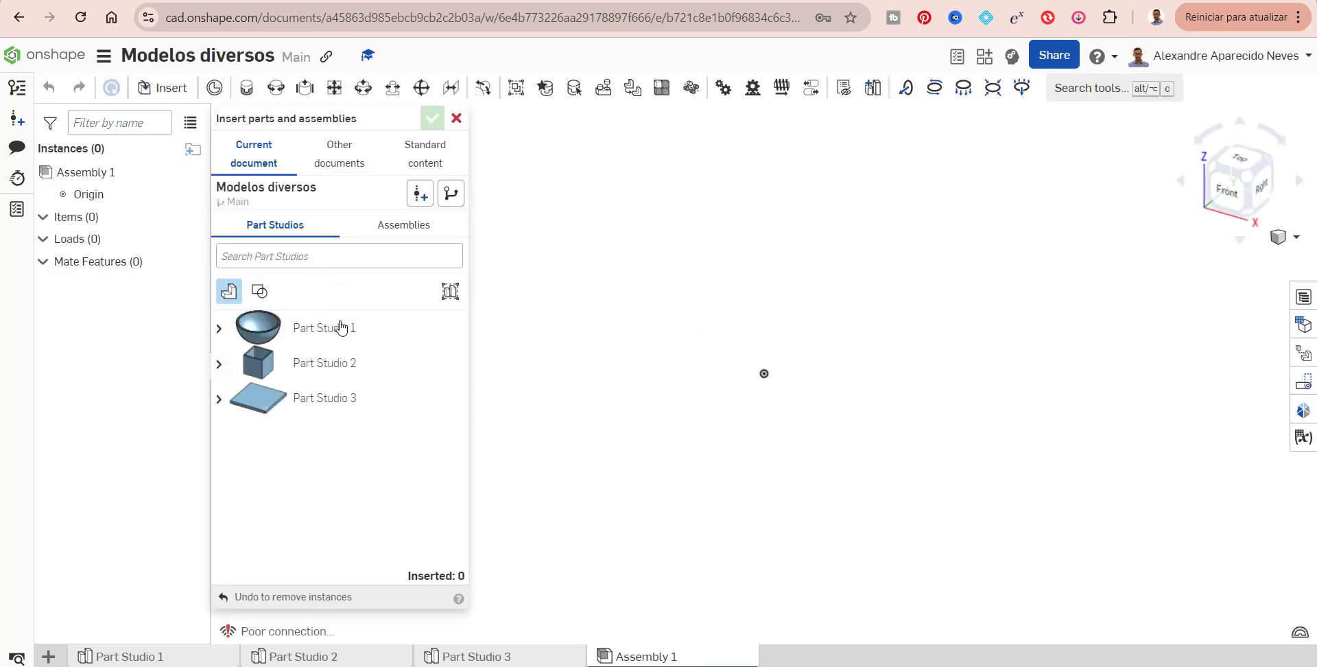
{"action": "left_click", "coordinate": [329, 370]}
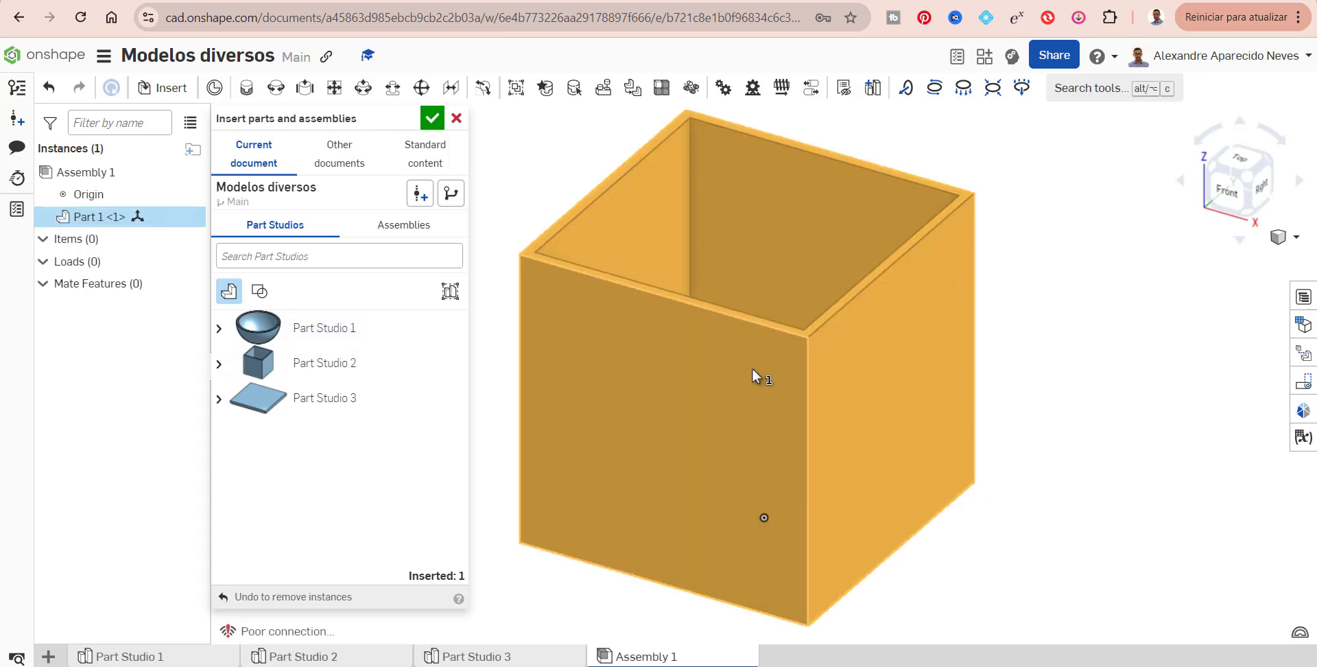
{"action": "left_click", "coordinate": [751, 370]}
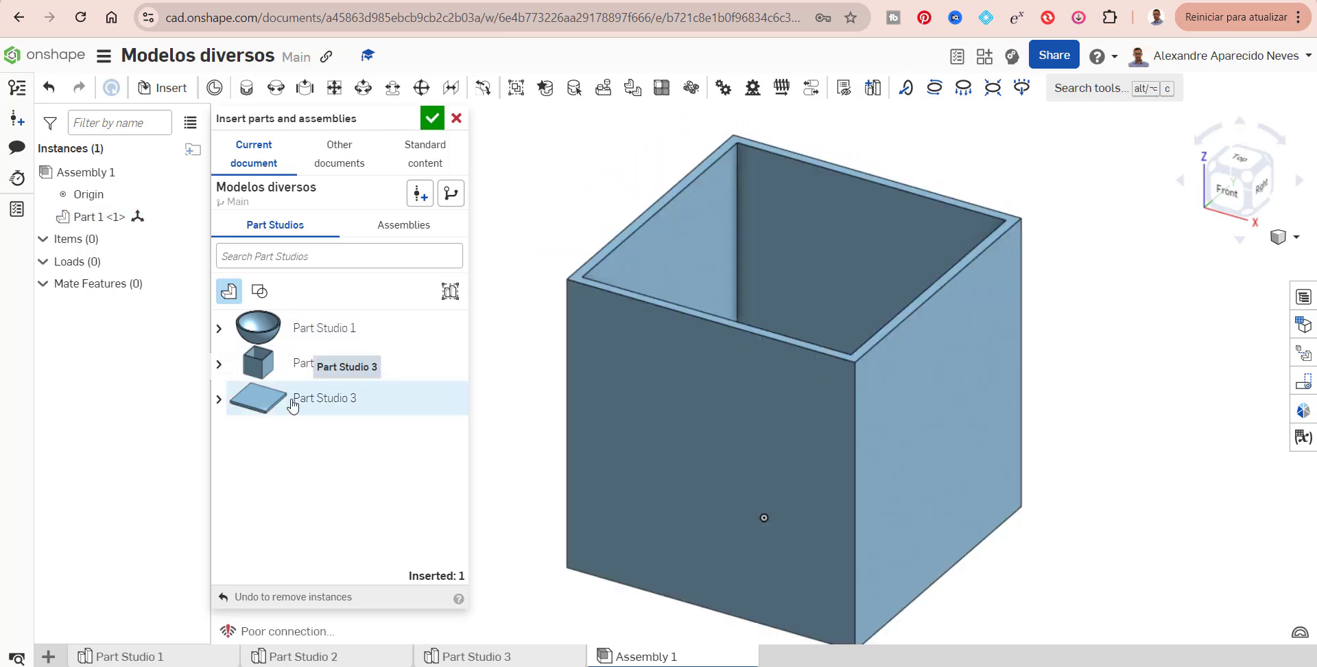
Insert the square lid from Part Studio 3 beside the box and finish inserting parts
{"action": "left_click", "coordinate": [293, 405]}
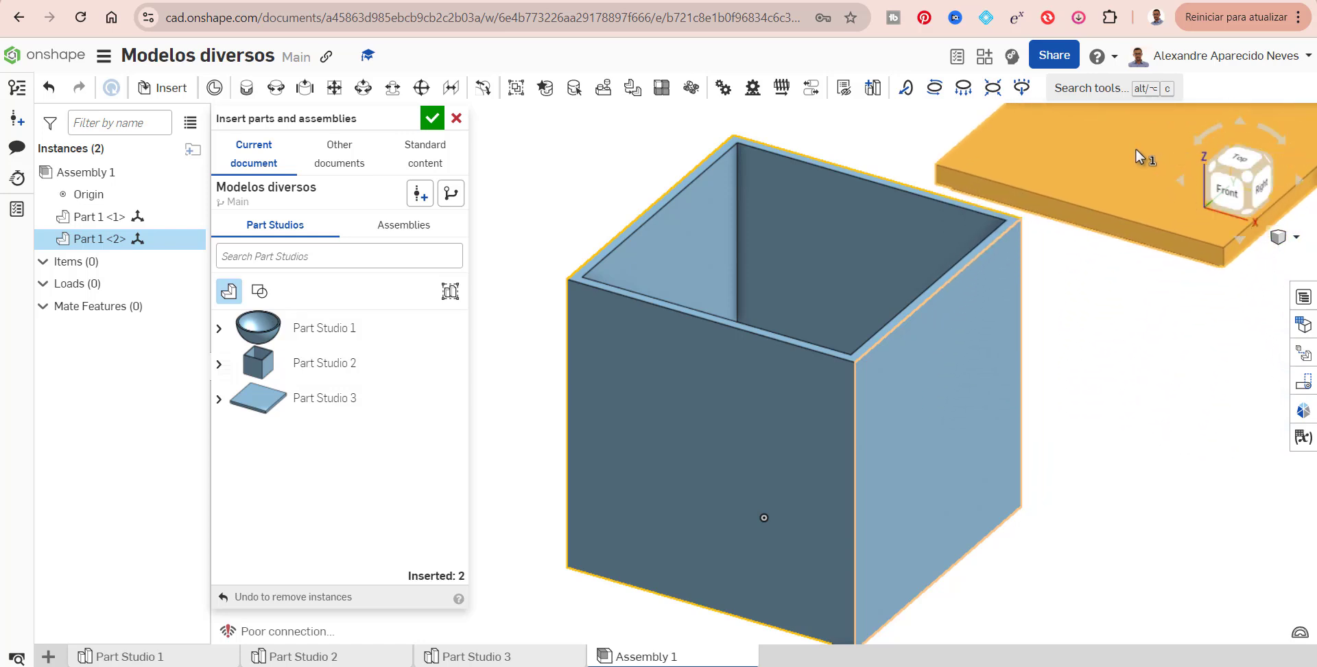
{"action": "left_click", "coordinate": [1141, 143]}
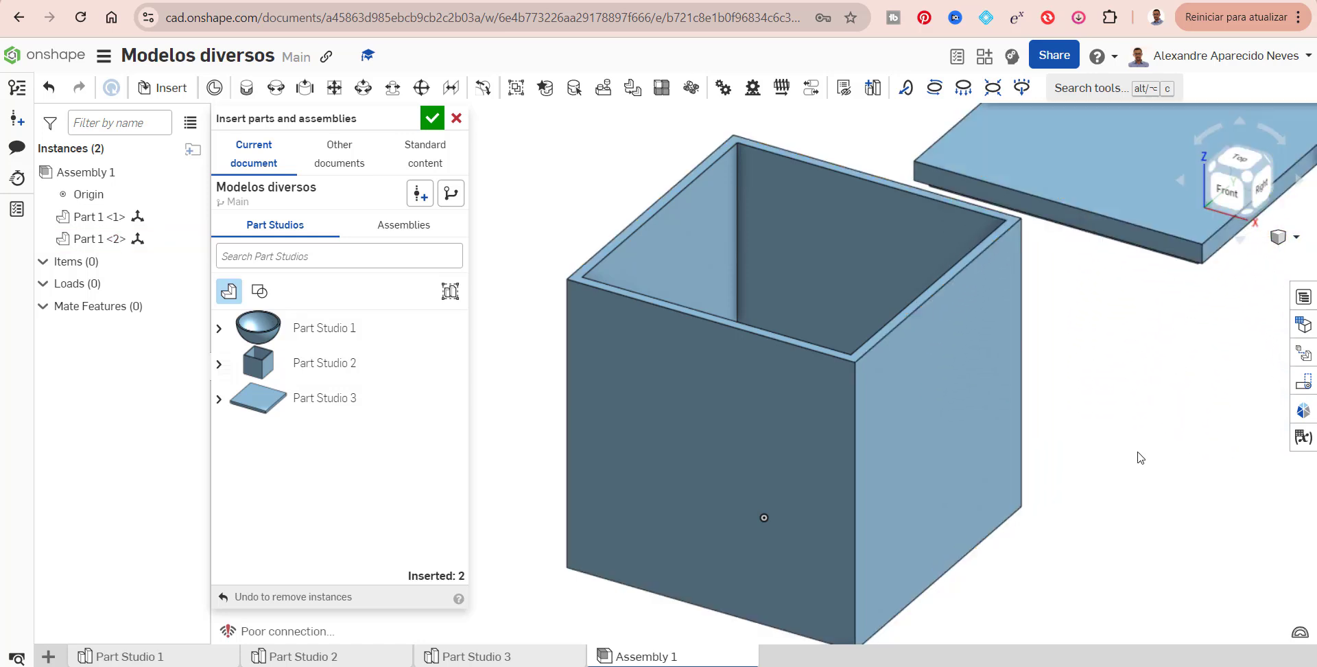
{"action": "left_click", "coordinate": [432, 119]}
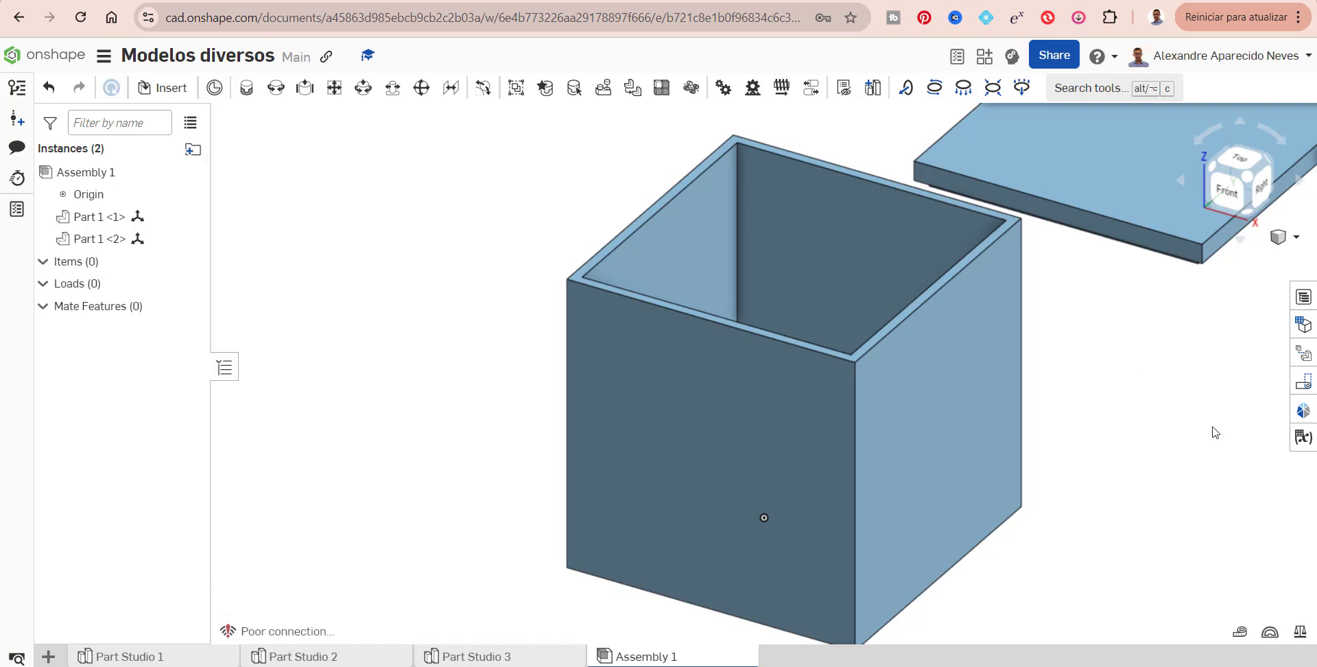
Start a Fastened mate and pick the midpoint of the lower front edge of the lid's inner step as a mate connector
{"action": "scroll", "coordinate": [1197, 437], "scroll_direction": "down", "scroll_amount": 3}
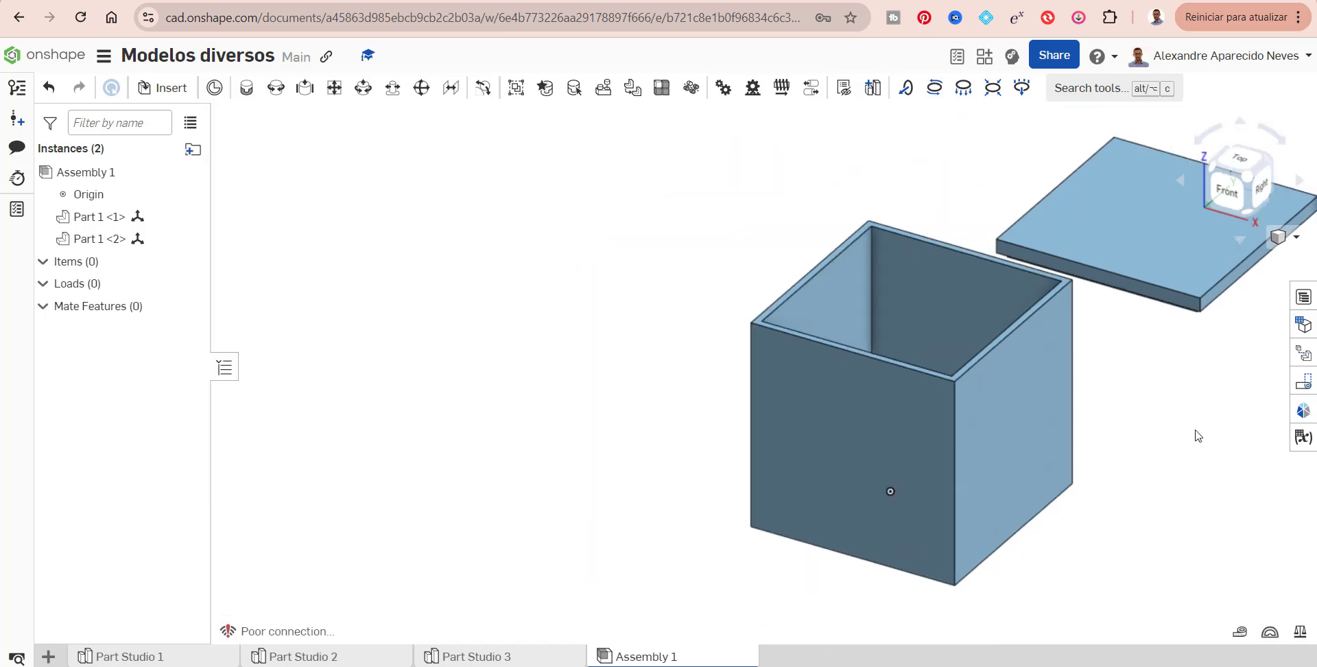
{"action": "left_click", "coordinate": [1245, 216]}
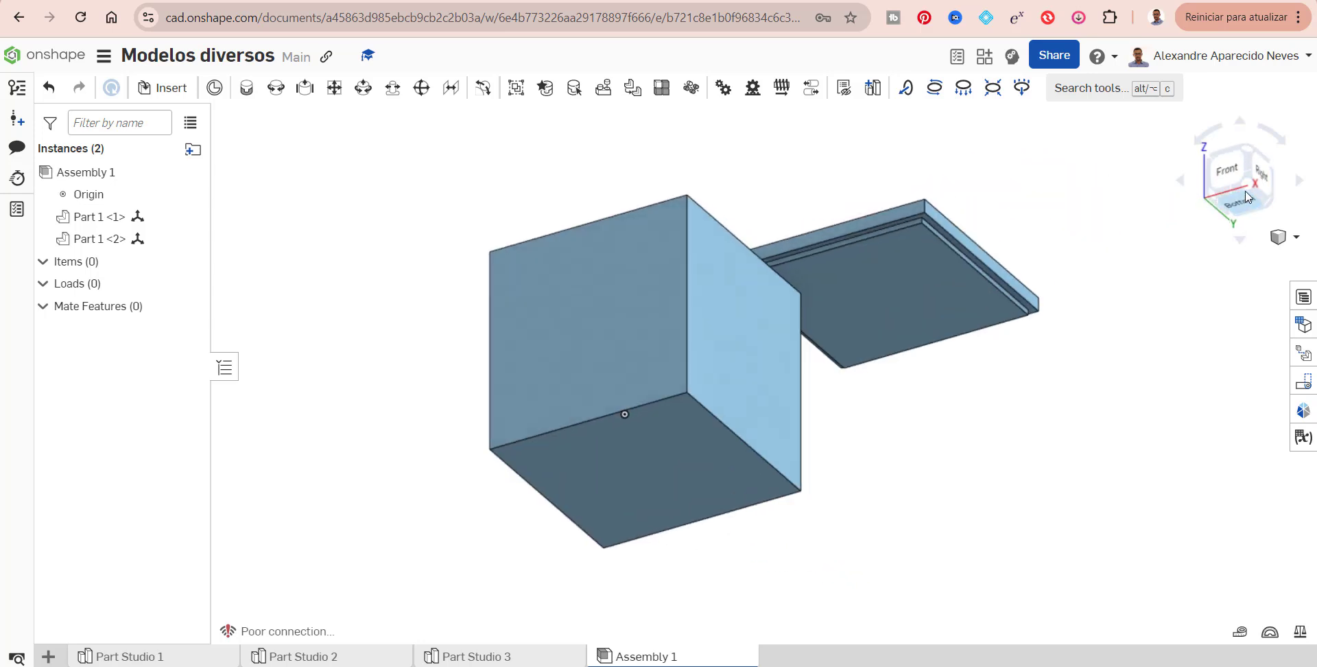
{"action": "left_click", "coordinate": [1246, 152]}
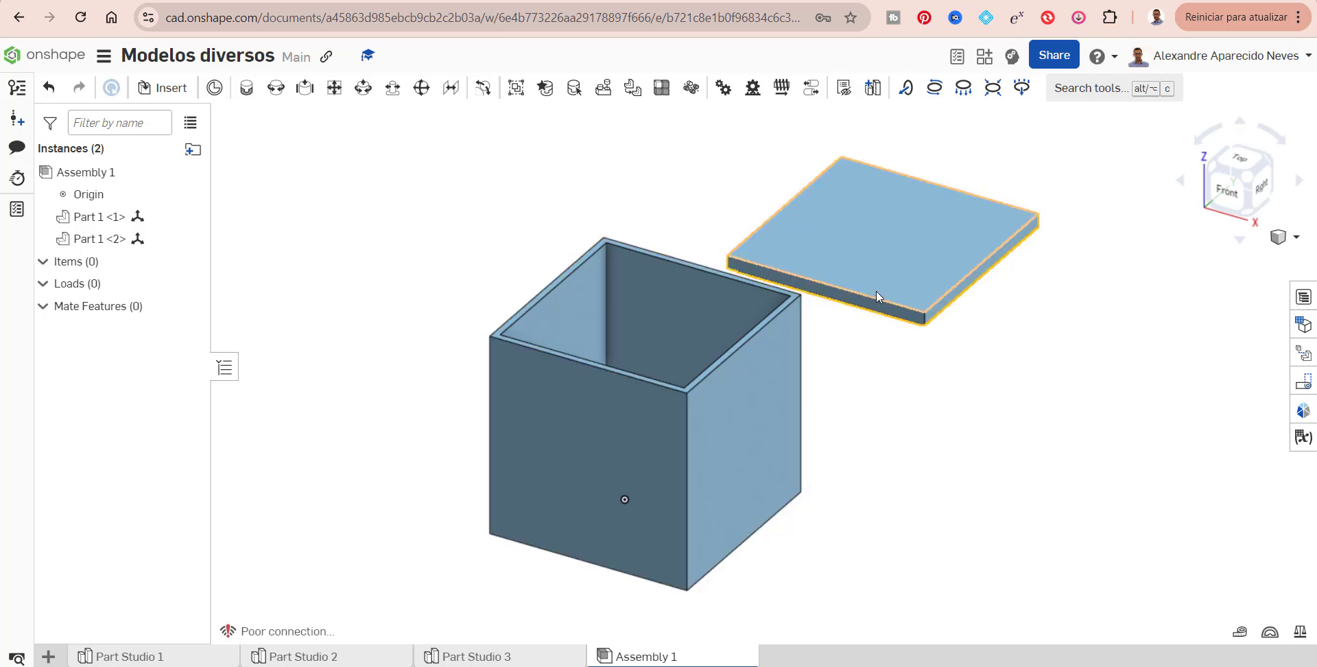
{"action": "scroll", "coordinate": [864, 305], "scroll_direction": "up", "scroll_amount": 5}
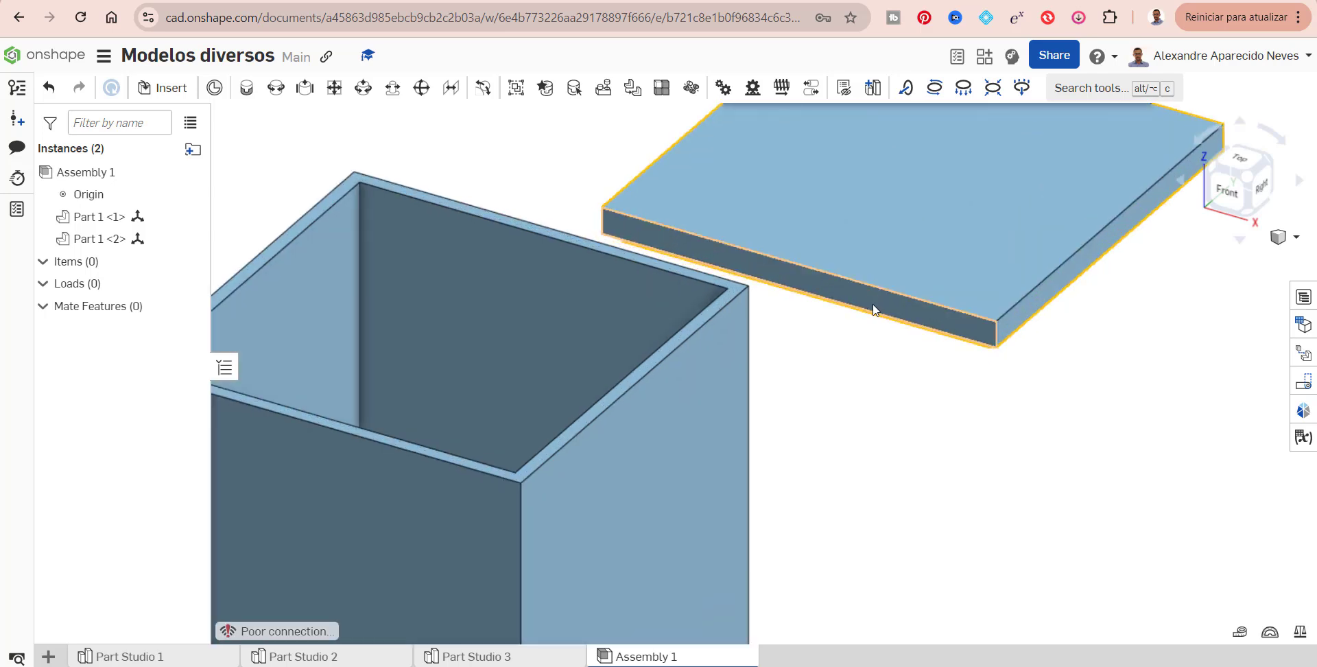
{"action": "key", "text": "f"}
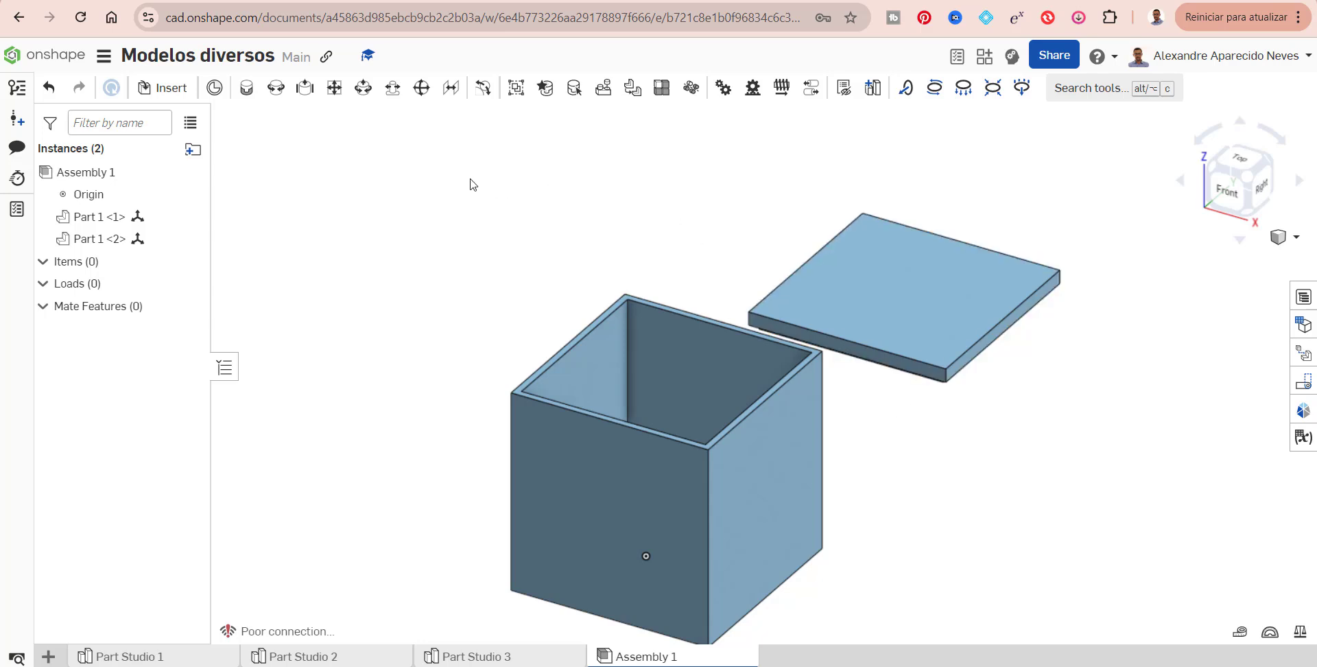
{"action": "left_click", "coordinate": [245, 95]}
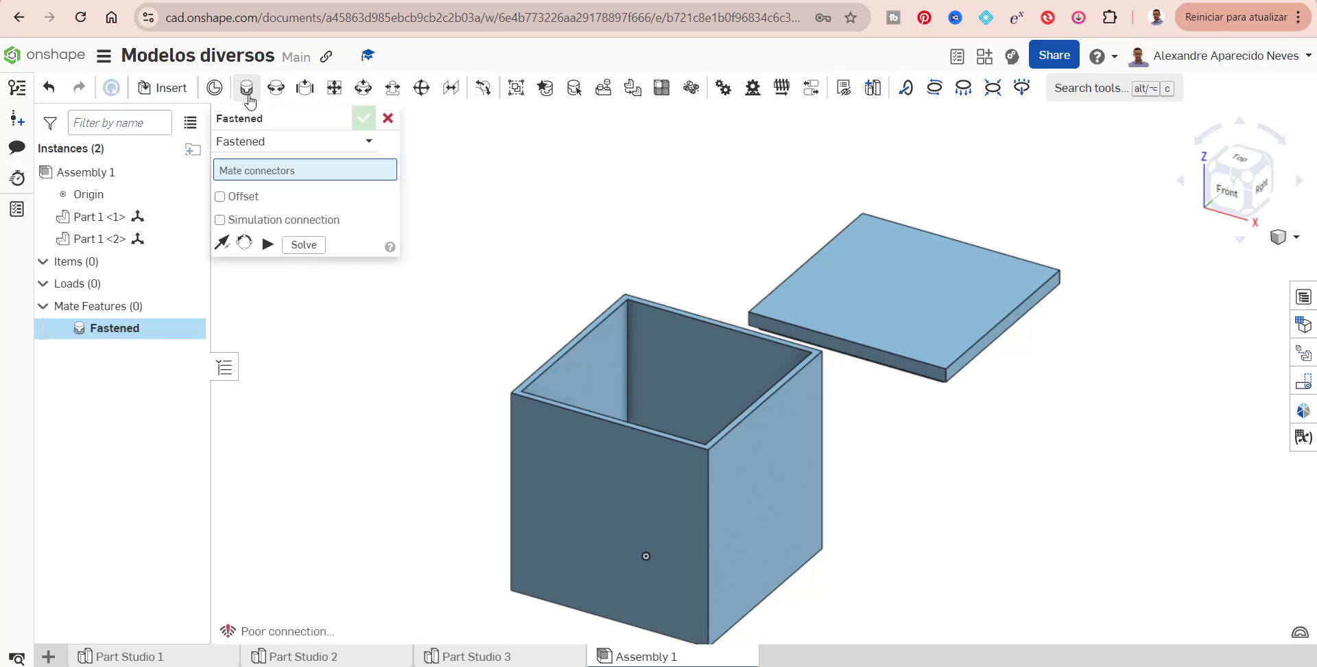
{"action": "scroll", "coordinate": [887, 459], "scroll_direction": "up", "scroll_amount": 6}
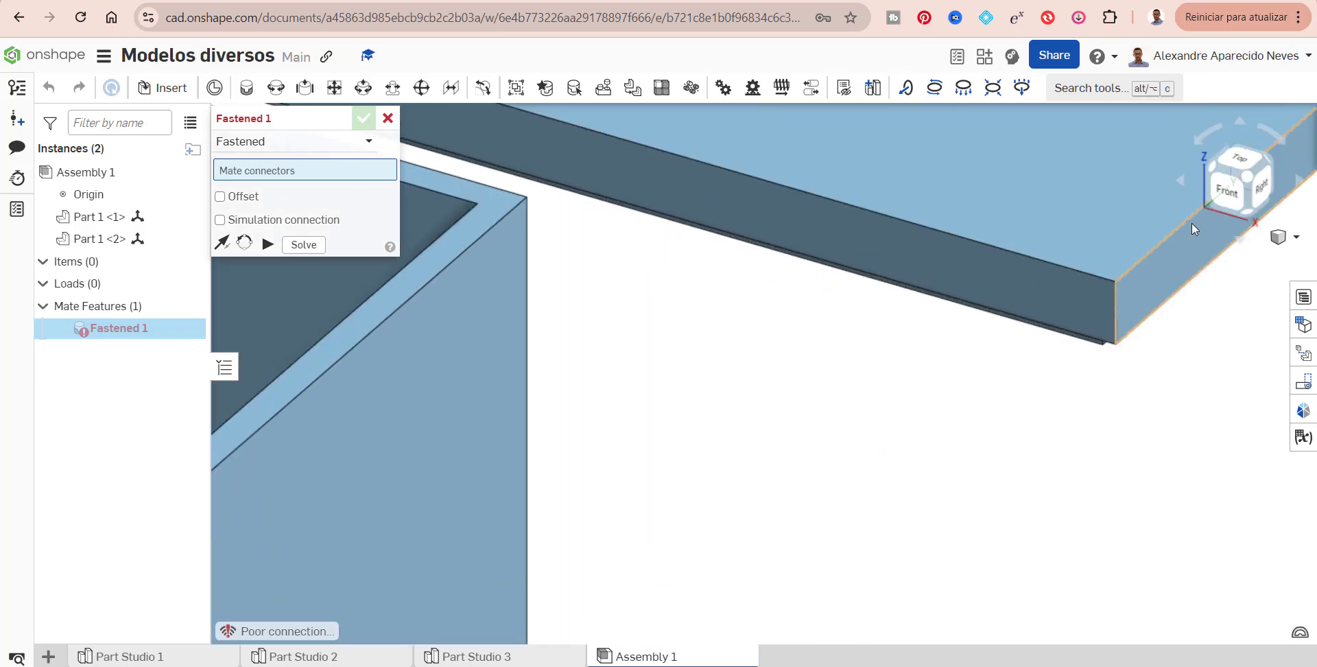
{"action": "left_click", "coordinate": [1247, 213]}
{"action": "left_click", "coordinate": [837, 253]}
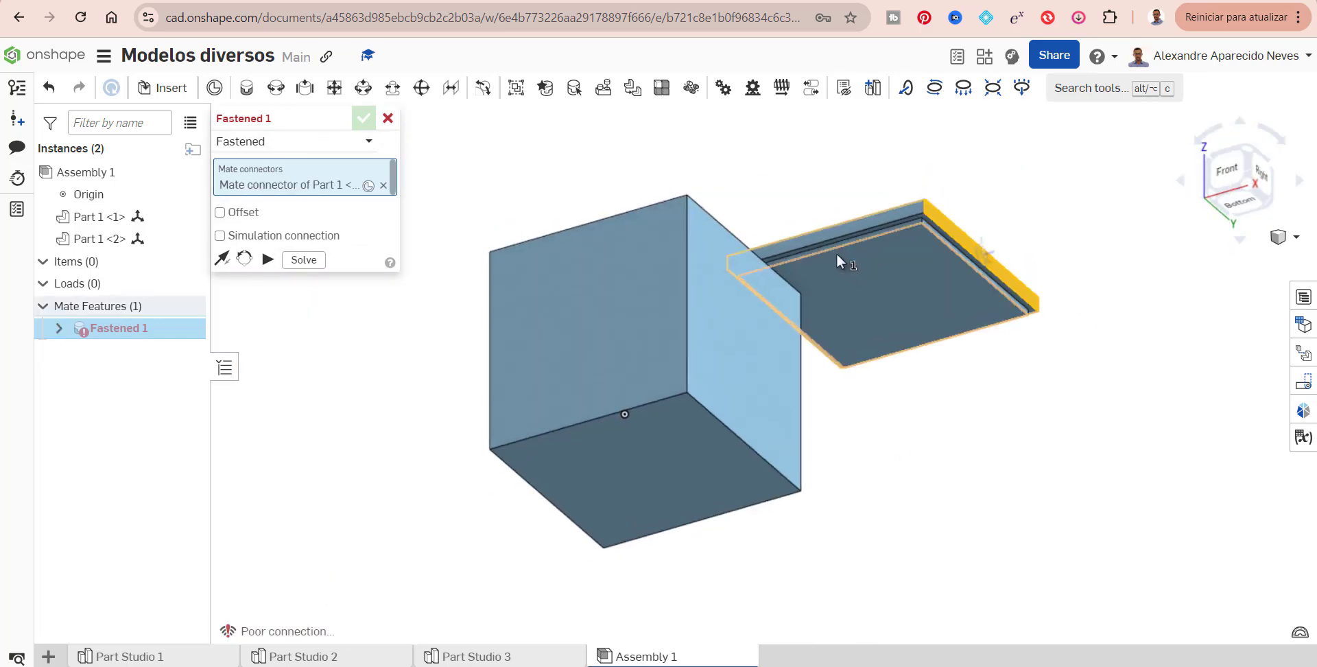
{"action": "scroll", "coordinate": [834, 245], "scroll_direction": "up", "scroll_amount": 2}
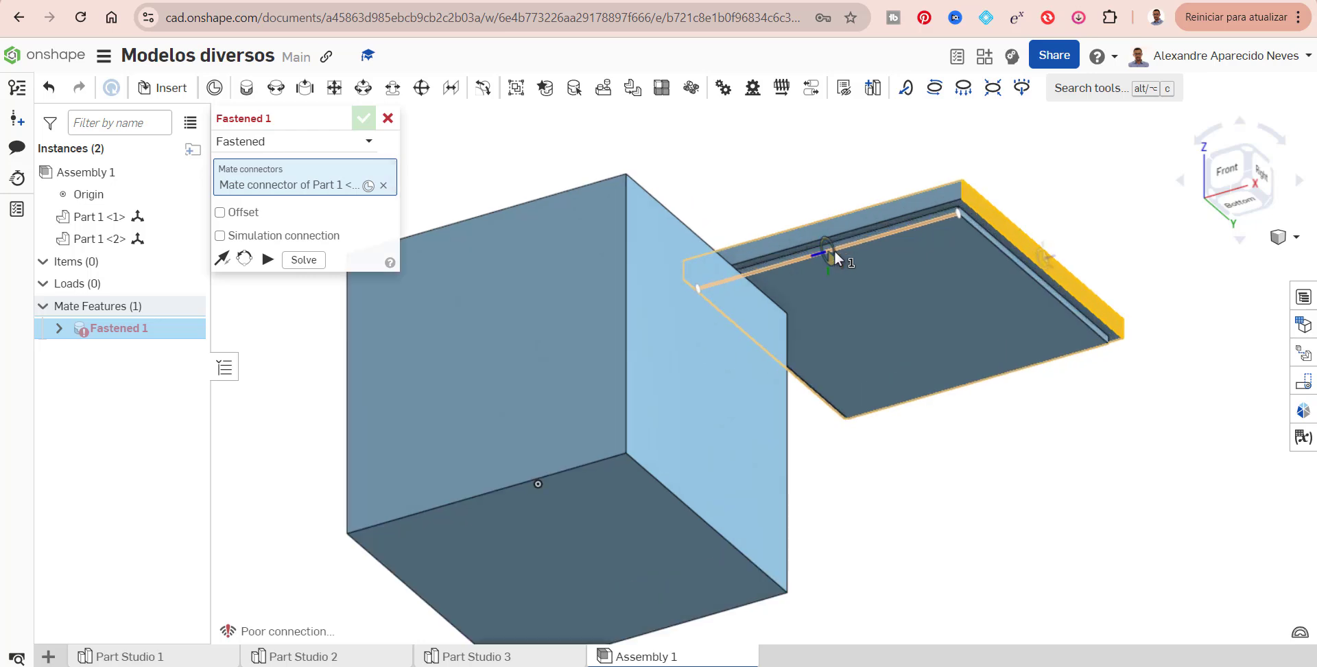
{"action": "left_click", "coordinate": [834, 251]}
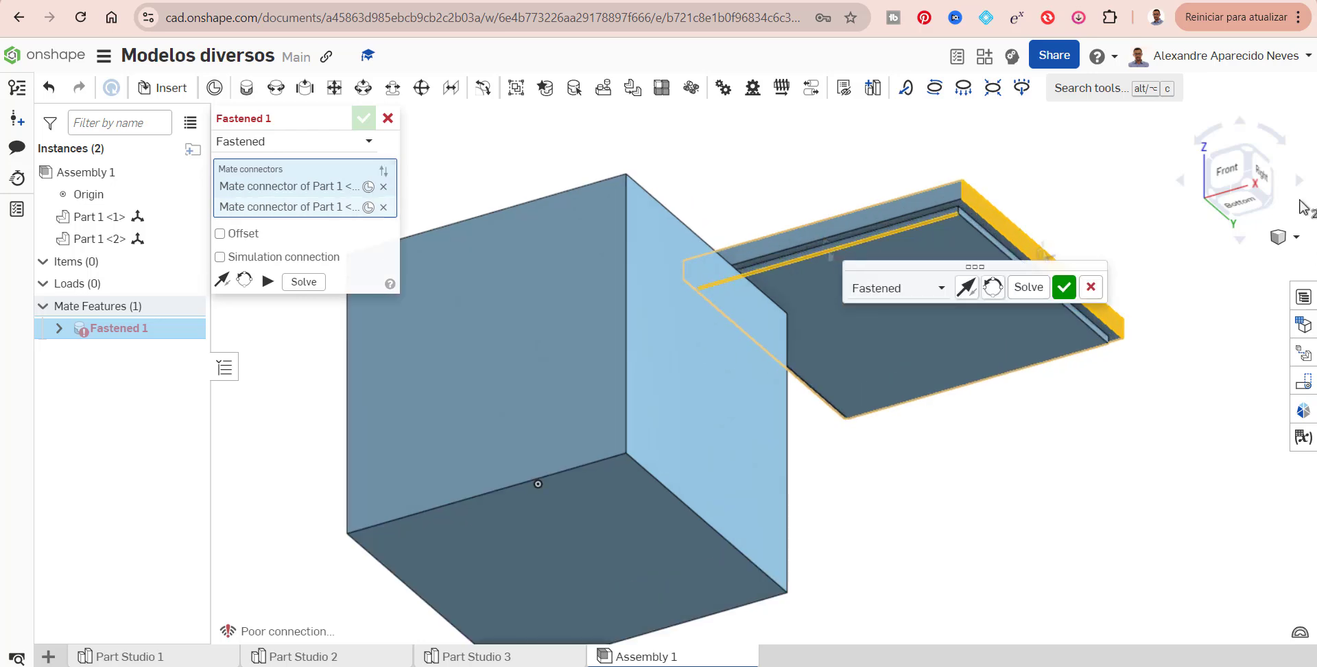
Fasten the lid to the midpoint of the box's inner front rim edge and accept the mate
{"action": "left_click", "coordinate": [1245, 136]}
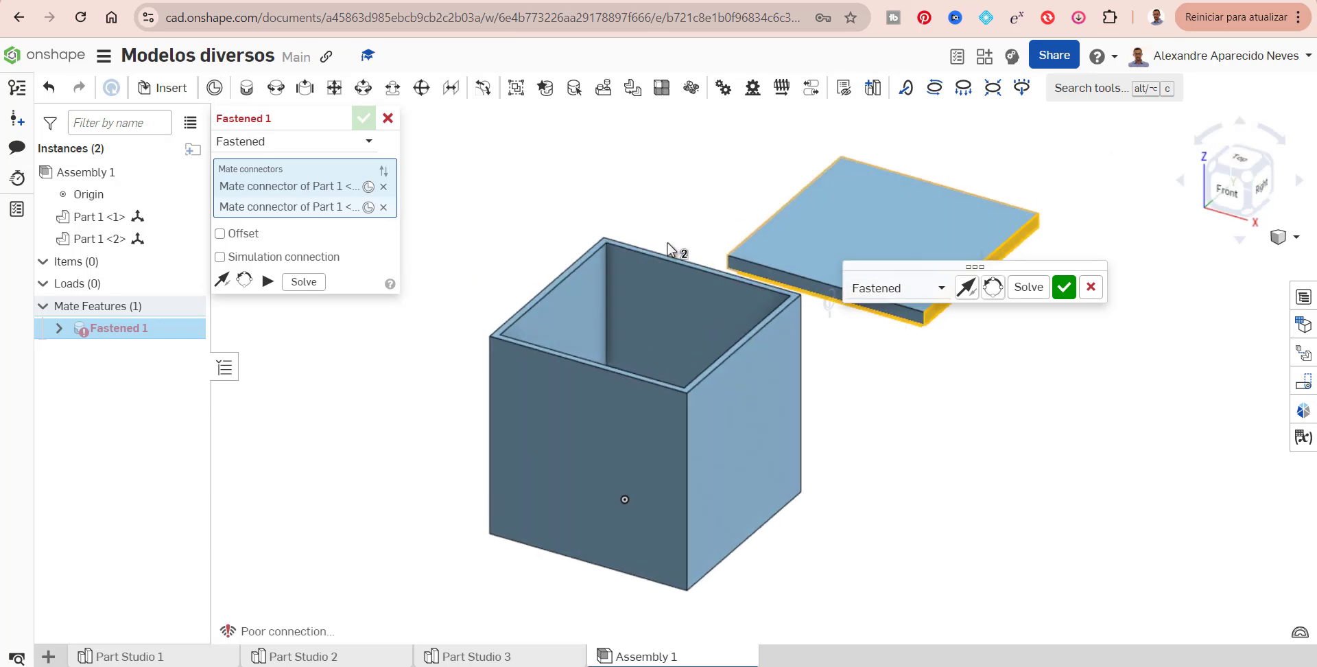
{"action": "scroll", "coordinate": [598, 363], "scroll_direction": "up", "scroll_amount": 5}
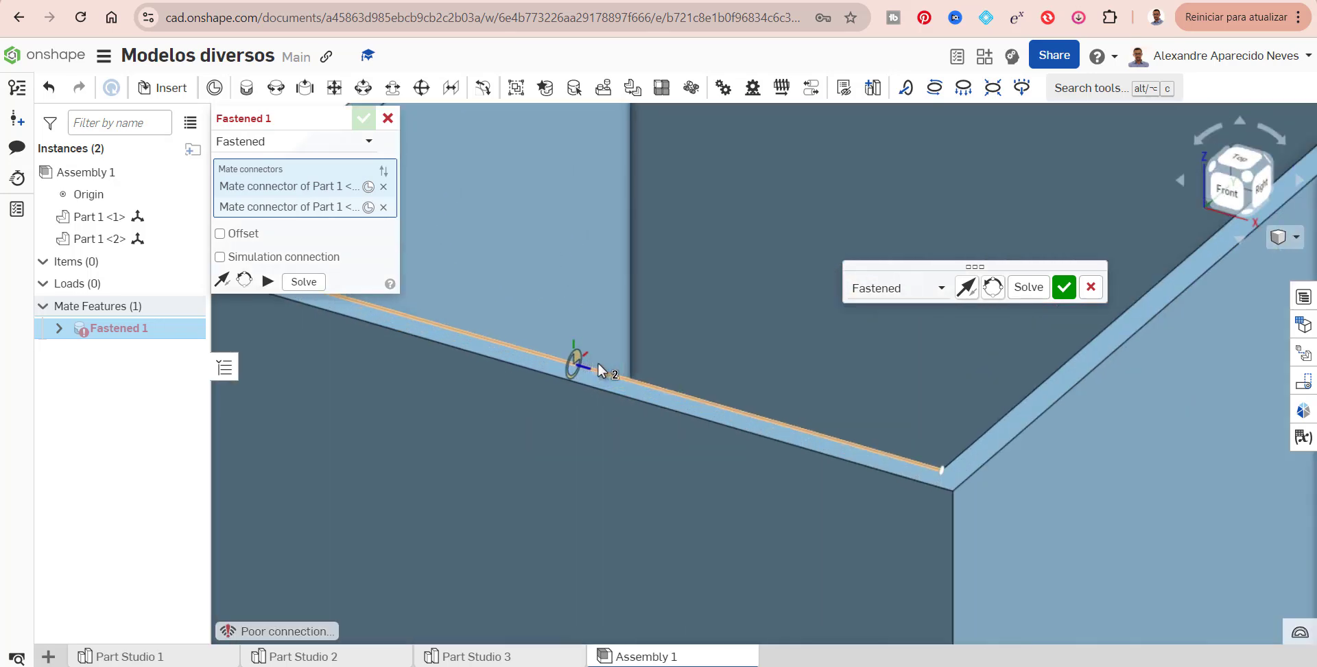
{"action": "left_click", "coordinate": [597, 371]}
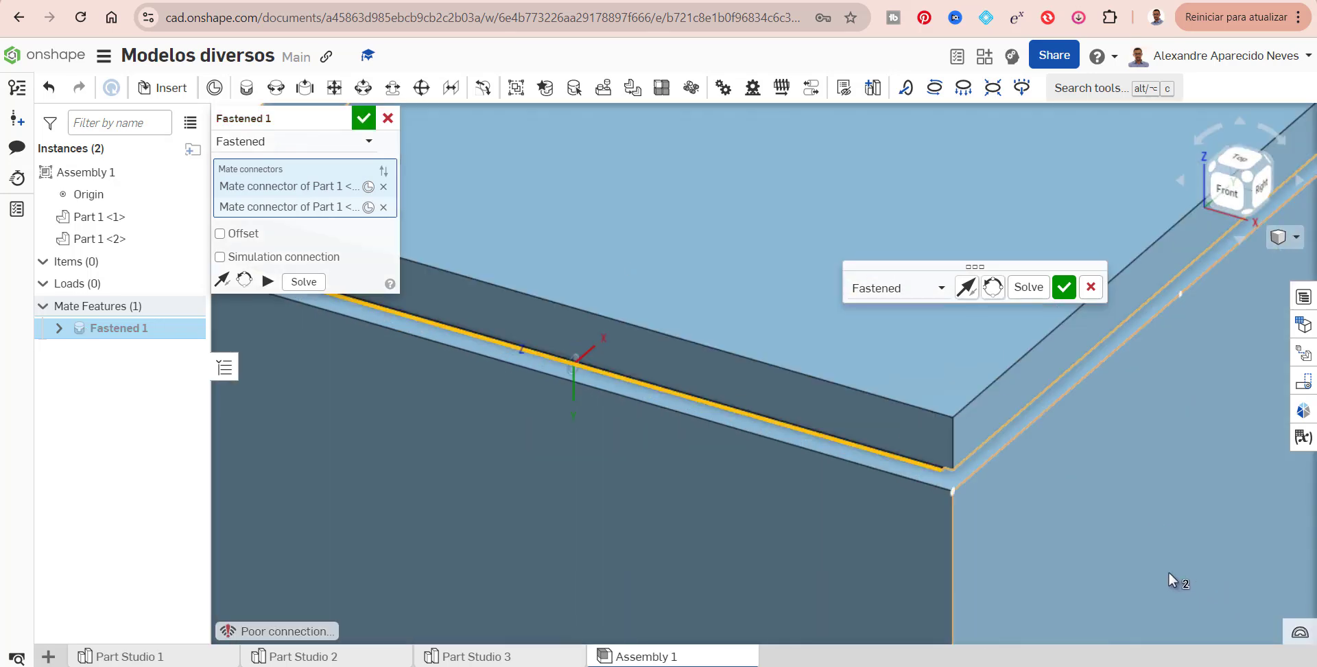
{"action": "scroll", "coordinate": [1168, 571], "scroll_direction": "down", "scroll_amount": 3}
{"action": "scroll", "coordinate": [1178, 561], "scroll_direction": "down", "scroll_amount": 2}
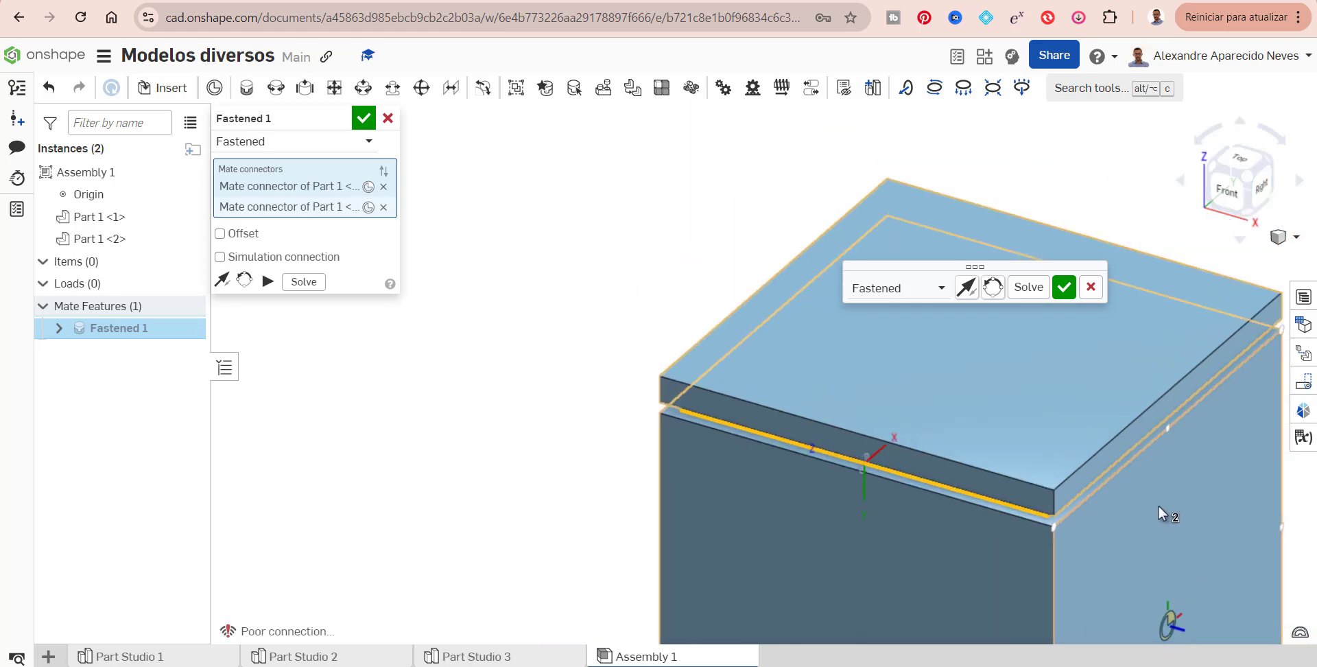
{"action": "middle_click_drag", "start_coordinate": [1157, 506], "coordinate": [1048, 403]}
{"action": "scroll", "coordinate": [1130, 409], "scroll_direction": "up", "scroll_amount": 2}
{"action": "scroll", "coordinate": [1130, 409], "scroll_direction": "down", "scroll_amount": 3}
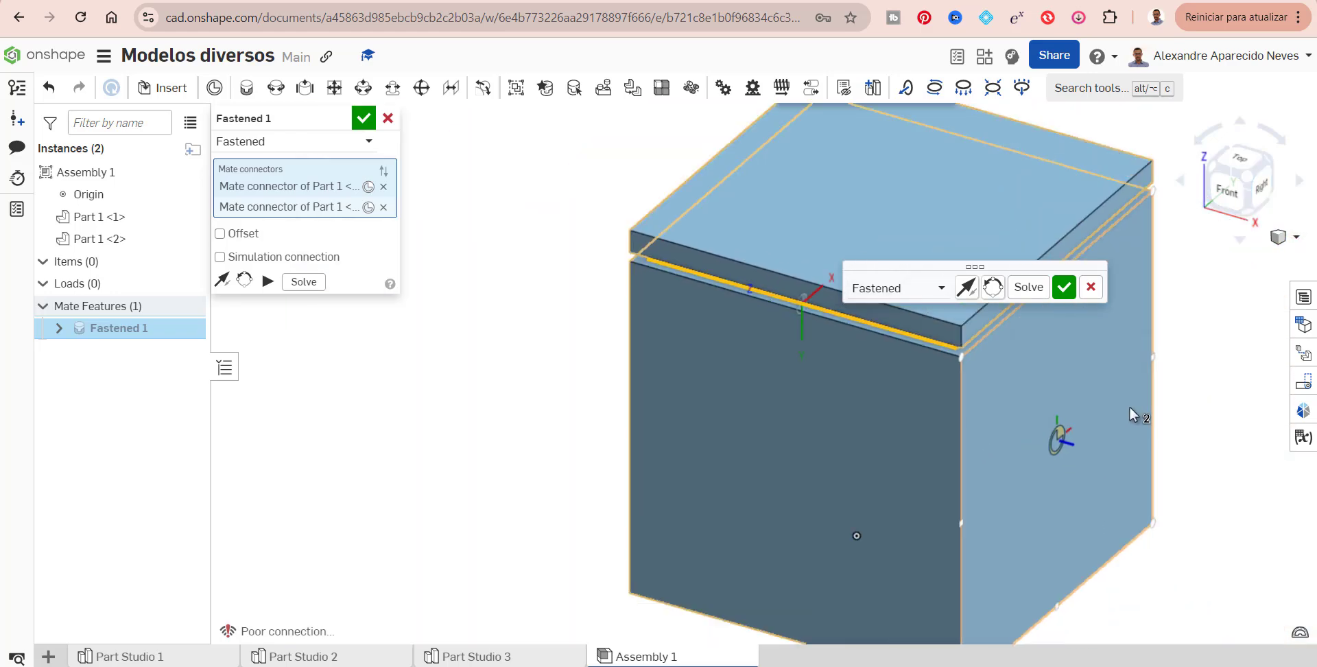
{"action": "left_click", "coordinate": [1229, 200]}
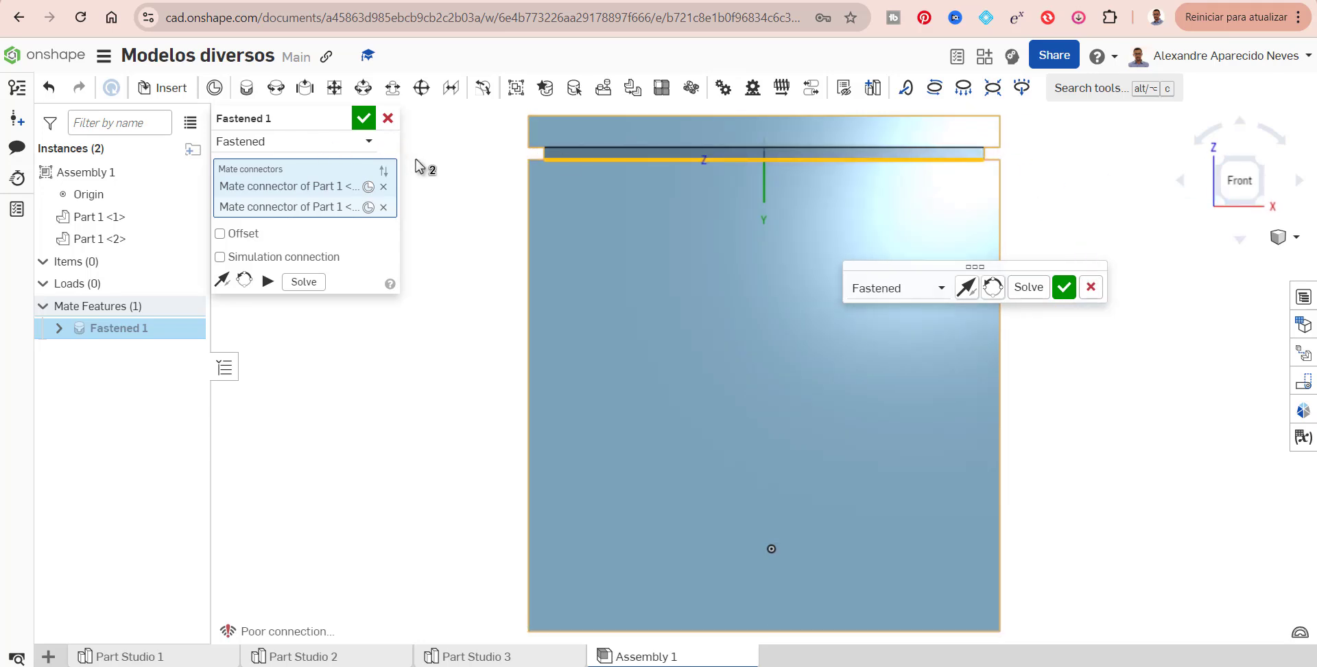
{"action": "left_click", "coordinate": [364, 118]}
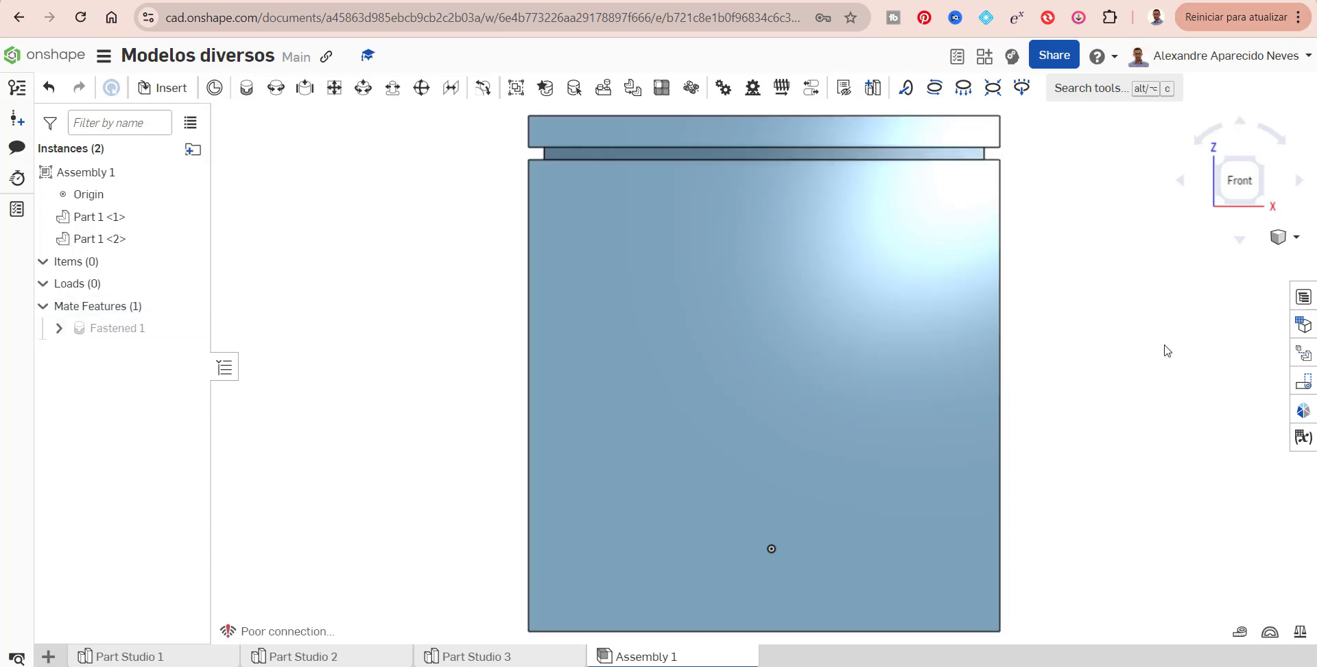
Examine how the lid's inner step sits against the box rim from the front, above and below
{"action": "scroll", "coordinate": [848, 170], "scroll_direction": "down", "scroll_amount": 3}
{"action": "scroll", "coordinate": [957, 258], "scroll_direction": "down", "scroll_amount": 2}
{"action": "middle_click_drag", "start_coordinate": [985, 304], "coordinate": [983, 379]}
{"action": "mouse_move", "coordinate": [854, 257]}
{"action": "left_mouse_down"}
{"action": "mouse_move", "coordinate": [856, 177]}
{"action": "mouse_move", "coordinate": [850, 254]}
{"action": "left_mouse_up"}
{"action": "key", "text": "f"}
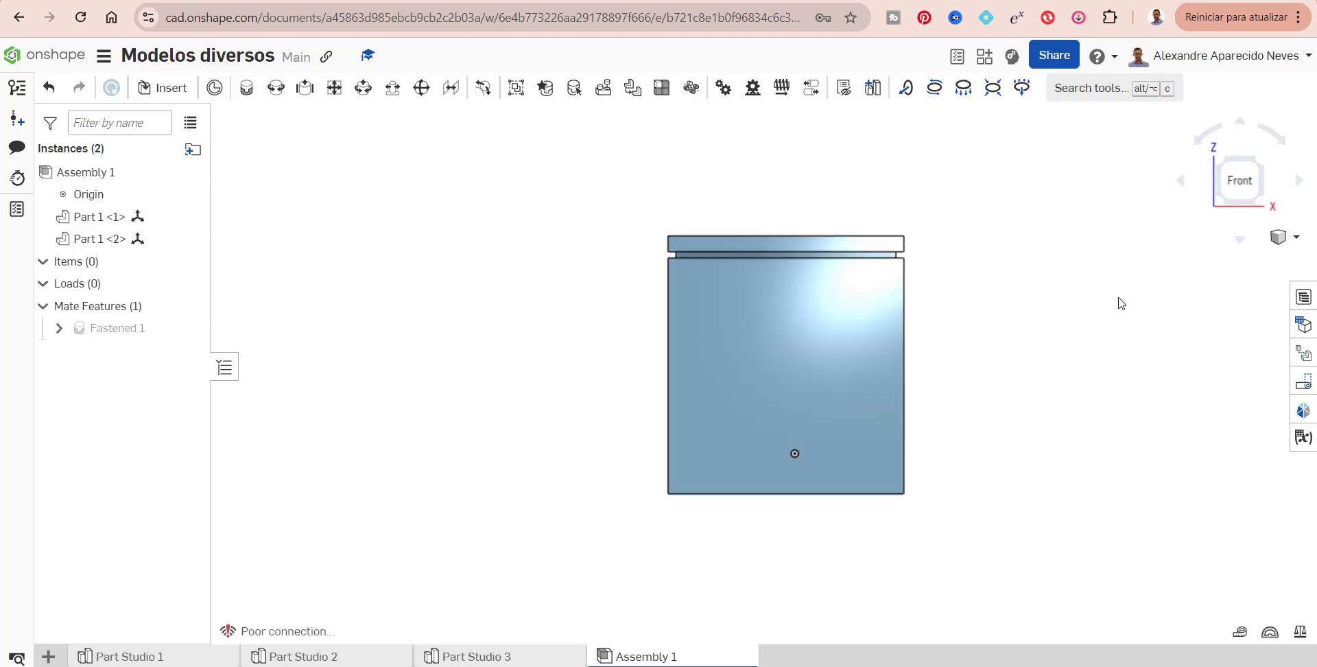
{"action": "left_click", "coordinate": [1260, 163]}
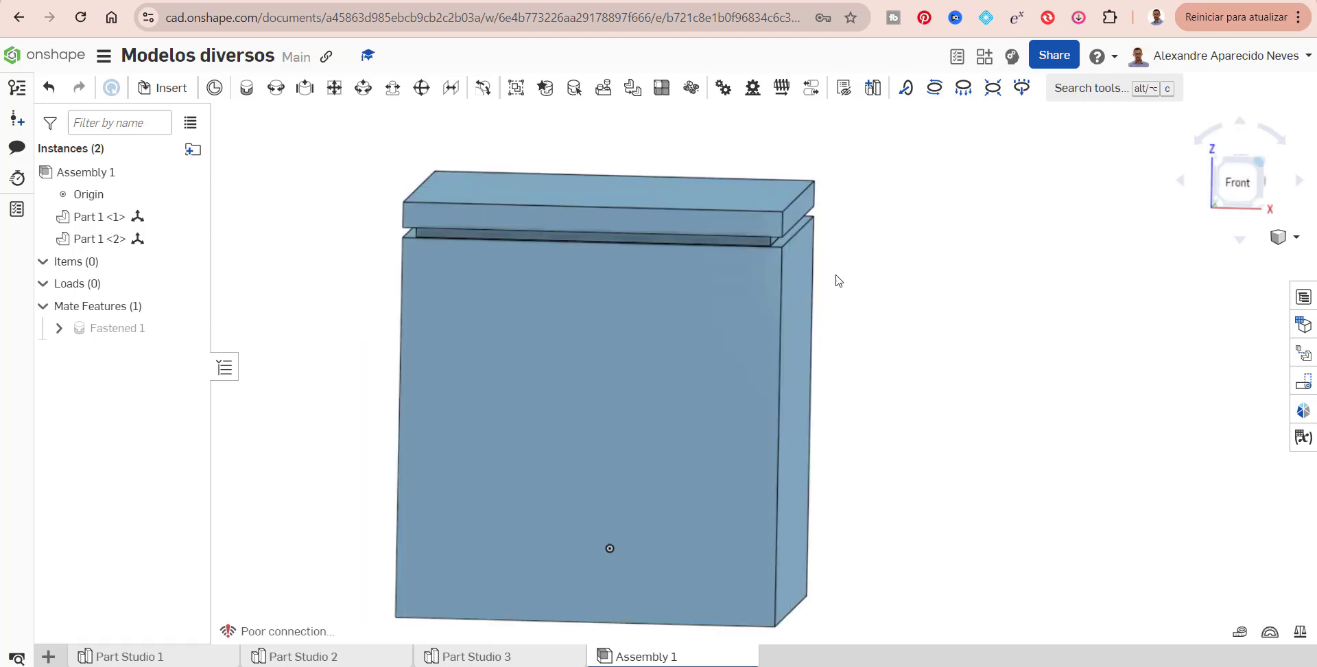
{"action": "scroll", "coordinate": [814, 374], "scroll_direction": "up", "scroll_amount": 3}
{"action": "scroll", "coordinate": [814, 378], "scroll_direction": "up", "scroll_amount": 1}
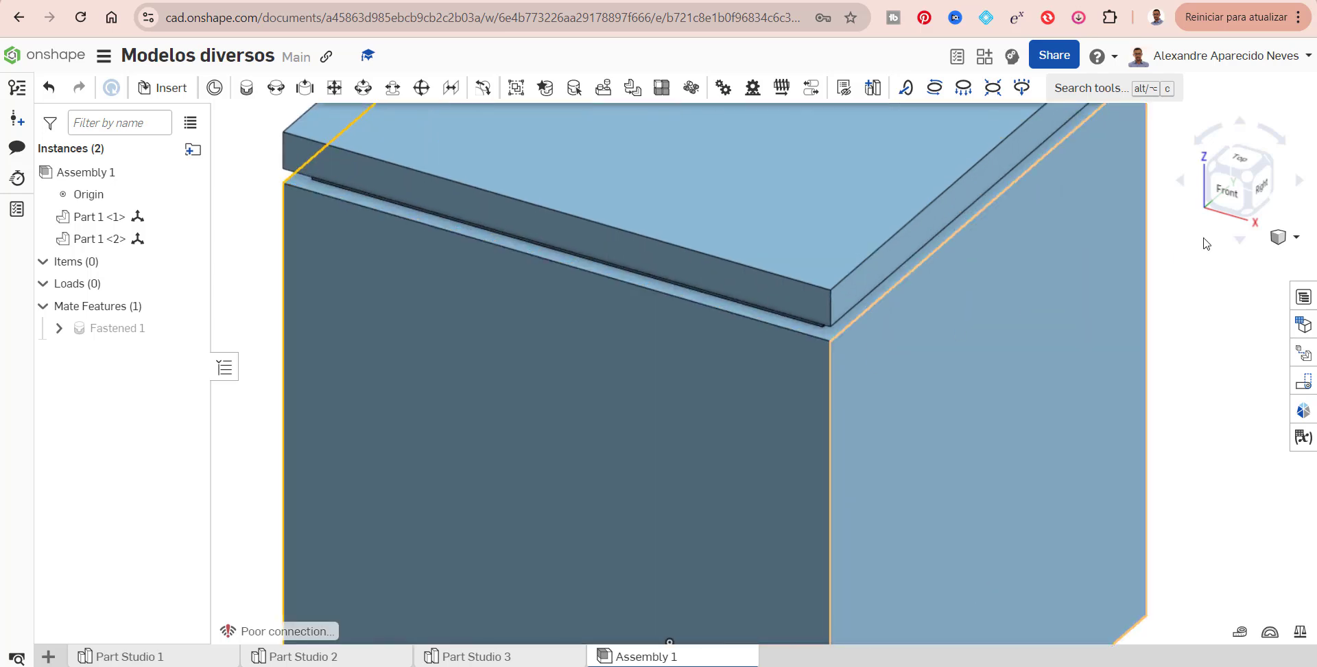
{"action": "left_click", "coordinate": [1248, 213]}
{"action": "scroll", "coordinate": [773, 147], "scroll_direction": "up", "scroll_amount": 5}
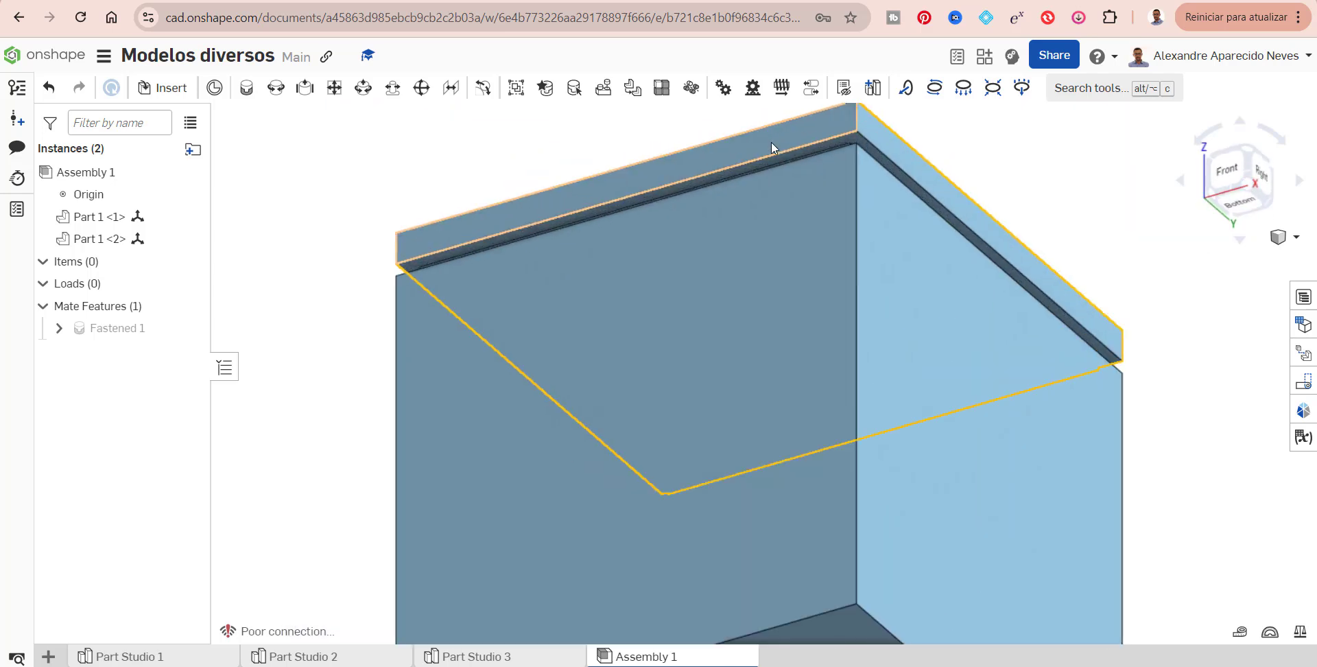
{"action": "scroll", "coordinate": [788, 150], "scroll_direction": "up", "scroll_amount": 5}
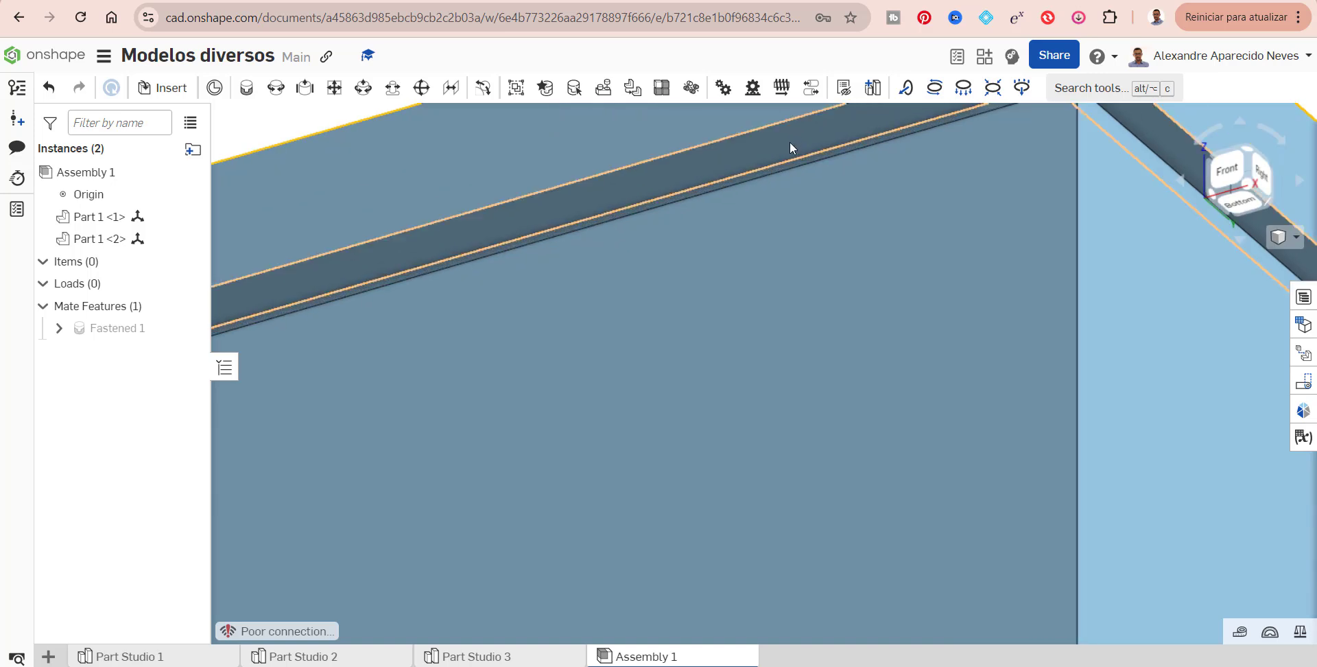
{"action": "left_click", "coordinate": [247, 89]}
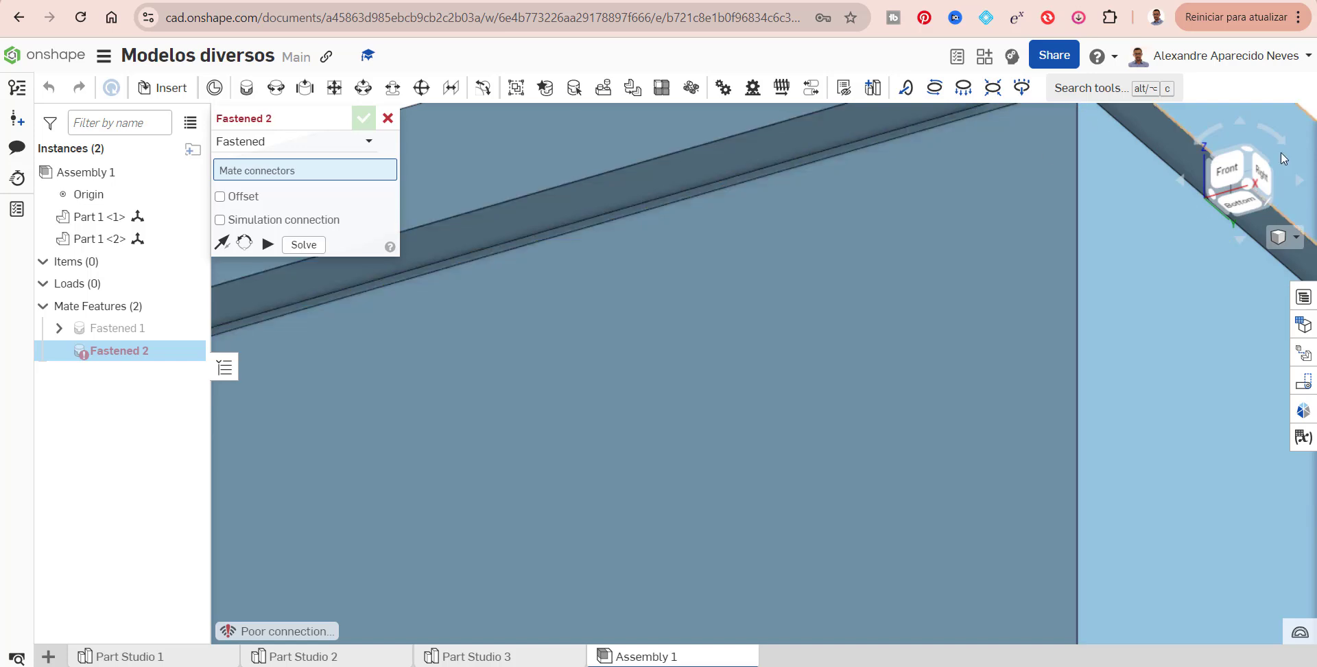
{"action": "left_click", "coordinate": [810, 139]}
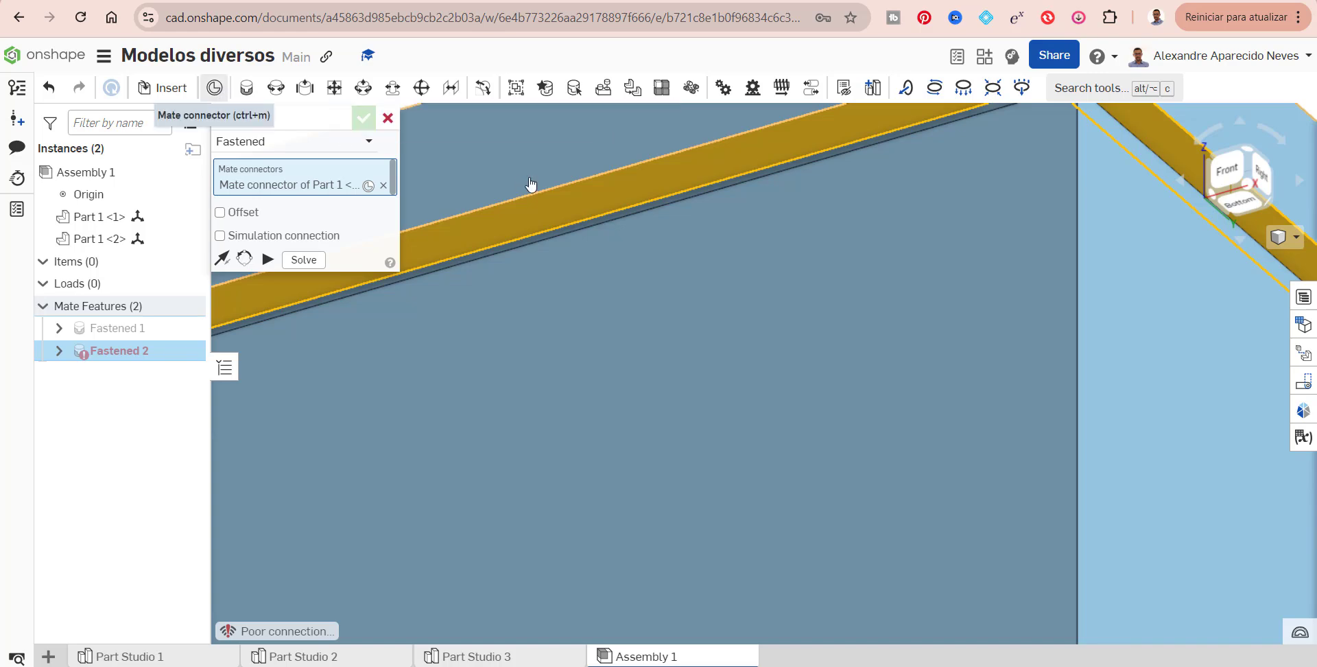
{"action": "left_click", "coordinate": [1254, 154]}
{"action": "left_click", "coordinate": [713, 356]}
{"action": "scroll", "coordinate": [710, 353], "scroll_direction": "up", "scroll_amount": 10}
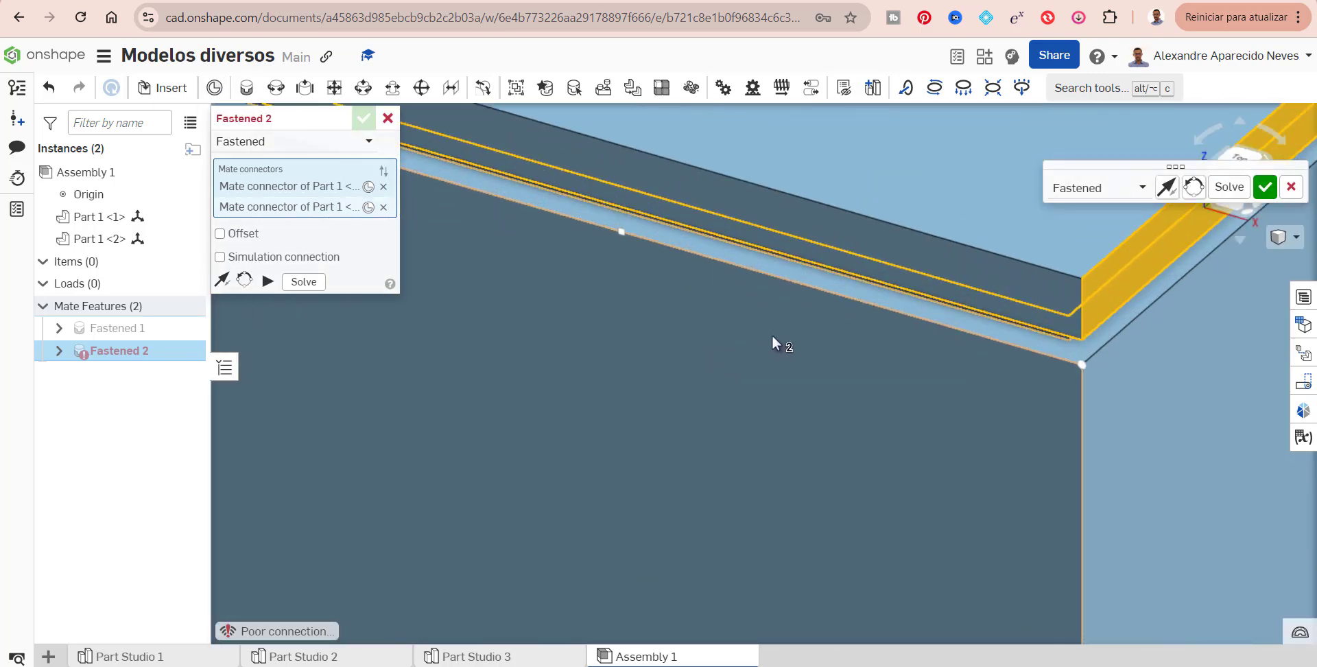
{"action": "scroll", "coordinate": [809, 279], "scroll_direction": "up", "scroll_amount": 3}
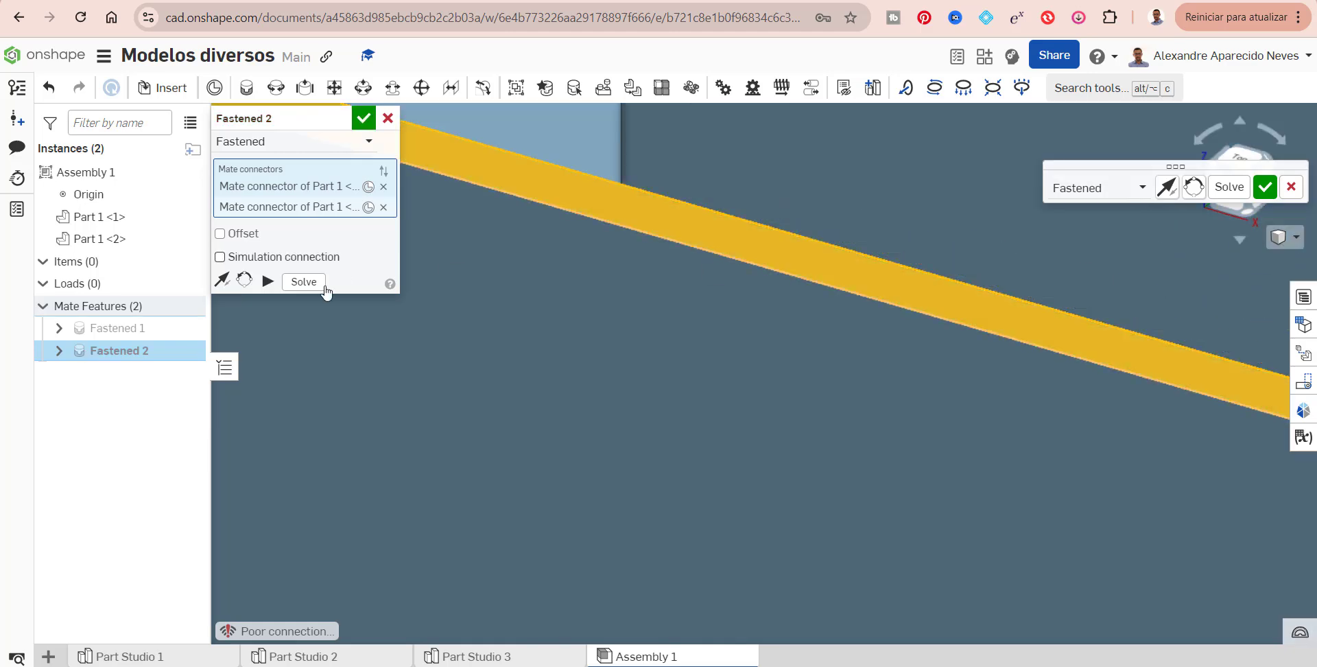
{"action": "scroll", "coordinate": [823, 273], "scroll_direction": "down", "scroll_amount": 8}
{"action": "scroll", "coordinate": [819, 278], "scroll_direction": "down", "scroll_amount": 5}
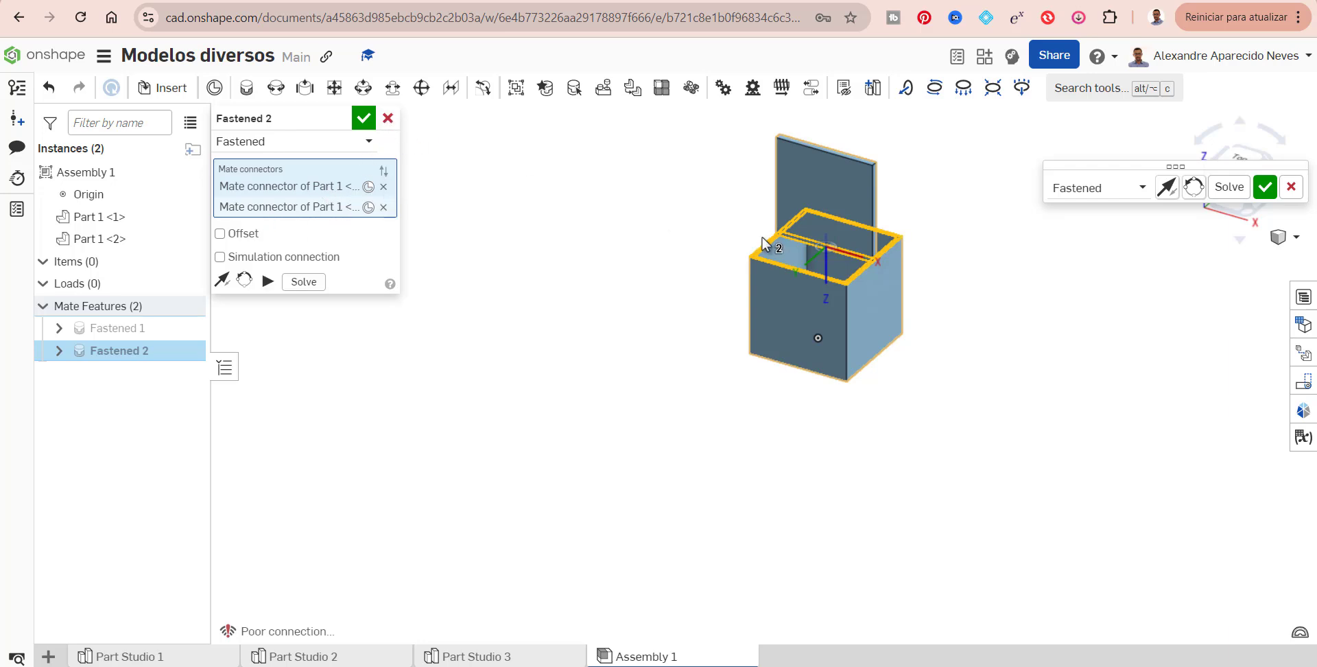
{"action": "left_click", "coordinate": [387, 118]}
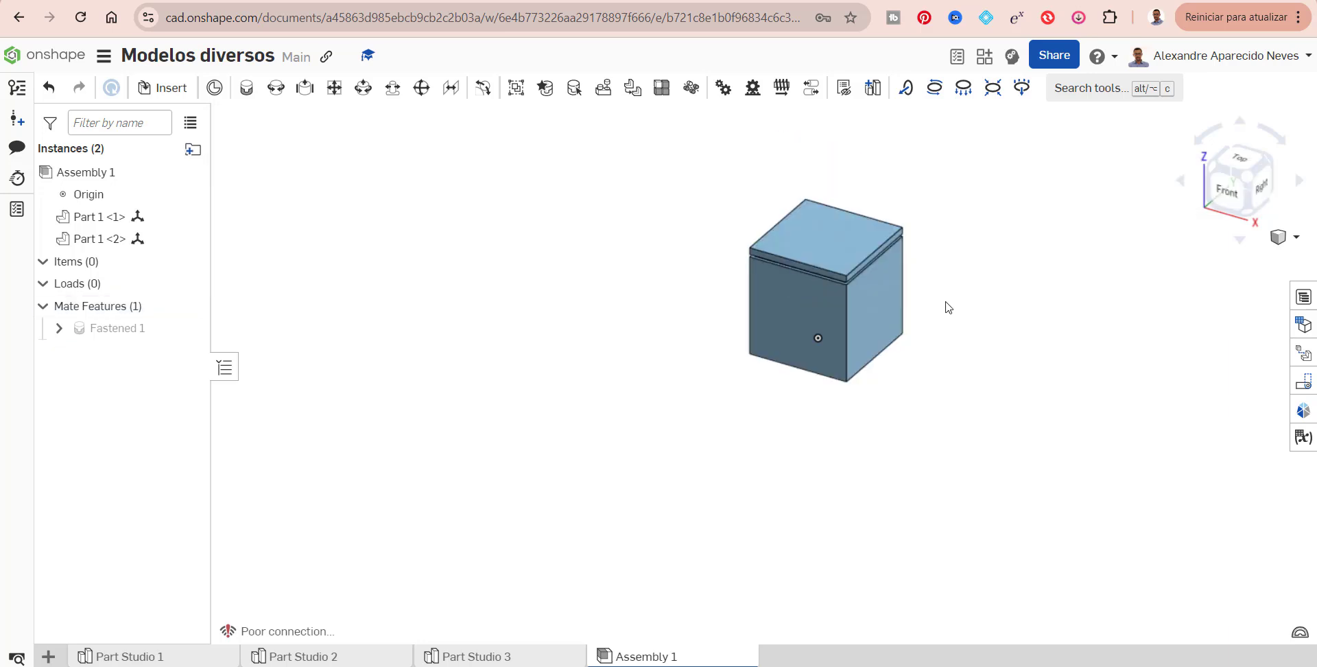
Inspect the closed box and lid assembly, including the seam along the front rim
{"action": "scroll", "coordinate": [828, 284], "scroll_direction": "up", "scroll_amount": 5}
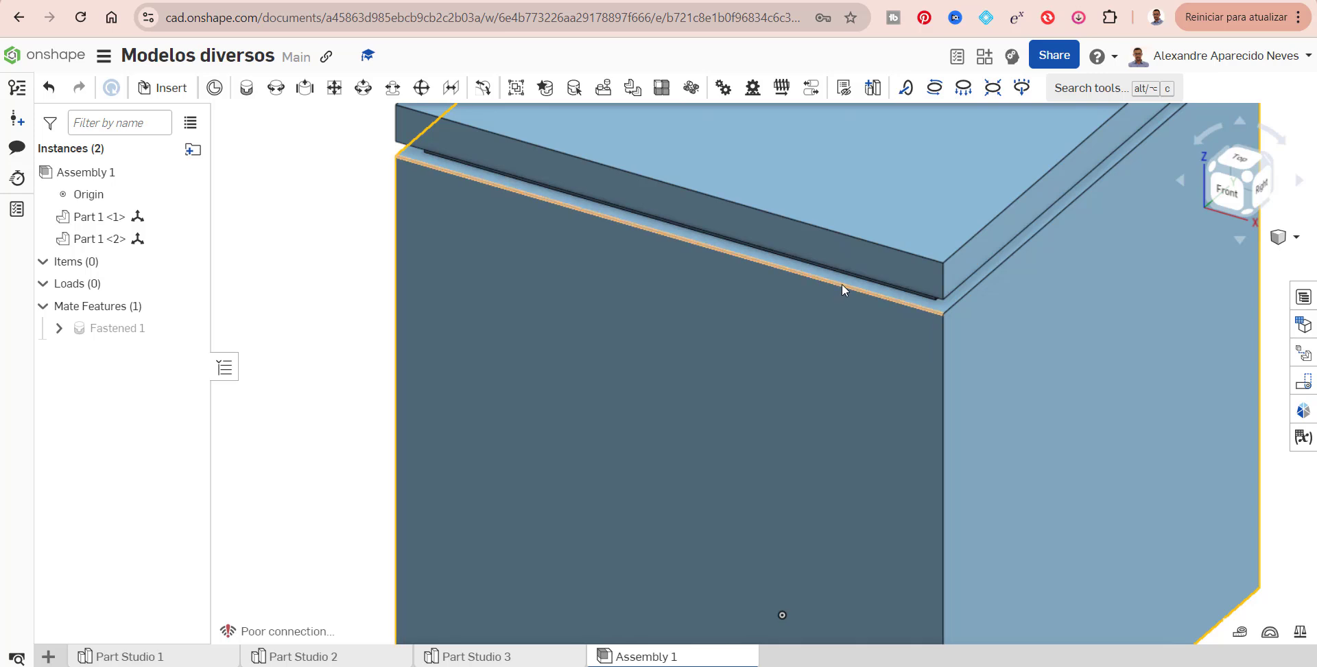
{"action": "scroll", "coordinate": [841, 284], "scroll_direction": "down", "scroll_amount": 4}
{"action": "scroll", "coordinate": [842, 282], "scroll_direction": "down", "scroll_amount": 2}
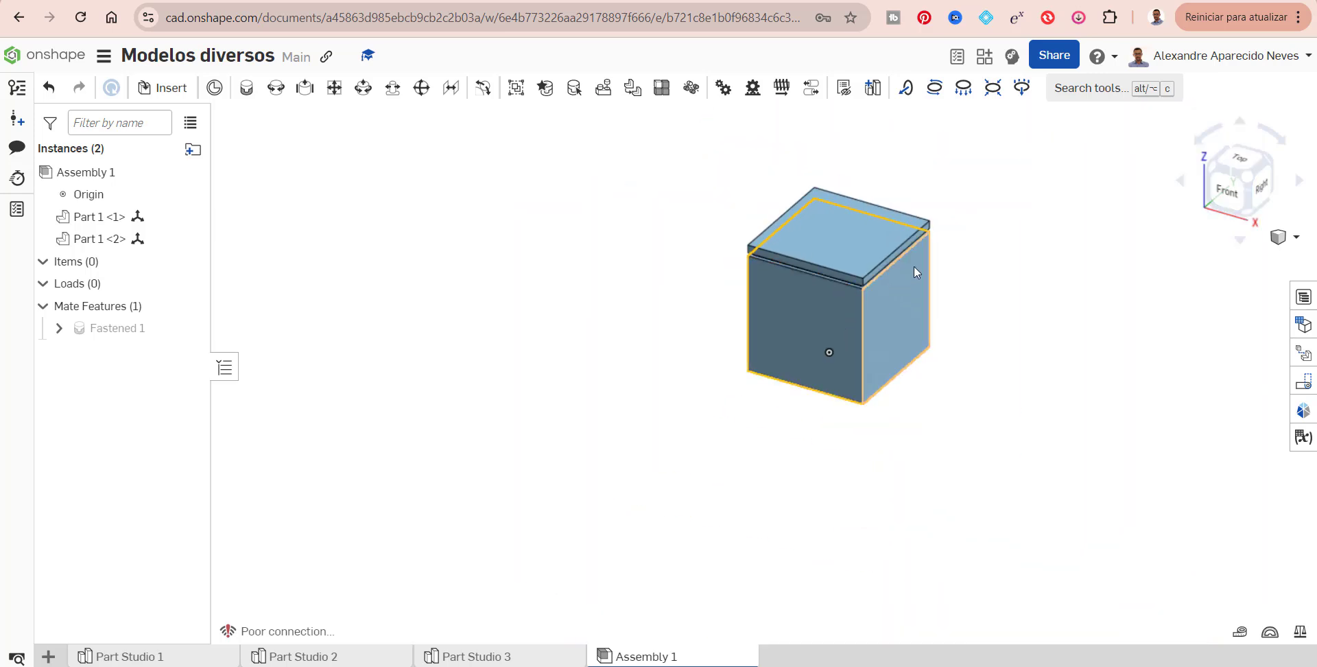
{"action": "scroll", "coordinate": [939, 335], "scroll_direction": "up", "scroll_amount": 3}
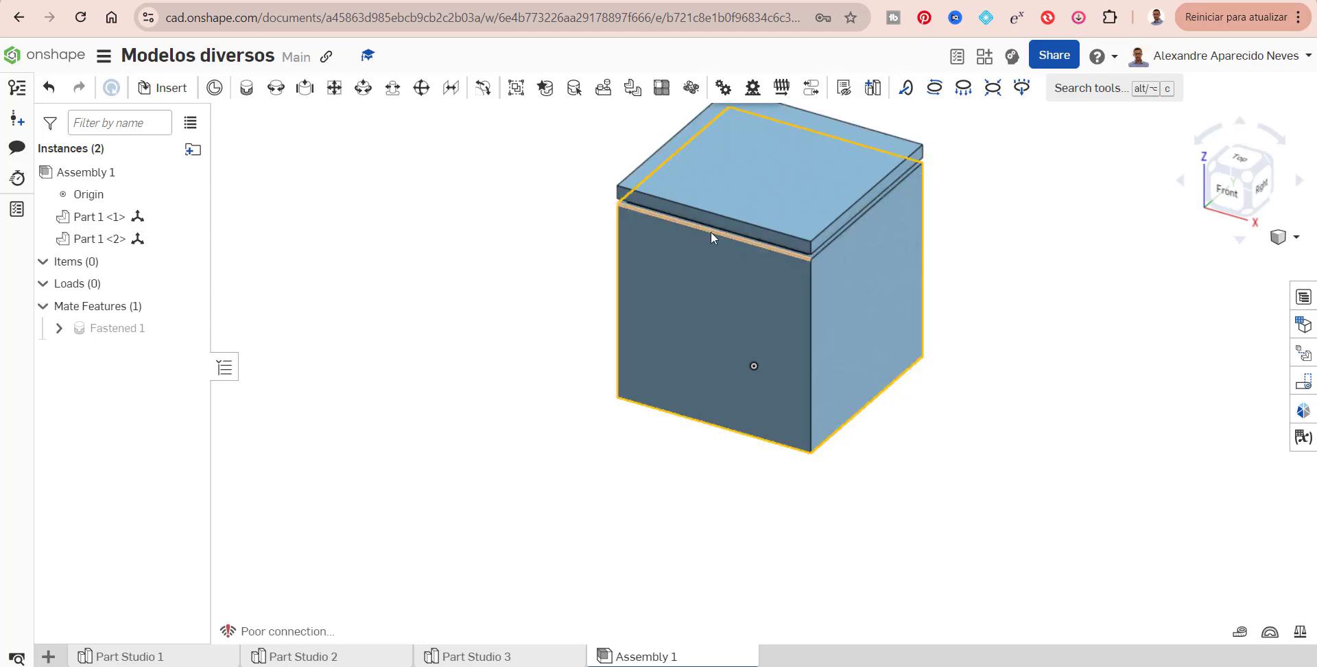
{"action": "scroll", "coordinate": [1049, 452], "scroll_direction": "down", "scroll_amount": 1}
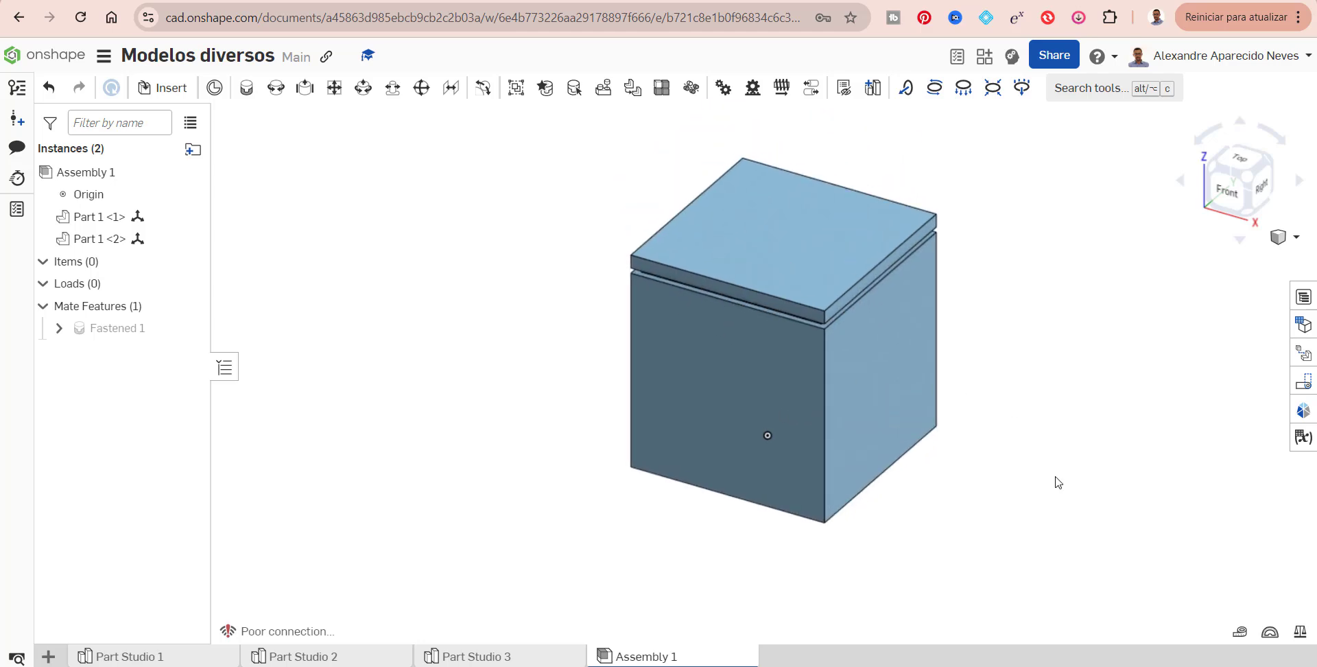
{"action": "scroll", "coordinate": [728, 327], "scroll_direction": "up", "scroll_amount": 3}
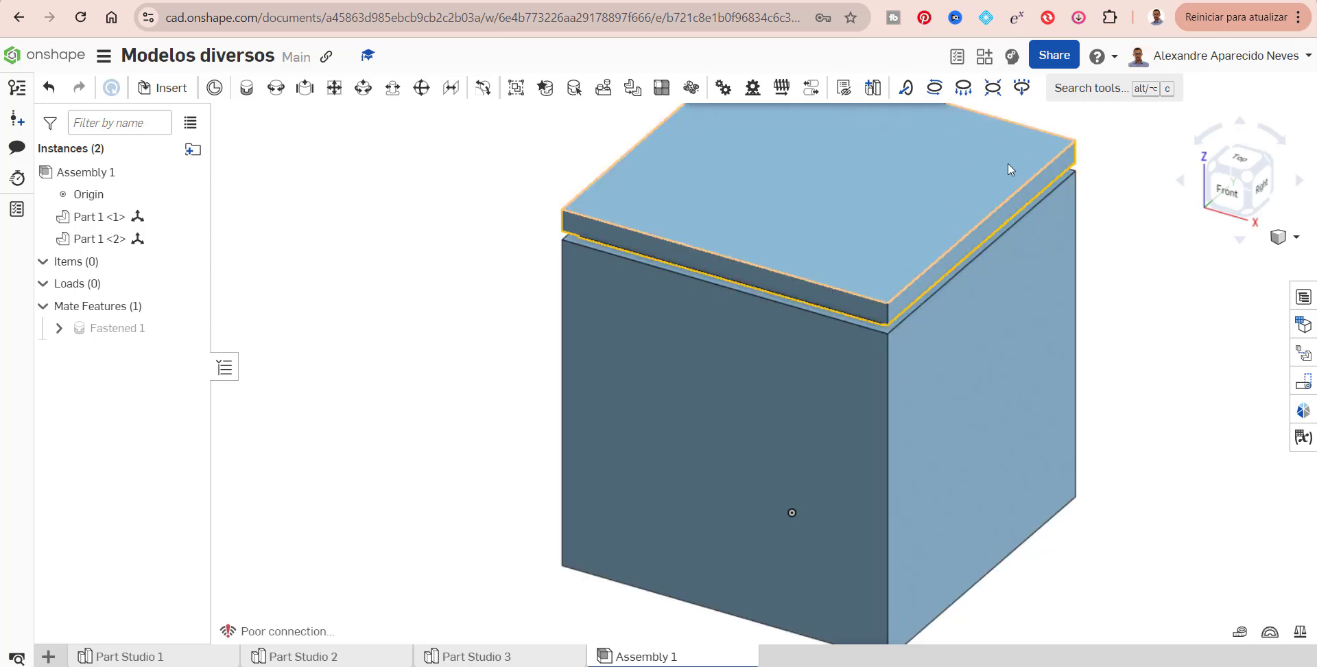
{"action": "scroll", "coordinate": [826, 261], "scroll_direction": "down", "scroll_amount": 3}
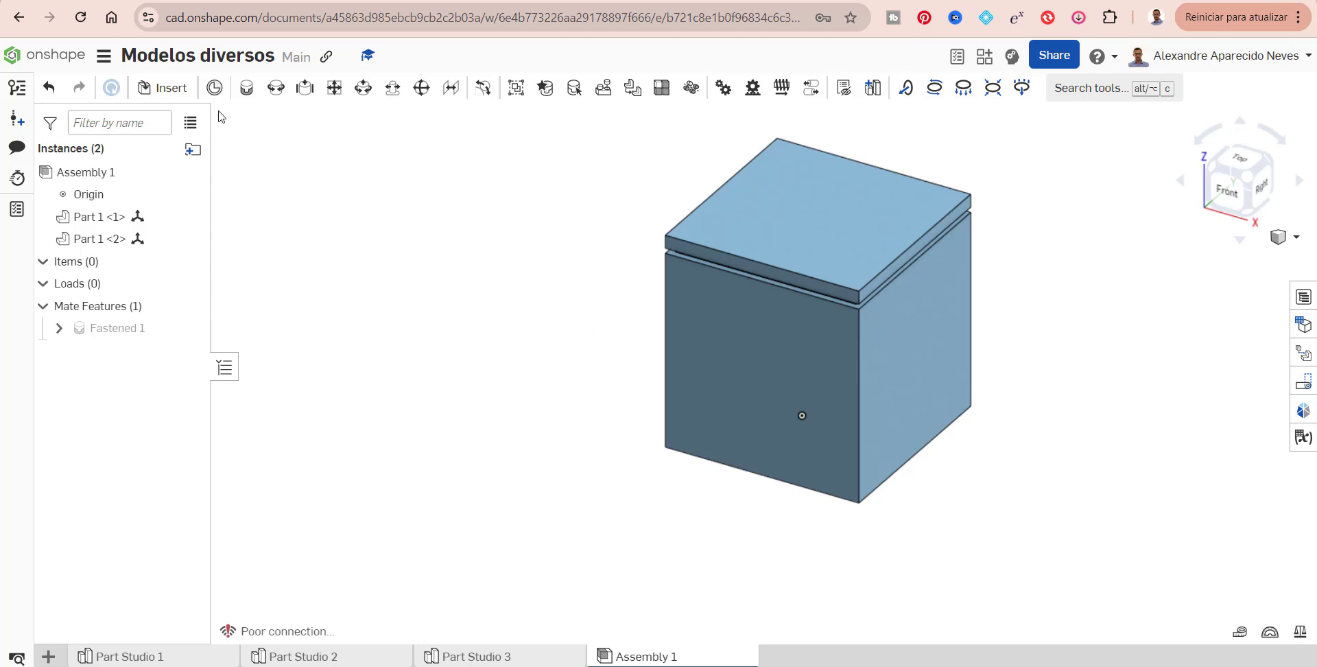
Create a new part studio and start a sketch on its Top plane
{"action": "left_click", "coordinate": [49, 657]}
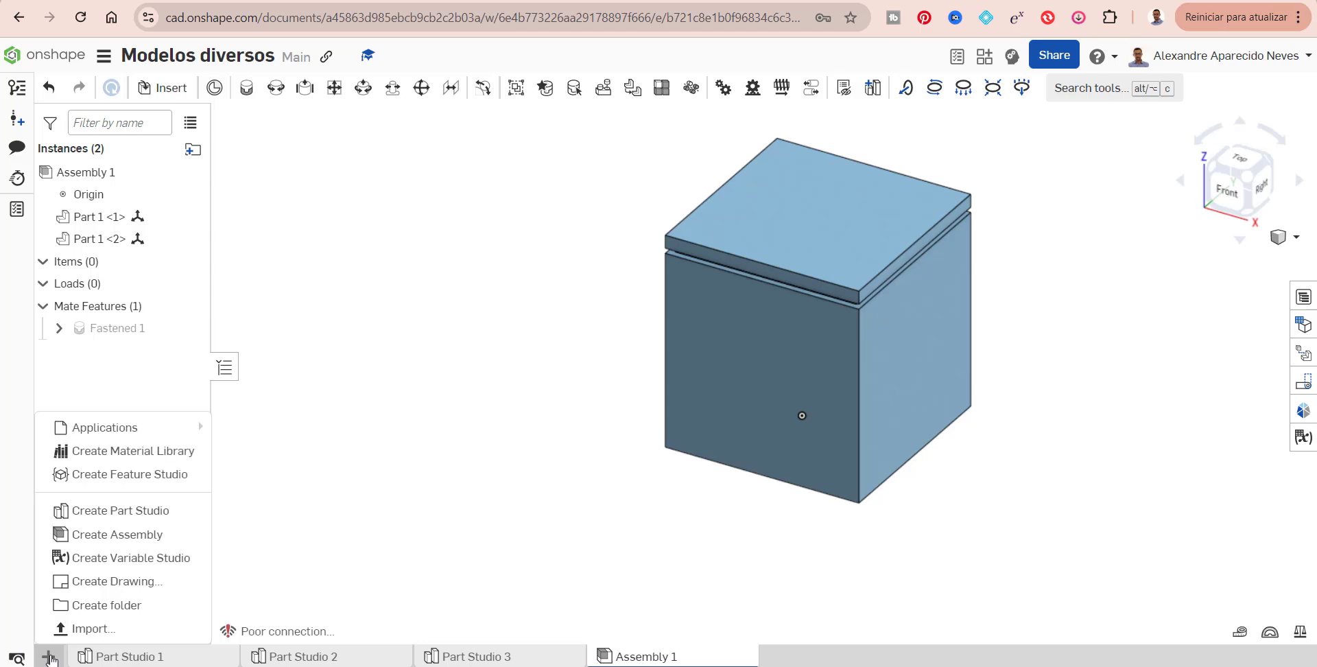
{"action": "left_click", "coordinate": [101, 510]}
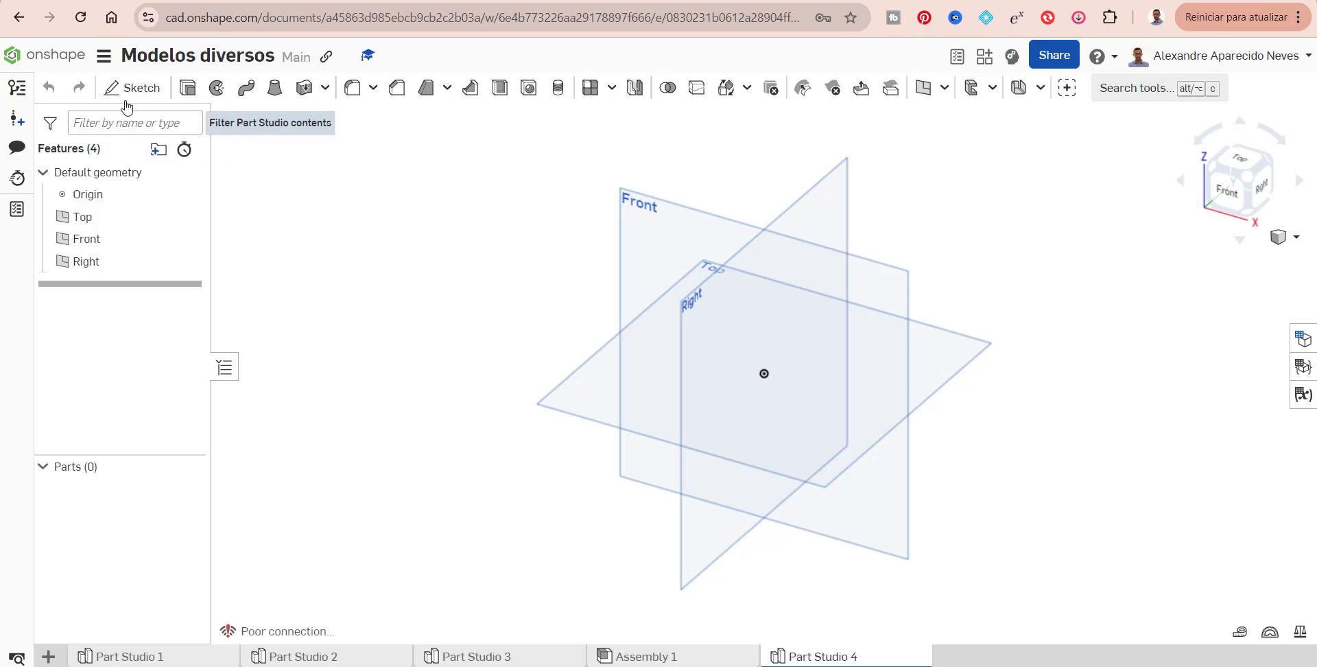
{"action": "left_click", "coordinate": [965, 362]}
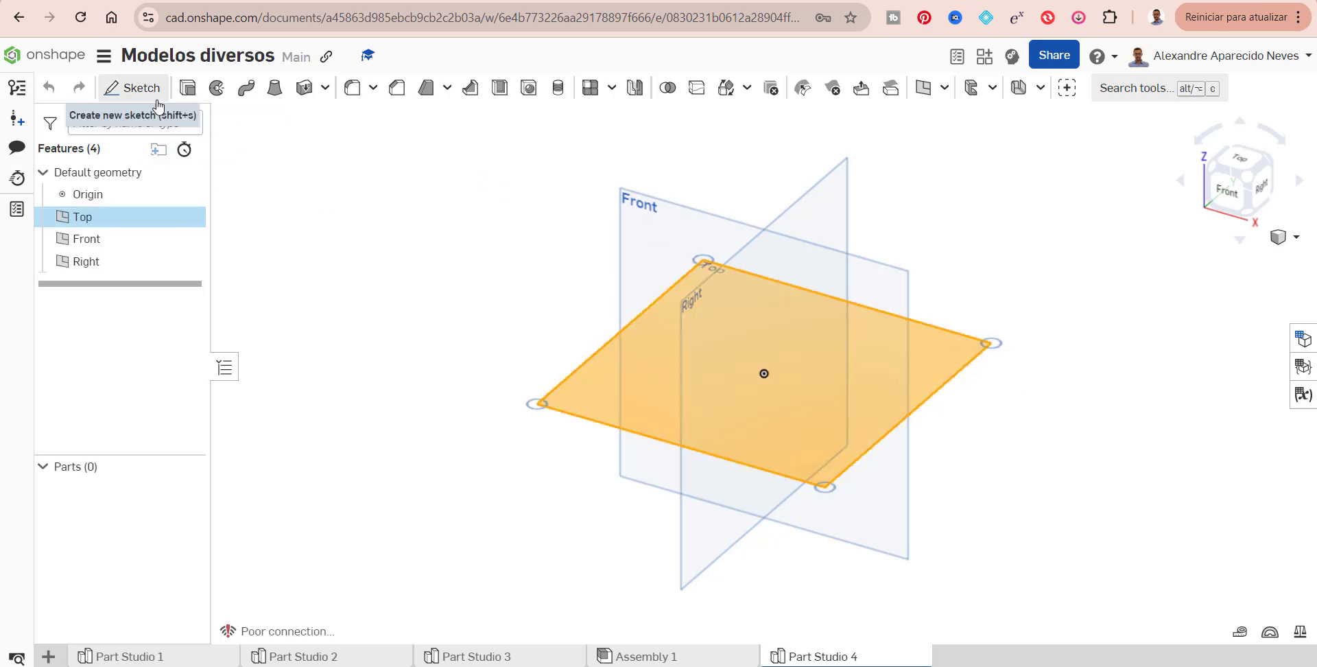
{"action": "left_click", "coordinate": [131, 88]}
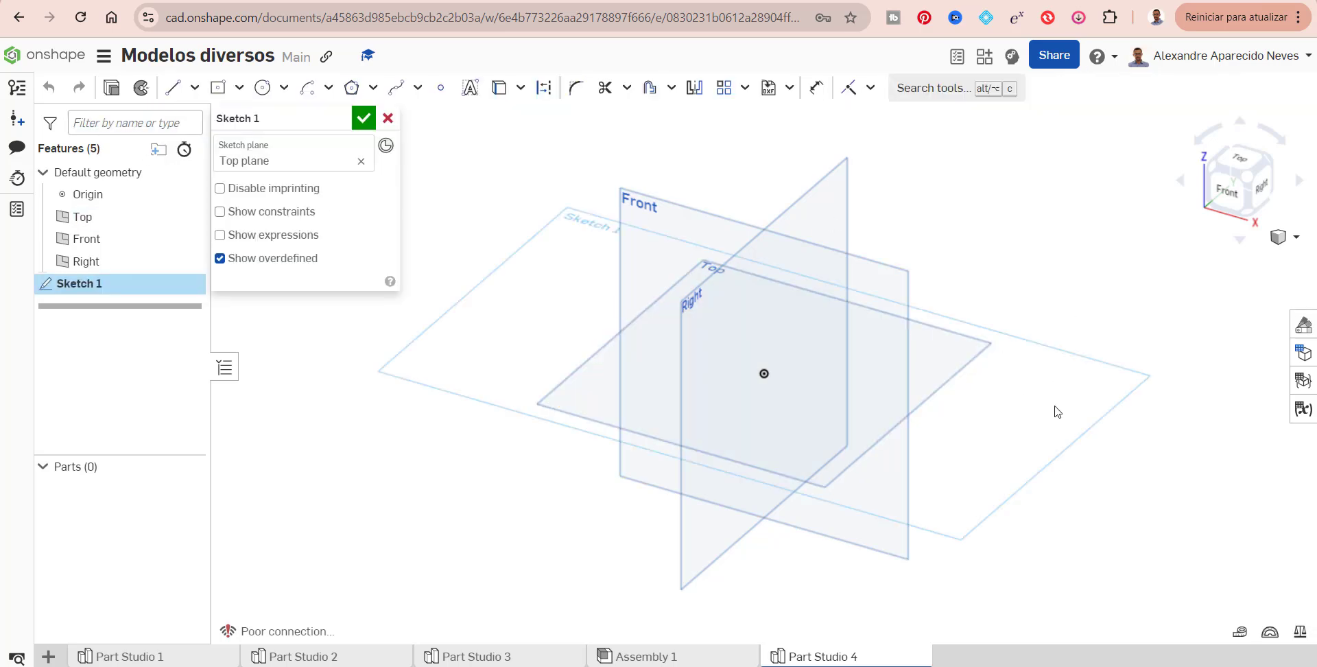
{"action": "left_click", "coordinate": [1239, 163]}
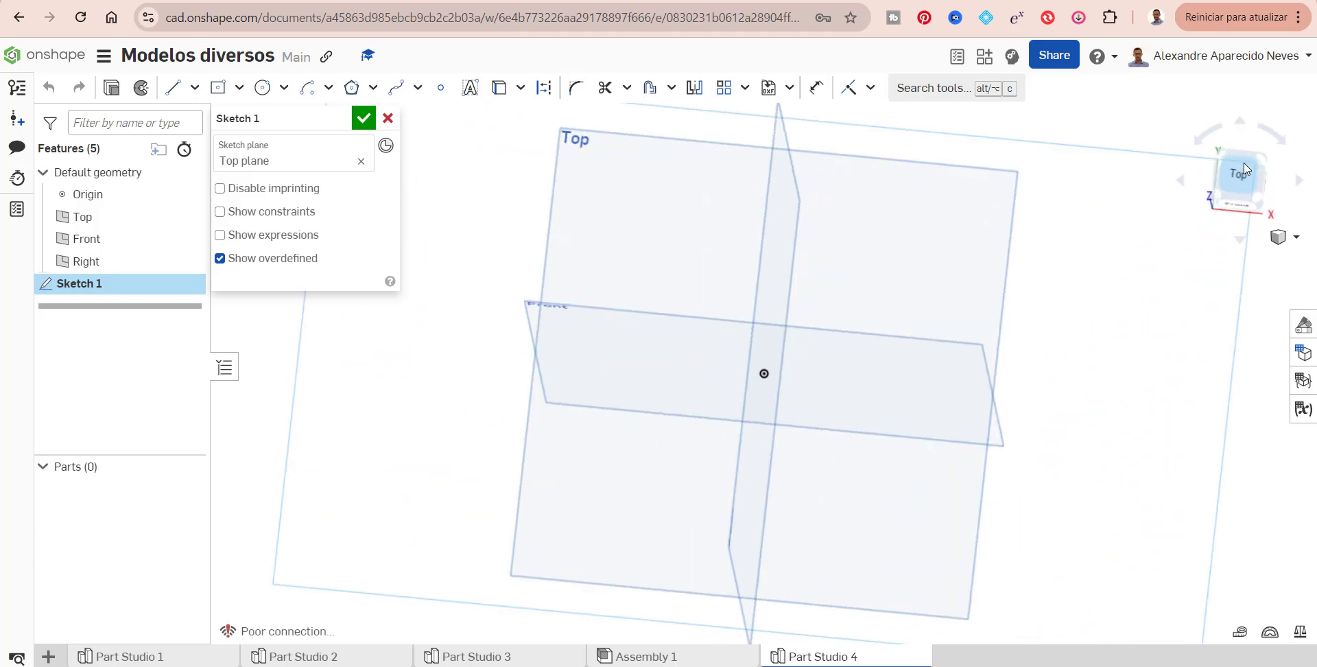
Draw a six-sided circumscribed polygon centred on the origin, with a construction circle about 65.6 mm in diameter
{"action": "left_click", "coordinate": [375, 88]}
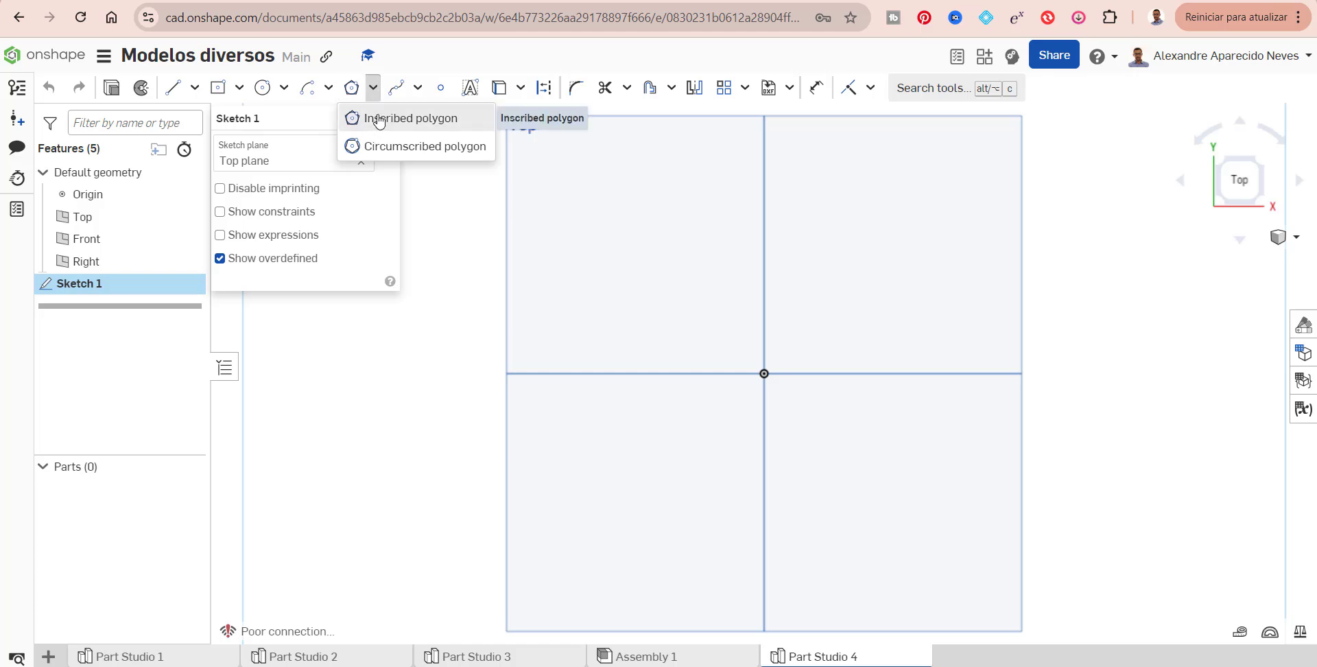
{"action": "left_click", "coordinate": [386, 150]}
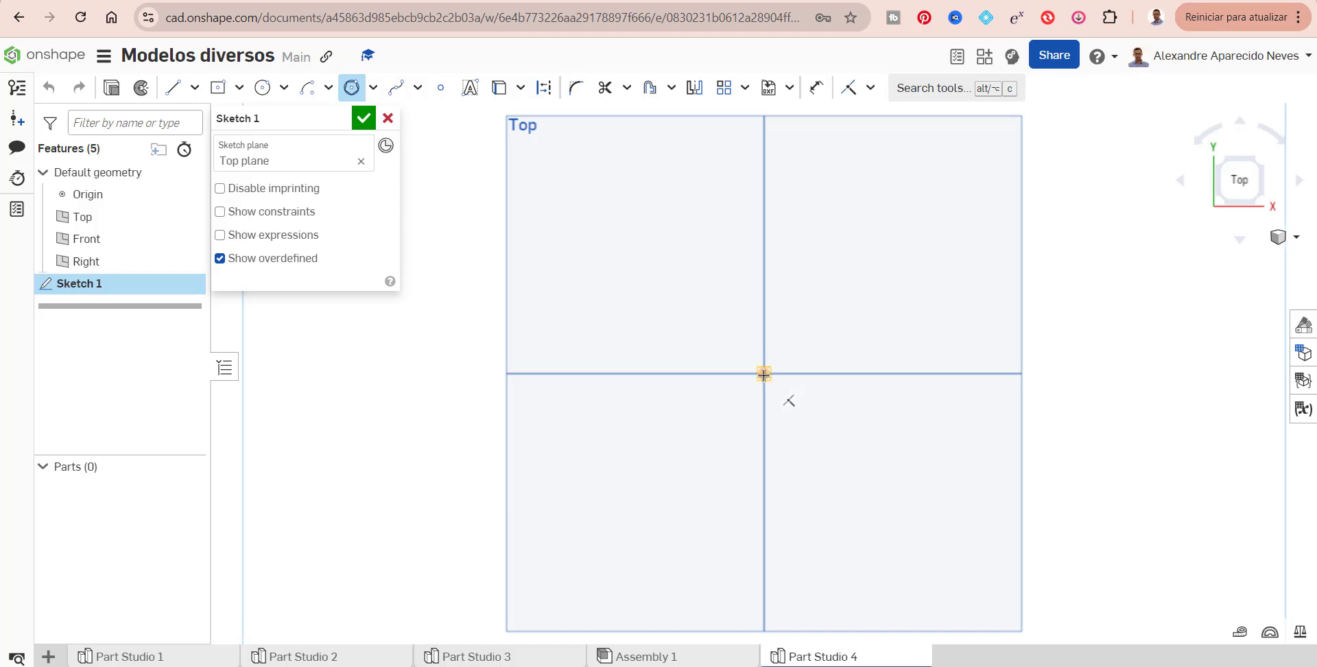
{"action": "left_click", "coordinate": [764, 373]}
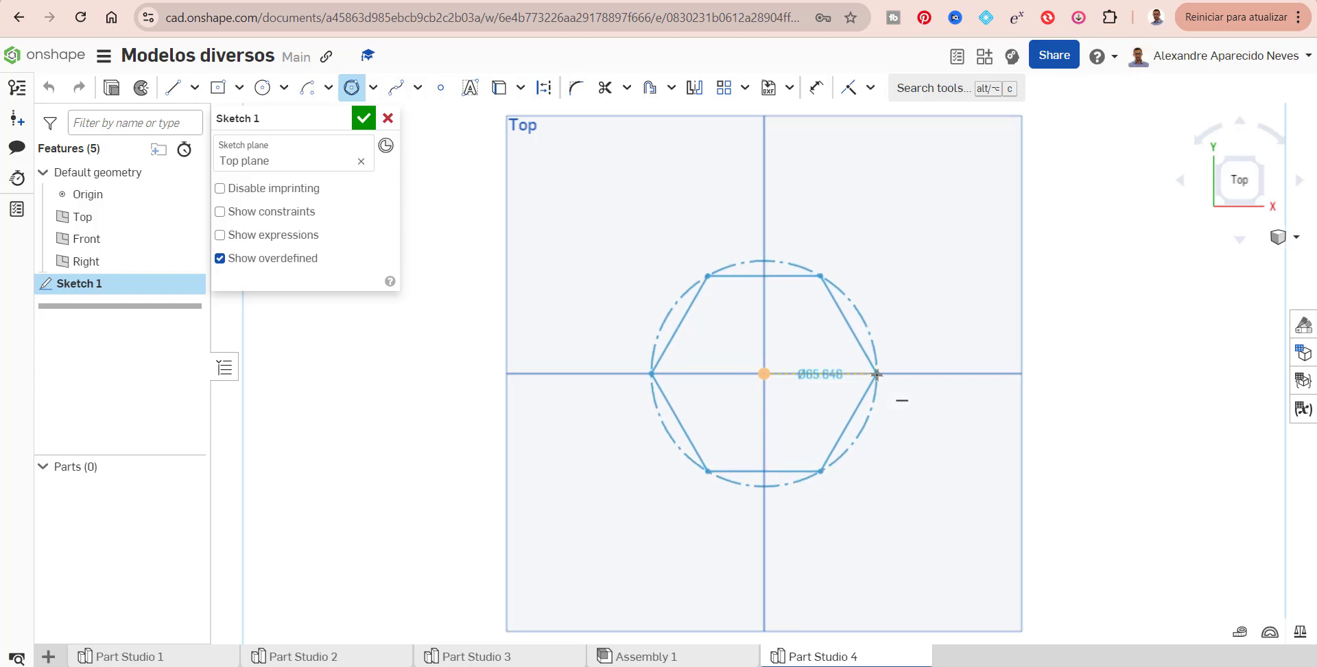
{"action": "type", "text": "18"}
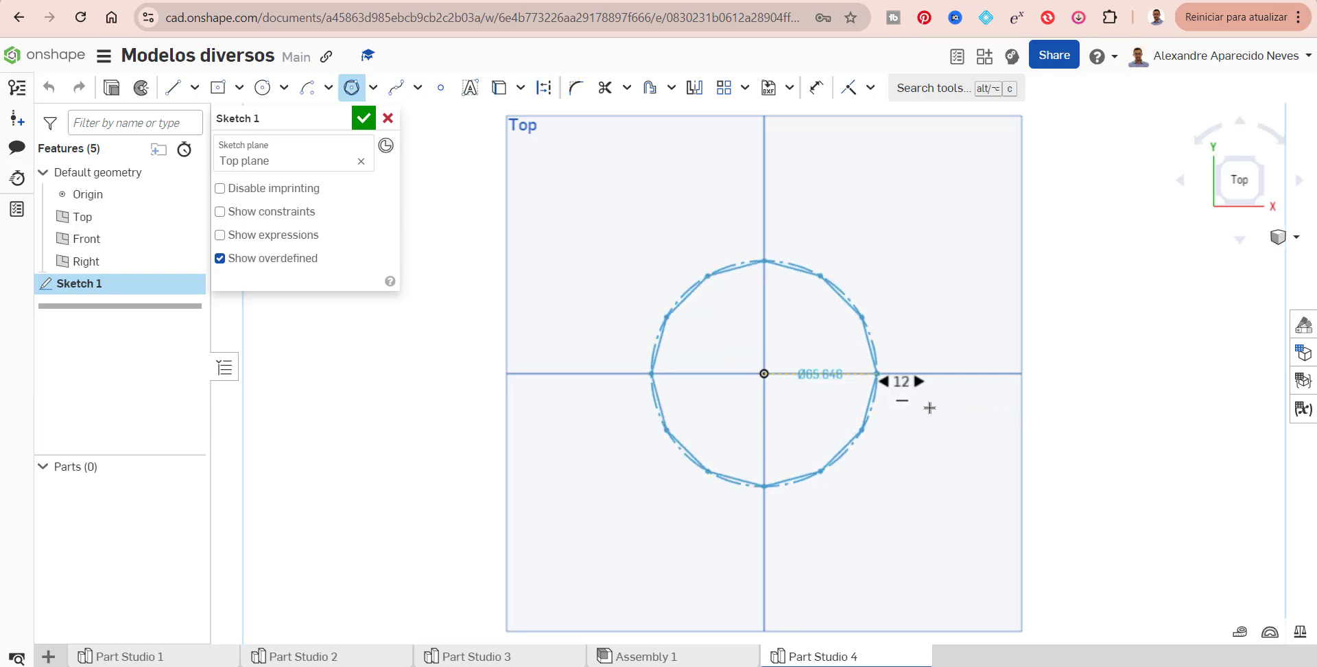
{"action": "left_click", "coordinate": [873, 404]}
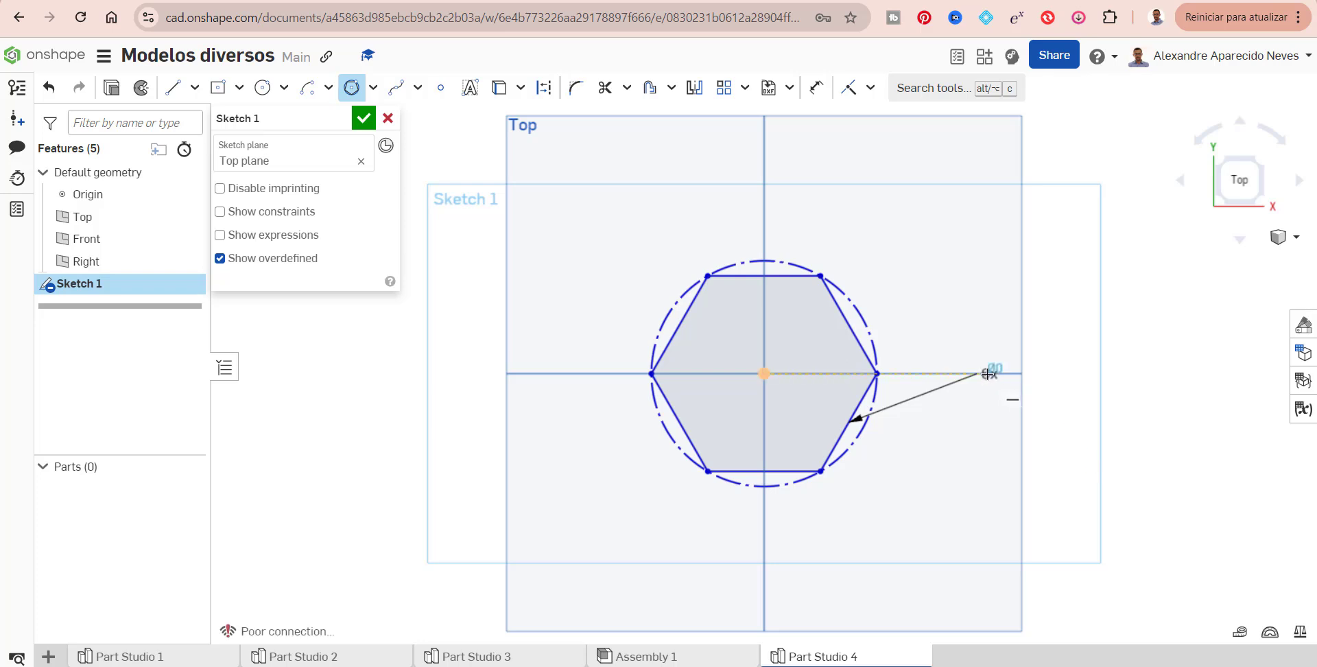
{"action": "left_click", "coordinate": [987, 374]}
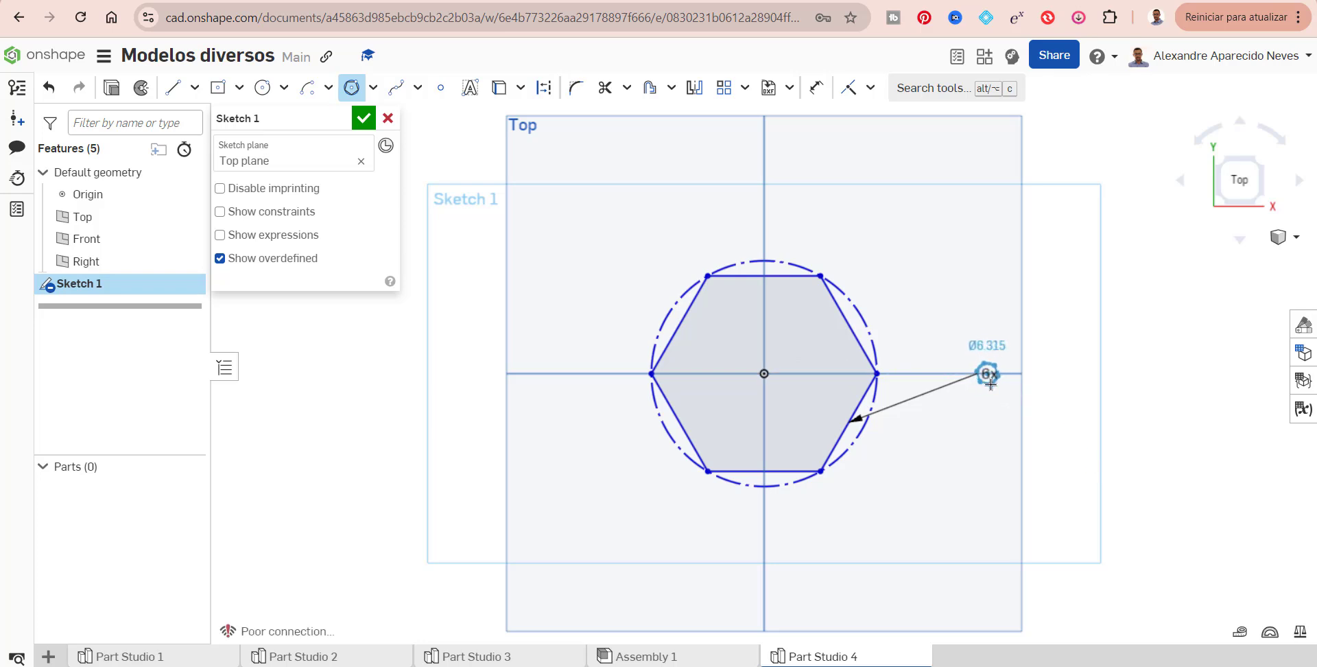
{"action": "key", "text": "Escape"}
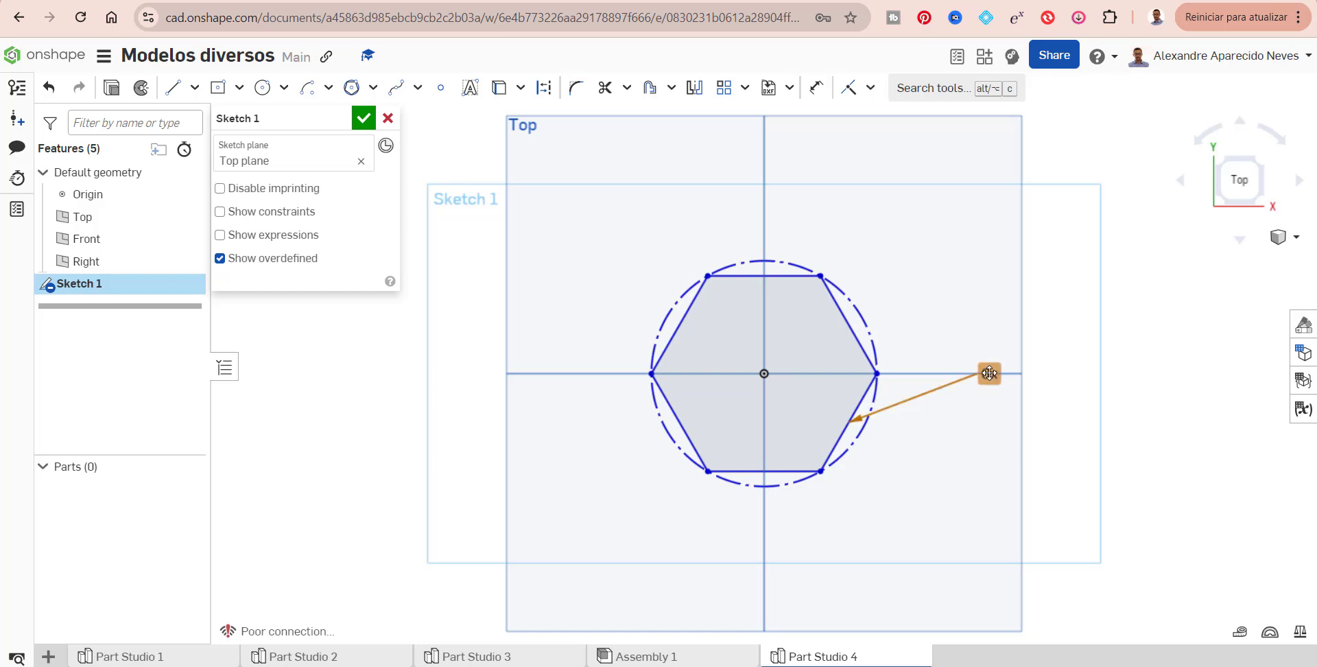
{"action": "double_click", "coordinate": [989, 374]}
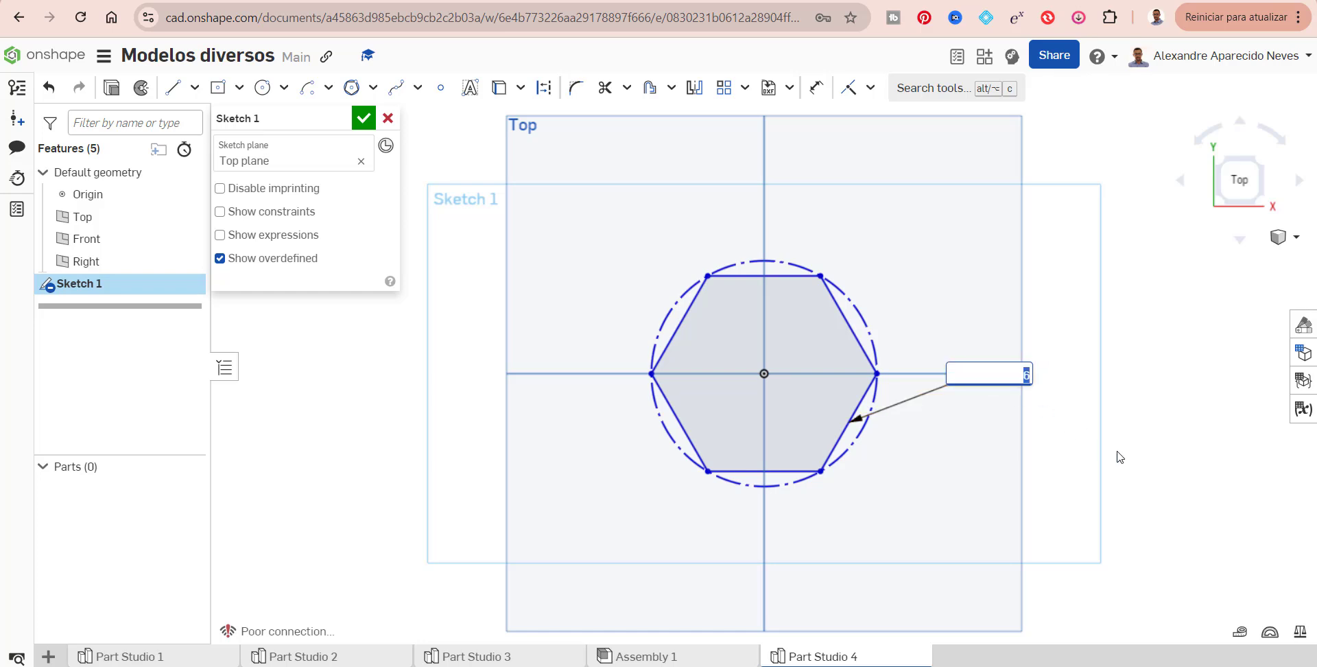
{"action": "key", "text": "Return"}
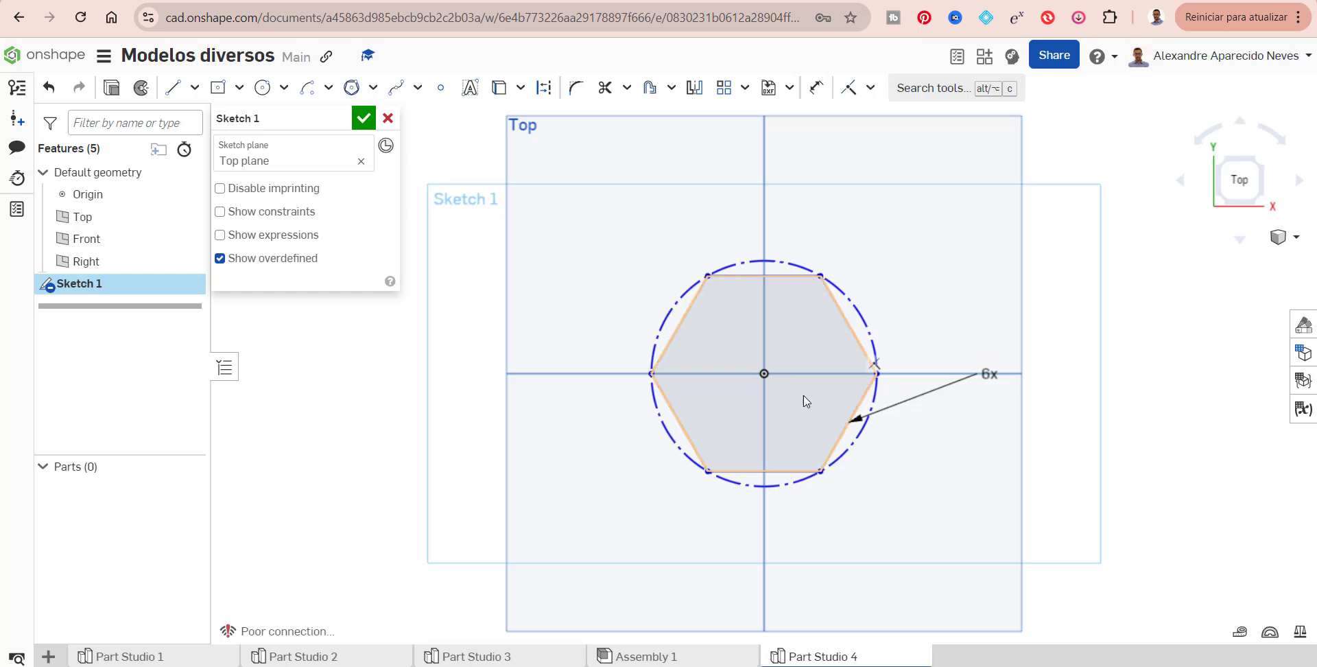
Dimension the hexagon's vertex on the horizontal axis at 40 mm from the origin and accept the sketch
{"action": "scroll", "coordinate": [892, 360], "scroll_direction": "up", "scroll_amount": 1}
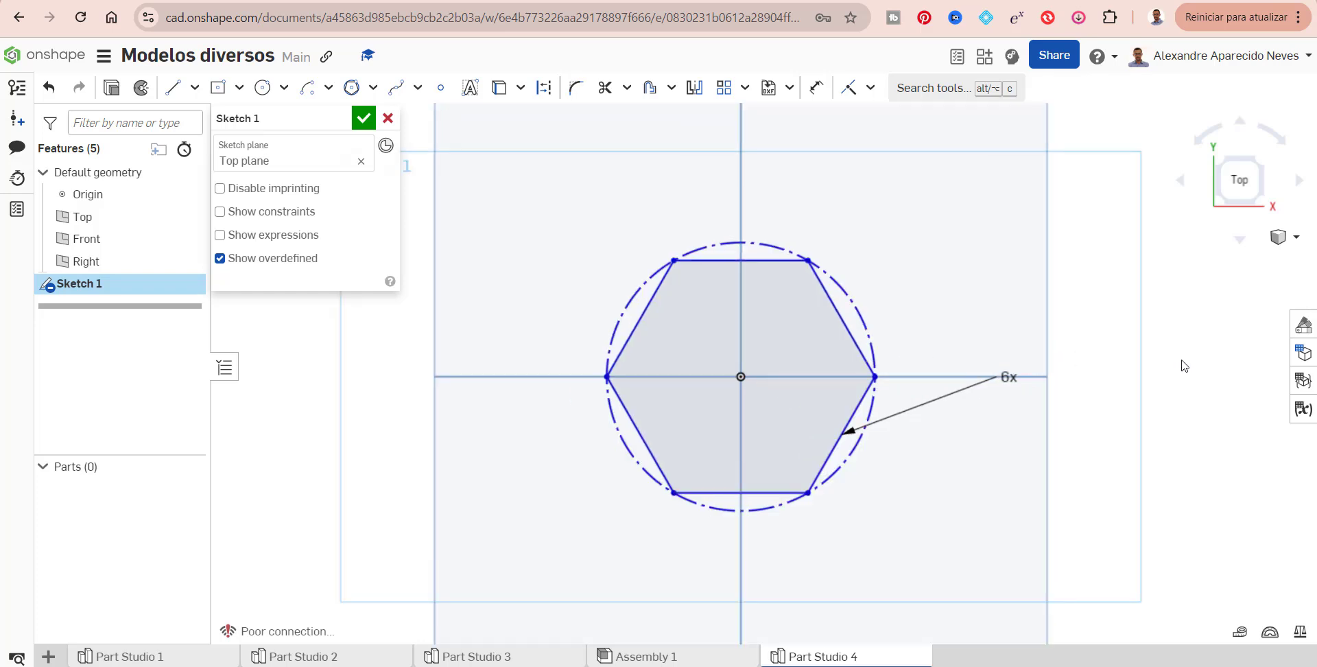
{"action": "left_click", "coordinate": [875, 367]}
{"action": "left_click", "coordinate": [966, 364]}
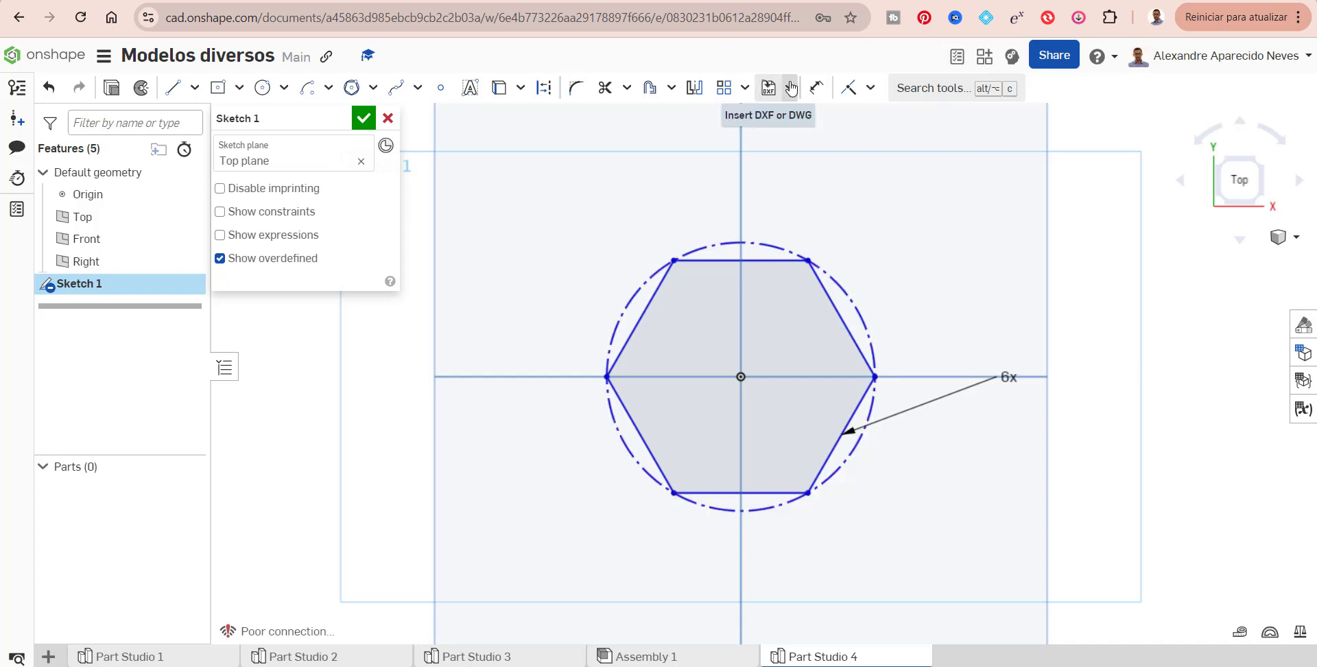
{"action": "left_click", "coordinate": [816, 88]}
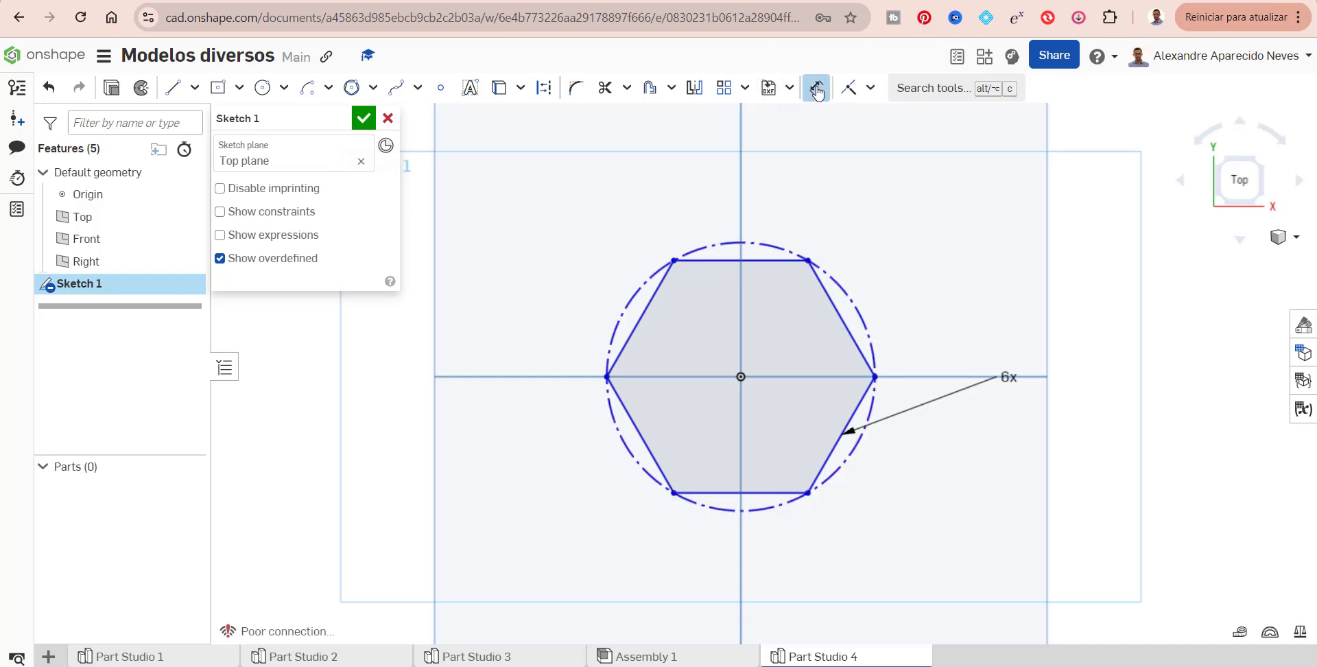
{"action": "left_click", "coordinate": [875, 376]}
{"action": "left_click", "coordinate": [741, 376]}
{"action": "left_click", "coordinate": [827, 165]}
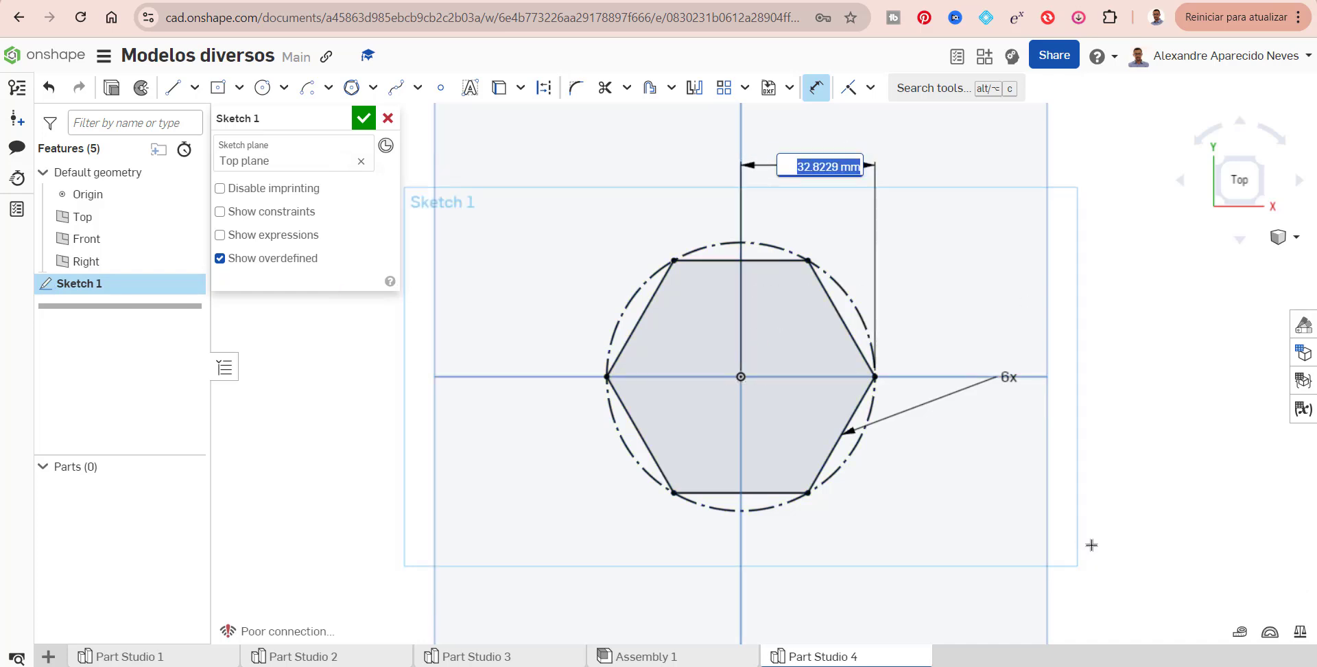
{"action": "type", "text": "40"}
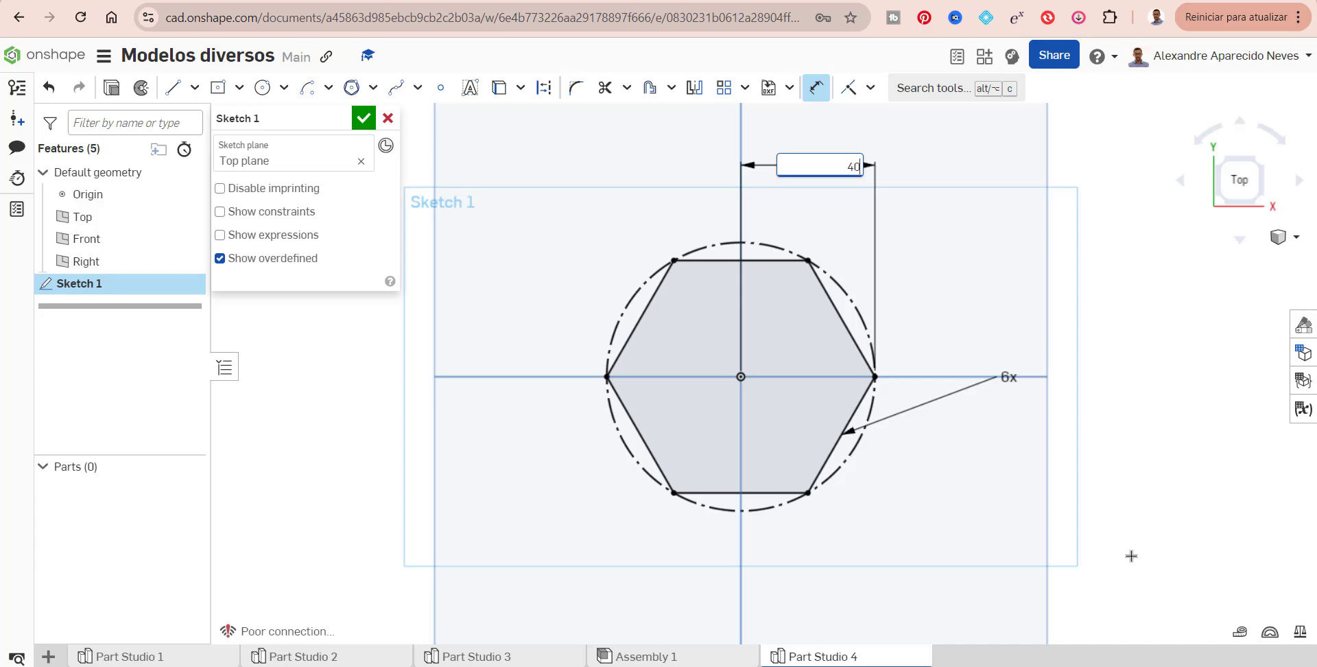
{"action": "key", "text": "Return"}
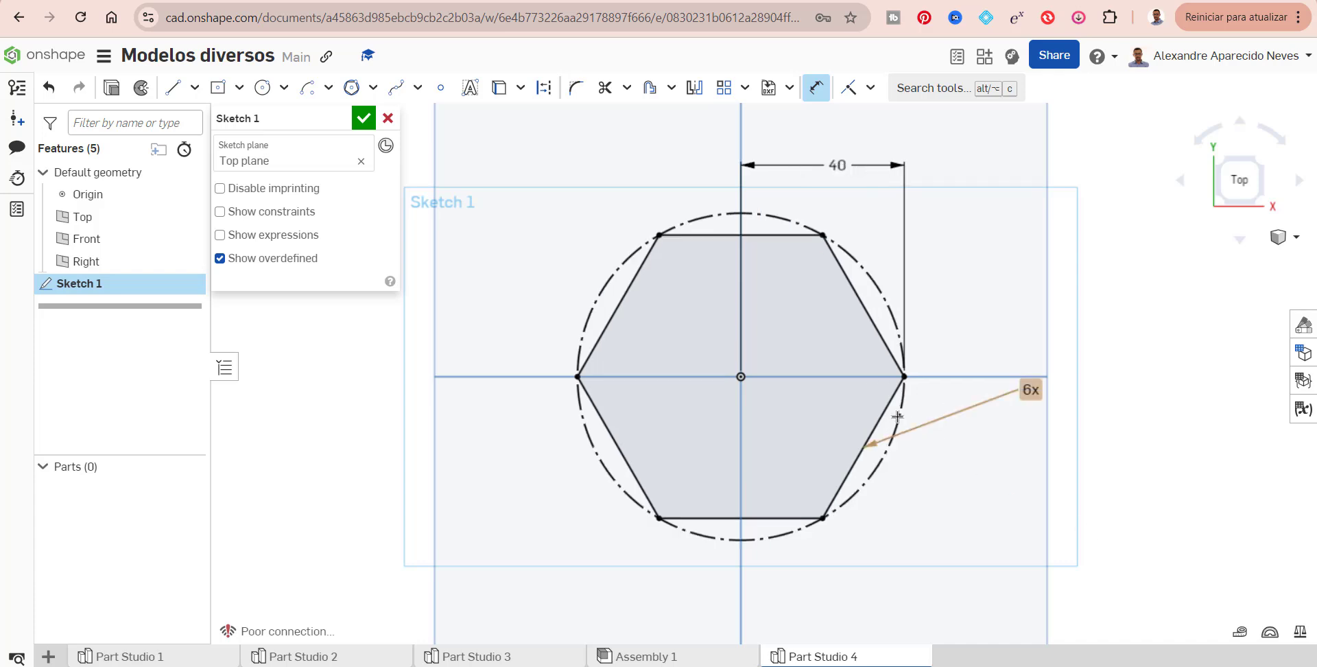
{"action": "left_click", "coordinate": [362, 120]}
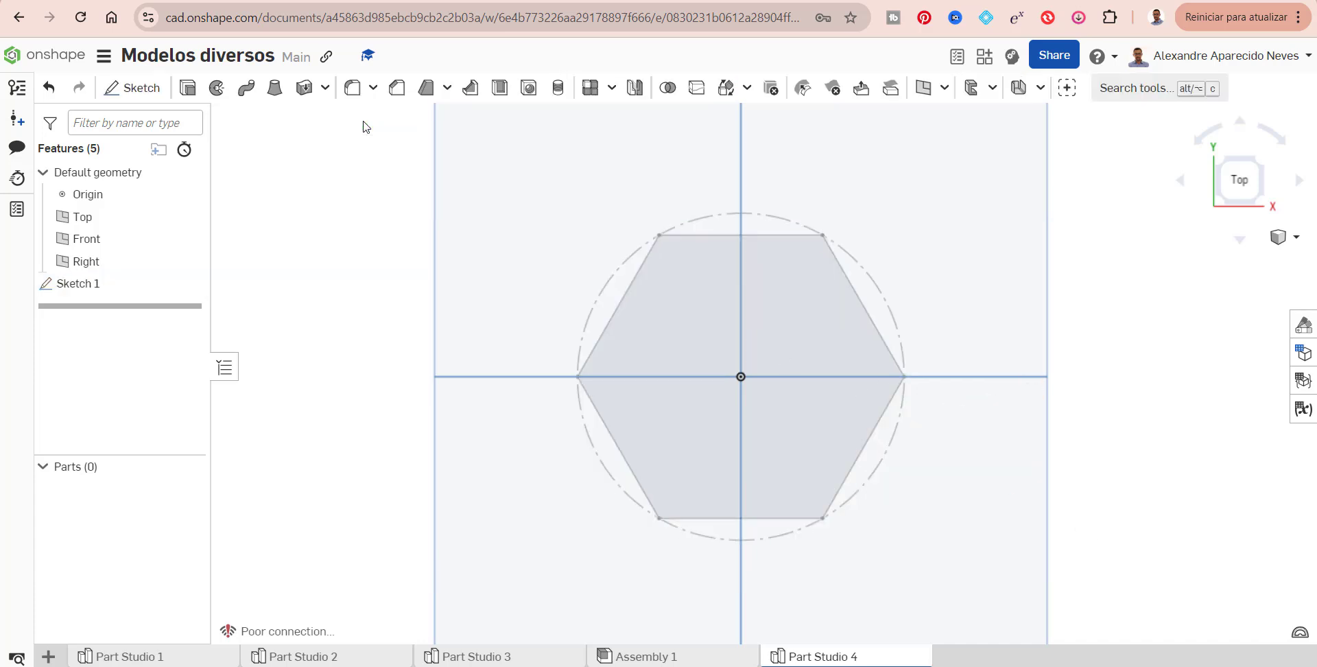
{"action": "left_click", "coordinate": [1265, 173]}
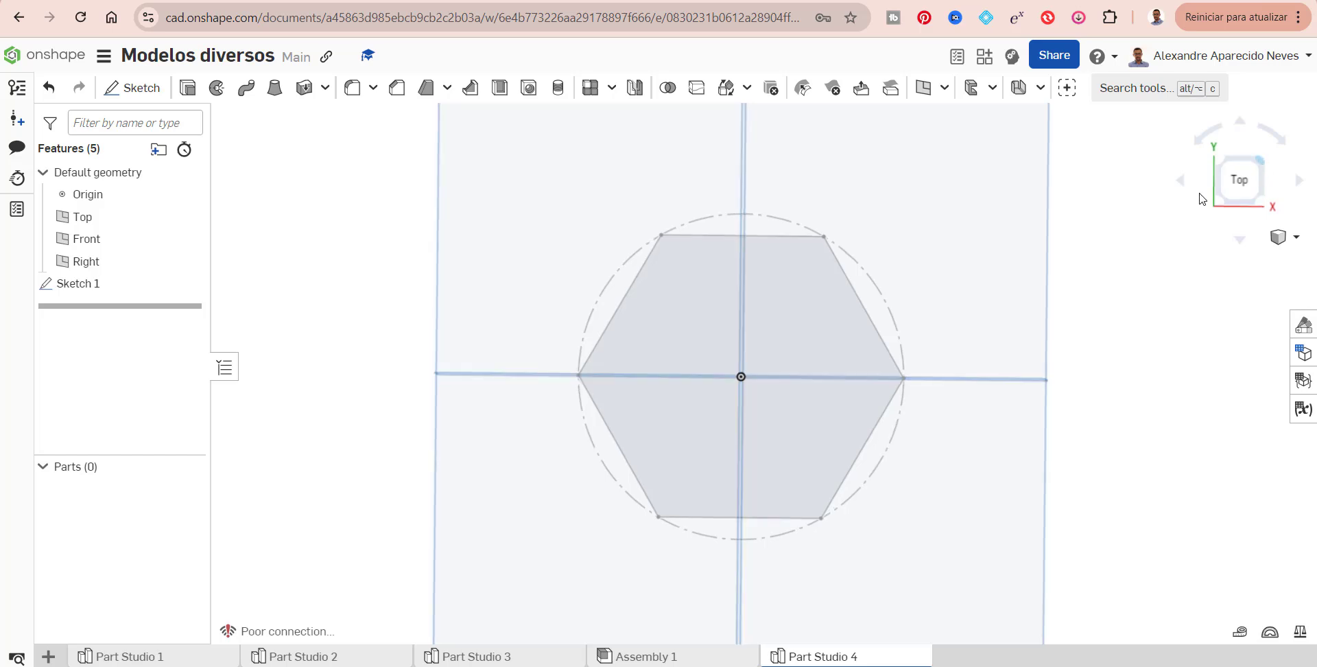
{"action": "scroll", "coordinate": [764, 390], "scroll_direction": "up", "scroll_amount": 3}
{"action": "scroll", "coordinate": [765, 387], "scroll_direction": "down", "scroll_amount": 3}
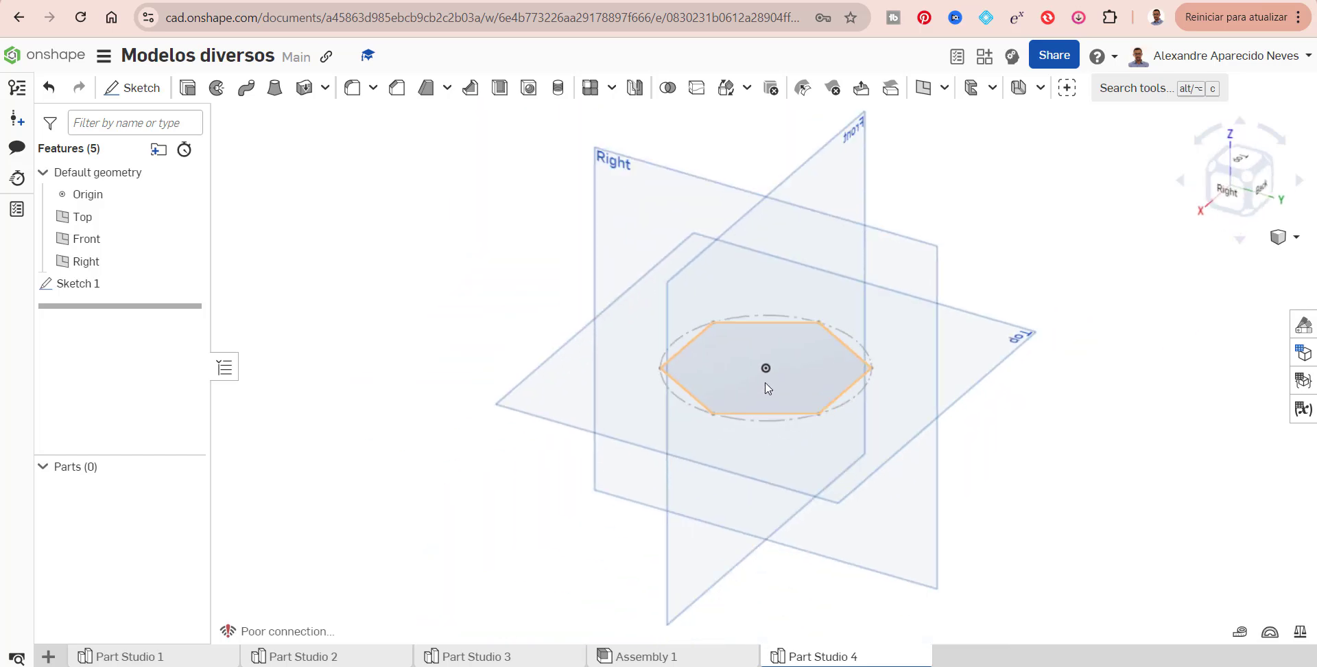
Edit the first hexagon sketch, set the distance from the origin to its vertex to 20 mm, and accept the sketch
{"action": "double_click", "coordinate": [83, 288]}
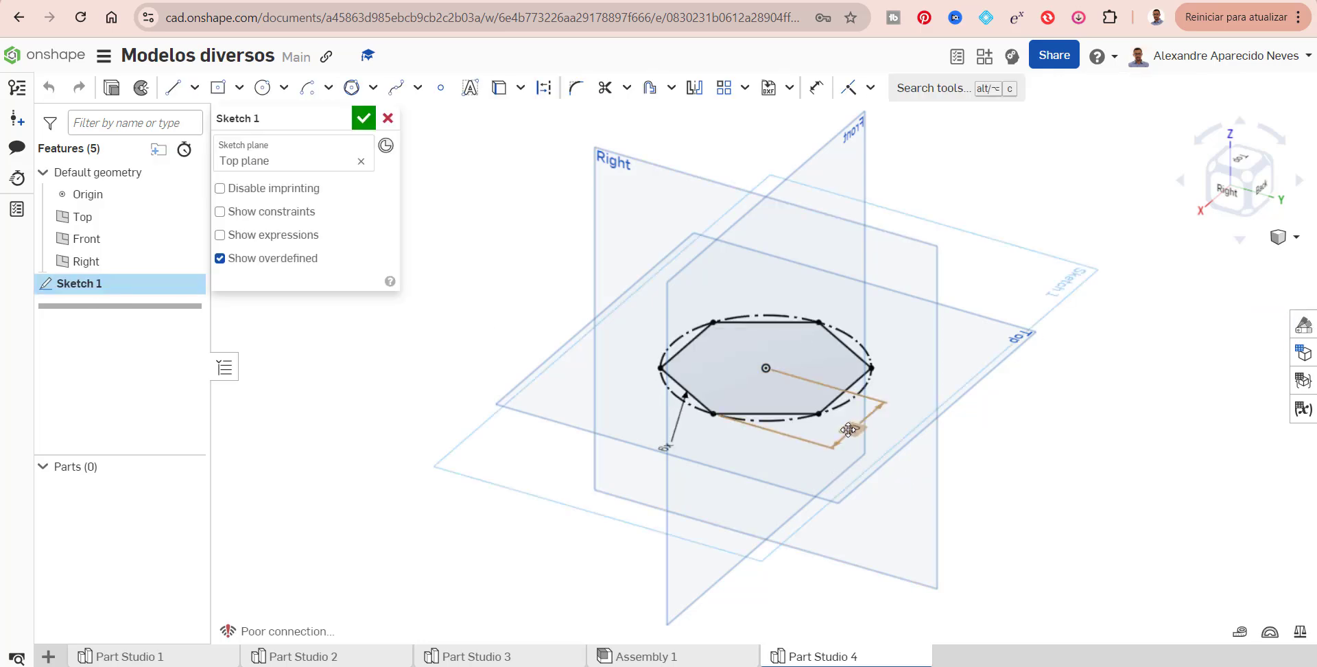
{"action": "double_click", "coordinate": [849, 429]}
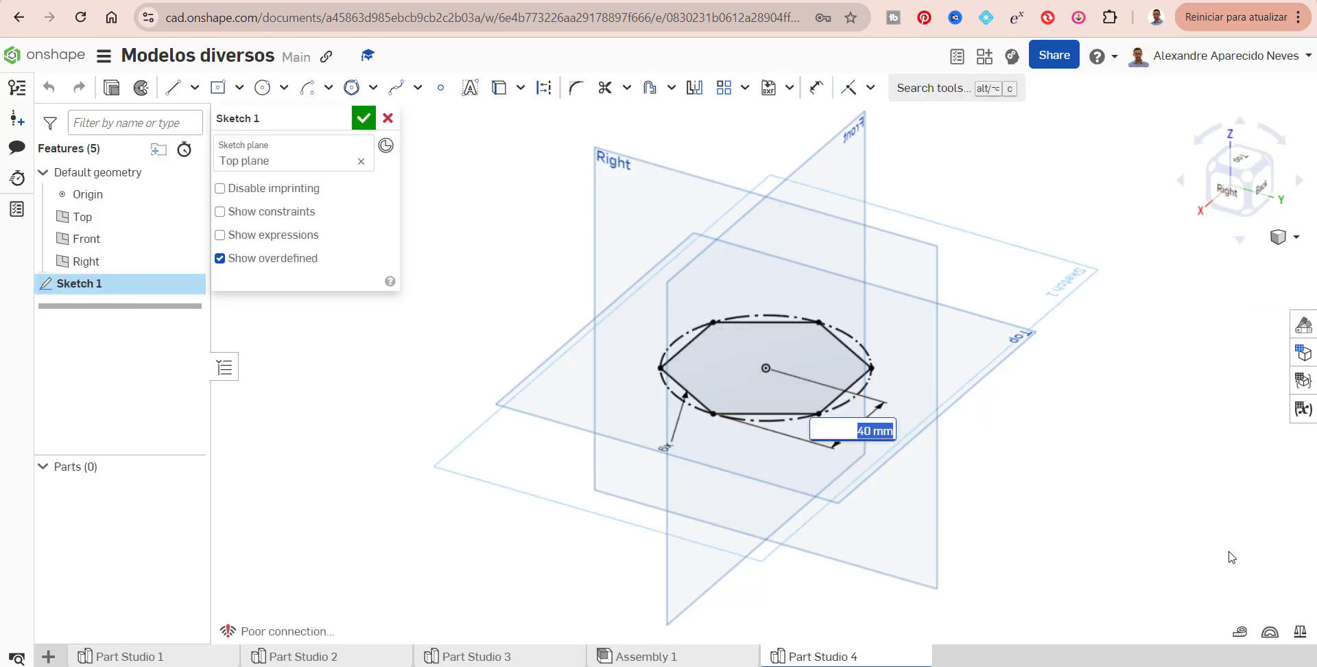
{"action": "type", "text": "20"}
{"action": "key", "text": "Return"}
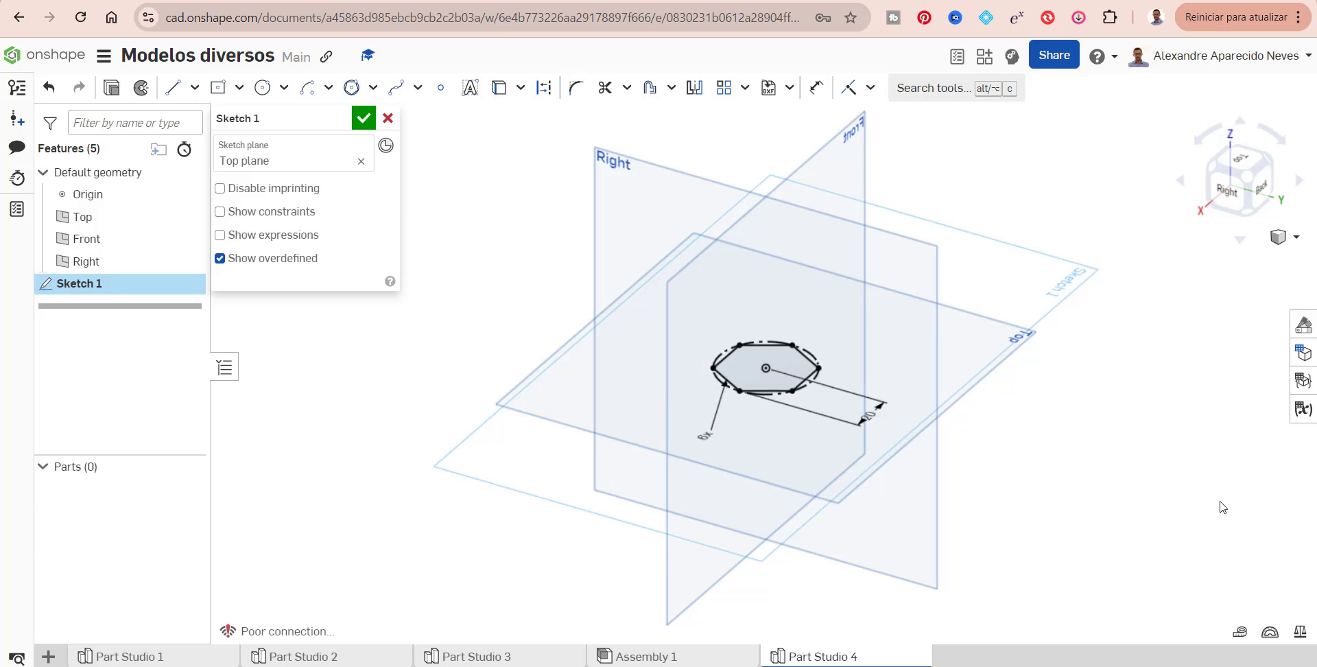
{"action": "left_click", "coordinate": [364, 118]}
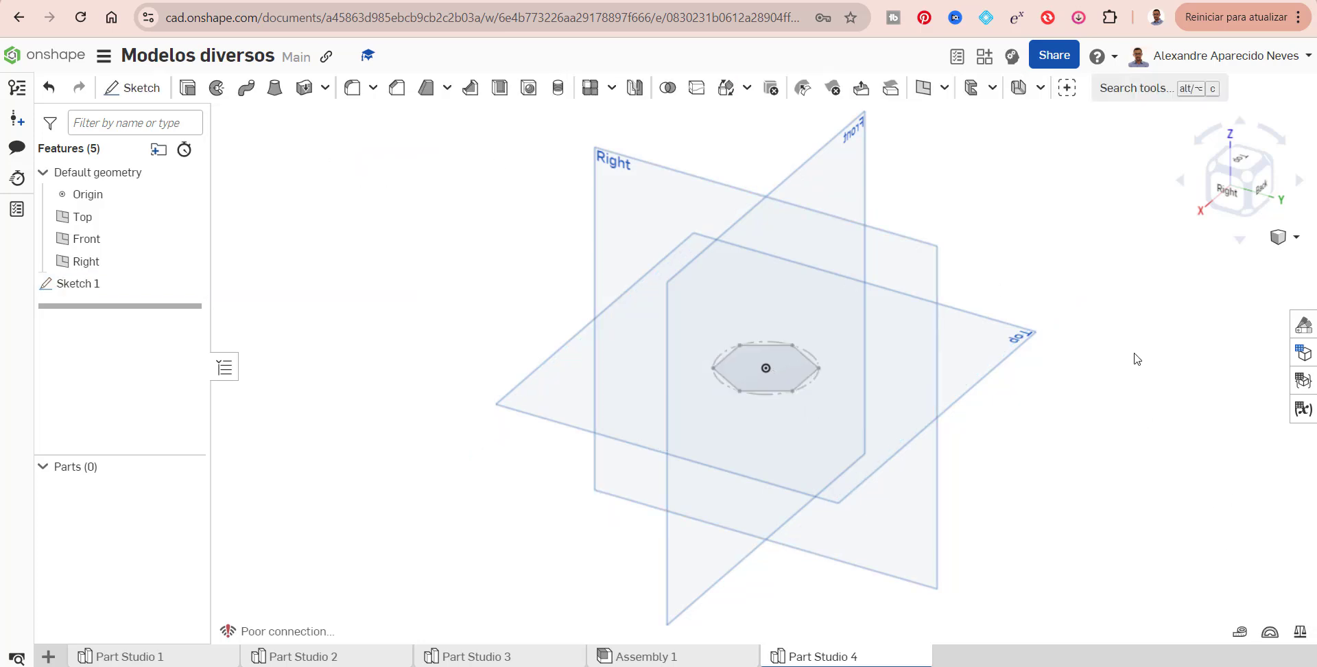
Create a plane offset 45 mm above the Top plane
{"action": "left_click", "coordinate": [945, 88]}
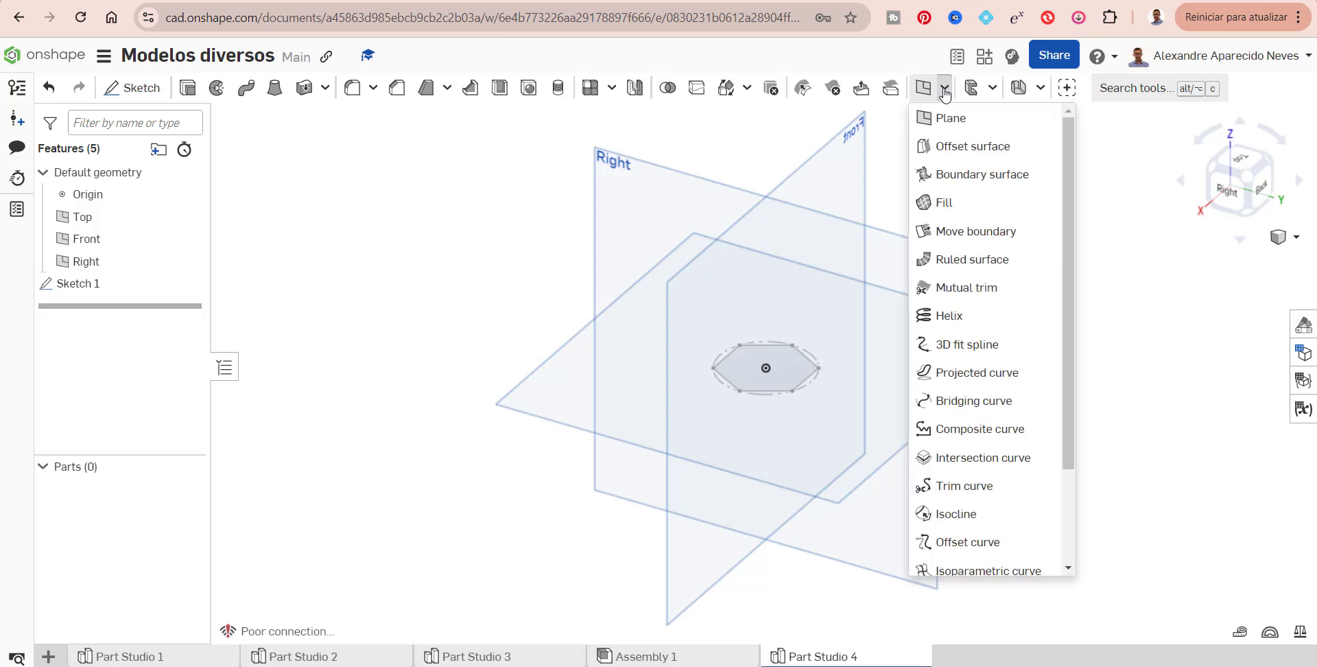
{"action": "left_click", "coordinate": [946, 118]}
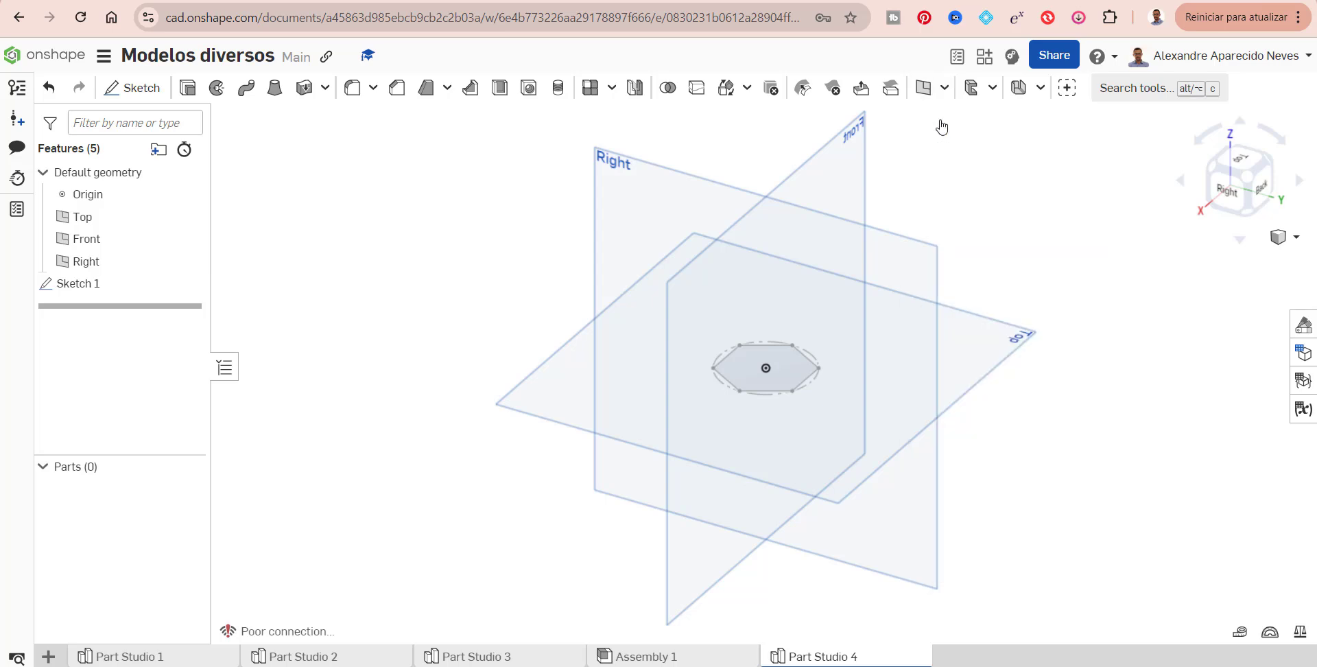
{"action": "left_click", "coordinate": [1019, 346]}
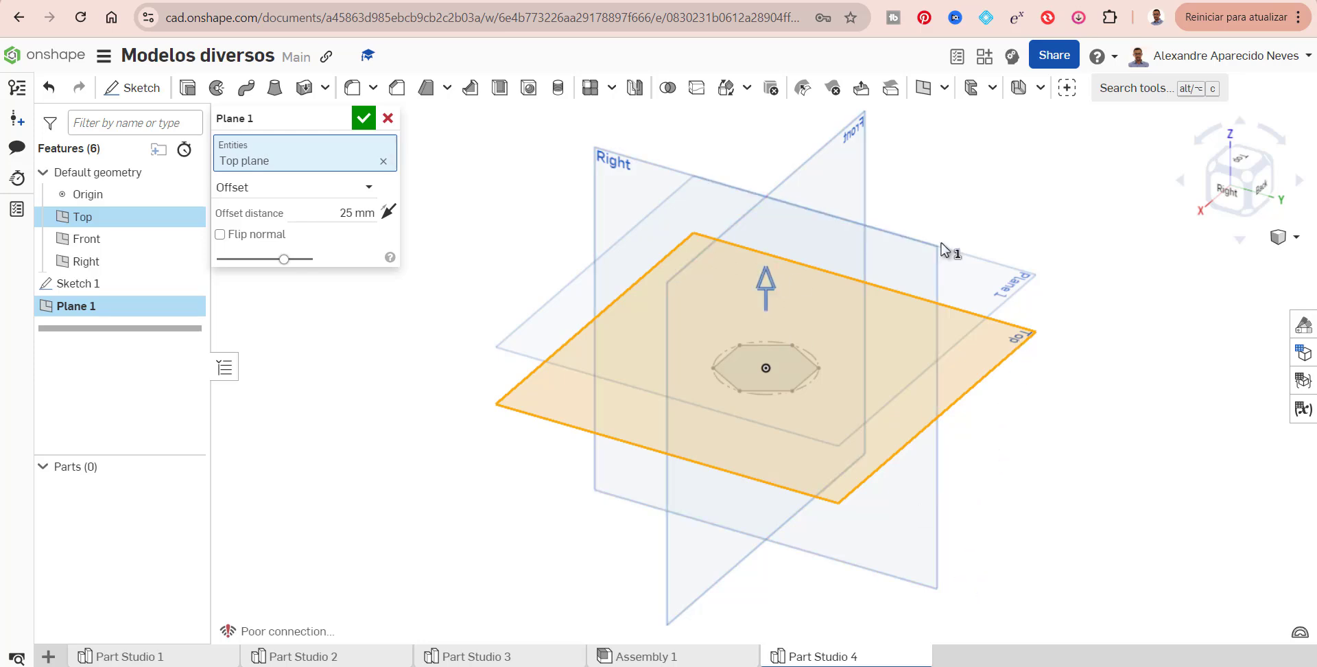
{"action": "left_click", "coordinate": [1231, 203]}
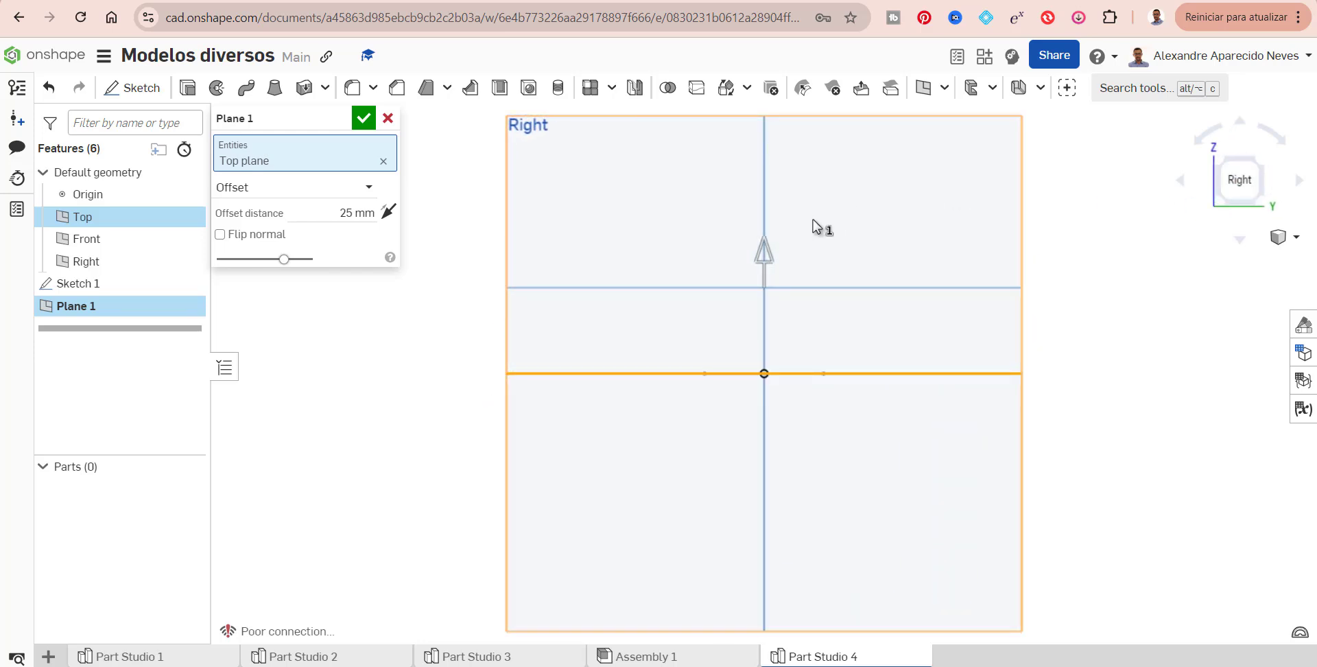
{"action": "left_click_drag", "start_coordinate": [769, 240], "coordinate": [778, 200]}
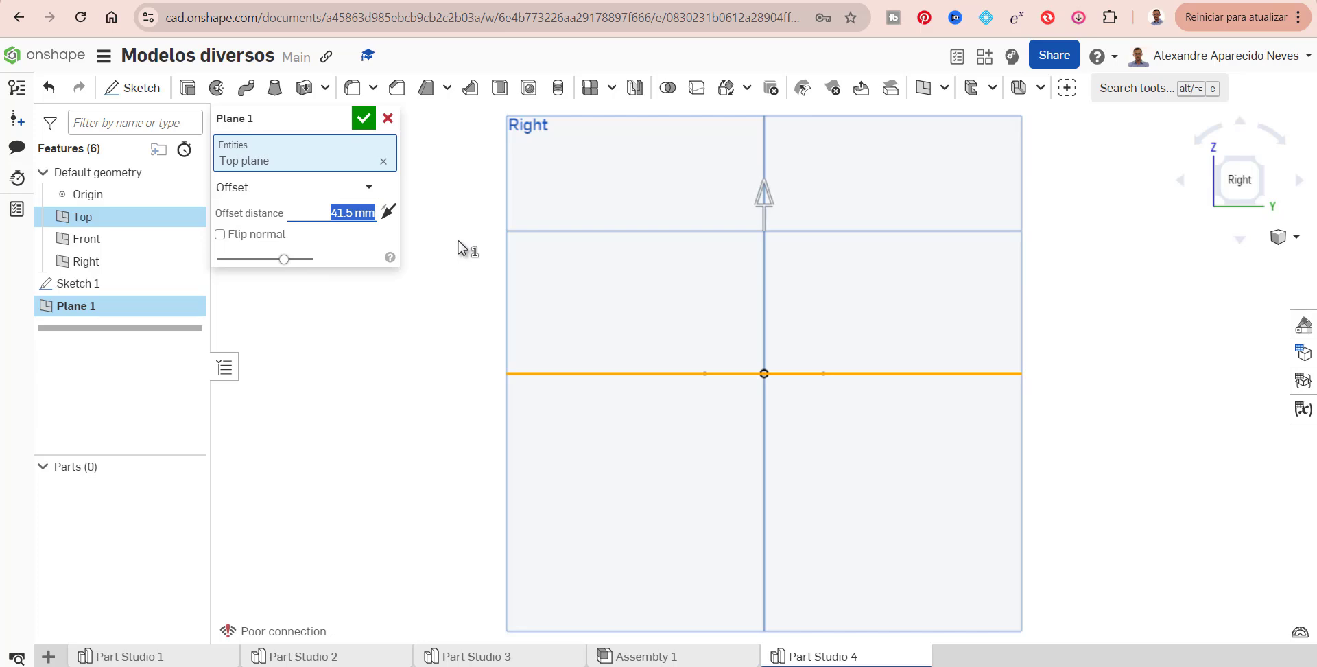
{"action": "type", "text": "45"}
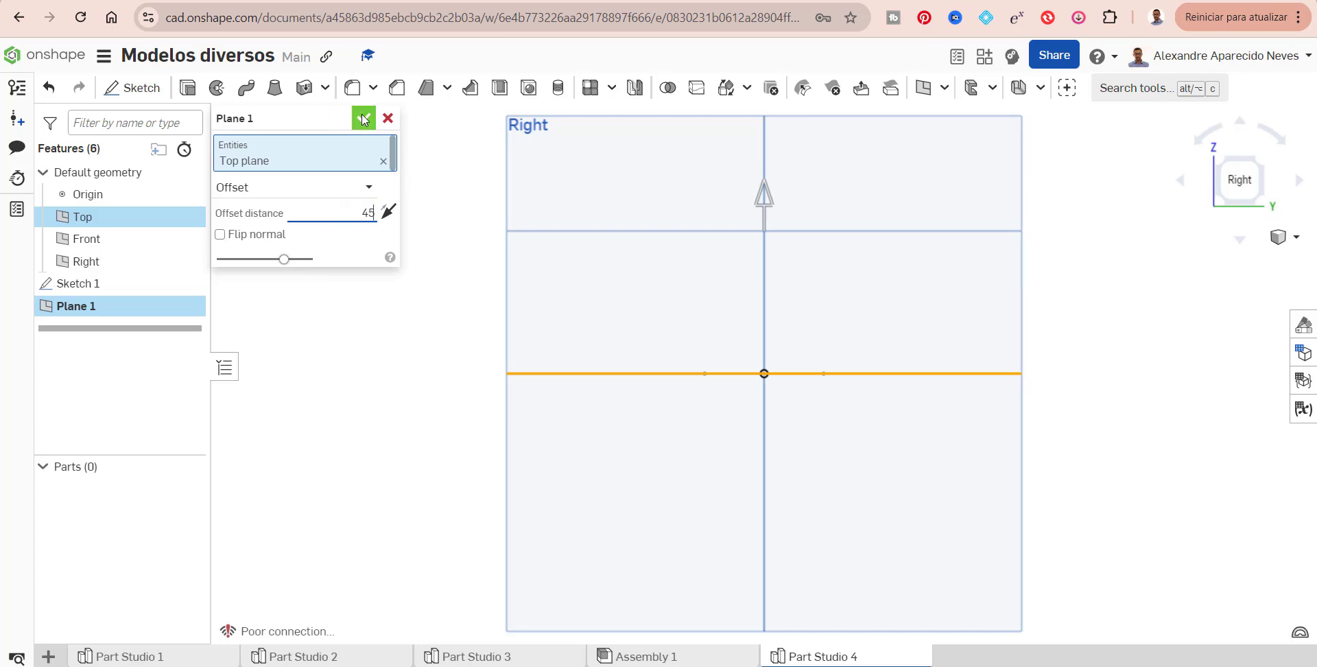
{"action": "left_click", "coordinate": [362, 115]}
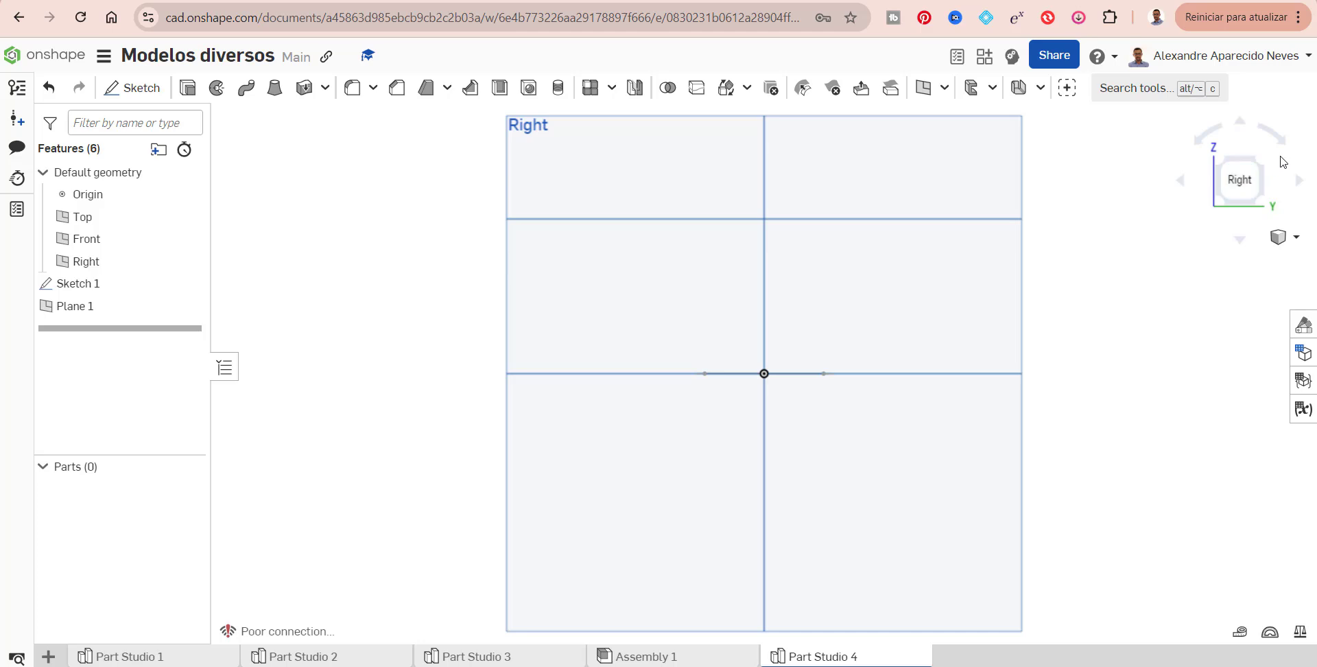
Start a sketch on the offset plane and draw a six-sided circumscribed polygon centred on the origin, with a construction circle about 63.6 mm in diameter
{"action": "left_click", "coordinate": [1260, 165]}
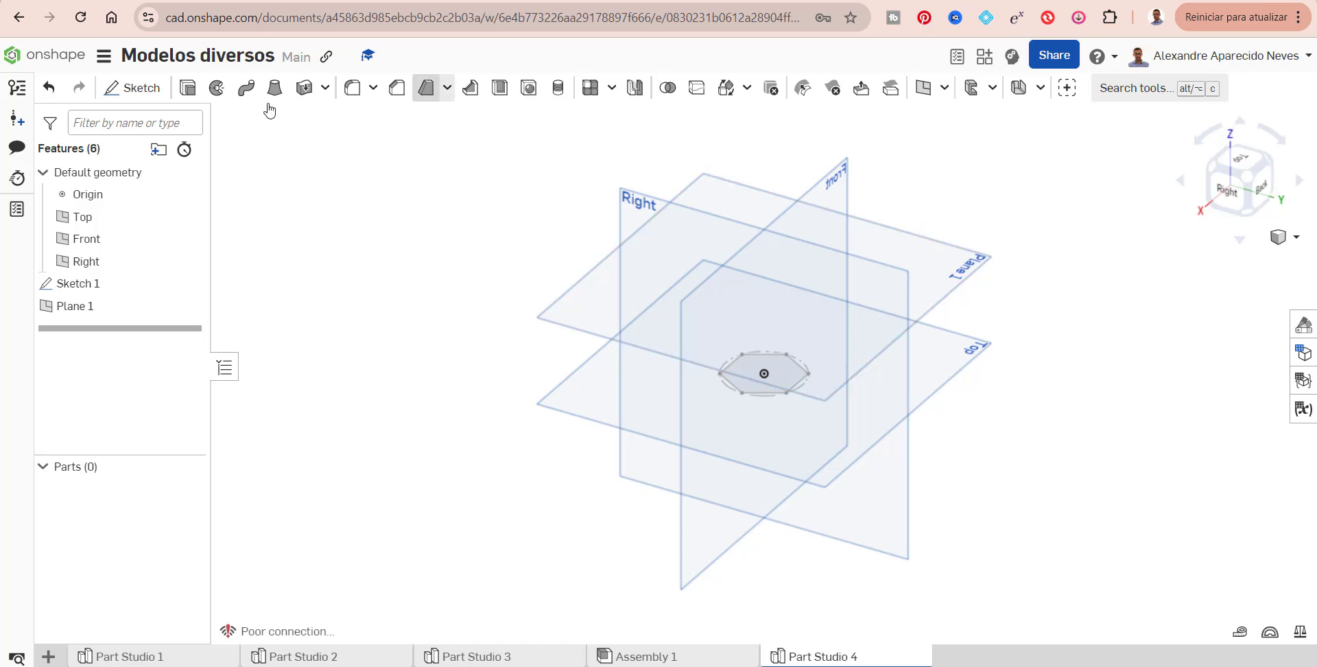
{"action": "left_click", "coordinate": [135, 89]}
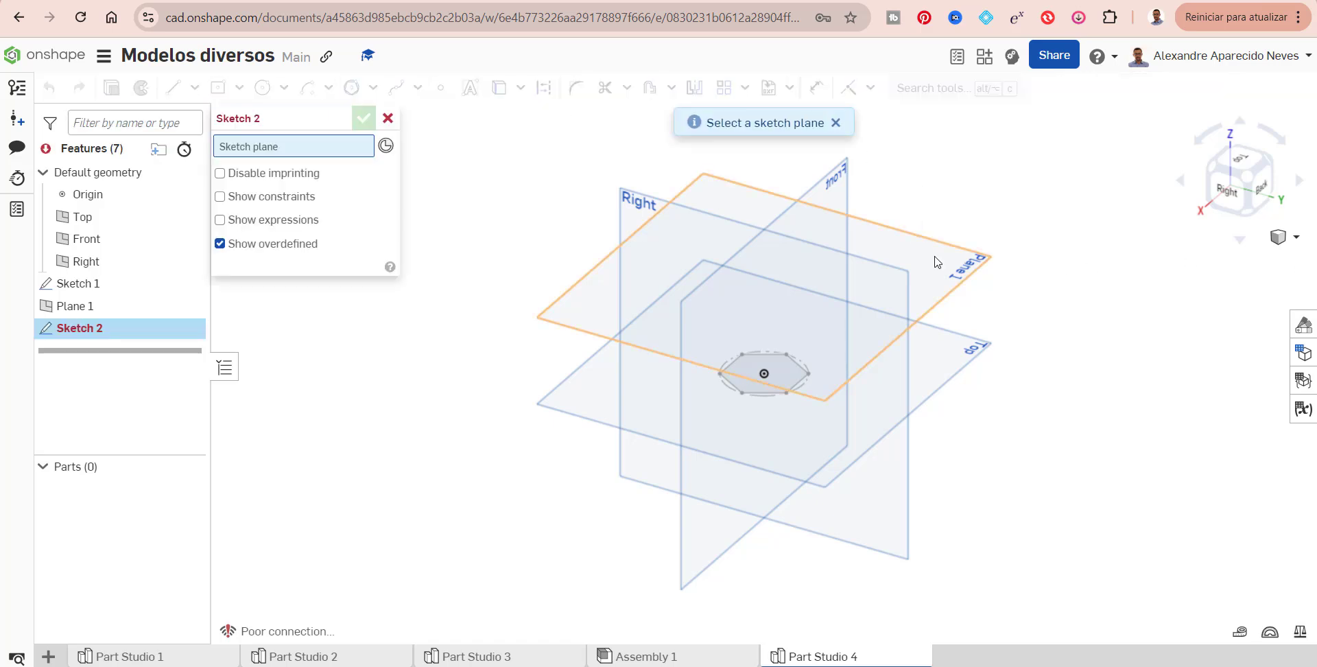
{"action": "left_click", "coordinate": [956, 264]}
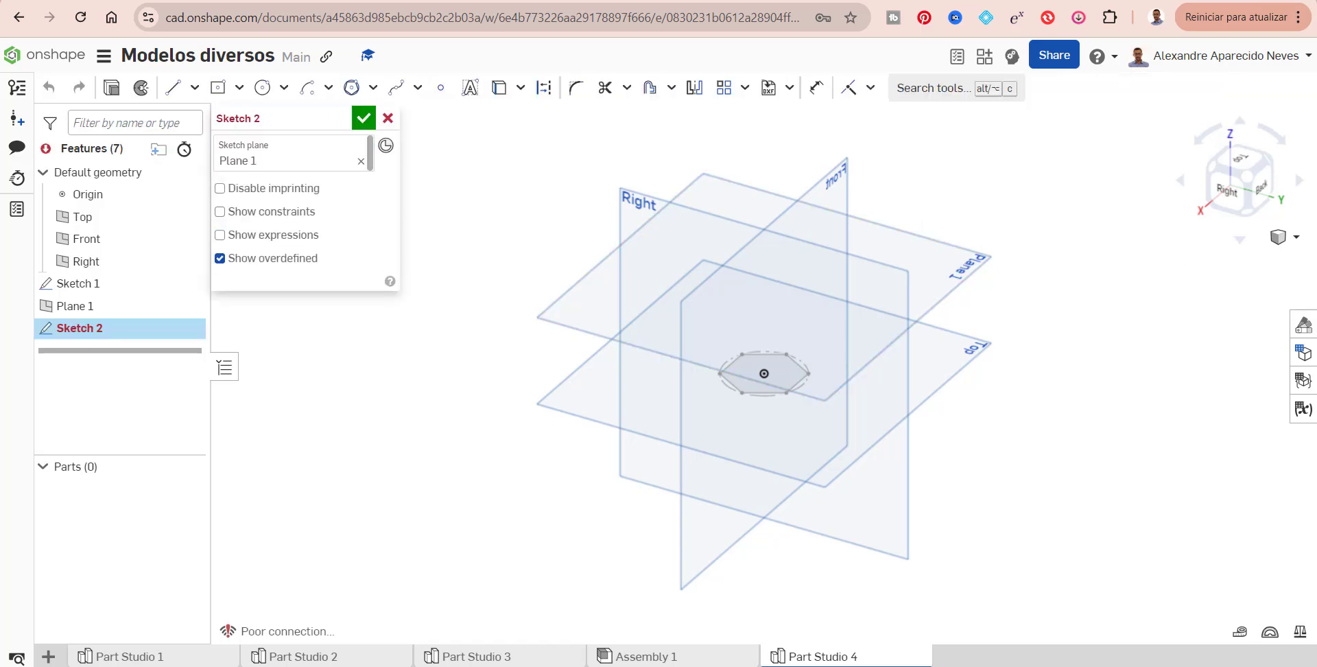
{"action": "left_click", "coordinate": [1246, 174]}
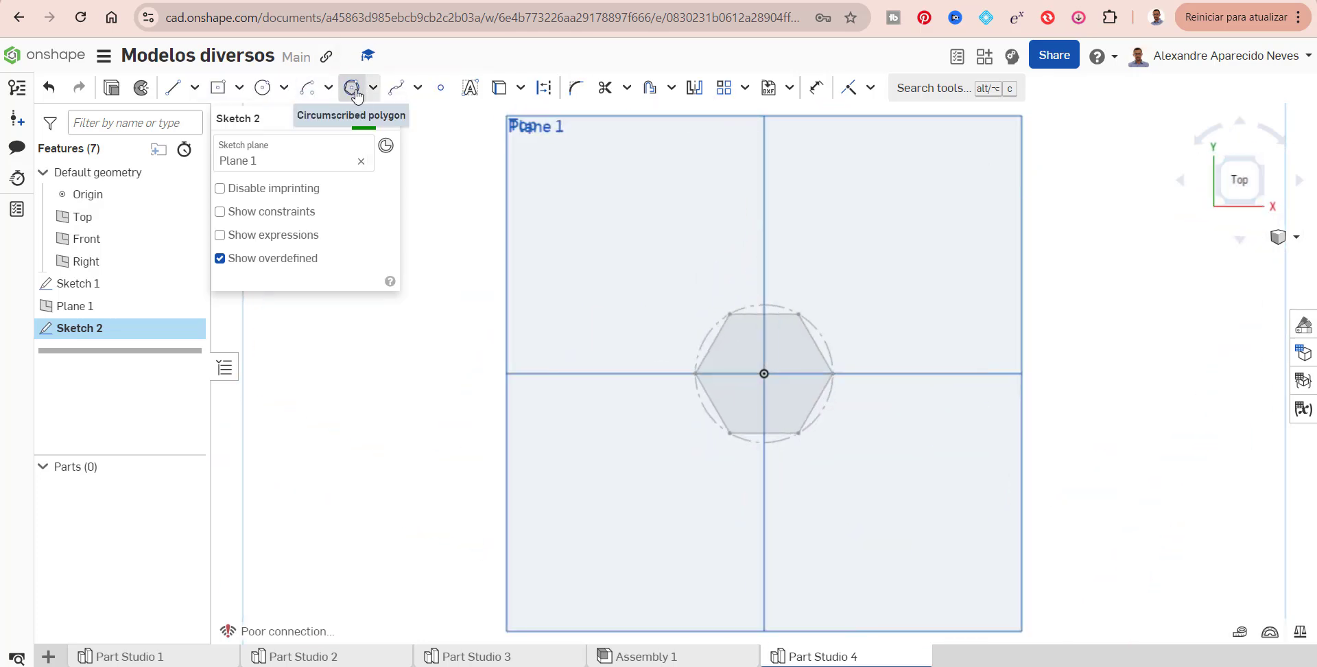
{"action": "left_click", "coordinate": [372, 87]}
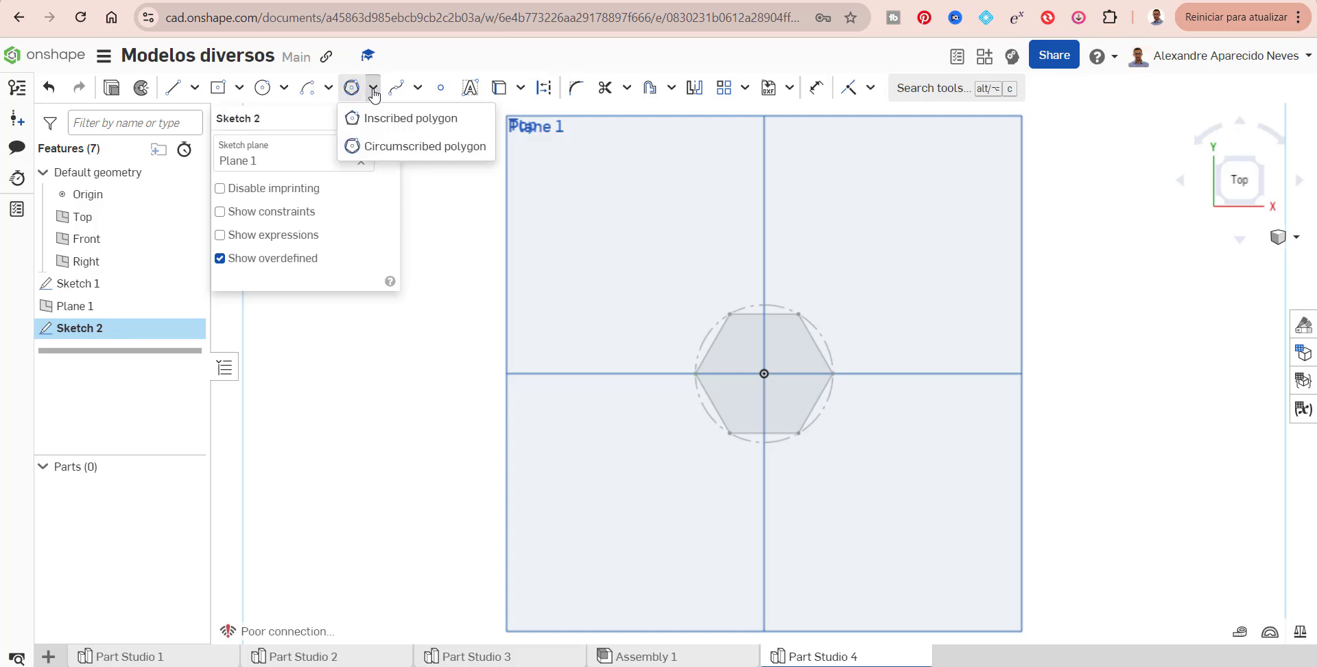
{"action": "left_click", "coordinate": [399, 146]}
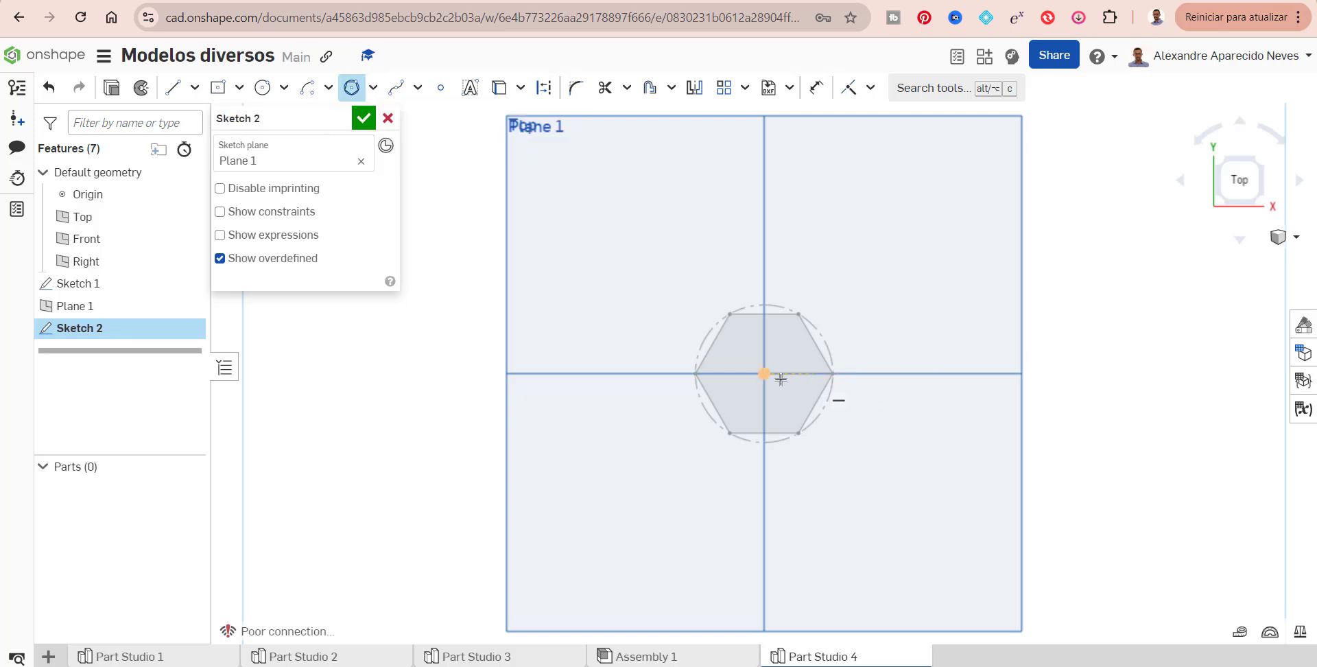
{"action": "left_click", "coordinate": [763, 372]}
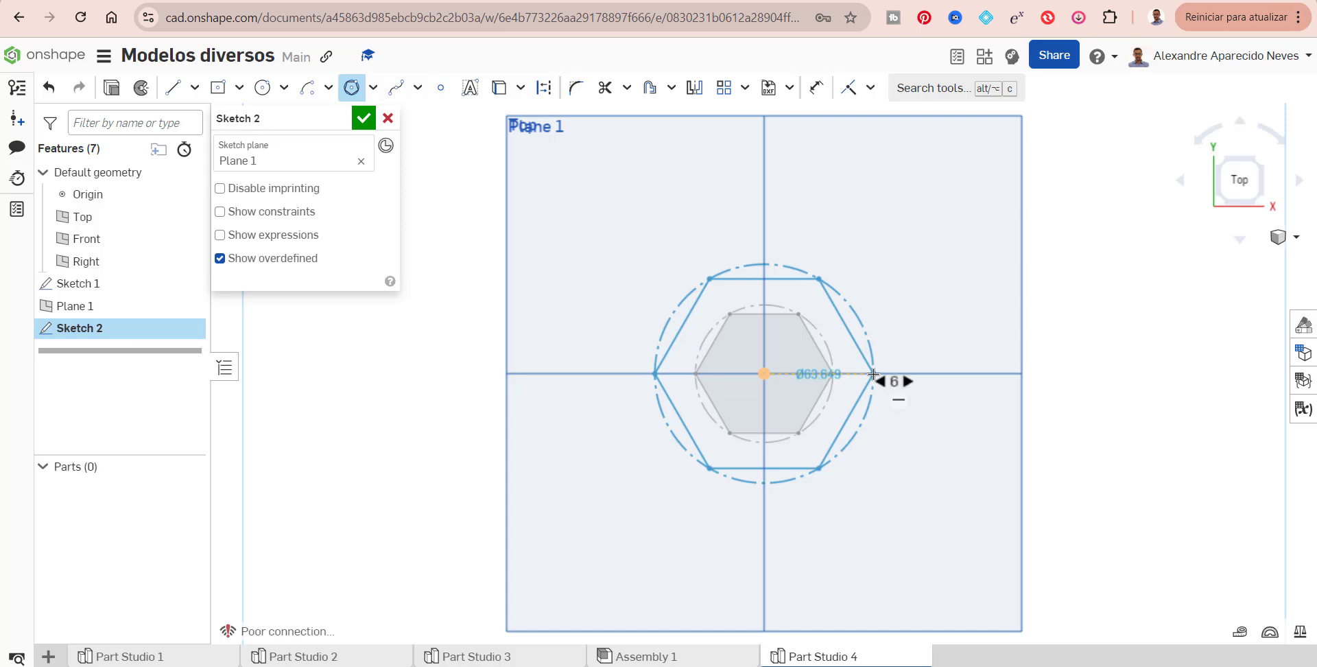
{"action": "left_click", "coordinate": [873, 373]}
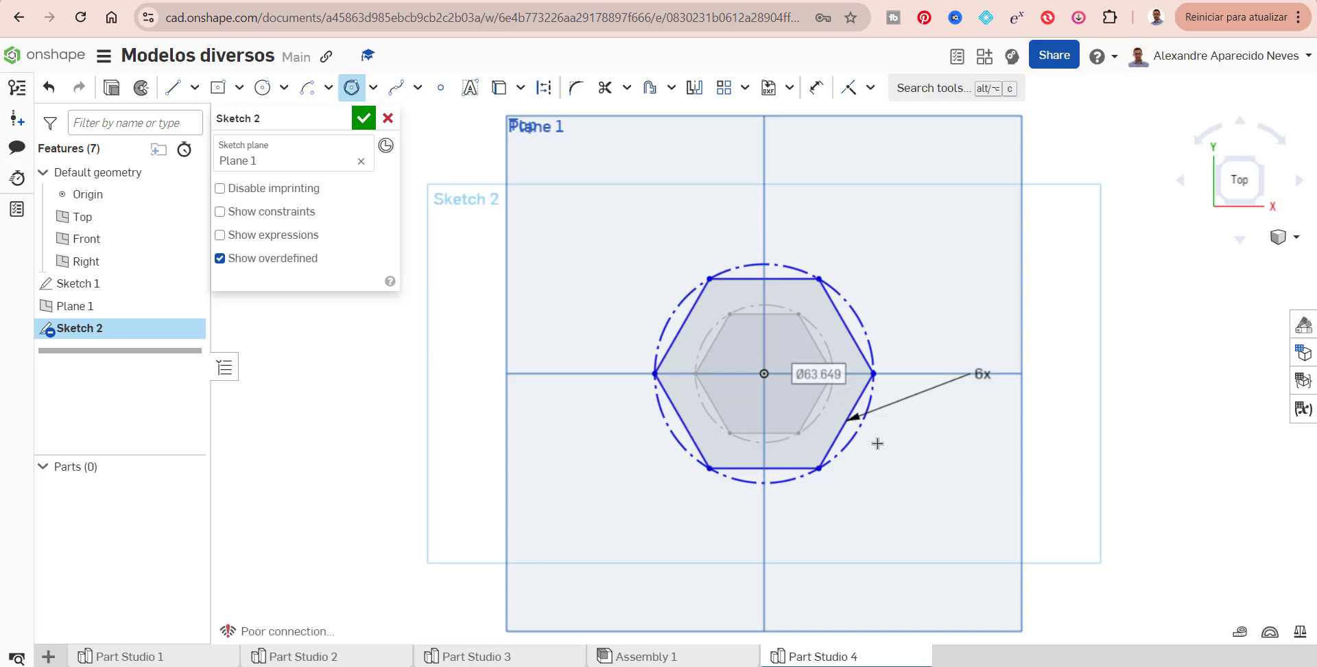
Dimension the larger hexagon's vertex on the horizontal axis at 30 mm from the origin and accept the sketch
{"action": "left_click", "coordinate": [816, 87]}
{"action": "left_click", "coordinate": [762, 374]}
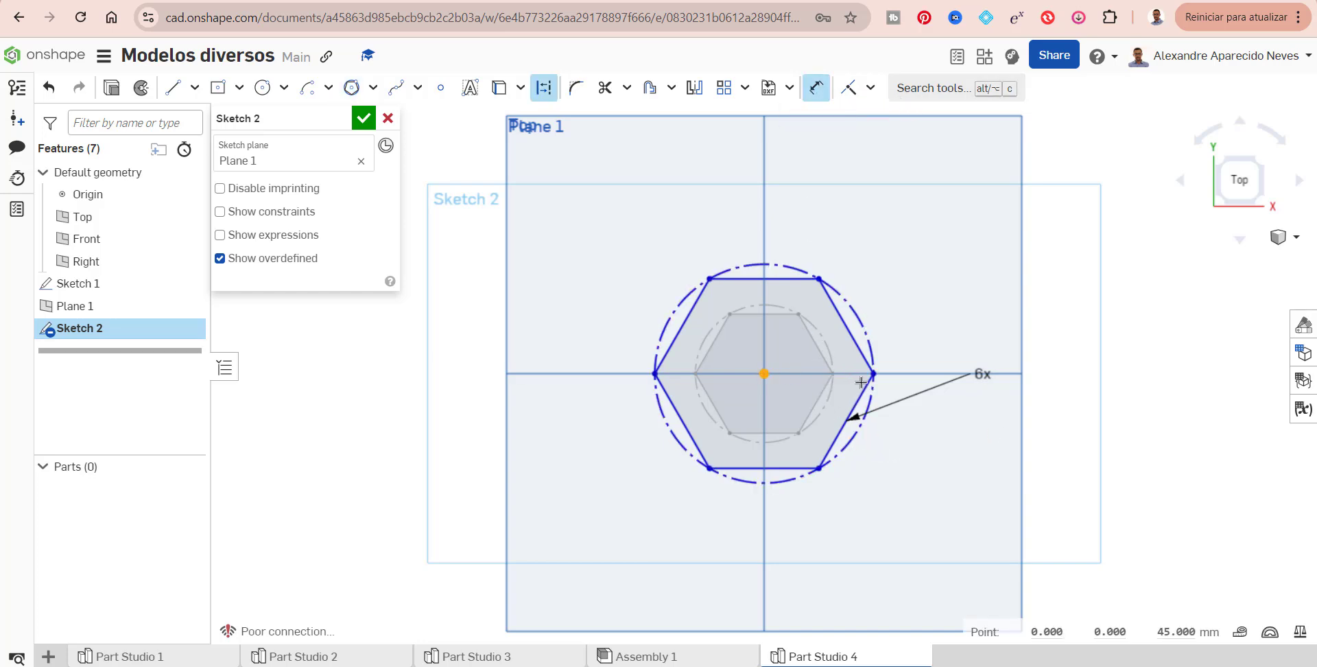
{"action": "left_click", "coordinate": [873, 373]}
{"action": "left_click", "coordinate": [832, 176]}
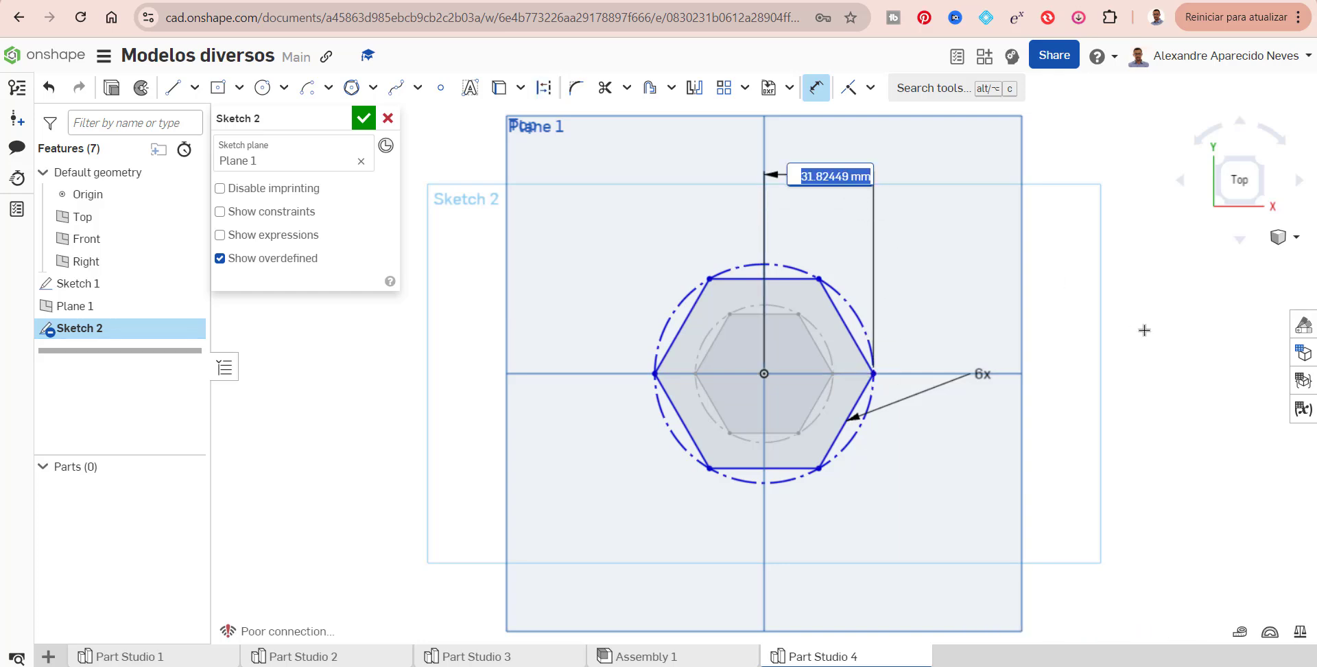
{"action": "type", "text": "30"}
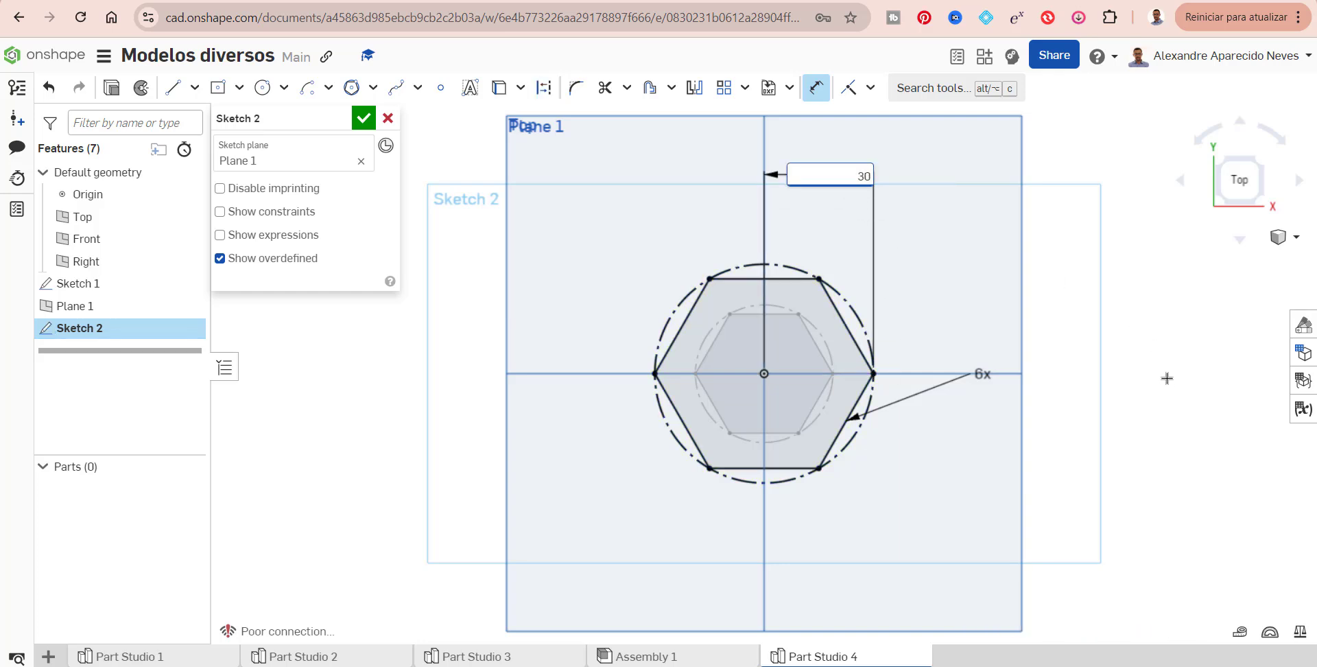
{"action": "key", "text": "Return"}
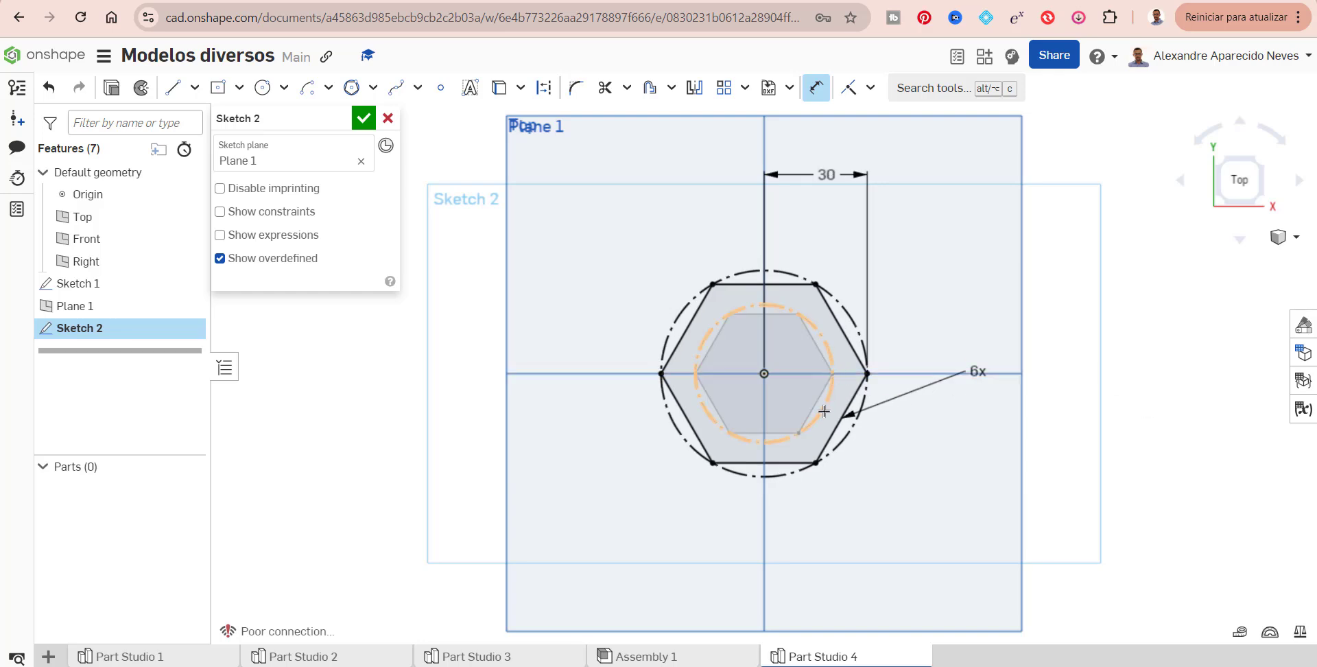
{"action": "left_click", "coordinate": [364, 118]}
Start a new solid loft from the lower hexagon face to the upper hexagon face
{"action": "left_click", "coordinate": [1261, 164]}
{"action": "scroll", "coordinate": [730, 372], "scroll_direction": "up", "scroll_amount": 3}
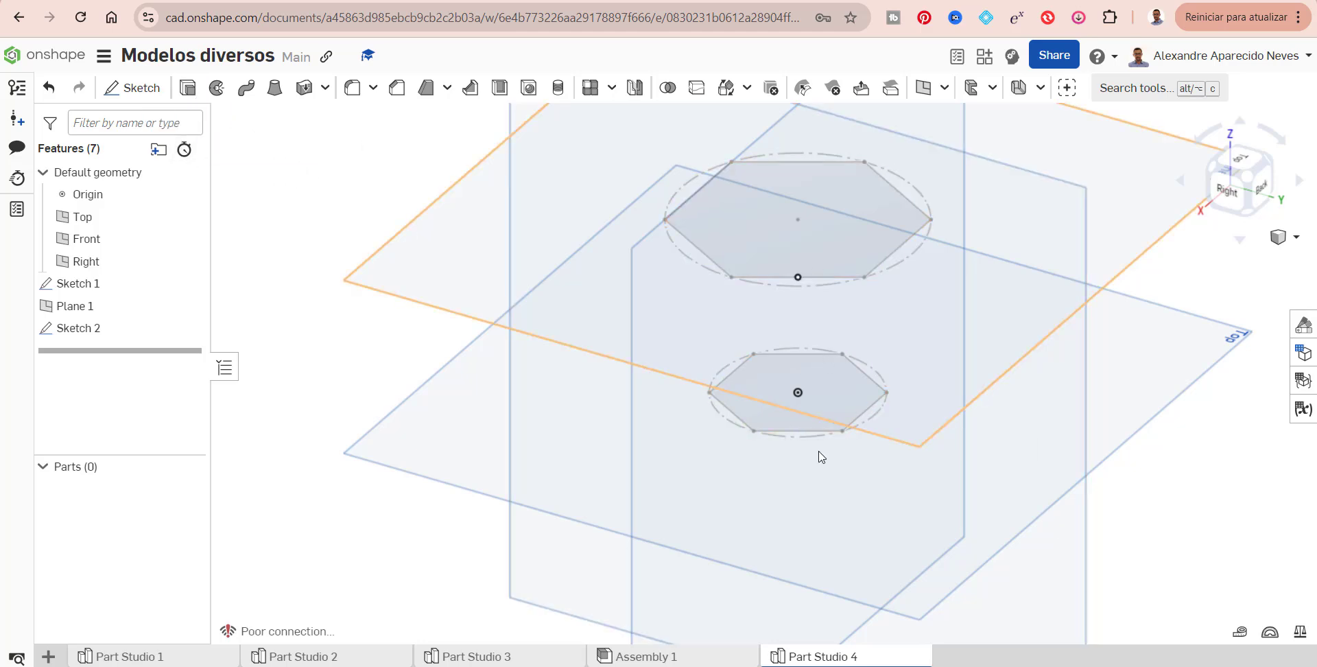
{"action": "left_click", "coordinate": [275, 89]}
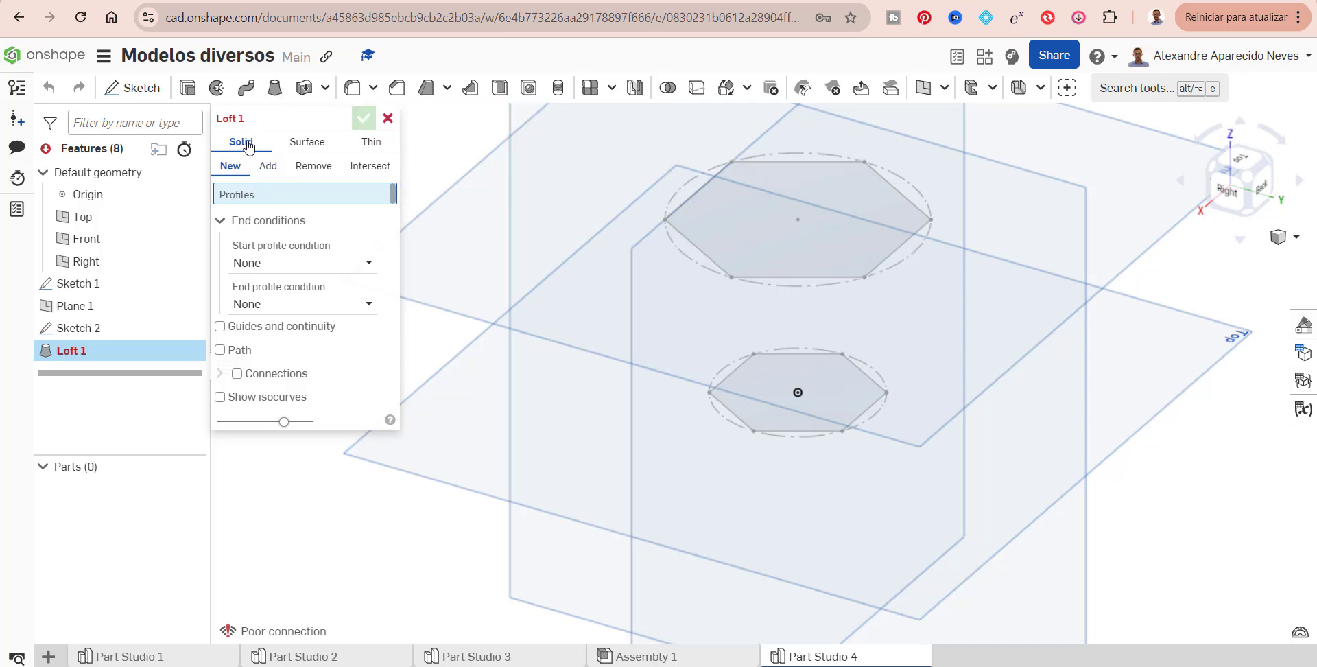
{"action": "left_click", "coordinate": [826, 429]}
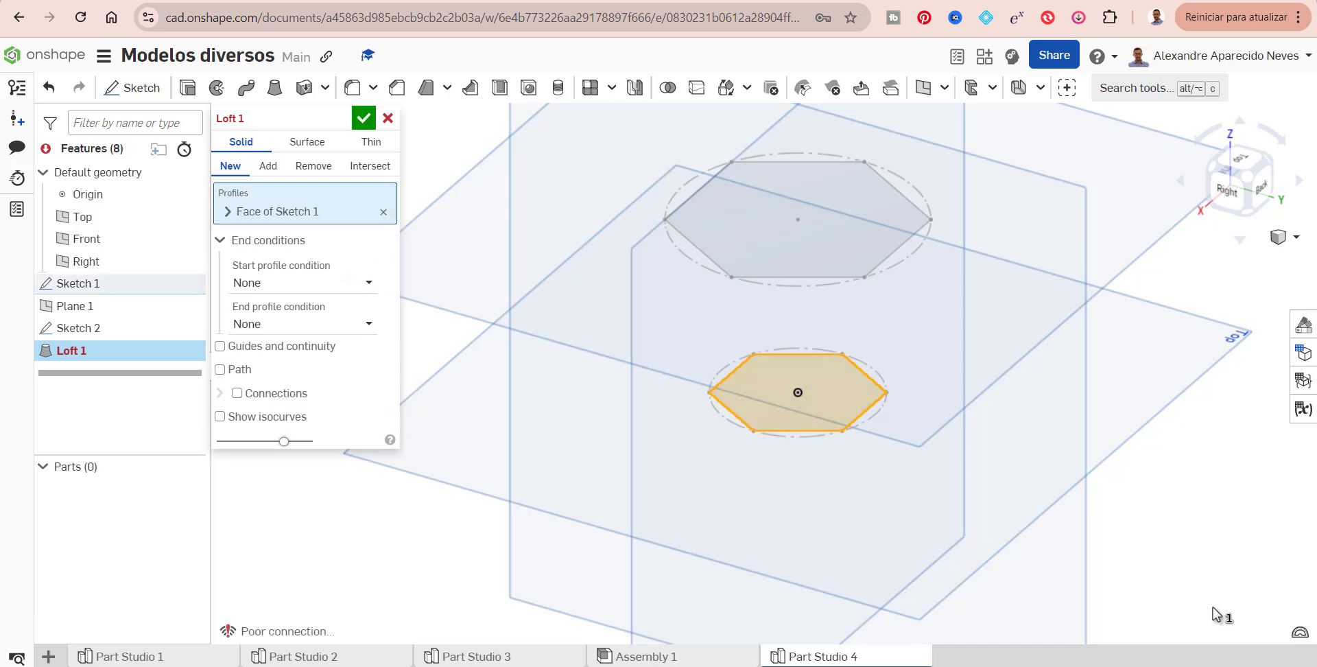
{"action": "left_click", "coordinate": [834, 277]}
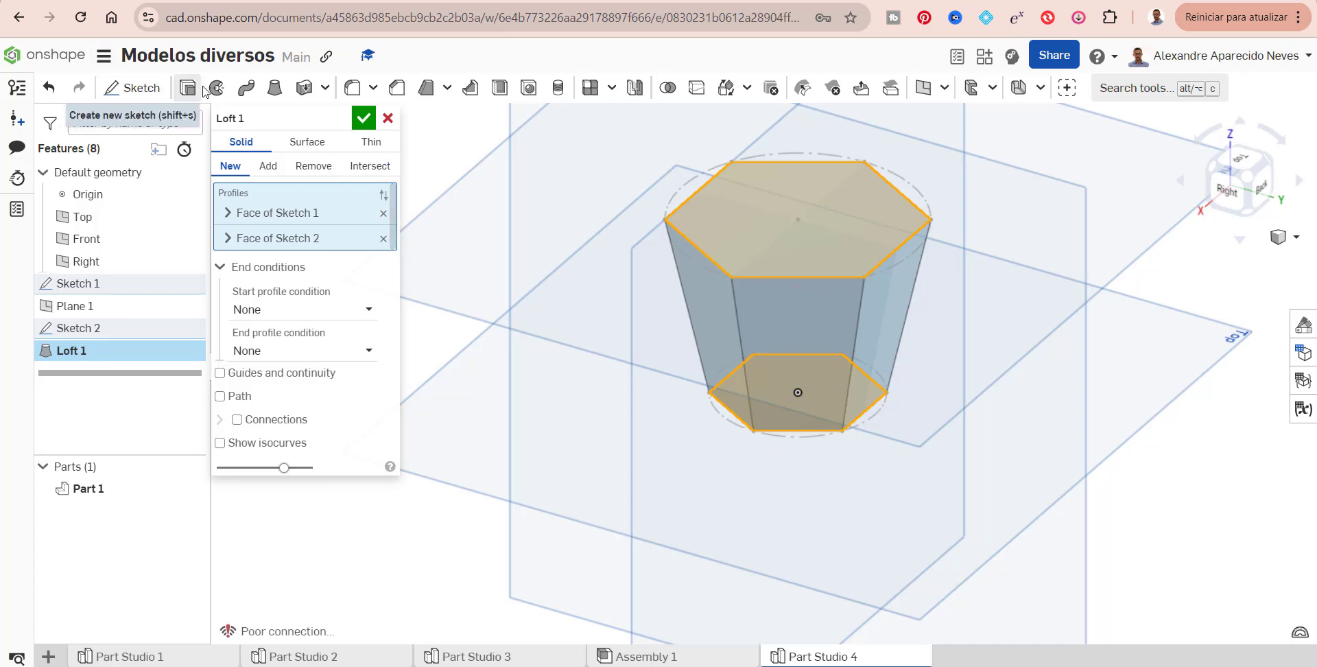
Try the Normal to profile and Tangent to profile start conditions on the loft, alternating between them to compare the shapes
{"action": "left_click", "coordinate": [371, 312]}
{"action": "left_click", "coordinate": [320, 360]}
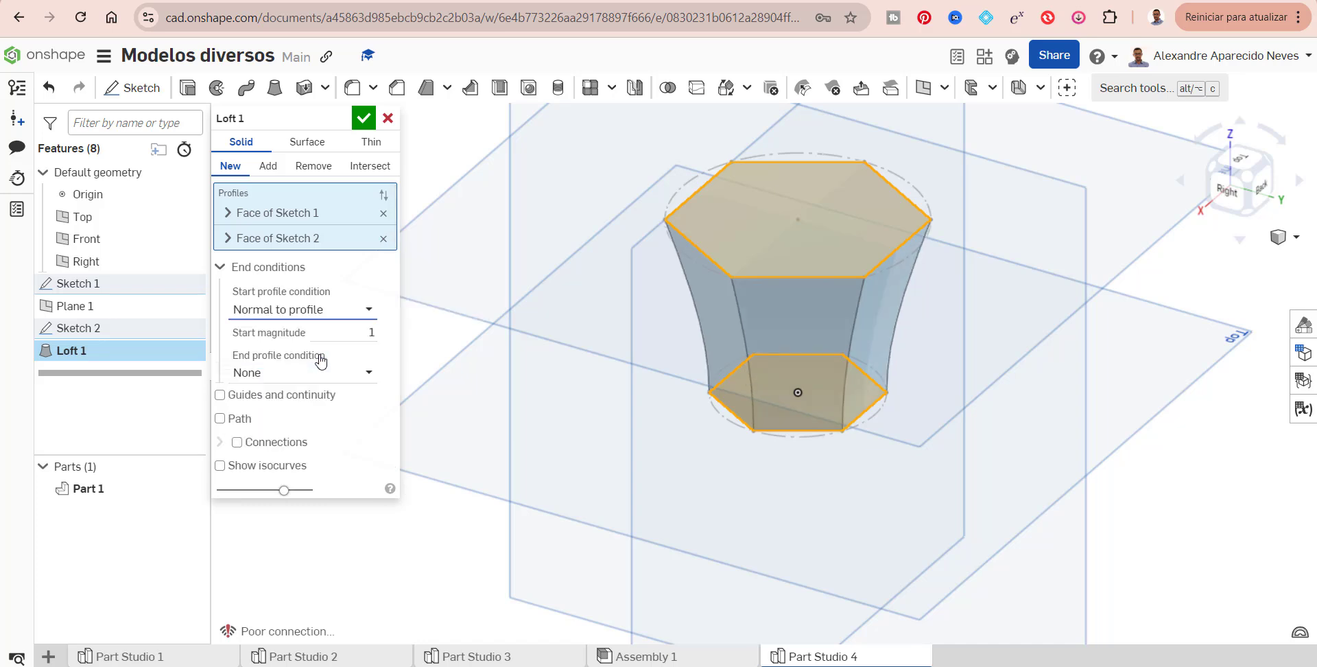
{"action": "left_click", "coordinate": [368, 310]}
{"action": "left_click", "coordinate": [330, 381]}
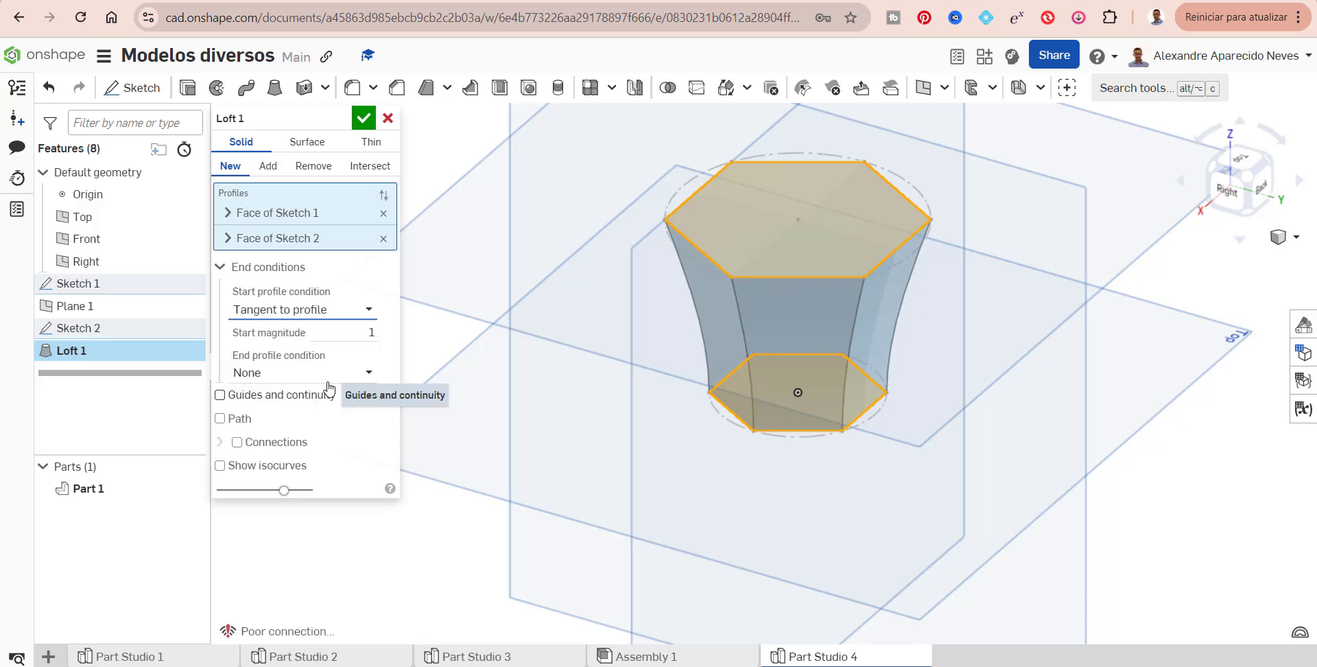
{"action": "left_click", "coordinate": [369, 309]}
{"action": "left_click", "coordinate": [329, 358]}
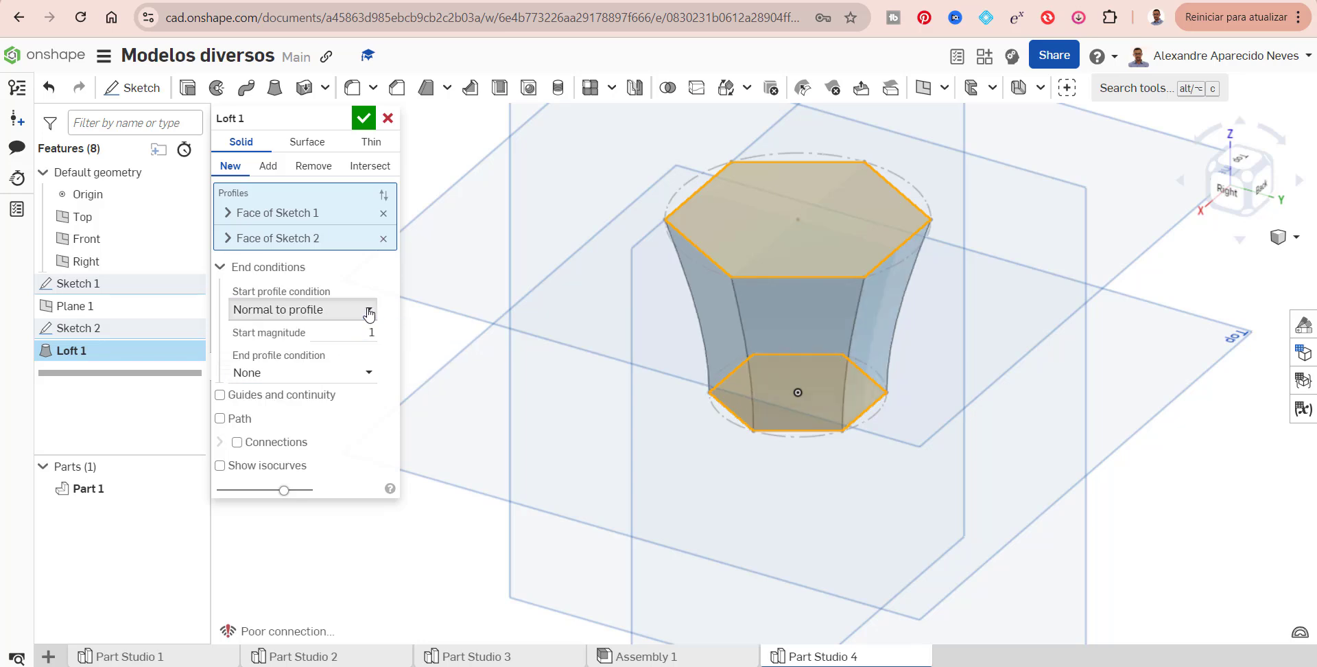
{"action": "left_click", "coordinate": [364, 310]}
{"action": "left_click", "coordinate": [332, 381]}
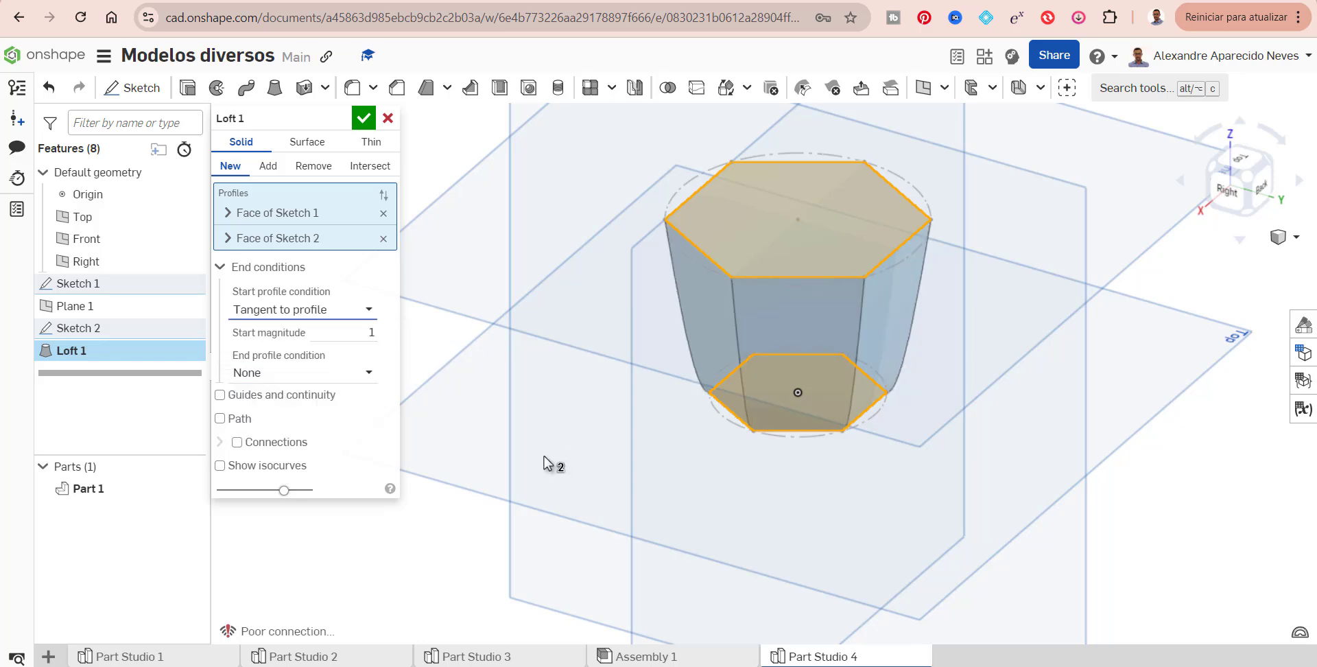
Try the Match tangent and Match curvature start conditions on the loft, and reset the start condition to None
{"action": "left_click", "coordinate": [365, 309]}
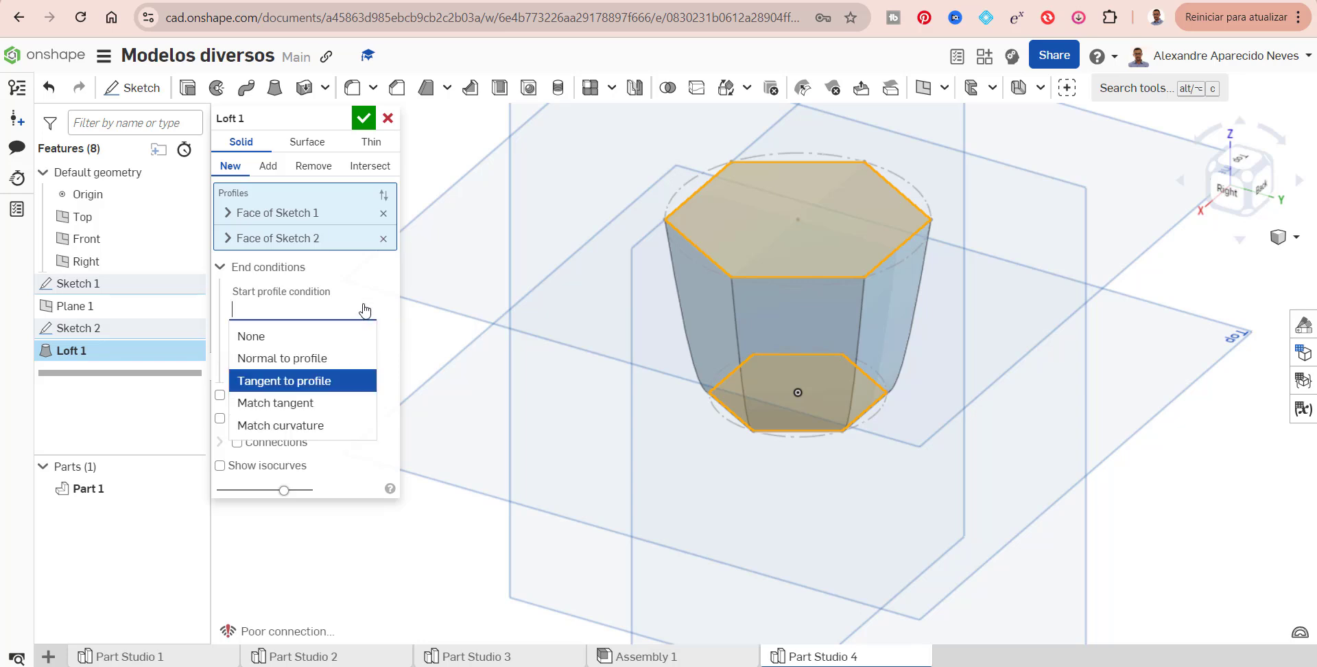
{"action": "left_click", "coordinate": [296, 403]}
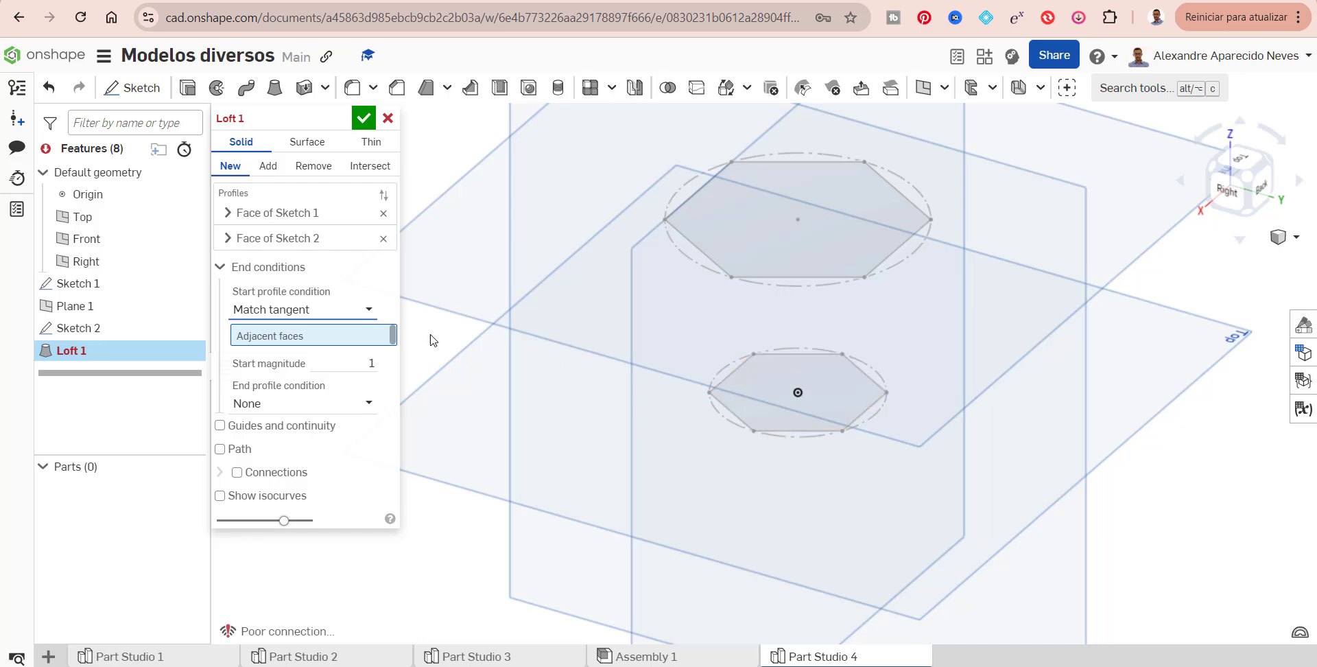
{"action": "left_click", "coordinate": [367, 310]}
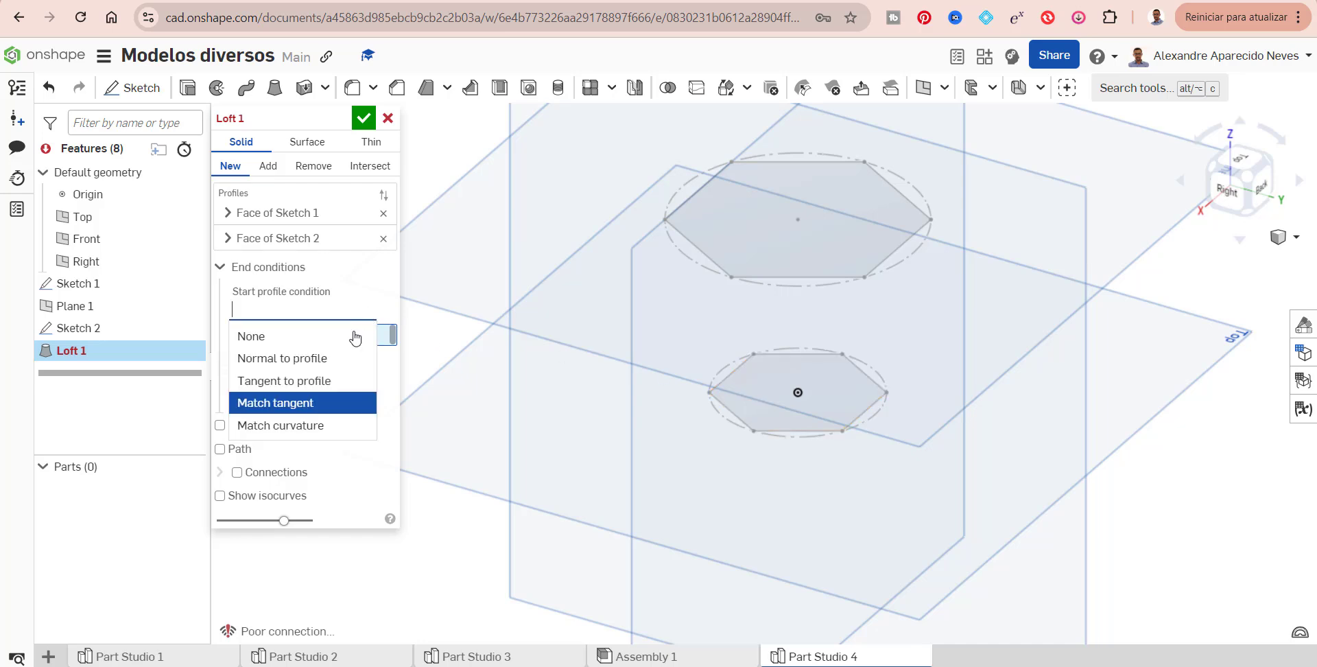
{"action": "left_click", "coordinate": [317, 426]}
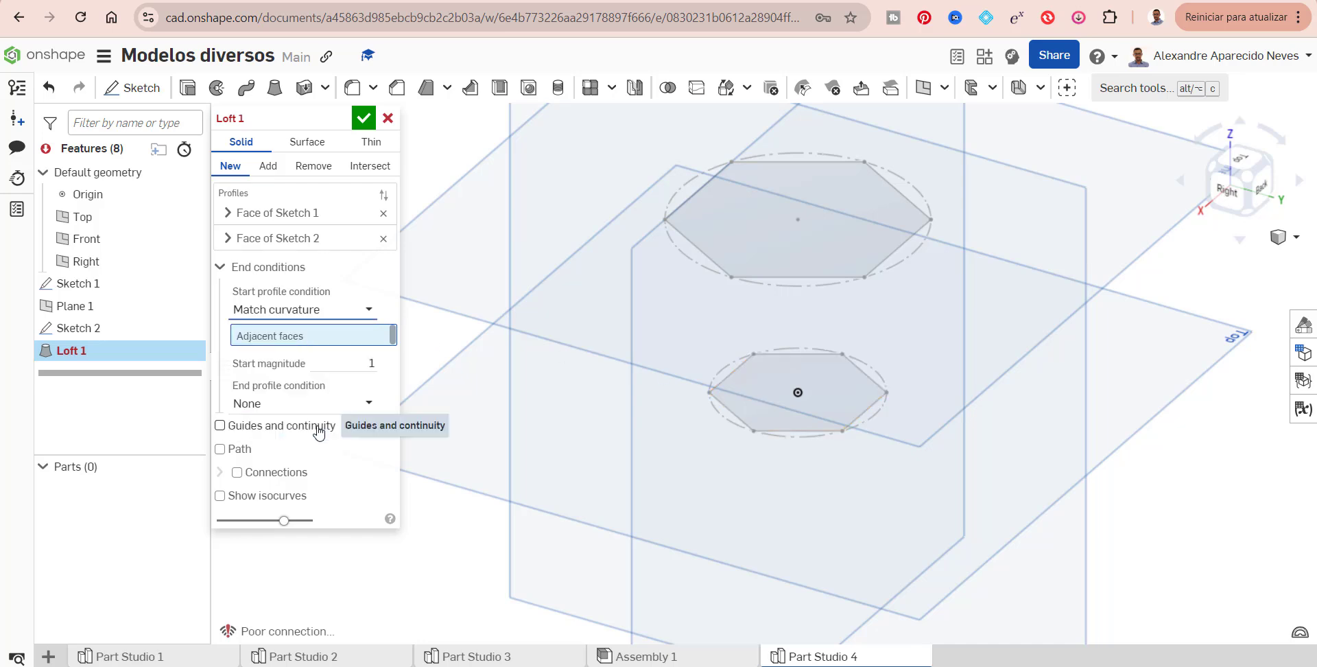
{"action": "left_click", "coordinate": [367, 309]}
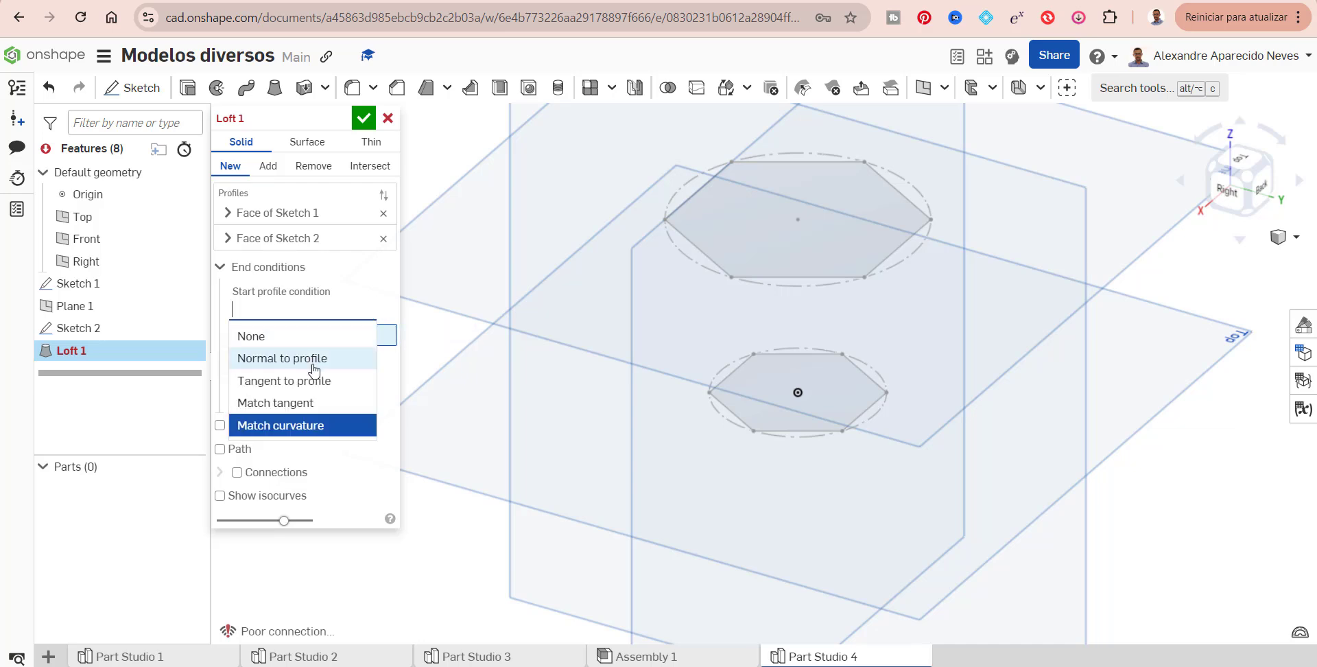
{"action": "left_click", "coordinate": [306, 343]}
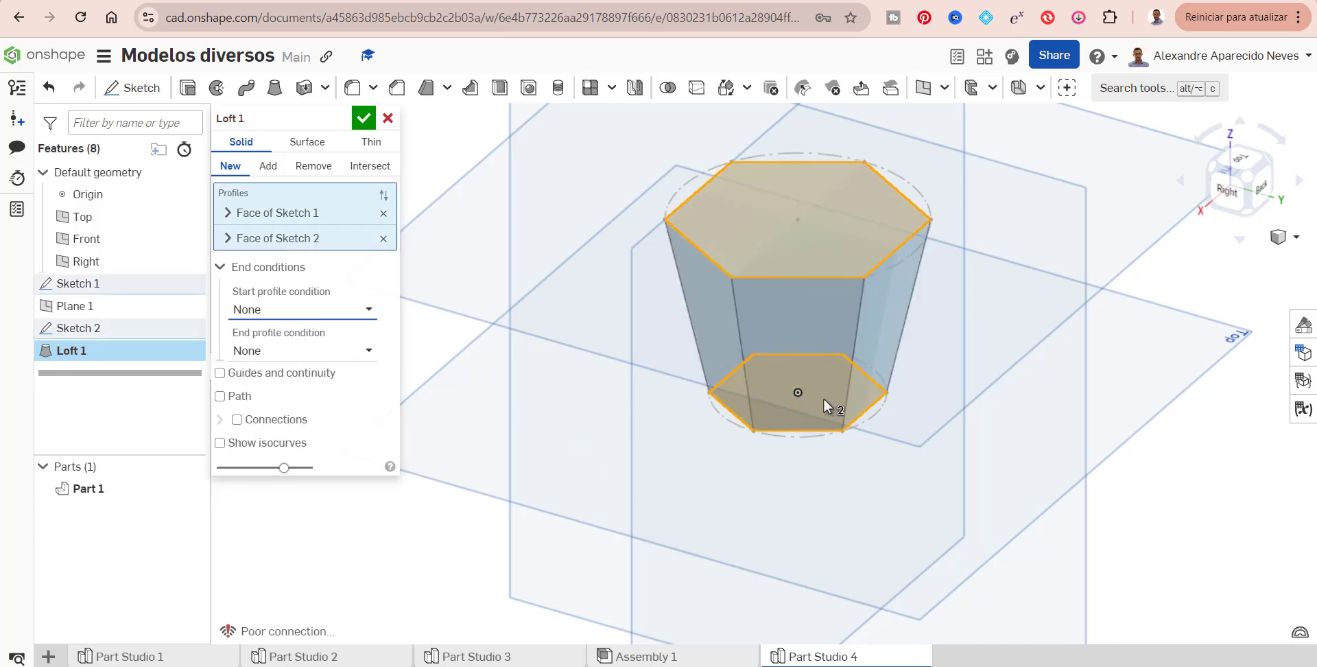
Set both the end and start profile conditions of the loft to Normal to profile and accept the feature
{"action": "left_click", "coordinate": [370, 351]}
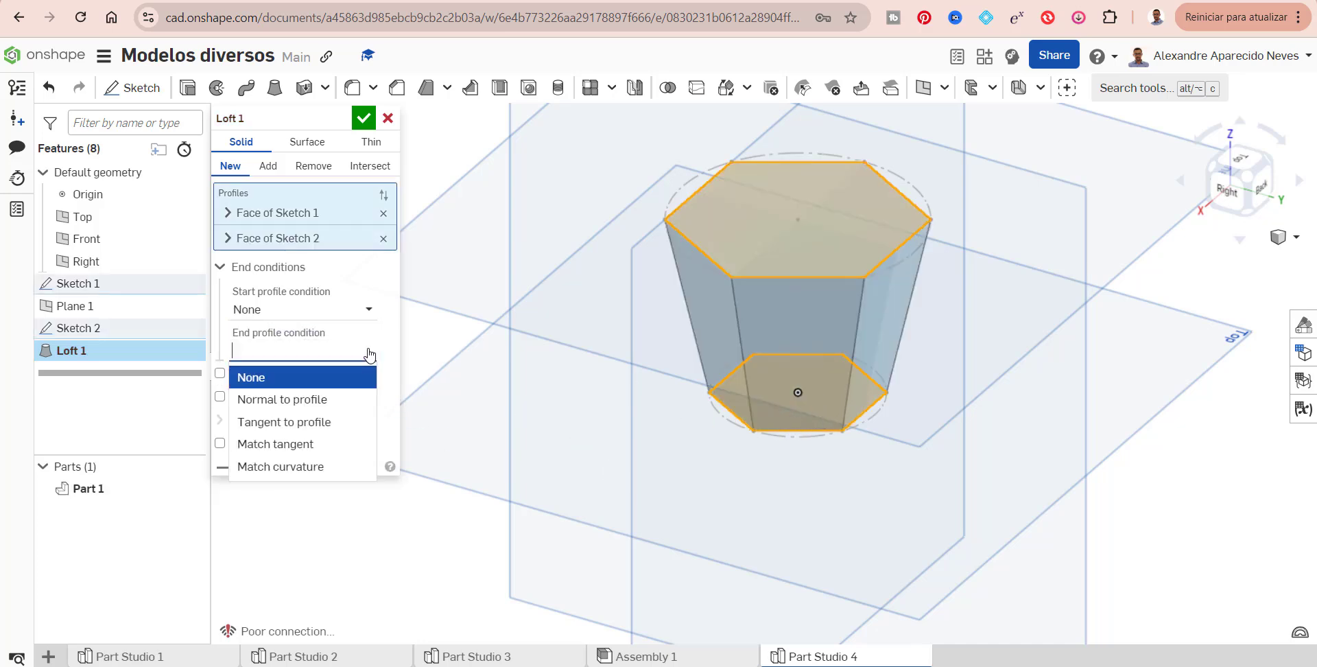
{"action": "left_click", "coordinate": [312, 400]}
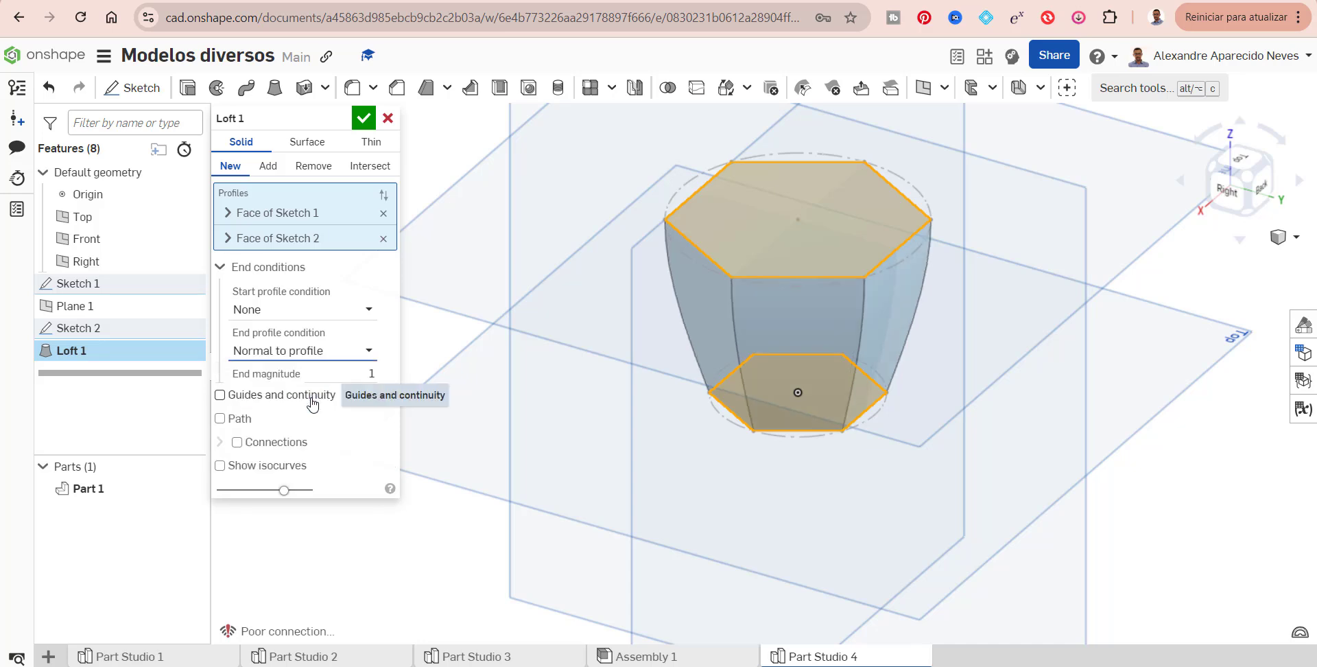
{"action": "left_click", "coordinate": [370, 312]}
{"action": "left_click", "coordinate": [335, 361]}
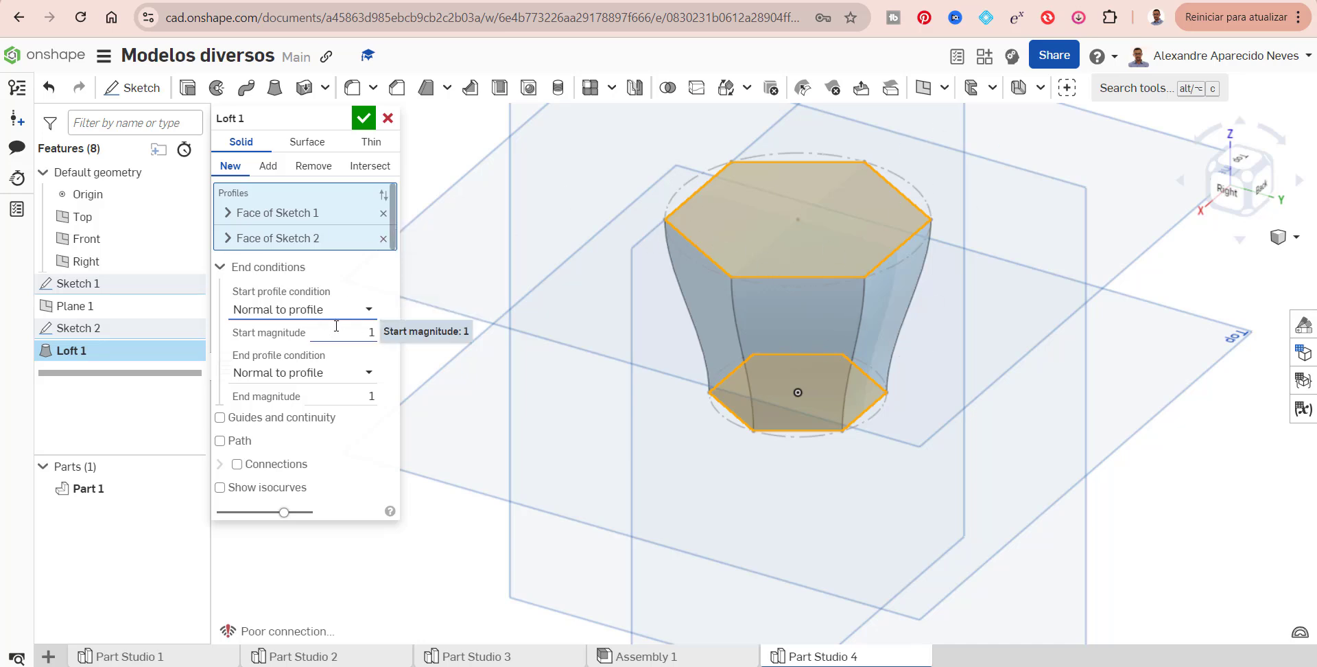
{"action": "left_click", "coordinate": [363, 119]}
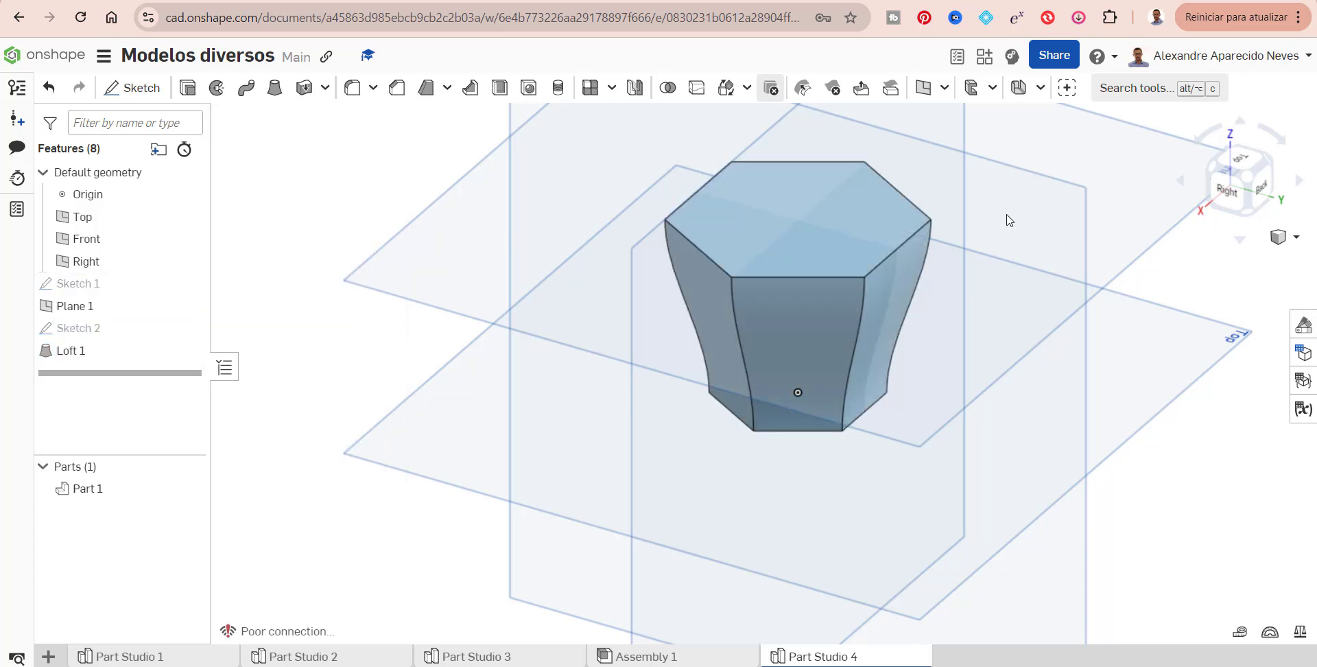
Shell the lofted part with a 2 mm wall thickness, removing its upper hexagonal face, and view the hollow result
{"action": "left_click", "coordinate": [499, 88]}
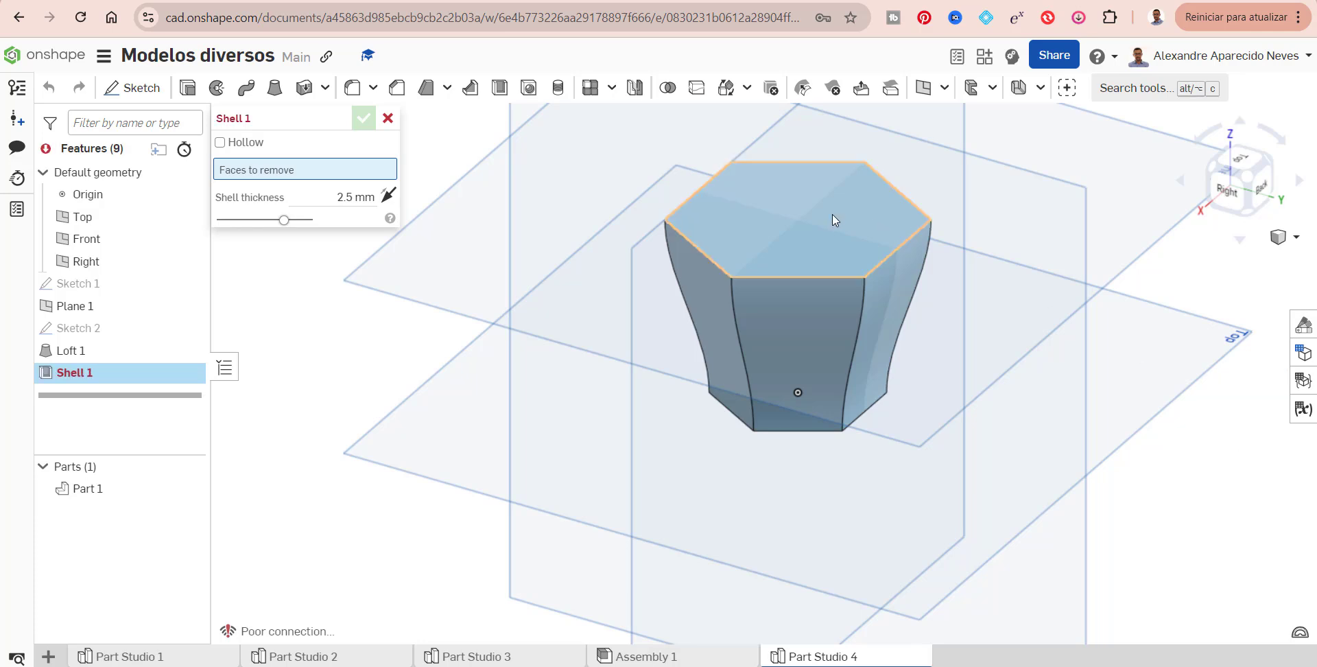
{"action": "left_click", "coordinate": [827, 239]}
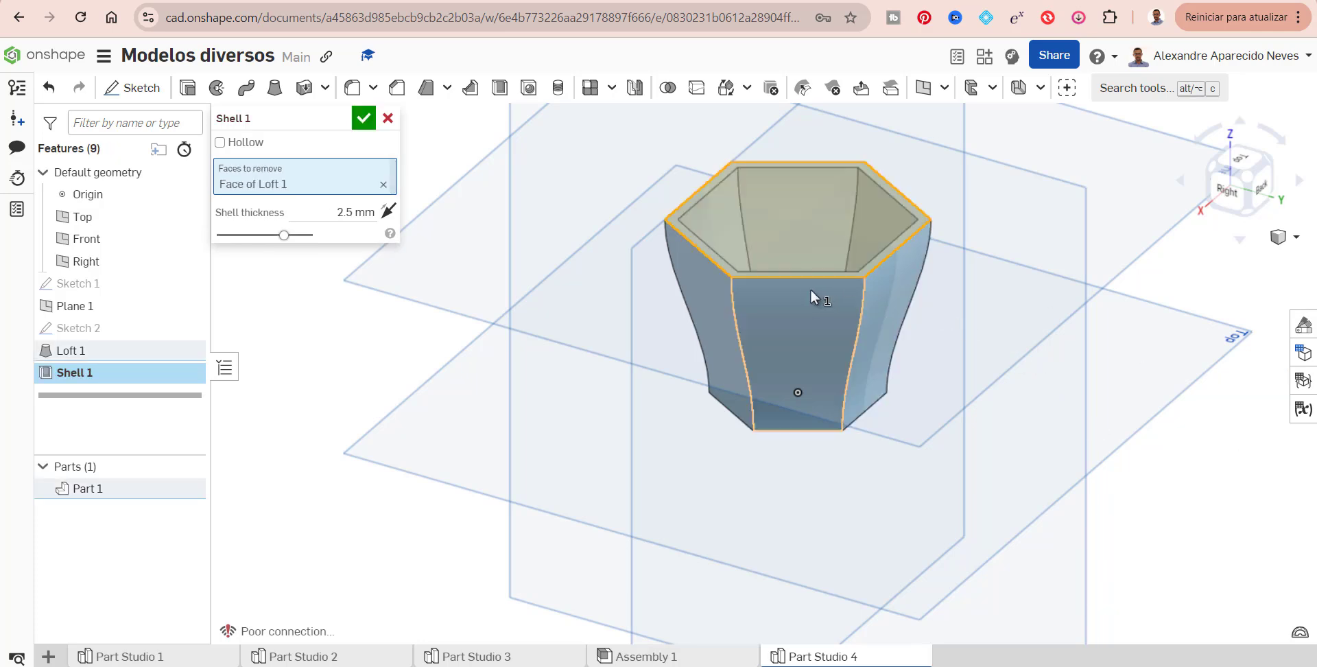
{"action": "left_click", "coordinate": [1241, 164]}
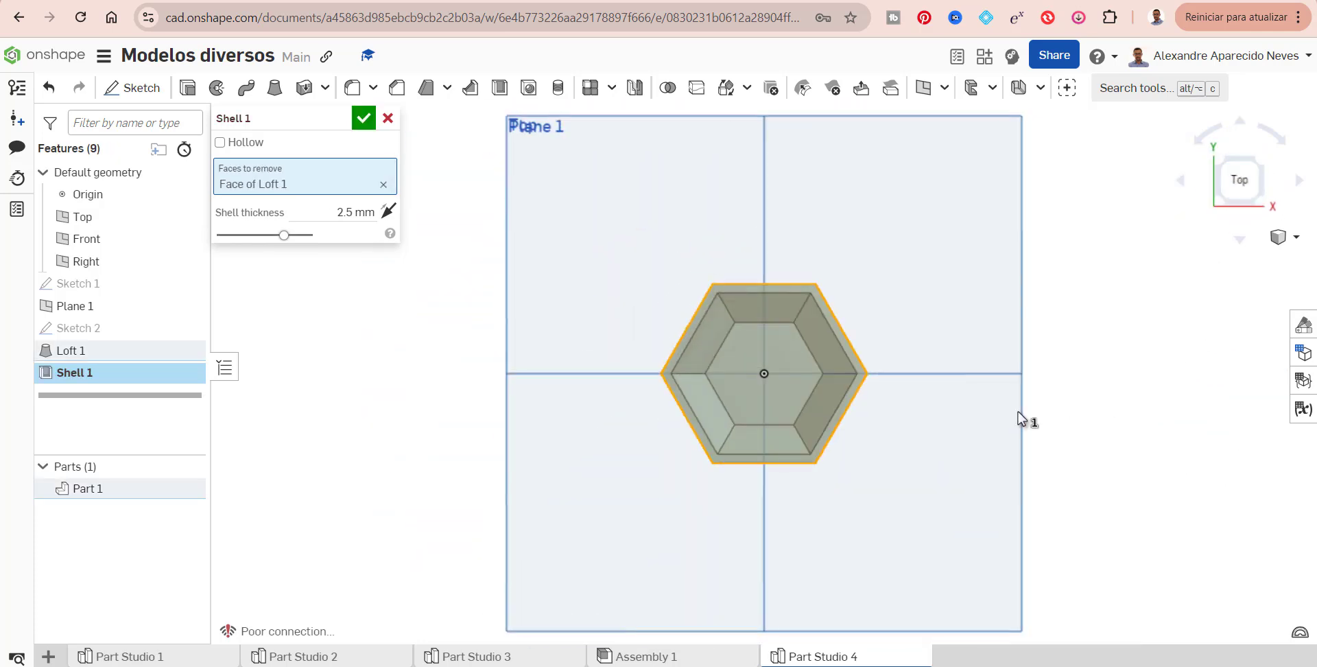
{"action": "left_click", "coordinate": [350, 212]}
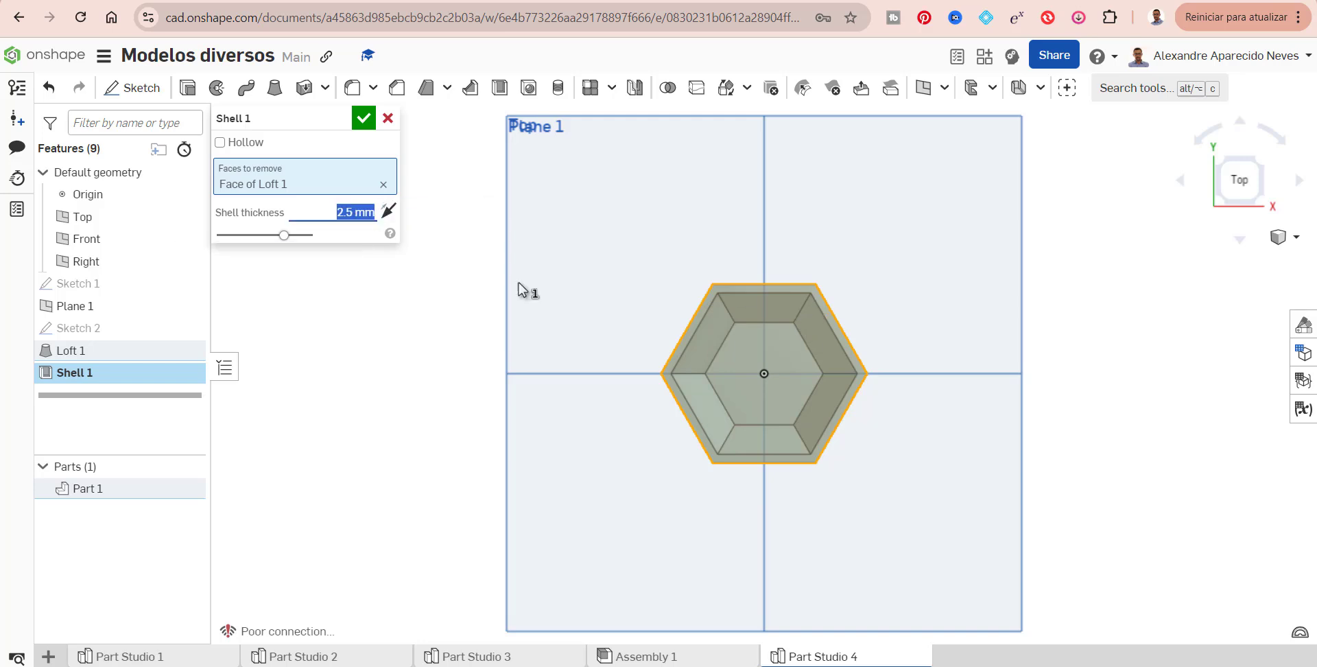
{"action": "type", "text": "2"}
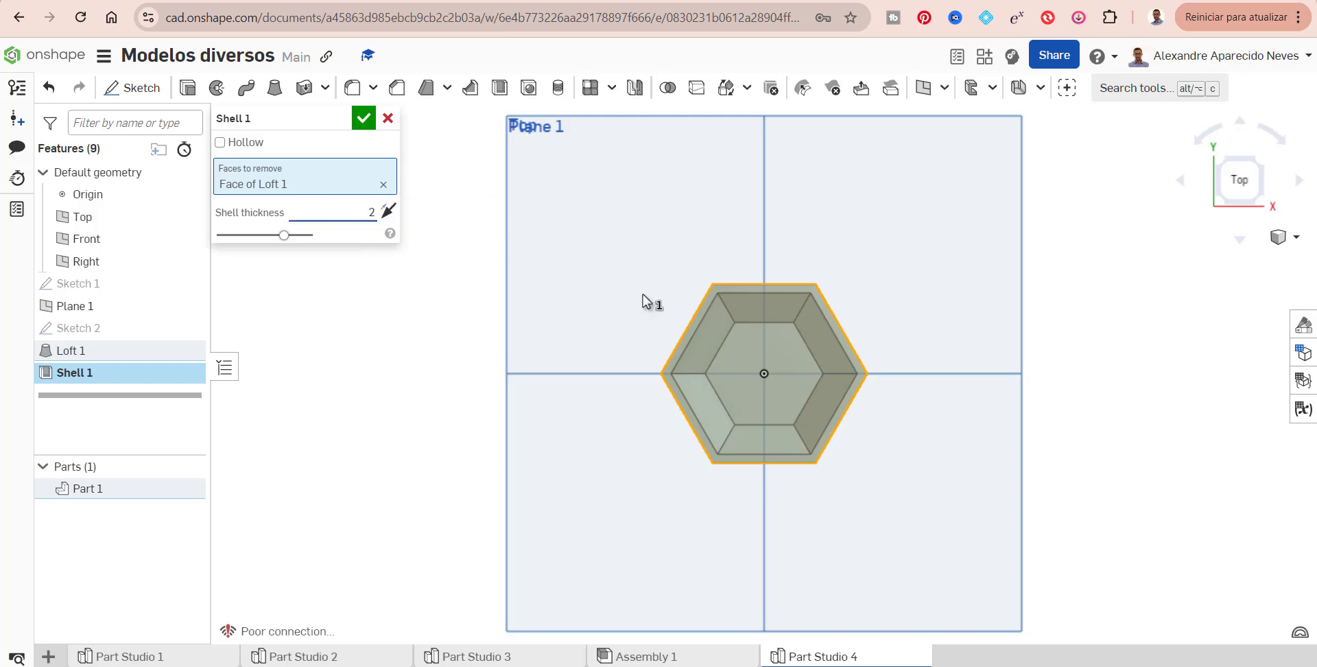
{"action": "key", "text": "Tab"}
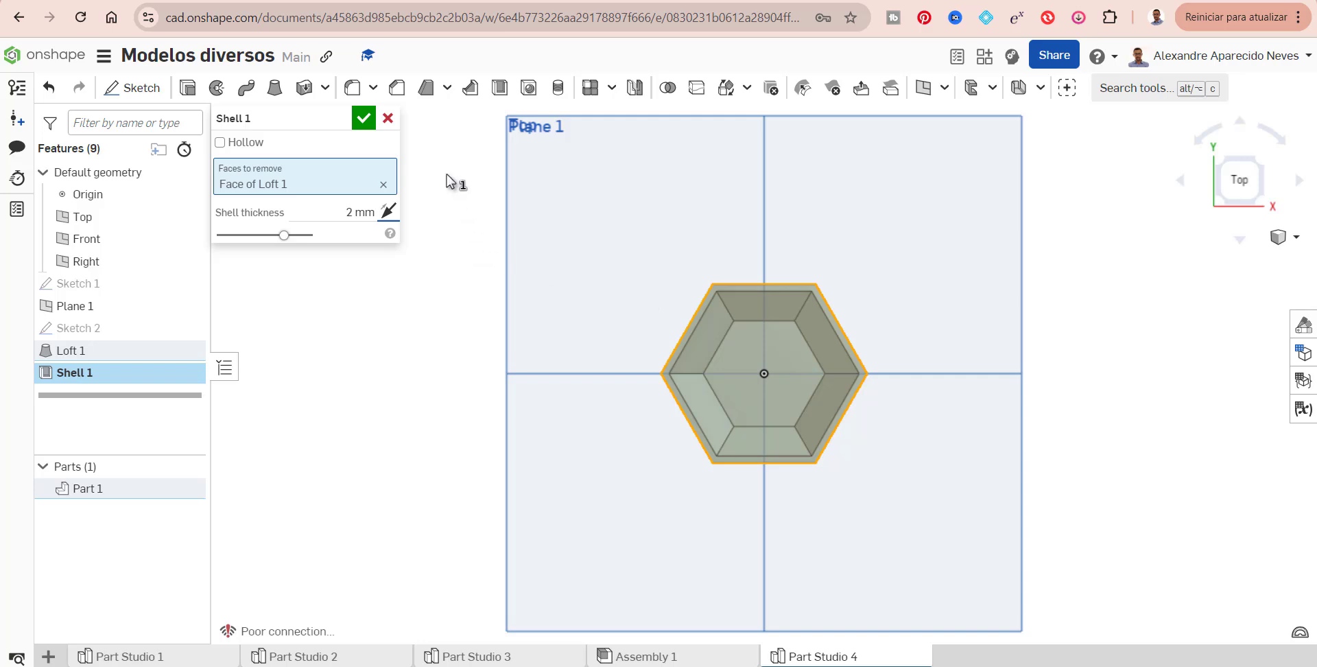
{"action": "left_click", "coordinate": [363, 120]}
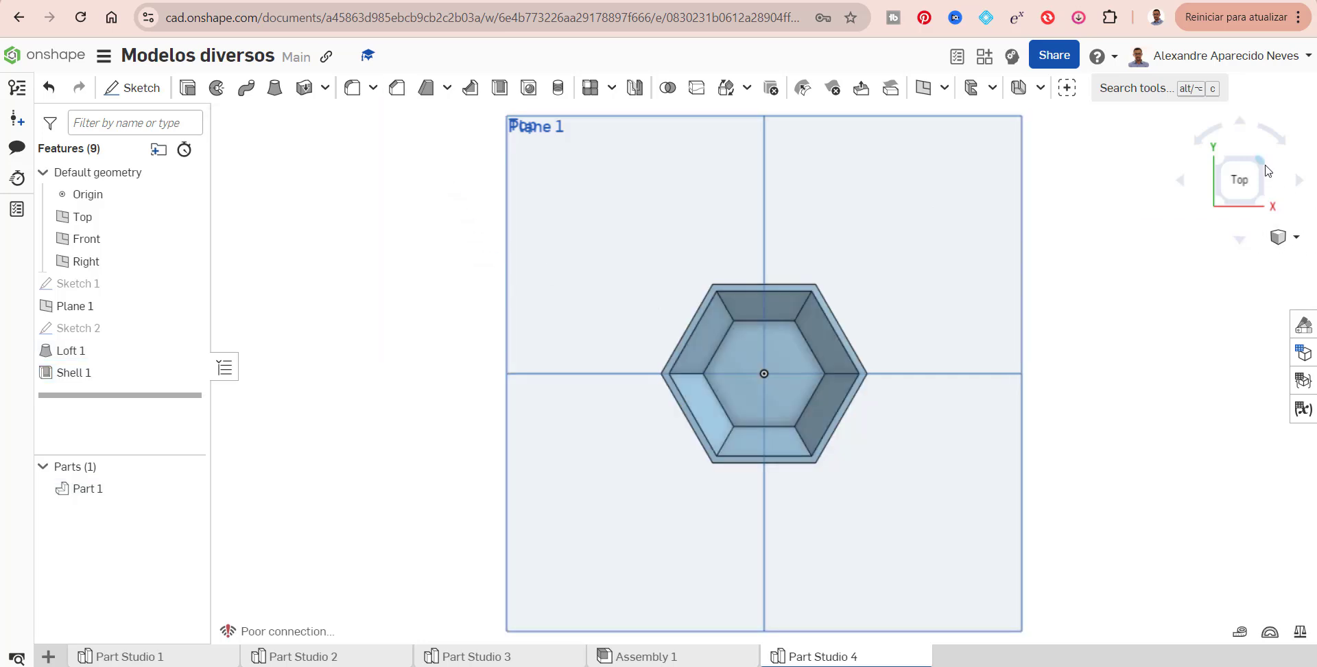
{"action": "left_click", "coordinate": [1260, 163]}
{"action": "scroll", "coordinate": [772, 332], "scroll_direction": "up", "scroll_amount": 6}
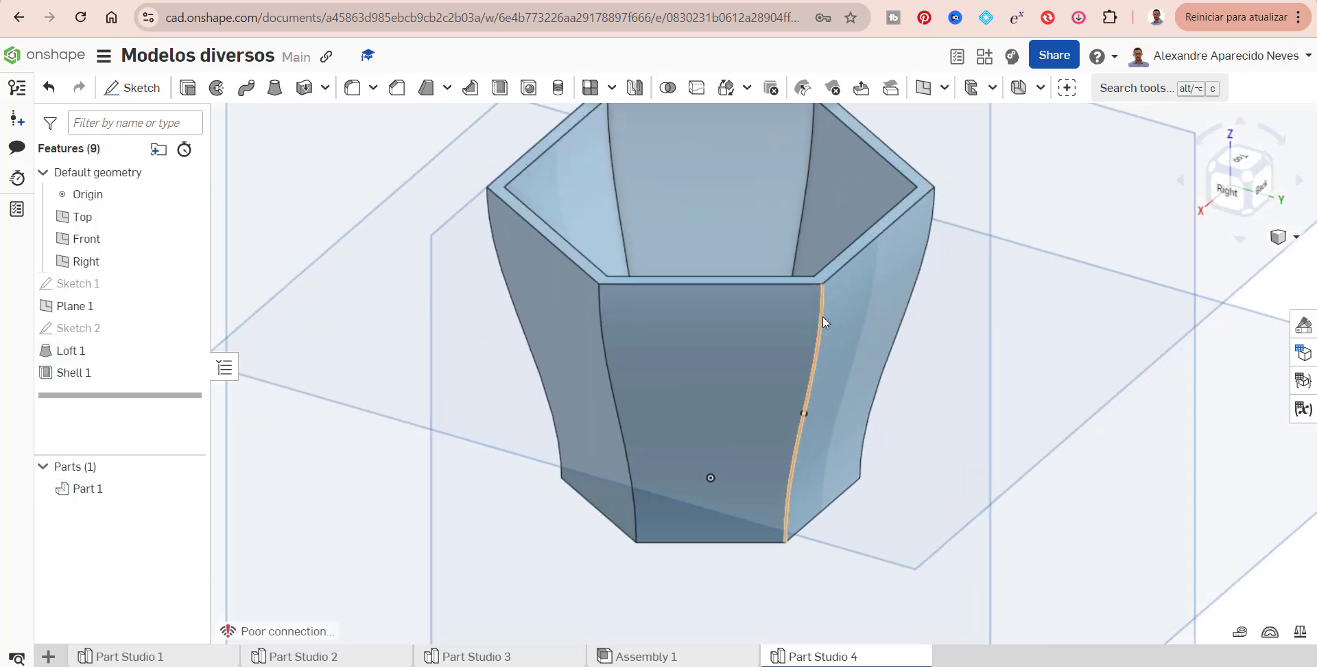
{"action": "scroll", "coordinate": [865, 353], "scroll_direction": "down", "scroll_amount": 4}
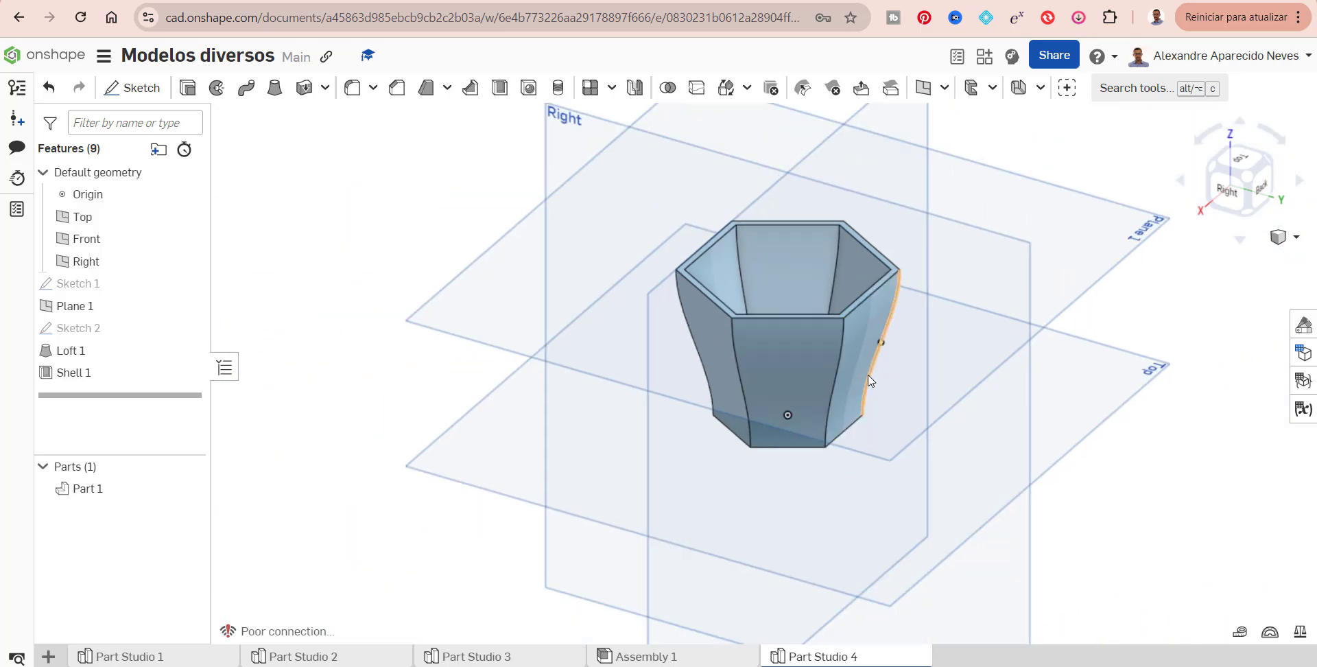
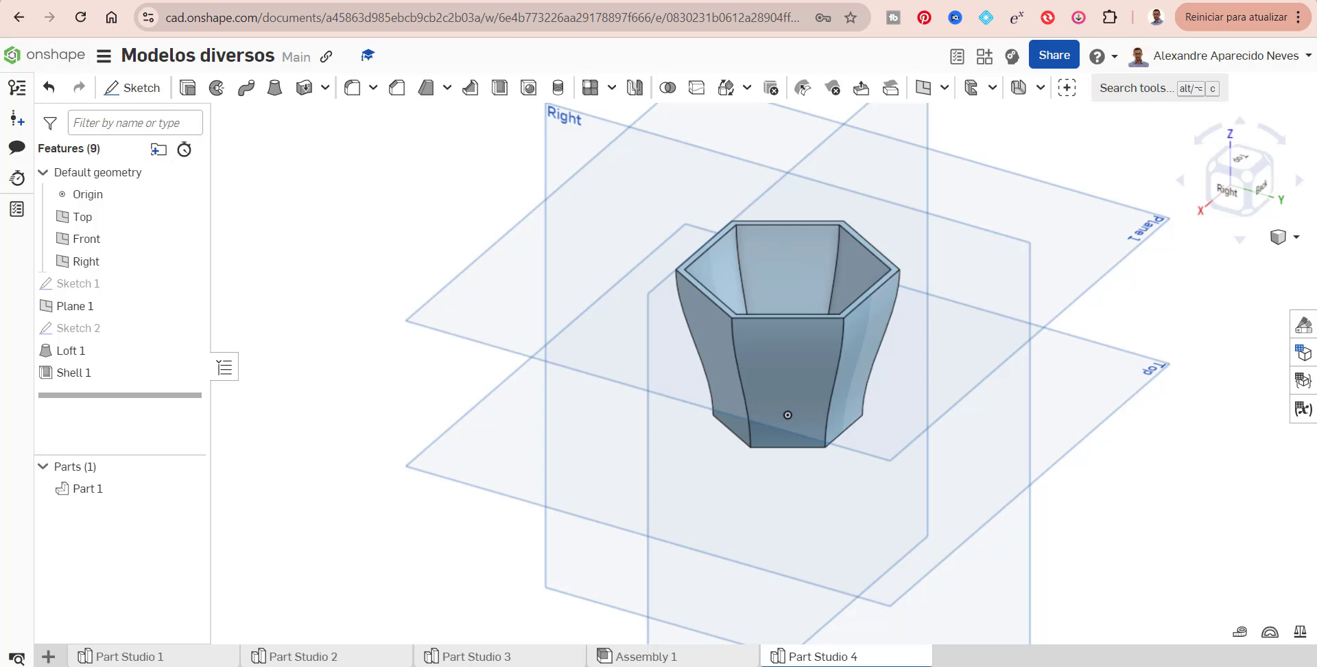
Create a new Part Studio and start a sketch on the Top plane, viewed from above
{"action": "left_click", "coordinate": [48, 657]}
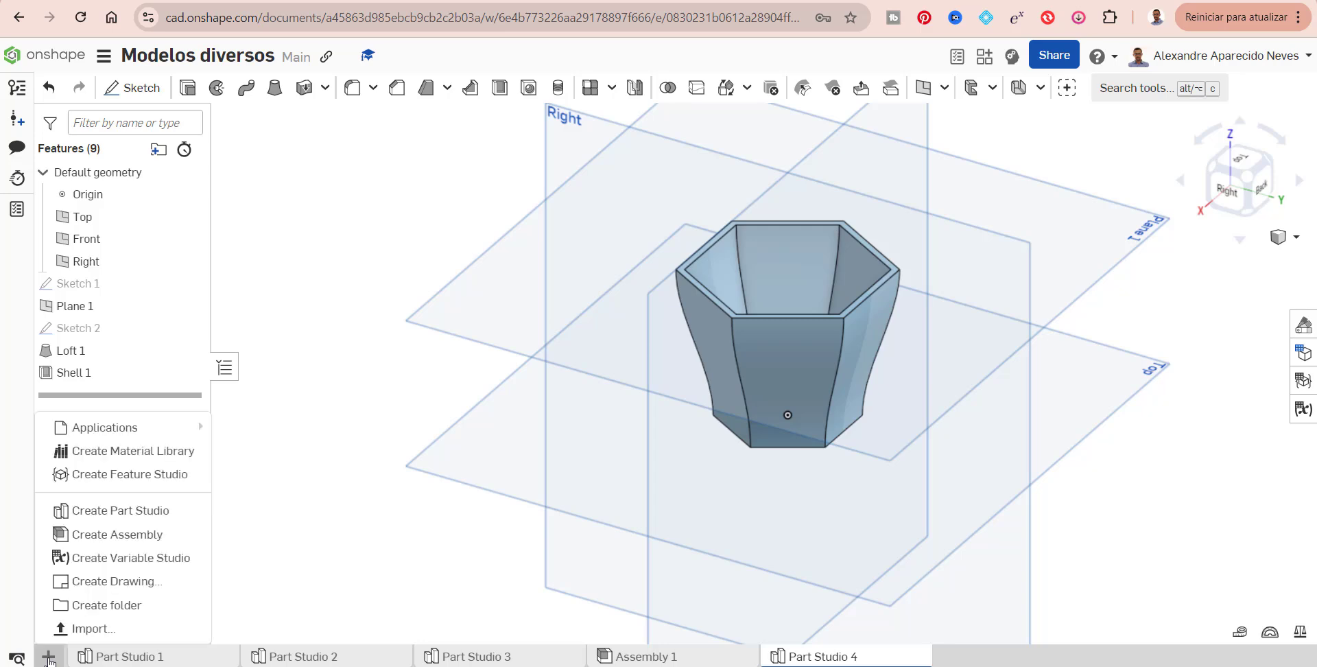
{"action": "left_click", "coordinate": [125, 508]}
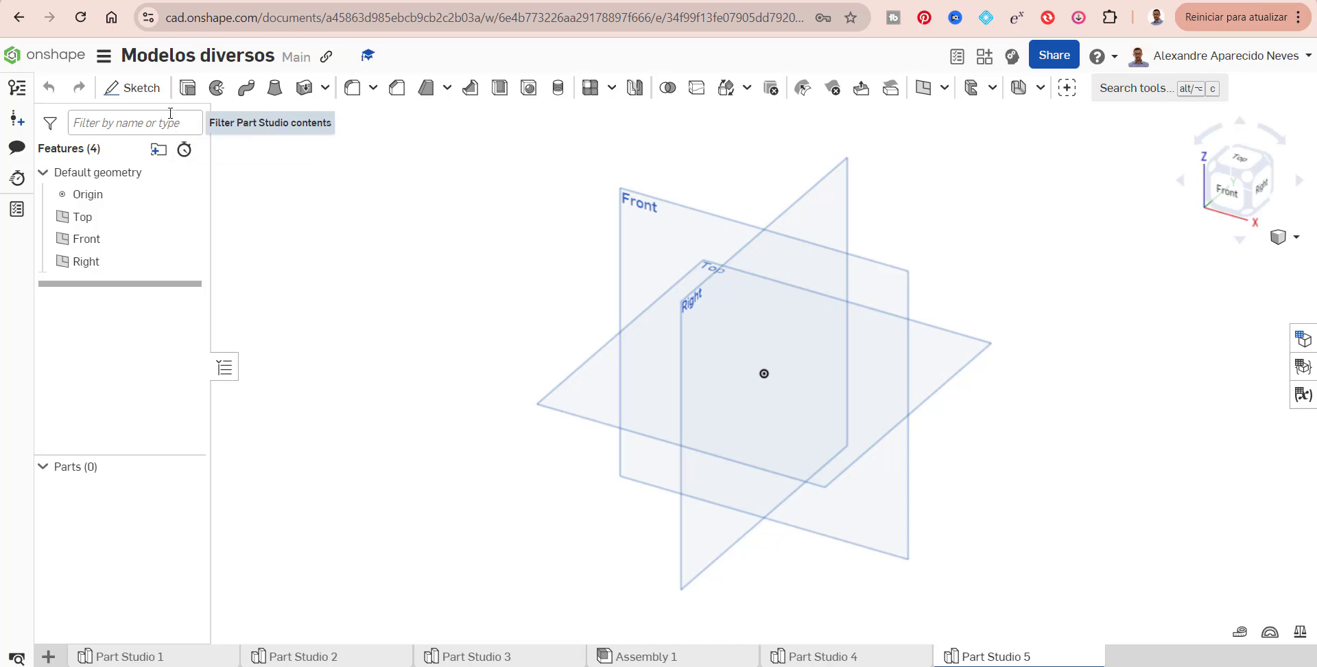
{"action": "left_click", "coordinate": [134, 88]}
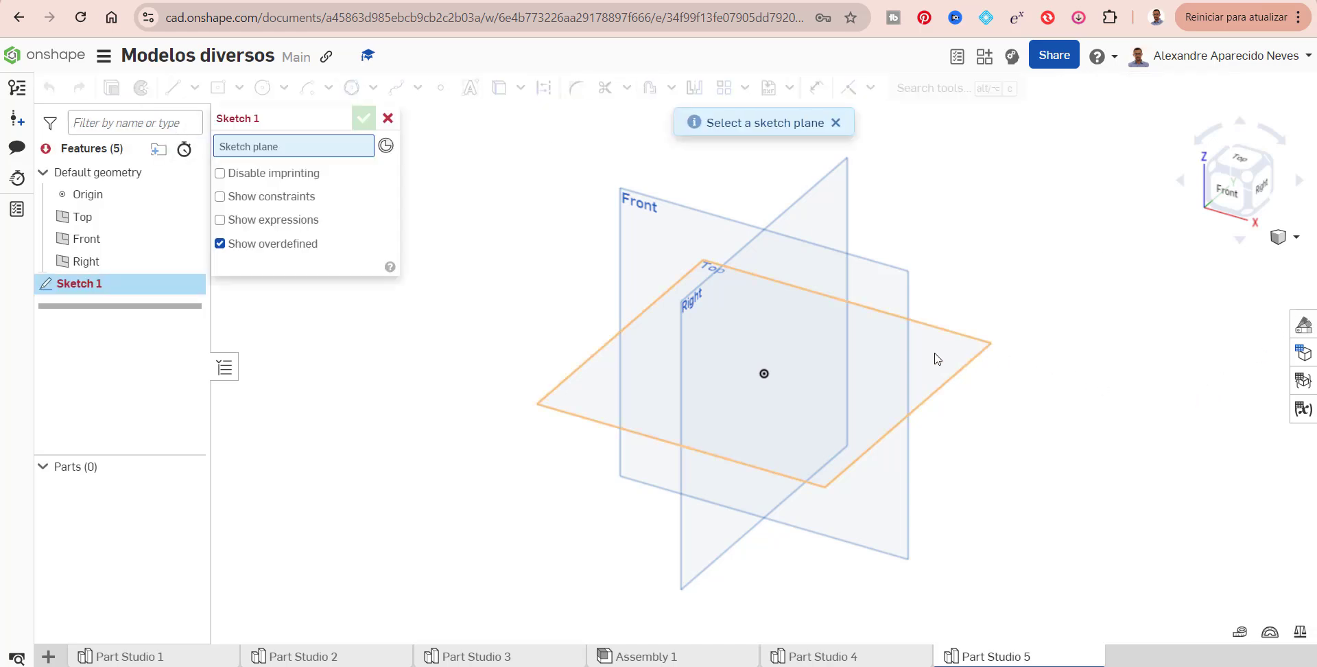
{"action": "left_click", "coordinate": [964, 358]}
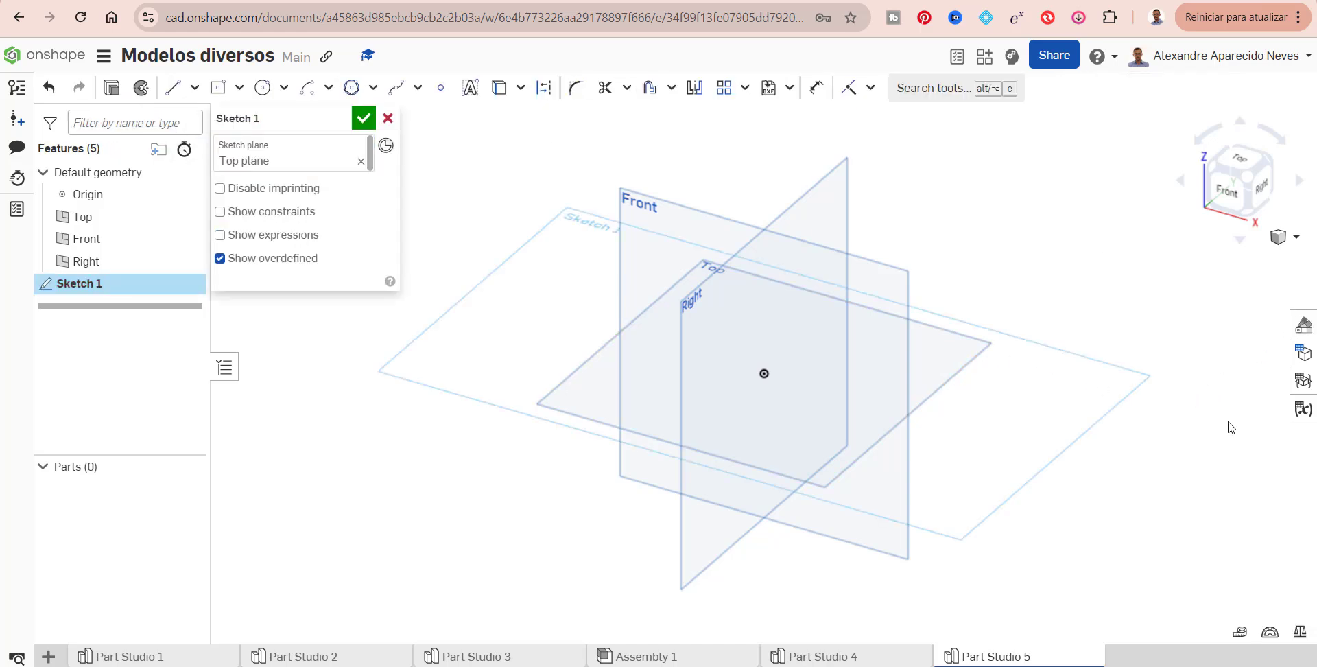
{"action": "left_click", "coordinate": [1238, 157]}
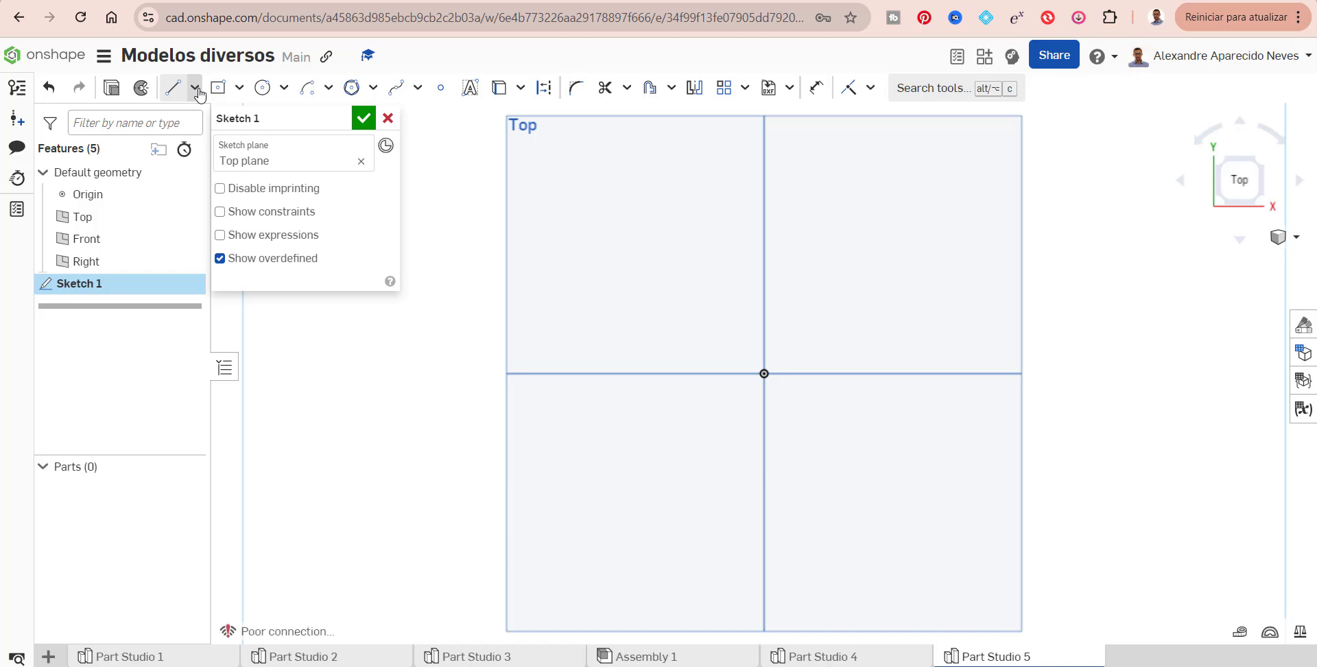
Draw a half-tree zigzag descending from the vertical axis towards negative X: slopes about 27, 27 and 25 mm joined by horizontals about 12 and 11 mm
{"action": "left_click", "coordinate": [175, 91]}
{"action": "left_click", "coordinate": [764, 154]}
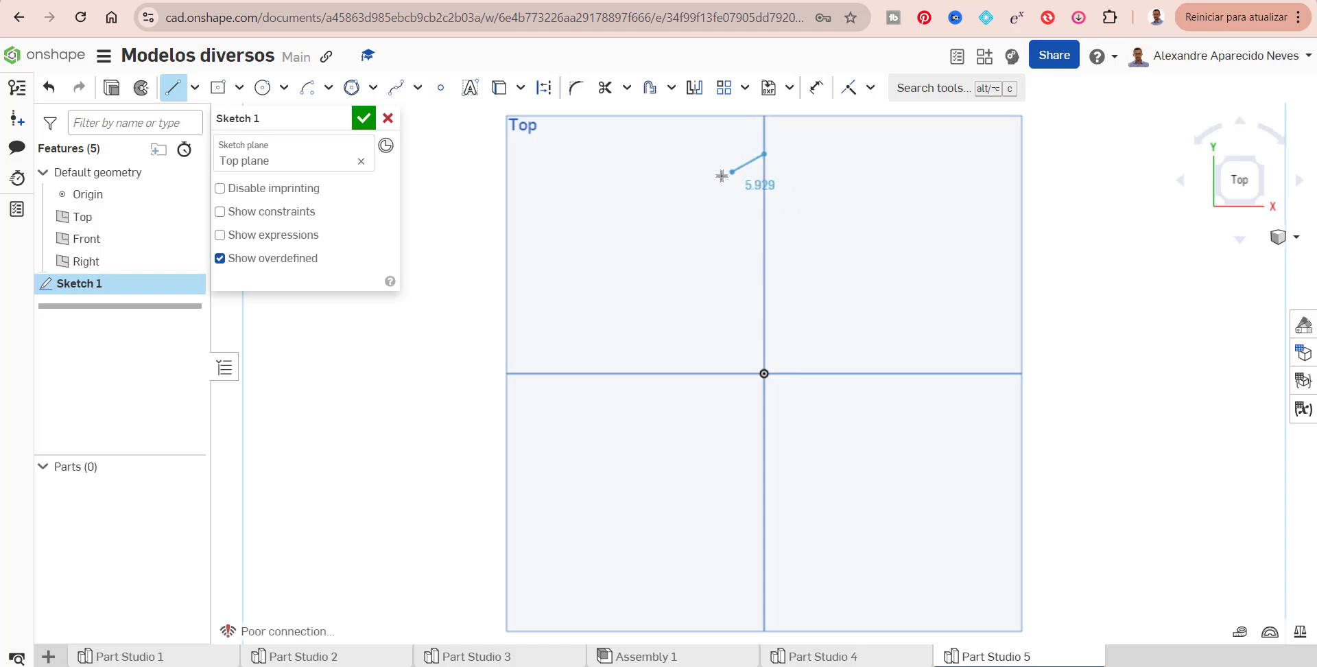
{"action": "left_click", "coordinate": [693, 216]}
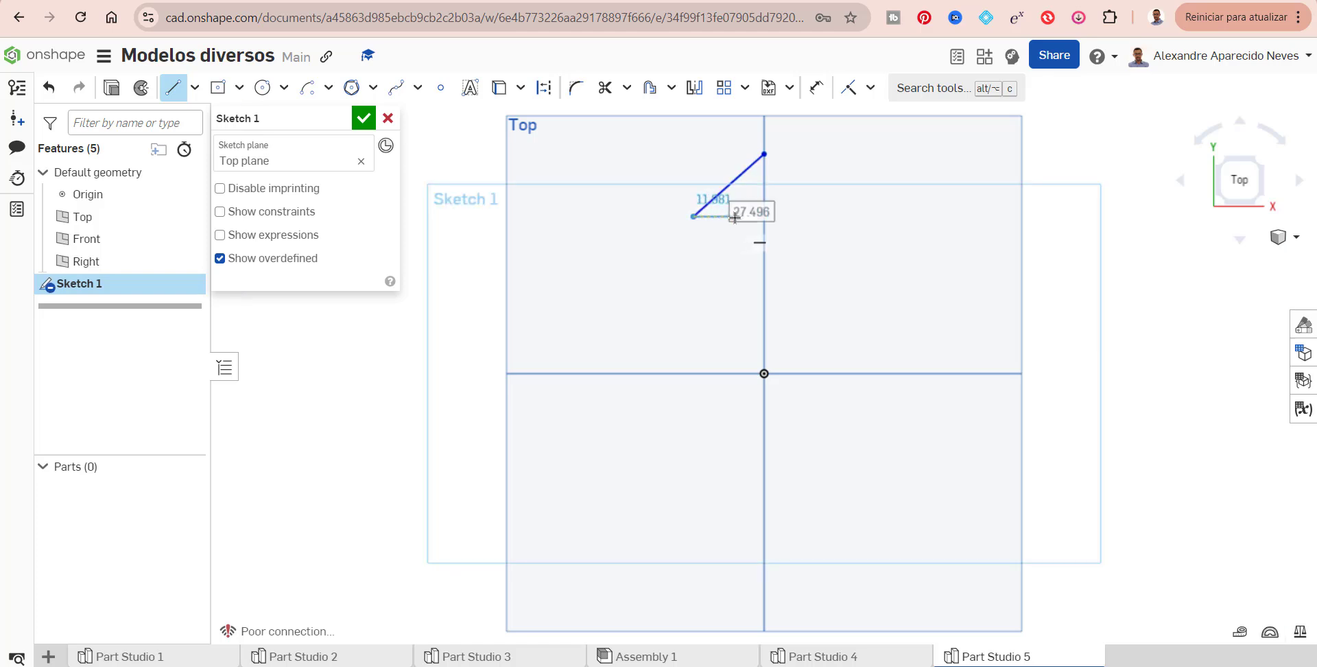
{"action": "left_click", "coordinate": [734, 216]}
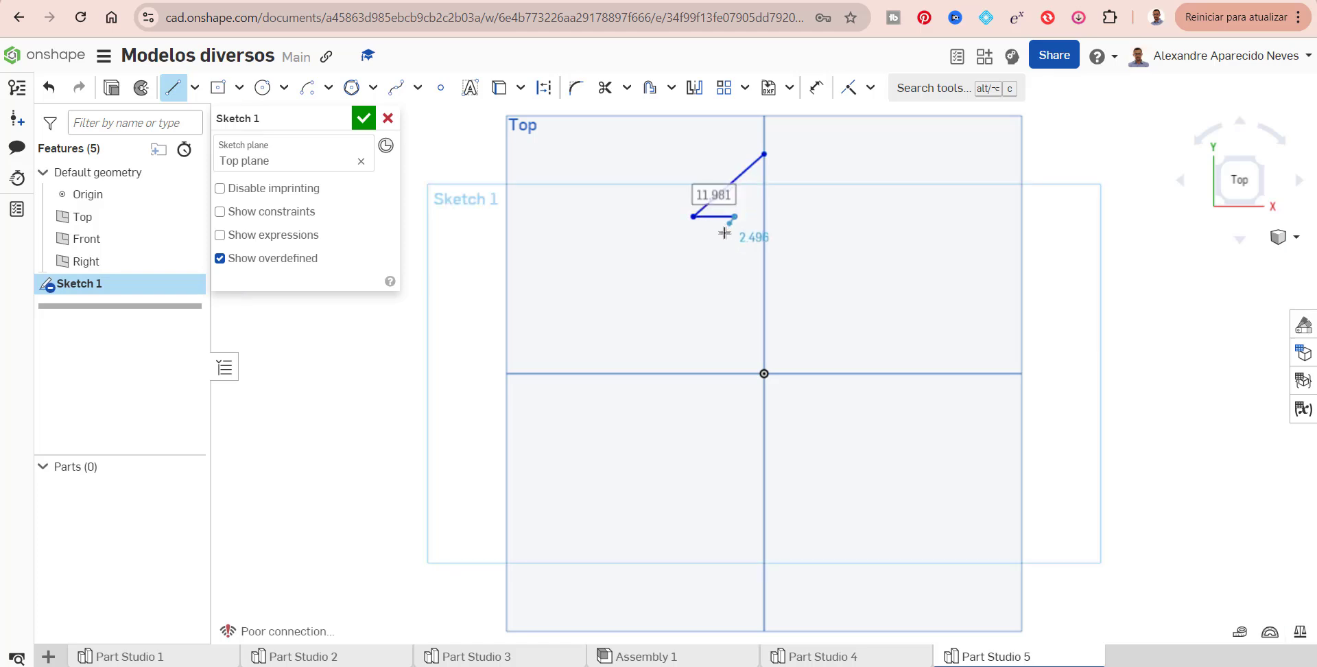
{"action": "left_click", "coordinate": [669, 284]}
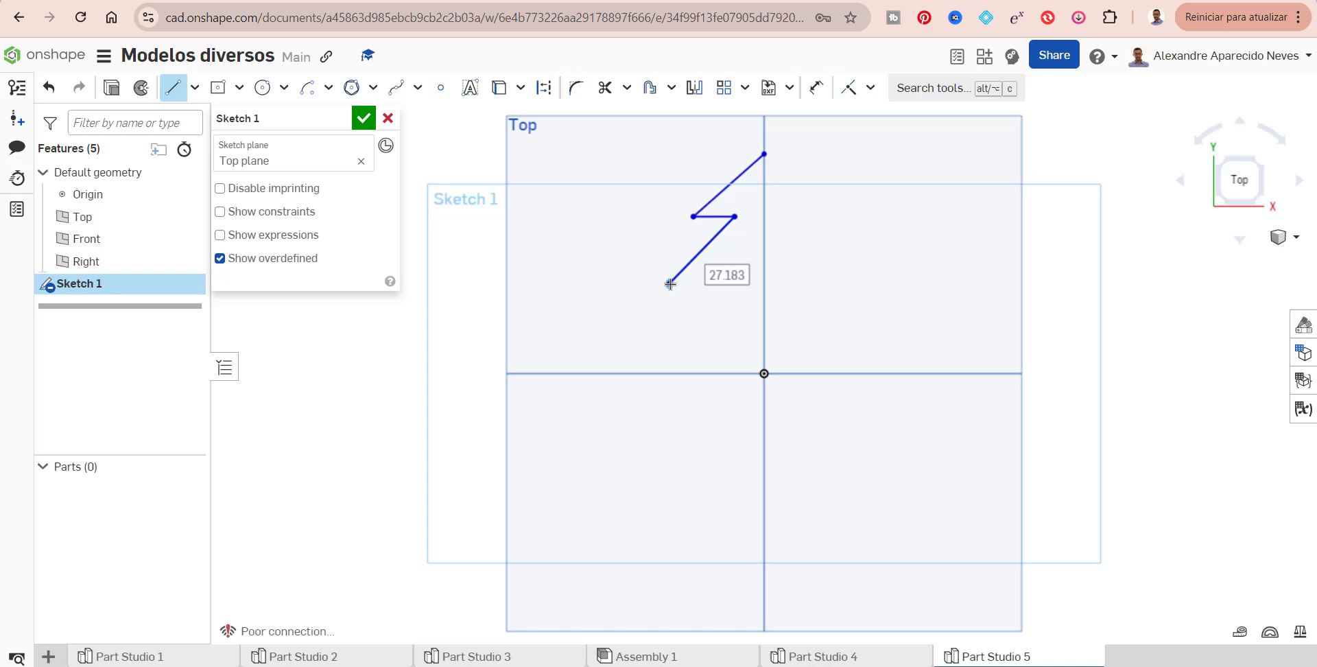
{"action": "left_click", "coordinate": [707, 283]}
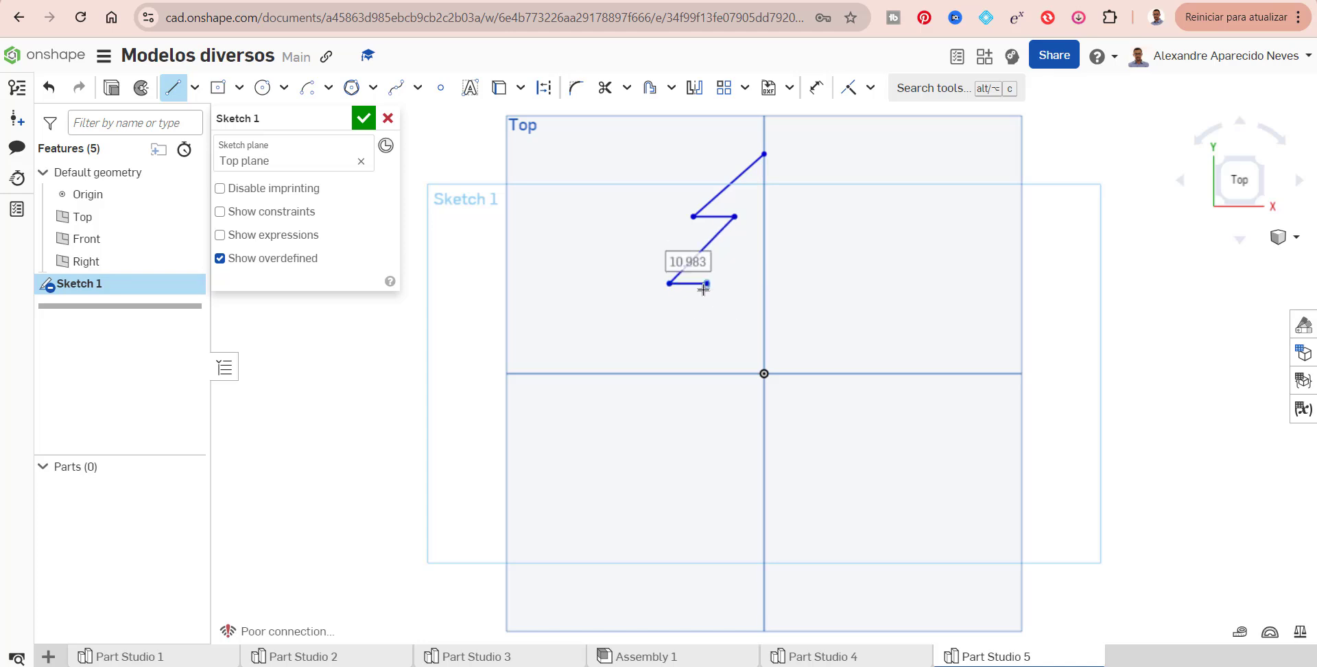
{"action": "left_click", "coordinate": [651, 350]}
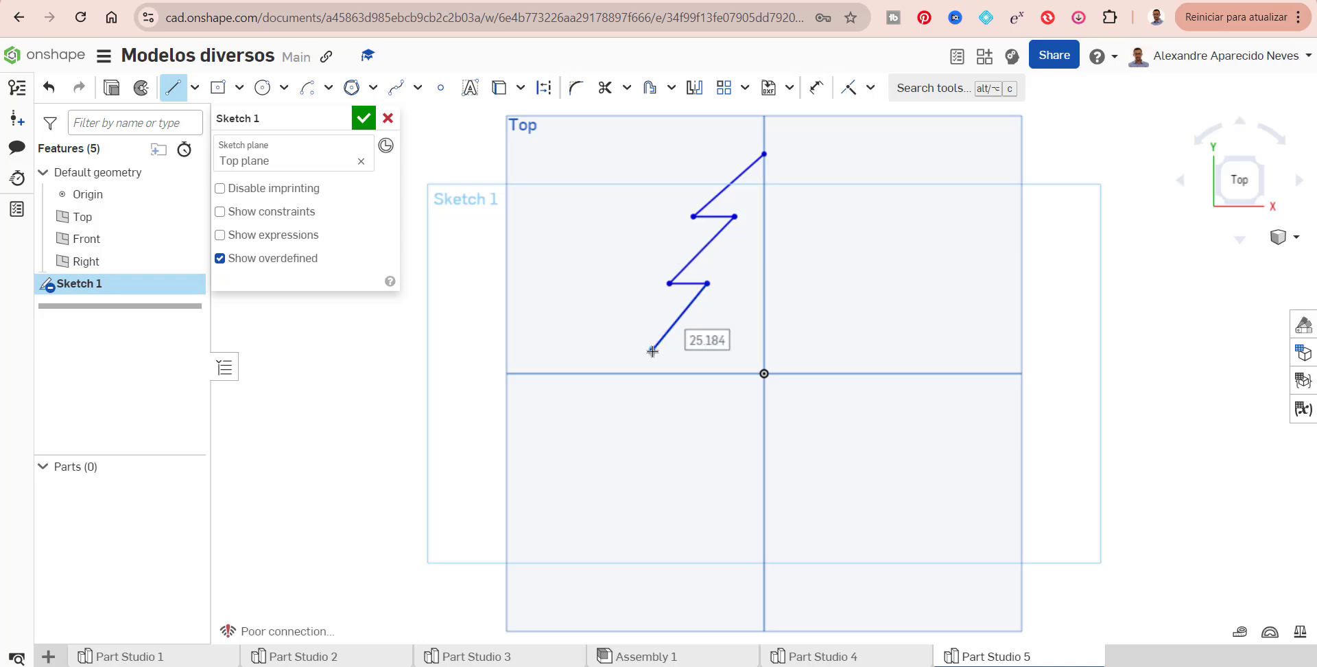
Close the half-tree with a base about 26 mm, trunk side about 6.7 mm, horizontal about 6.6 mm to the origin and axis line about 64 mm
{"action": "left_click", "coordinate": [741, 350]}
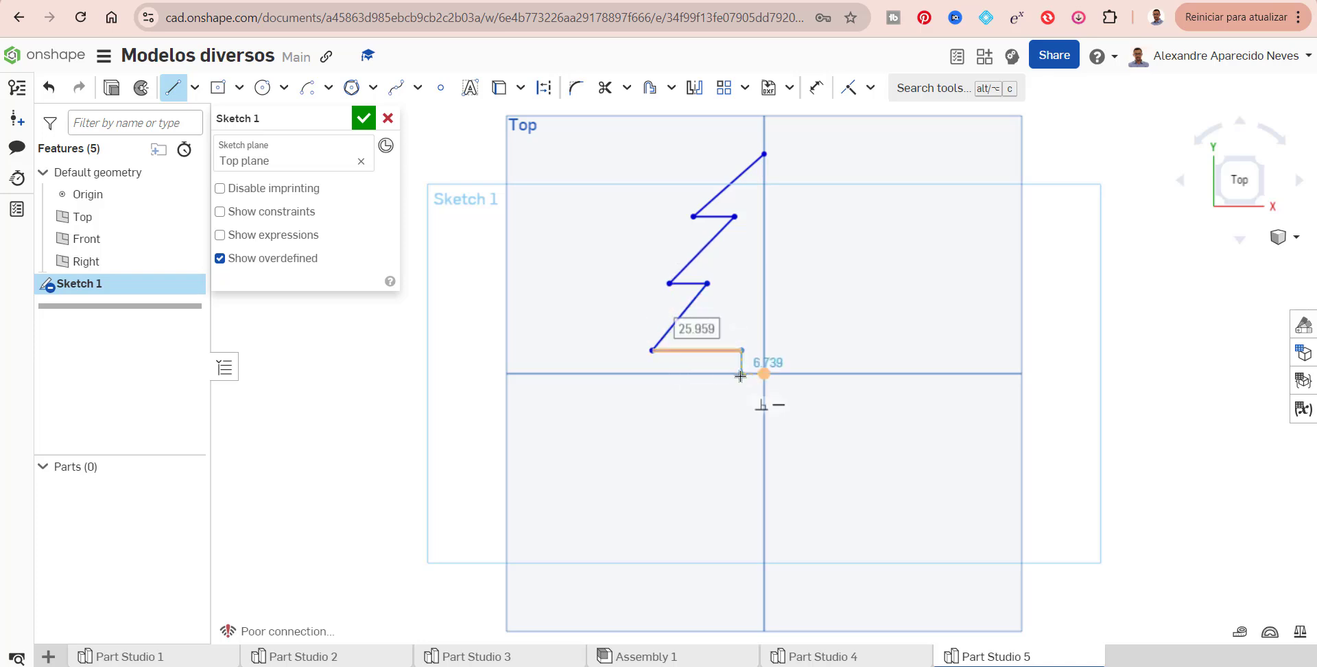
{"action": "left_click", "coordinate": [741, 373]}
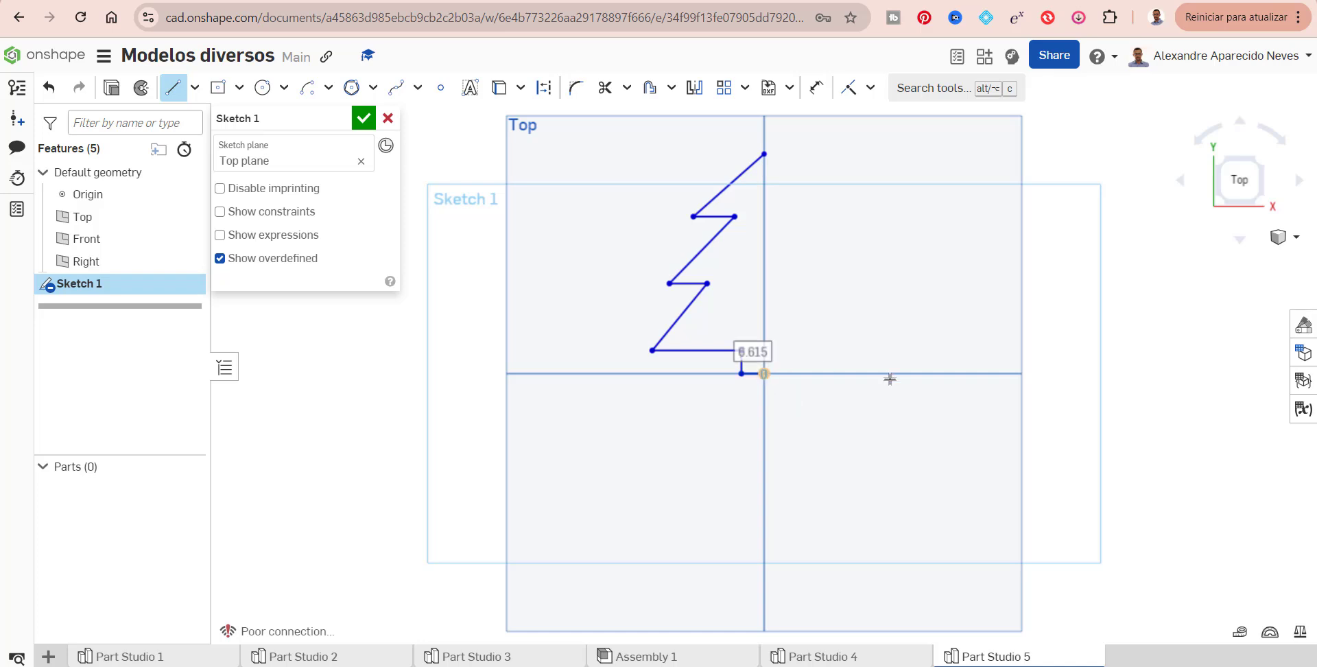
{"action": "left_click", "coordinate": [764, 155]}
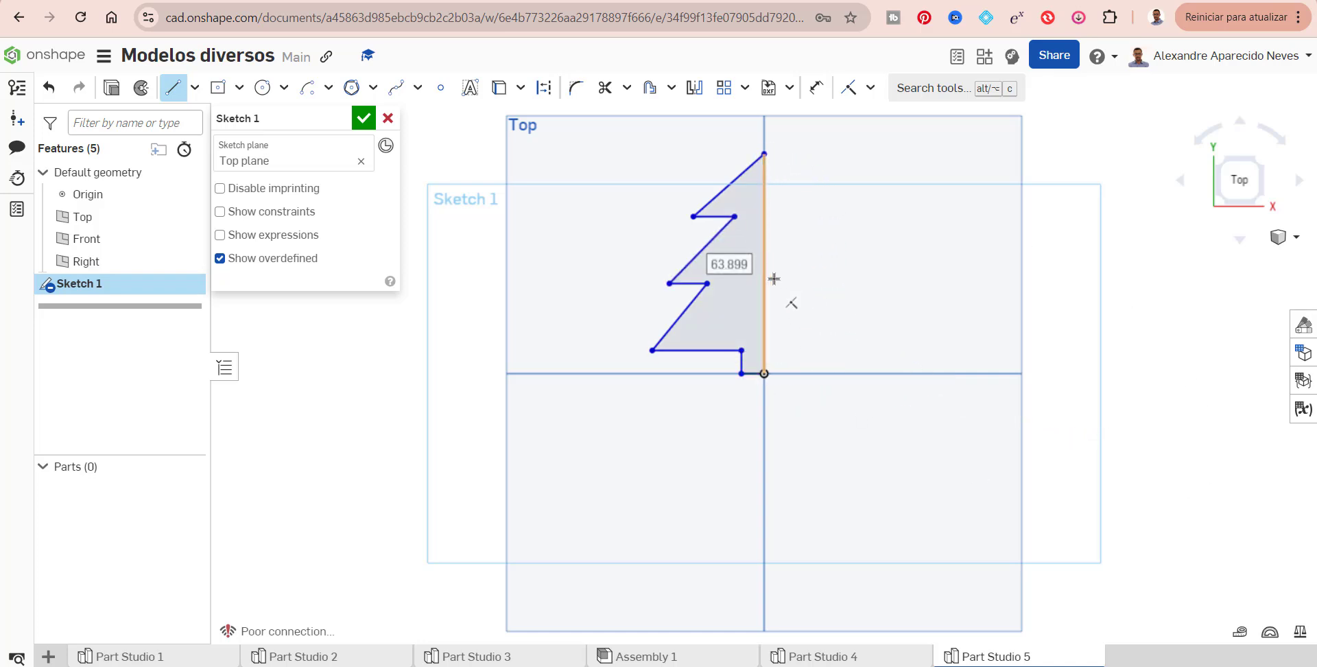
{"action": "scroll", "coordinate": [779, 285], "scroll_direction": "up", "scroll_amount": 3}
{"action": "scroll", "coordinate": [779, 285], "scroll_direction": "down", "scroll_amount": 3}
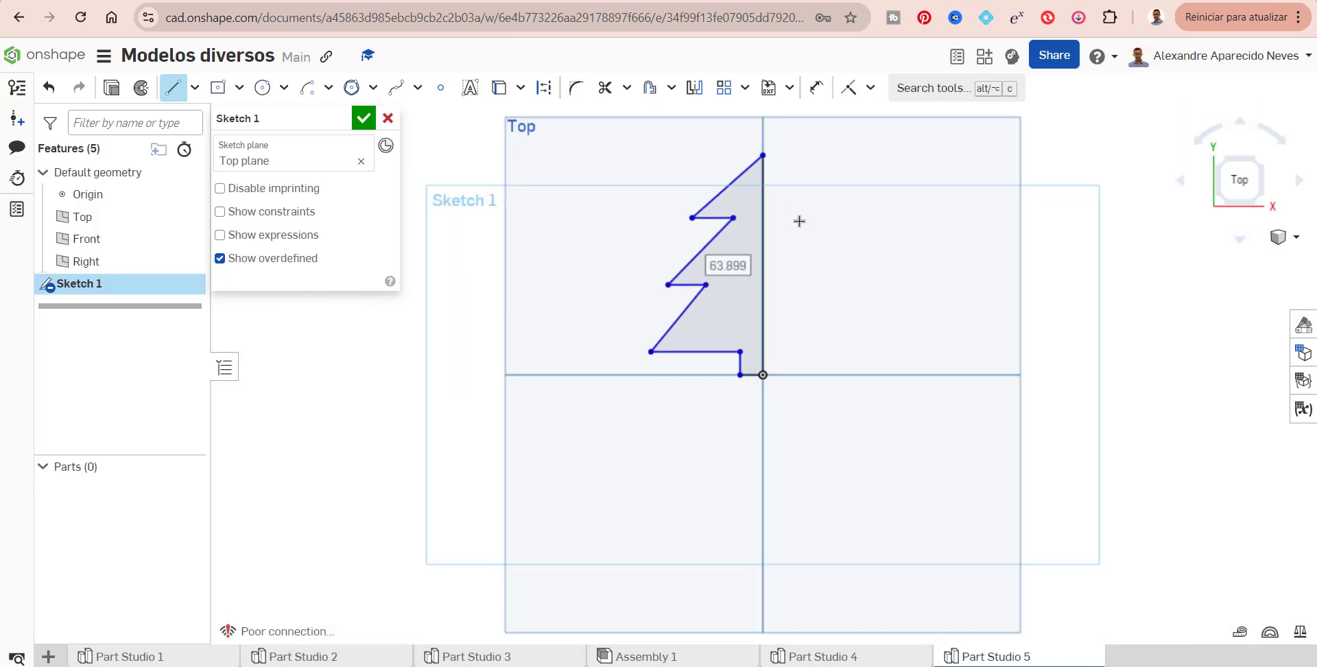
Dimension the half-tree's vertical axis line and set its length to 70 mm
{"action": "left_click", "coordinate": [815, 87]}
{"action": "left_click", "coordinate": [761, 239]}
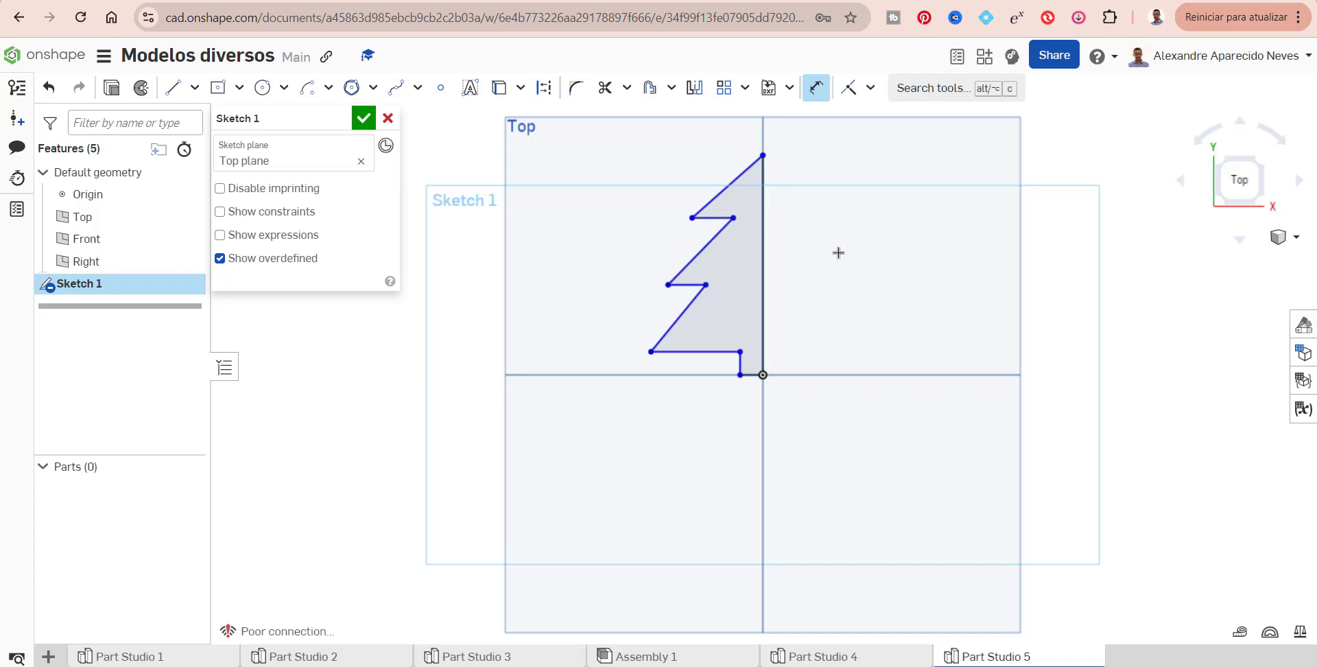
{"action": "left_click", "coordinate": [838, 251]}
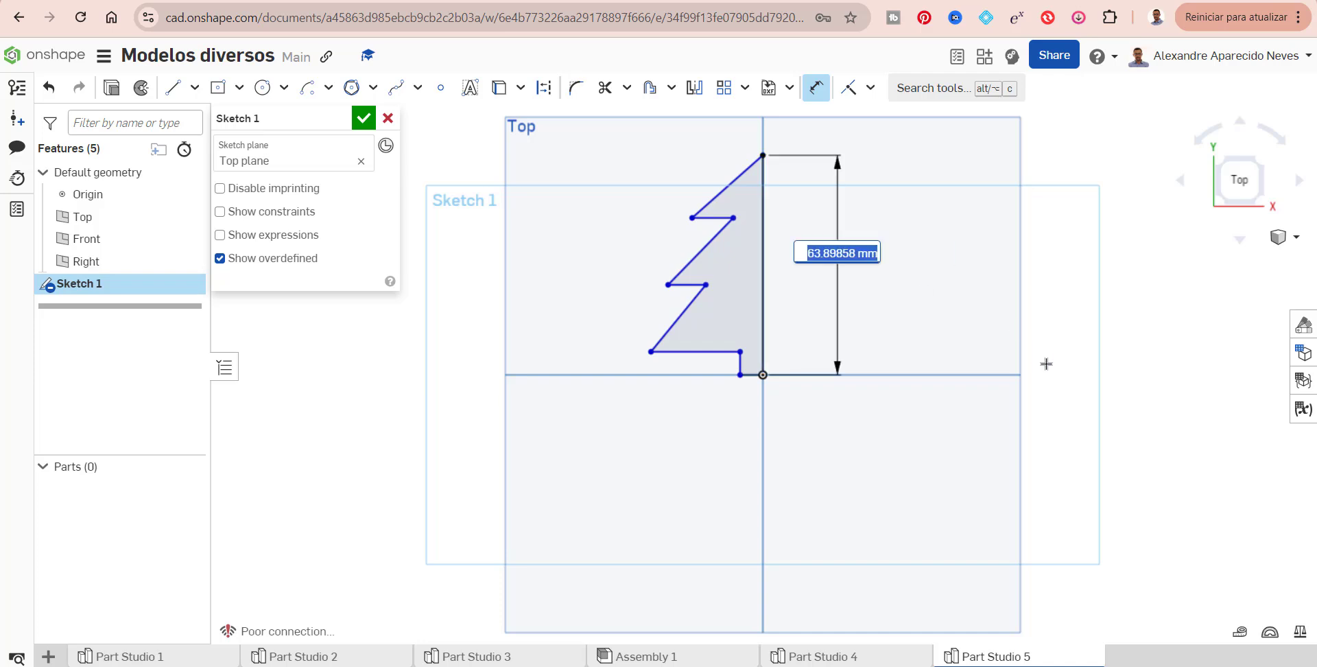
{"action": "type", "text": "70"}
{"action": "key", "text": "Return"}
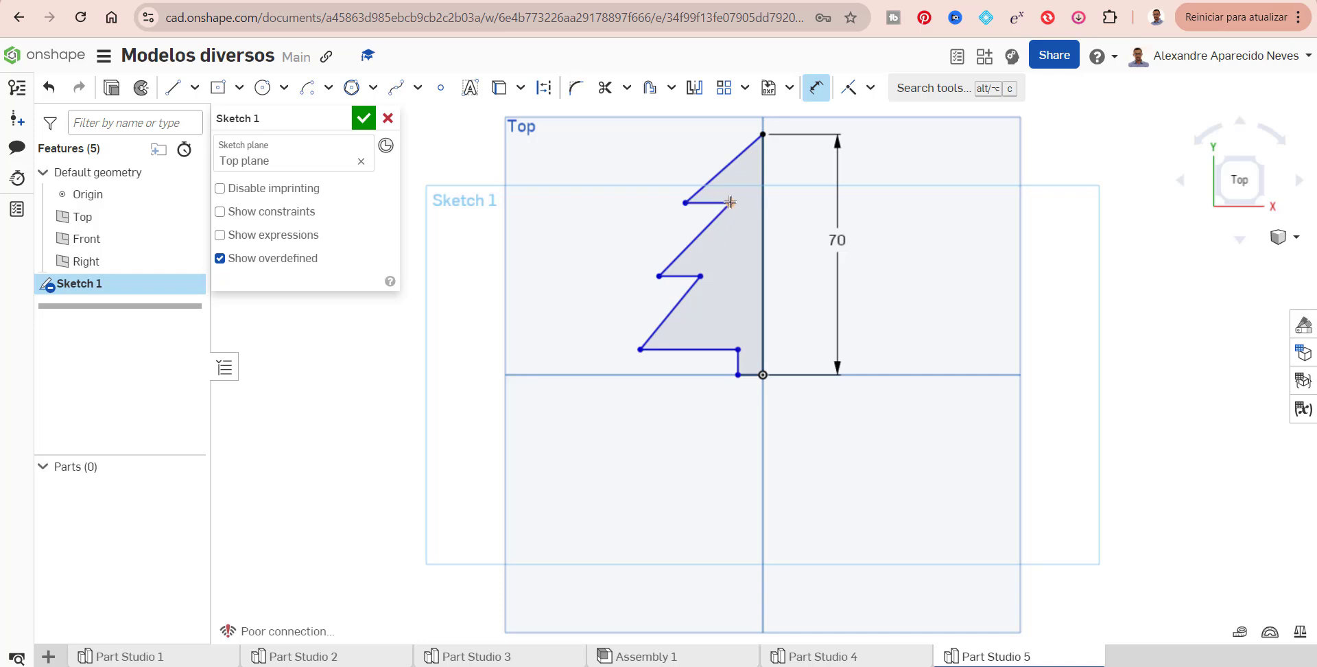
Dimension the vertical heights of the half-tree's top and middle tiers at 20 mm each
{"action": "left_click", "coordinate": [763, 134]}
{"action": "left_click", "coordinate": [685, 202]}
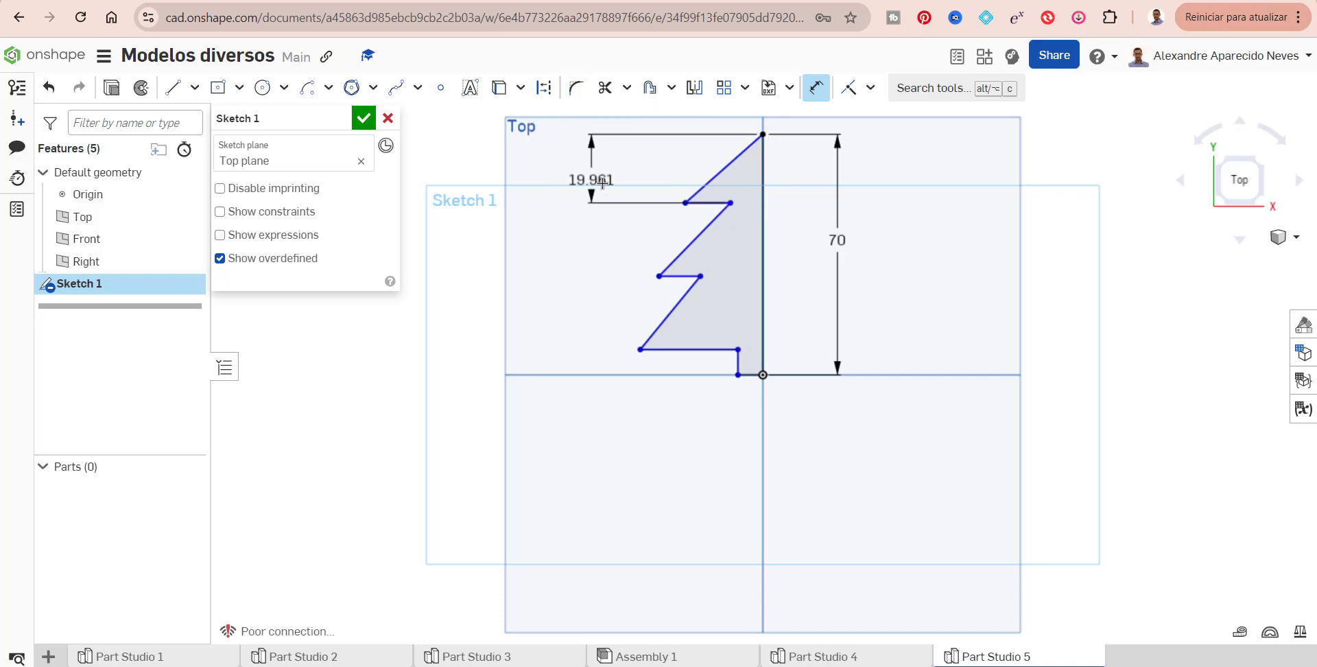
{"action": "left_click", "coordinate": [609, 163]}
{"action": "key", "text": "Return"}
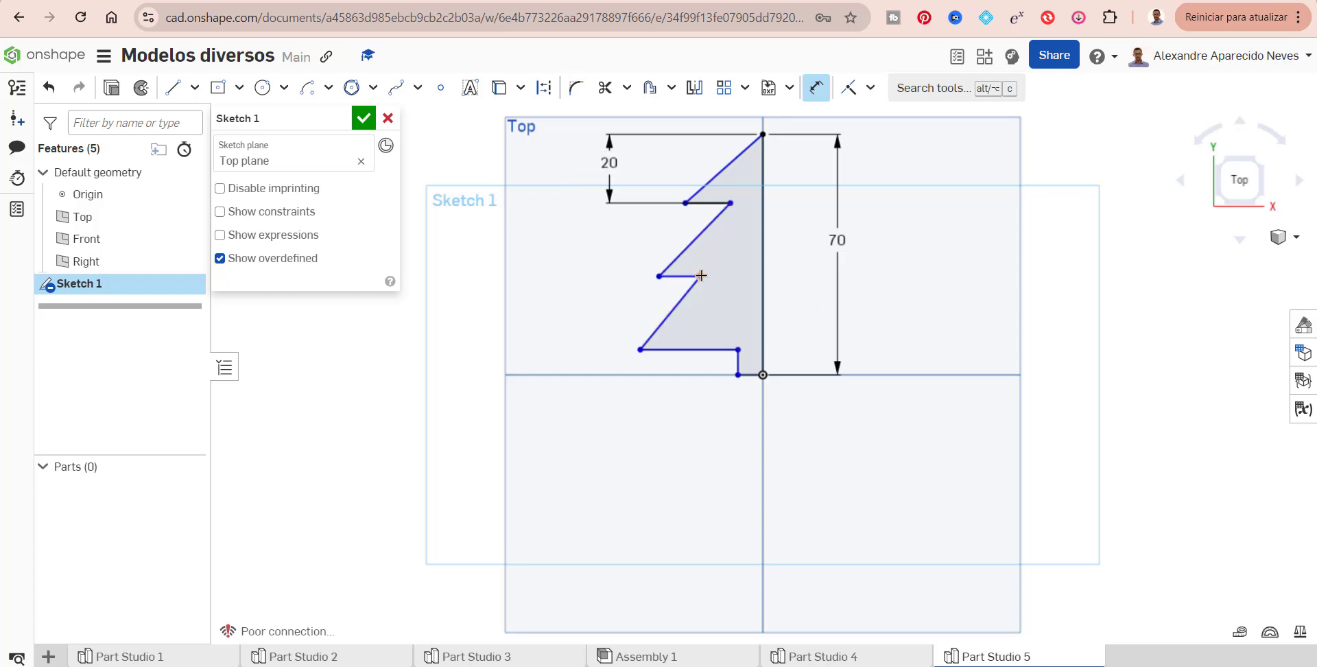
{"action": "left_click", "coordinate": [700, 275]}
{"action": "left_click", "coordinate": [607, 253]}
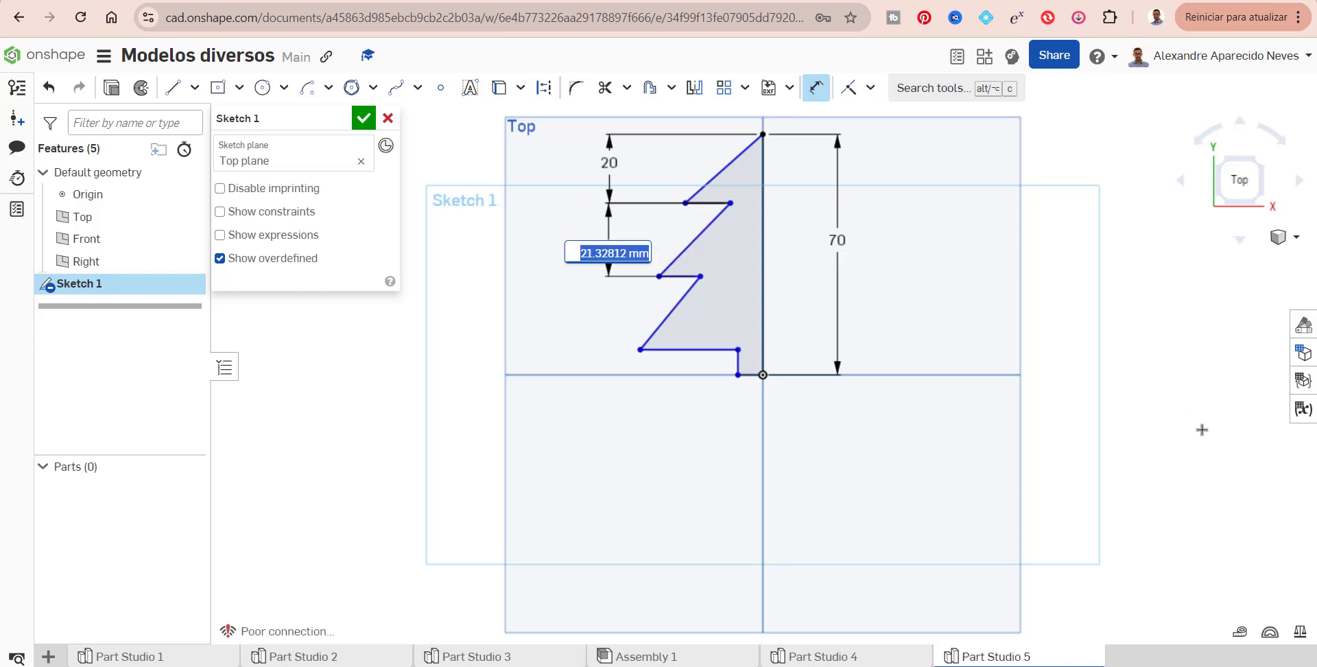
{"action": "type", "text": "20"}
{"action": "key", "text": "Return"}
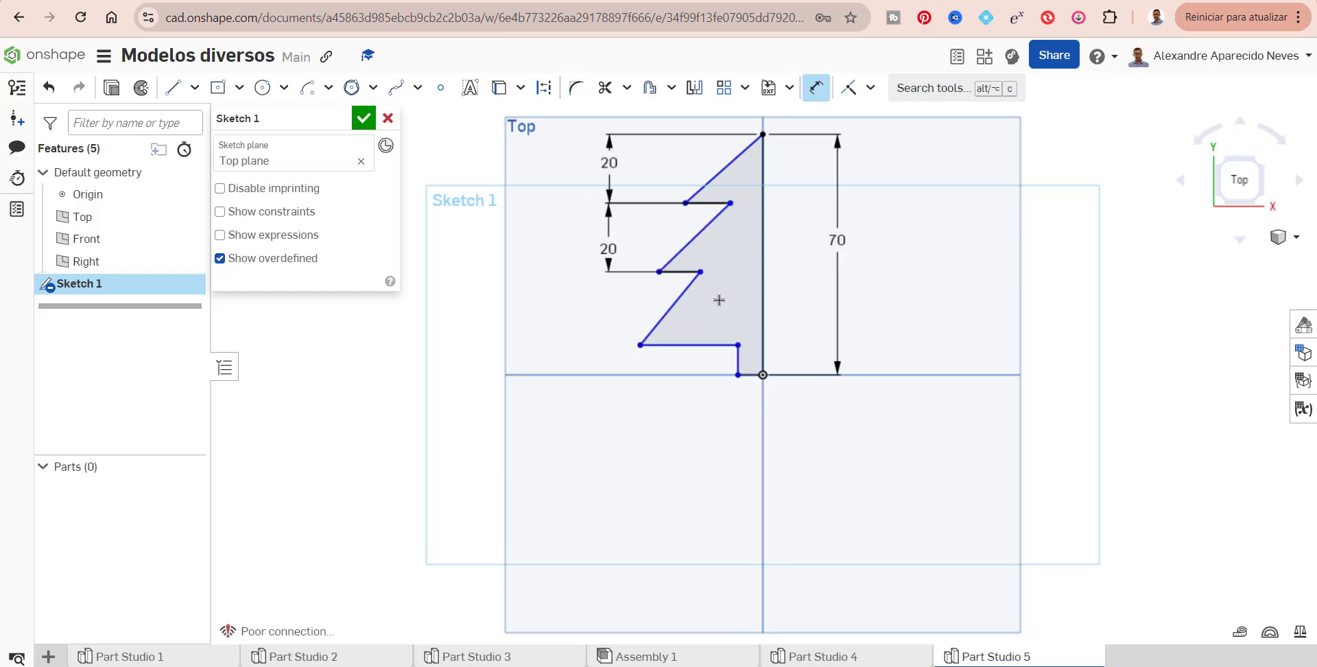
Dimension the lowest tier's vertical height at 20 mm, from the middle tier's horizontal line to the base line
{"action": "left_click", "coordinate": [640, 342]}
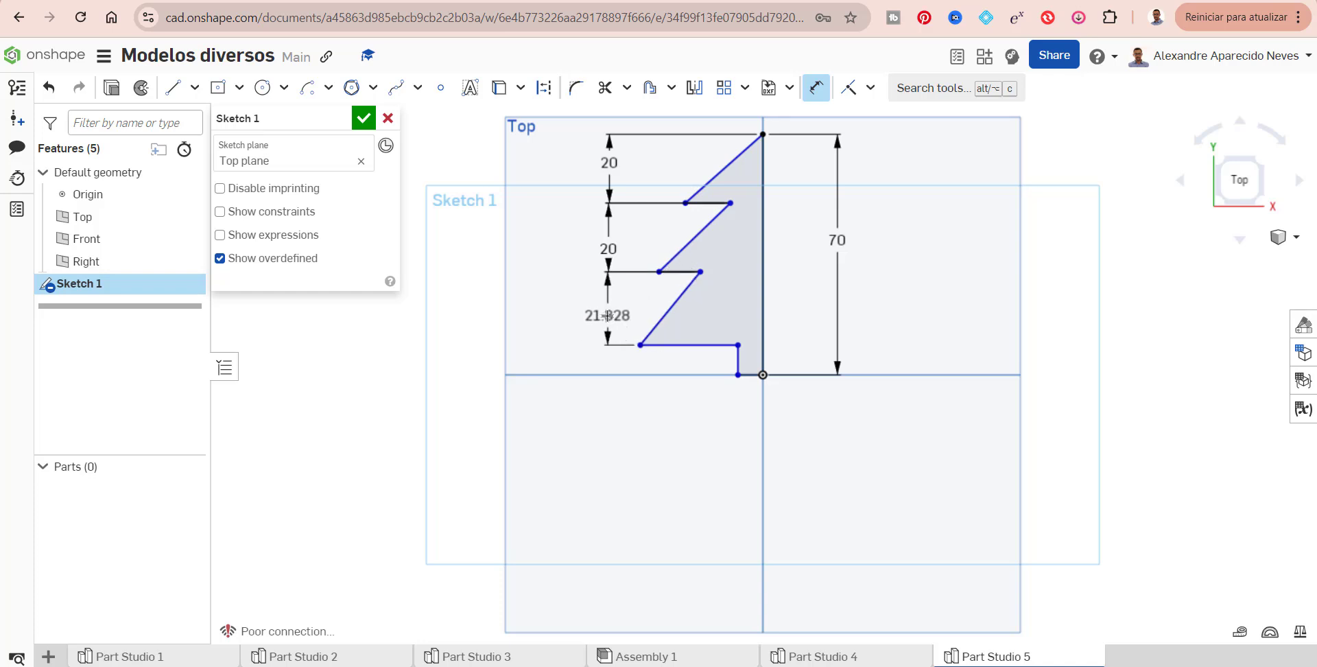
{"action": "left_click", "coordinate": [607, 315]}
{"action": "type", "text": "20"}
{"action": "key", "text": "Return"}
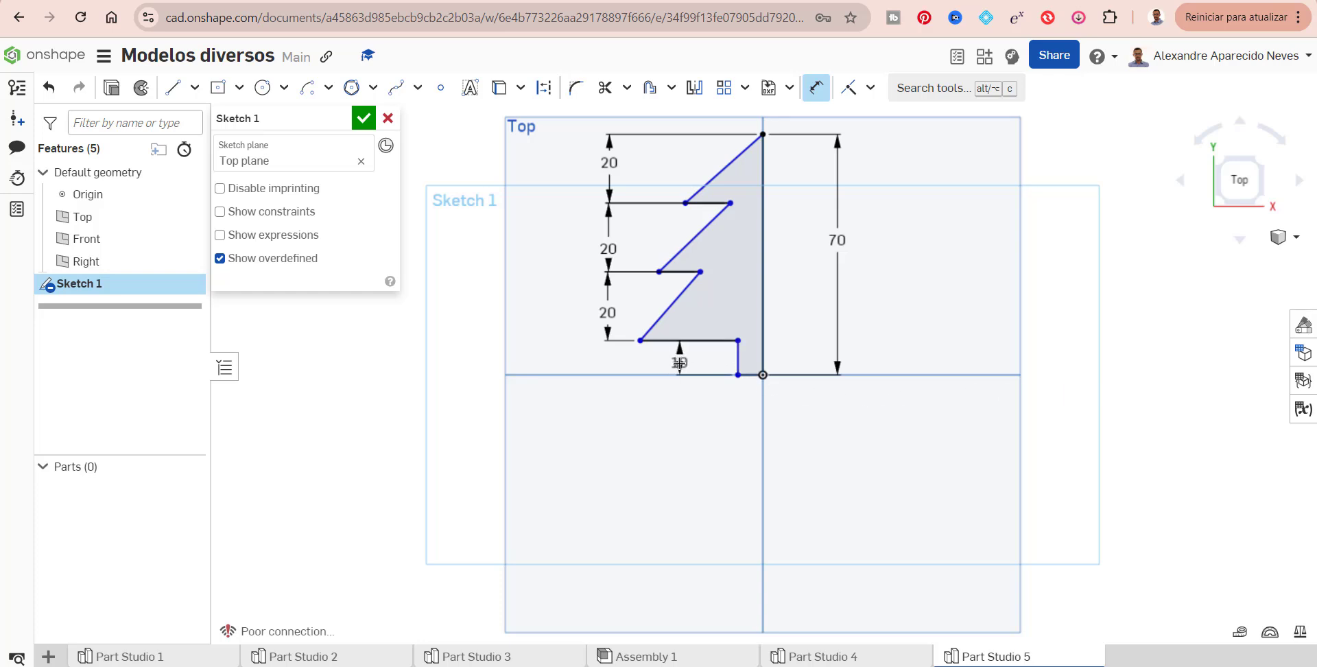
{"action": "key", "text": "Escape"}
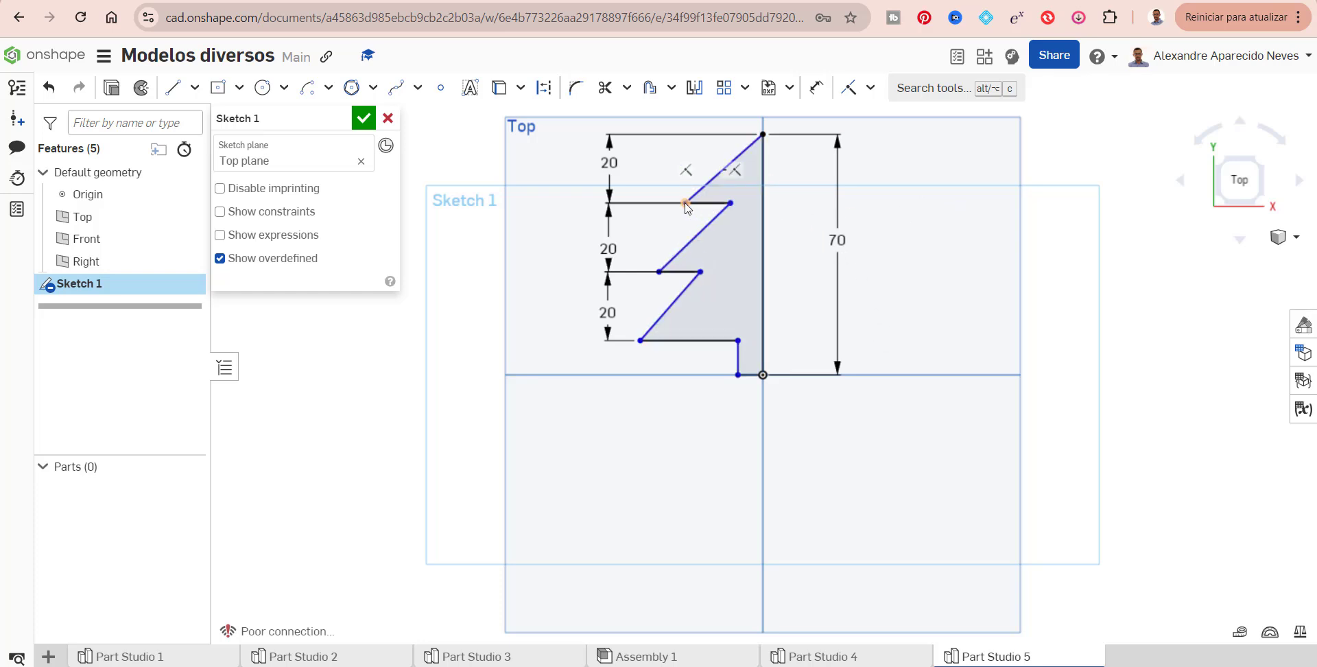
Set the horizontal distance from the top tier's outer tip to the axis line to 20 mm
{"action": "left_click", "coordinate": [816, 88]}
{"action": "left_click", "coordinate": [729, 205]}
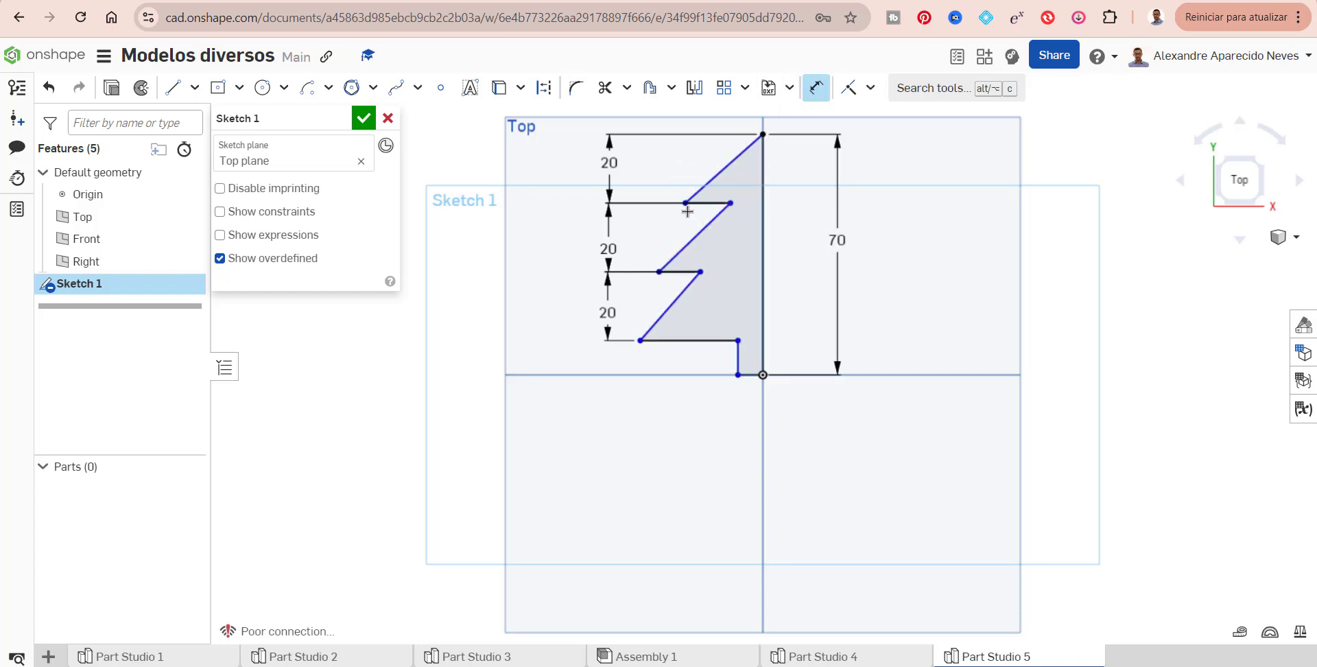
{"action": "left_click", "coordinate": [764, 205]}
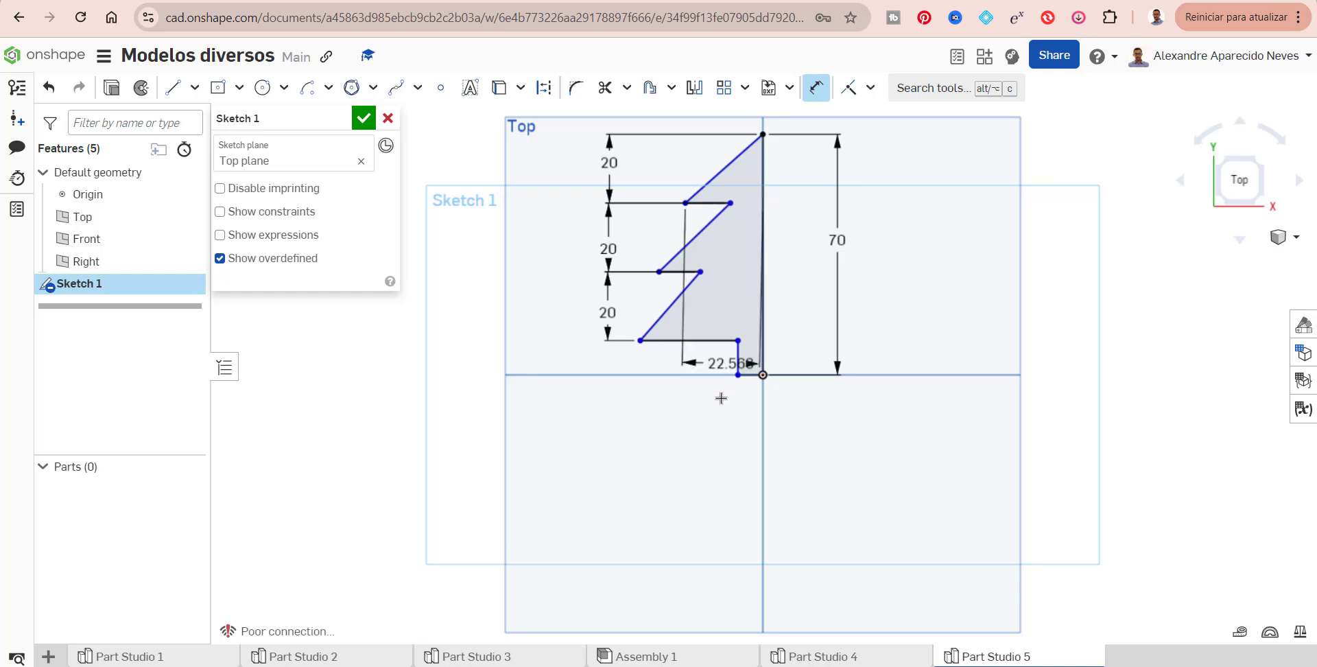
{"action": "left_click", "coordinate": [721, 426]}
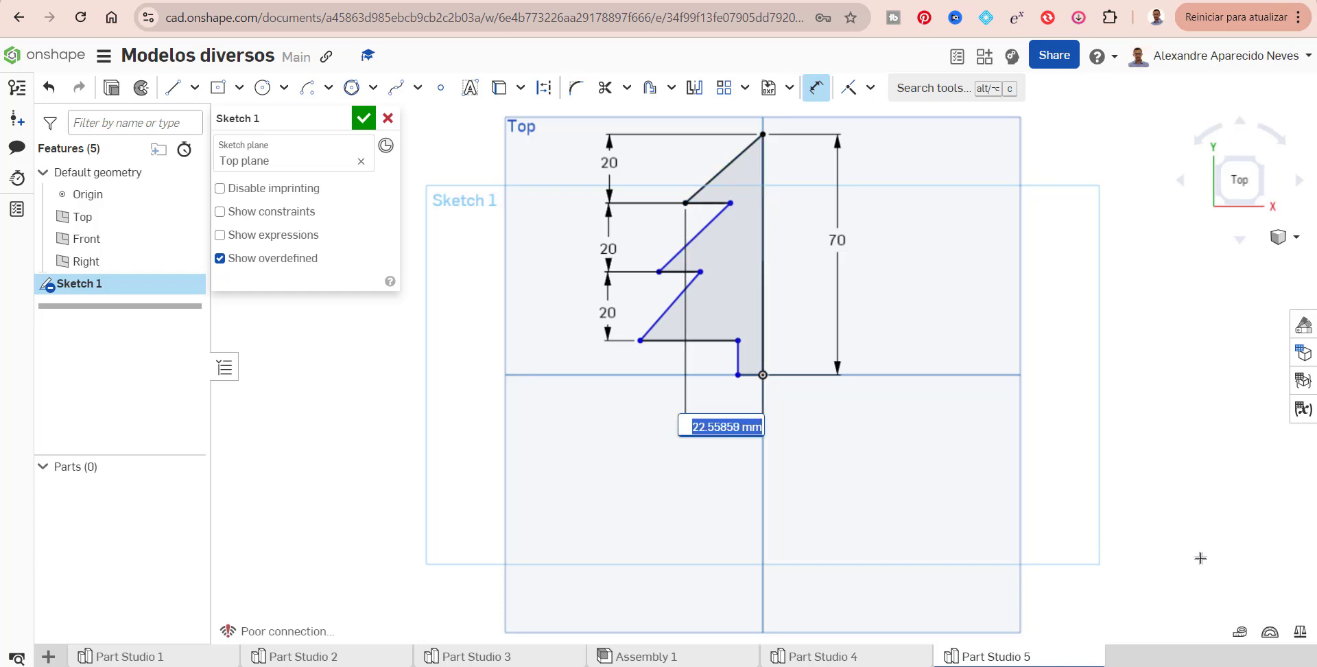
{"action": "type", "text": "20"}
{"action": "key", "text": "Return"}
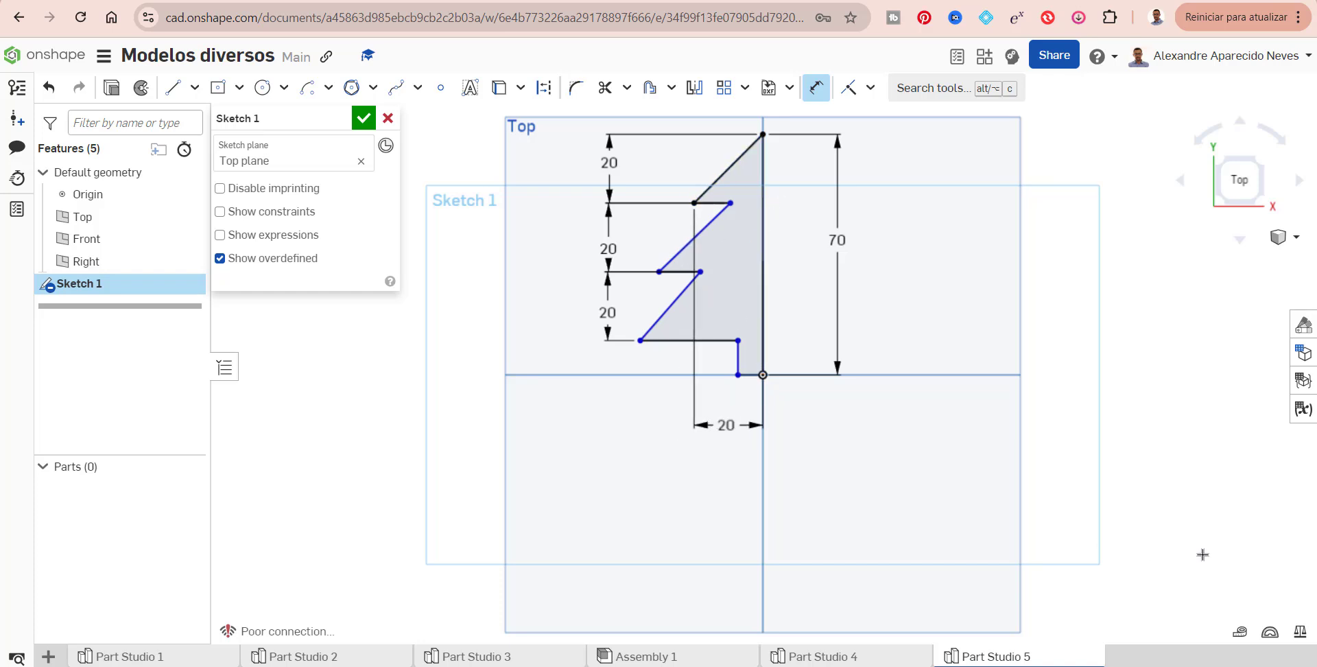
Set the horizontal distance from the middle tier's outer tip to the axis line to 30 mm
{"action": "left_click", "coordinate": [657, 273]}
{"action": "left_click", "coordinate": [763, 280]}
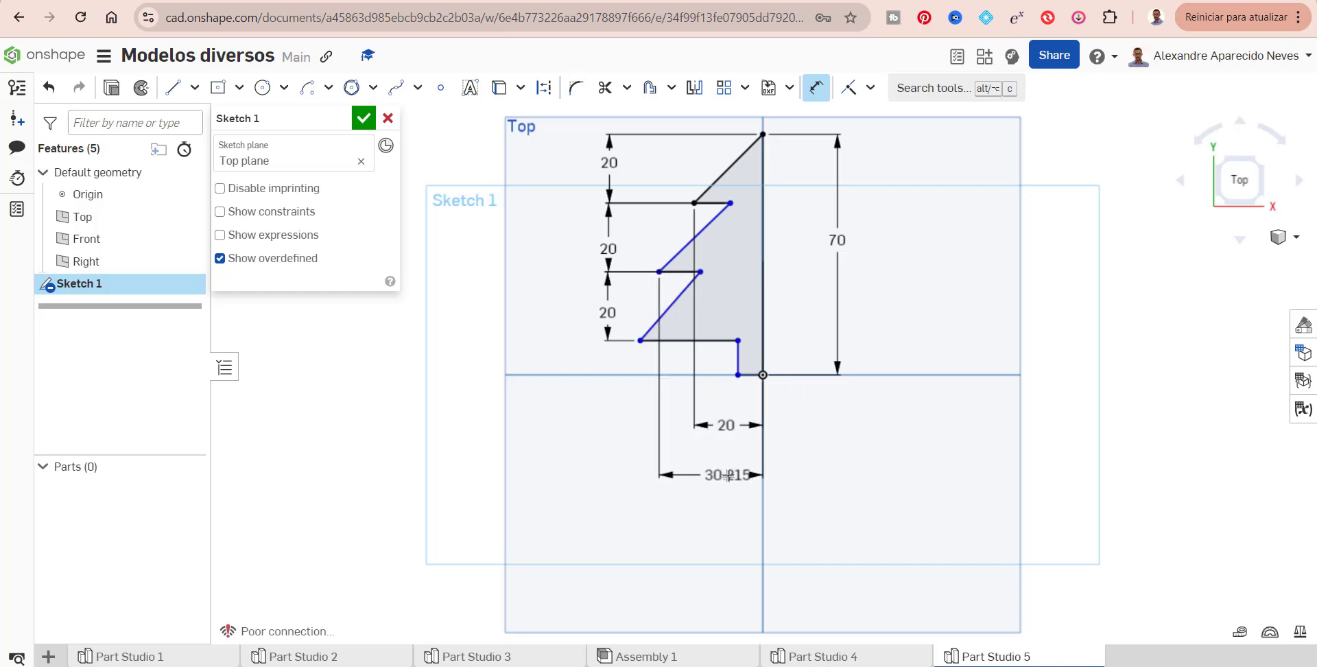
{"action": "left_click", "coordinate": [728, 474]}
{"action": "key", "text": "BackSpace"}
{"action": "key", "text": "Escape"}
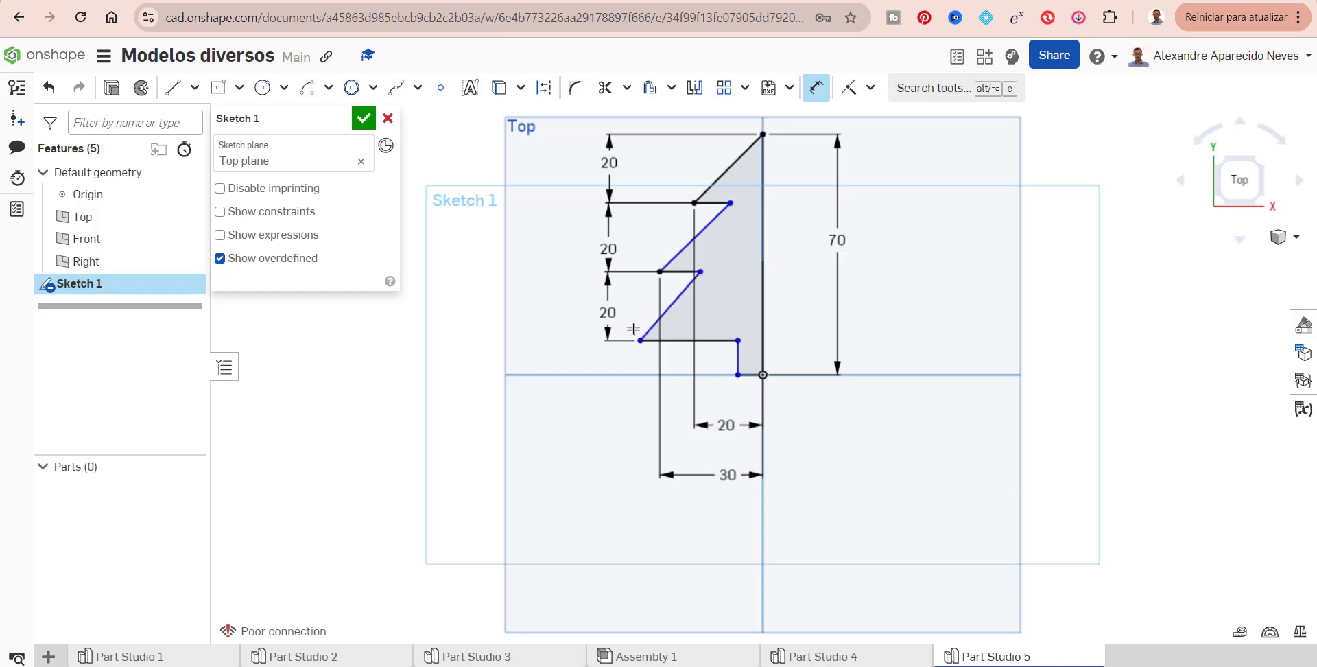
Set the horizontal distance from the lowest tier's outer tip to the axis line to 40 mm
{"action": "left_click", "coordinate": [761, 343]}
{"action": "left_click", "coordinate": [640, 340]}
{"action": "left_click", "coordinate": [713, 521]}
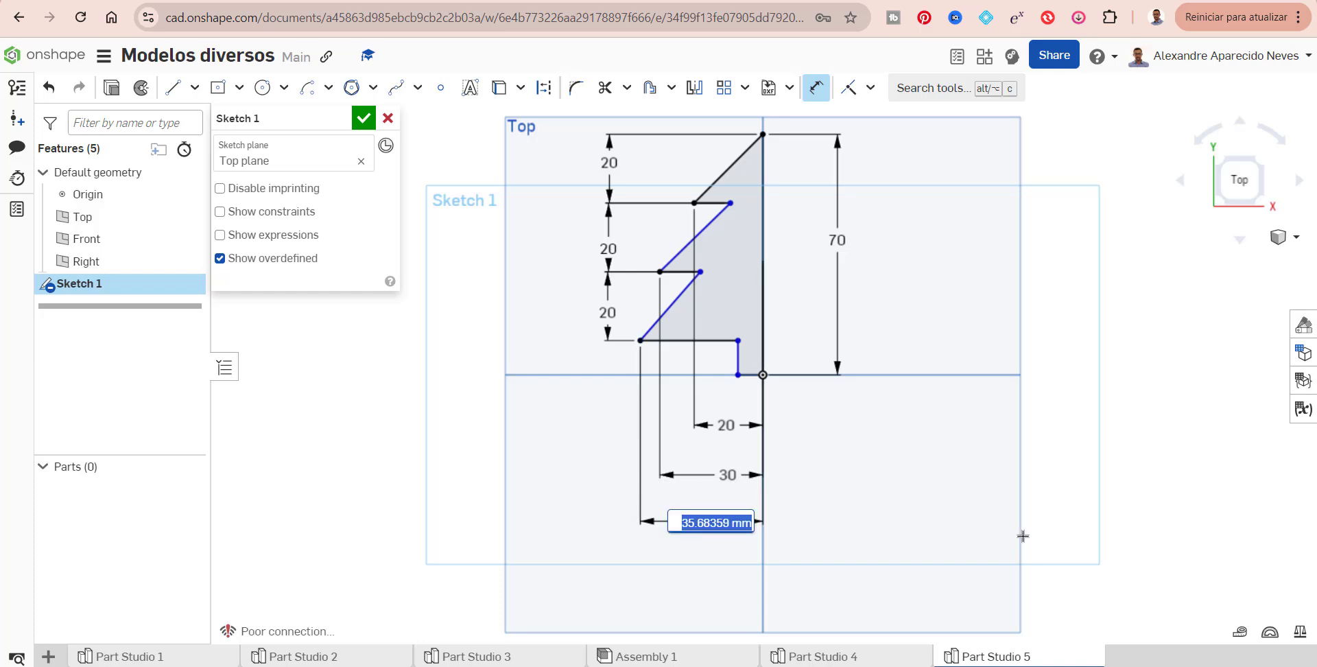
{"action": "type", "text": "40"}
{"action": "key", "text": "Return"}
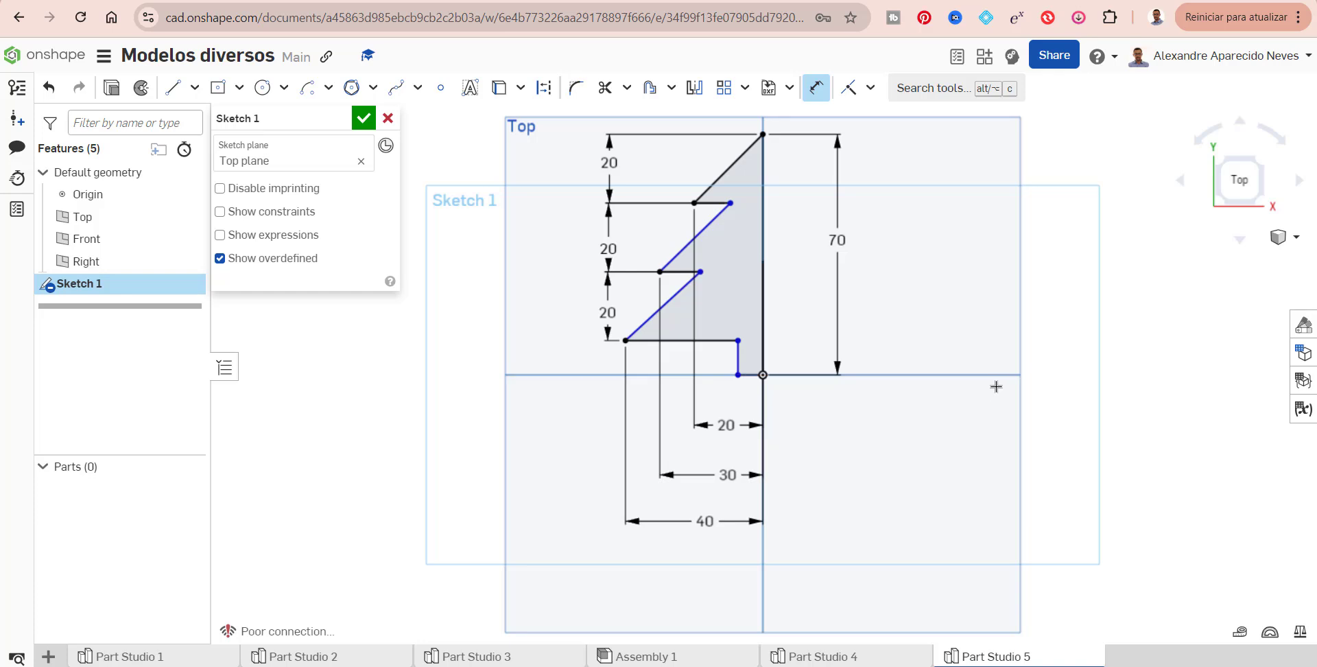
Mirror all the half-tree's outline segments, including the trunk, about the vertical axis line and finish the sketch
{"action": "mouse_move", "coordinate": [999, 384]}
{"action": "middle_mouse_down"}
{"action": "mouse_move", "coordinate": [961, 450]}
{"action": "mouse_move", "coordinate": [965, 436]}
{"action": "middle_mouse_up"}
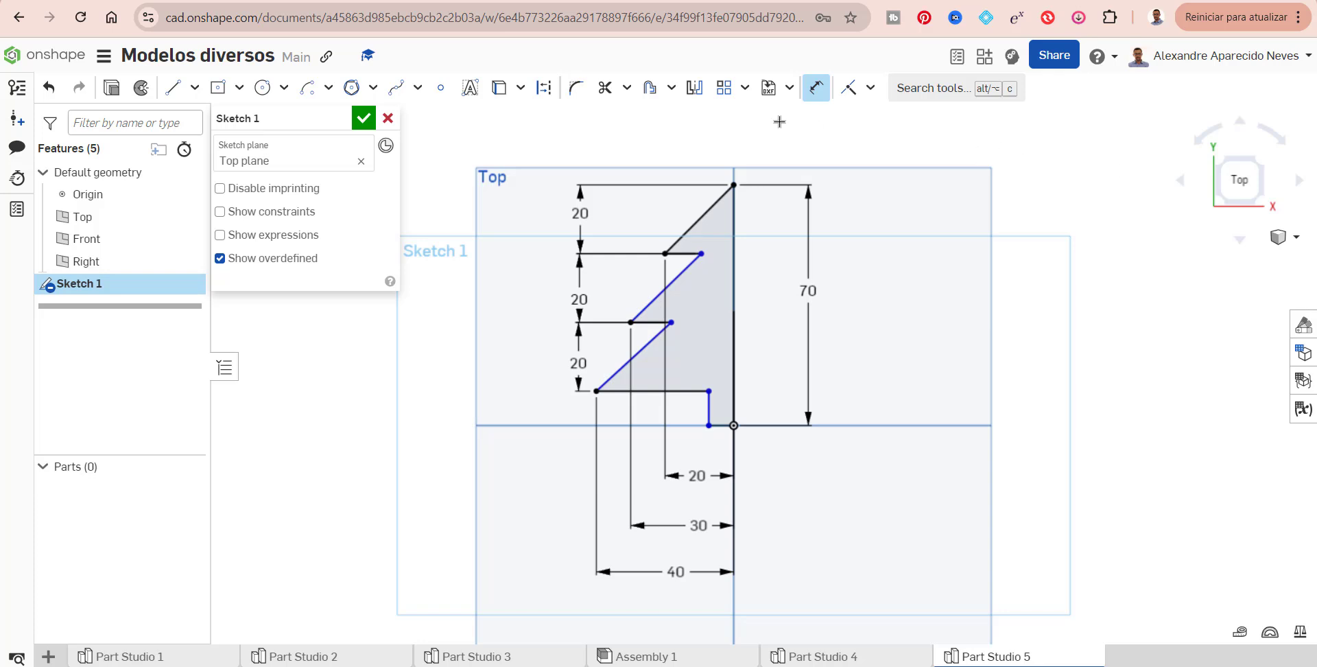
{"action": "left_click", "coordinate": [694, 89]}
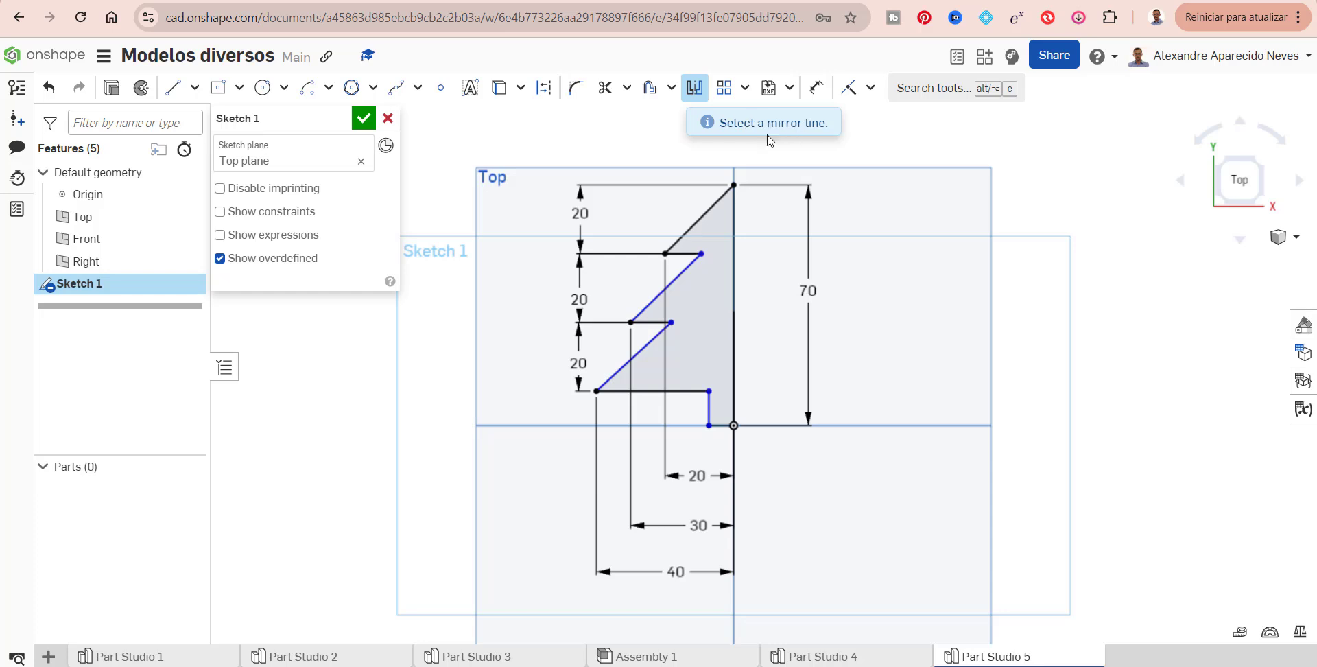
{"action": "left_click", "coordinate": [731, 245]}
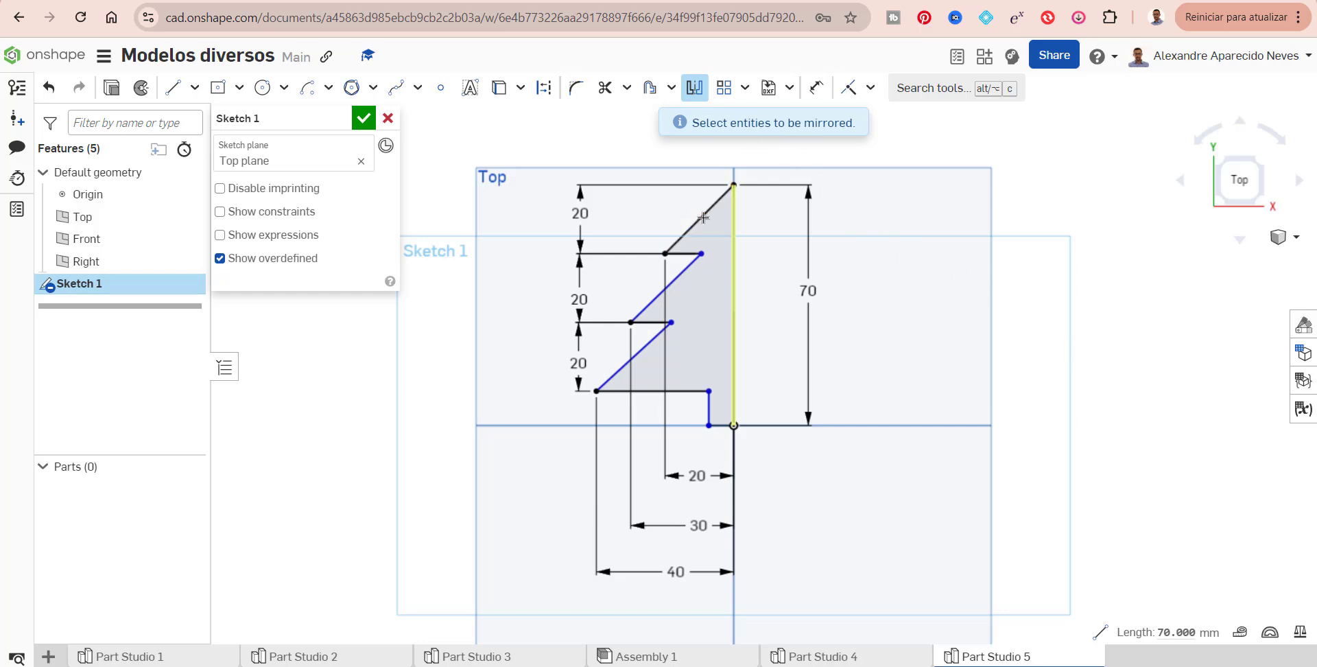
{"action": "left_click", "coordinate": [673, 245]}
{"action": "left_click", "coordinate": [677, 254]}
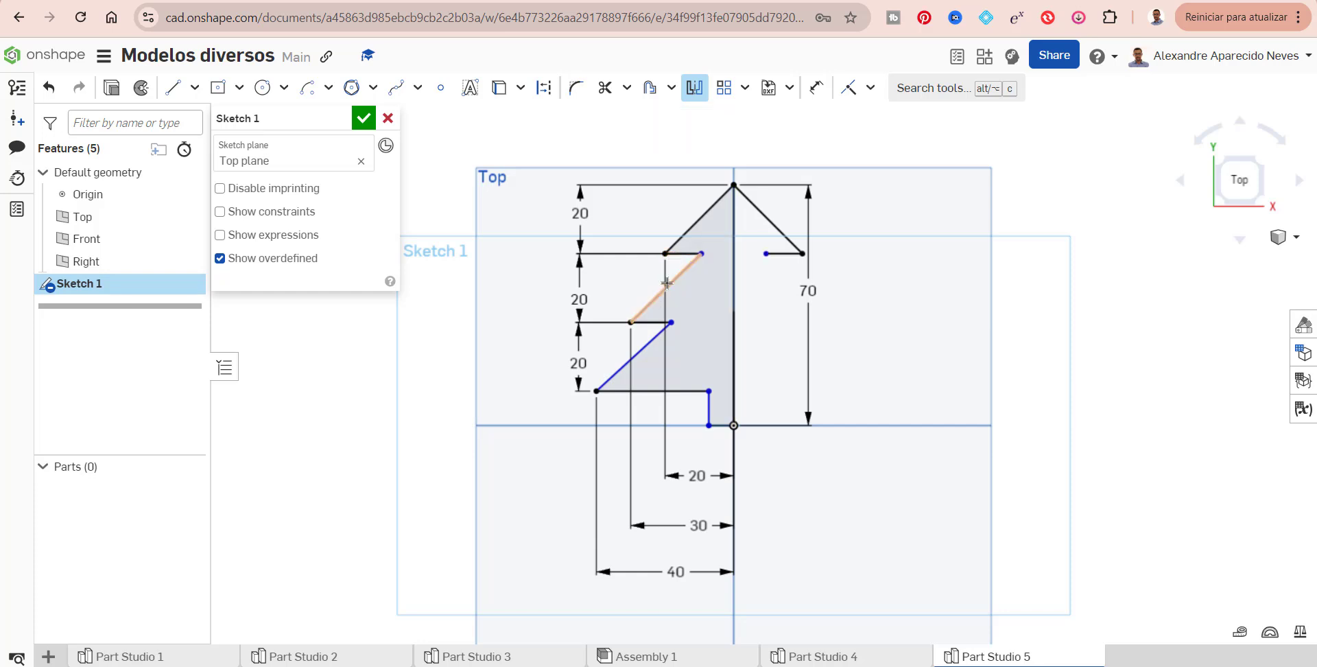
{"action": "left_click", "coordinate": [671, 282]}
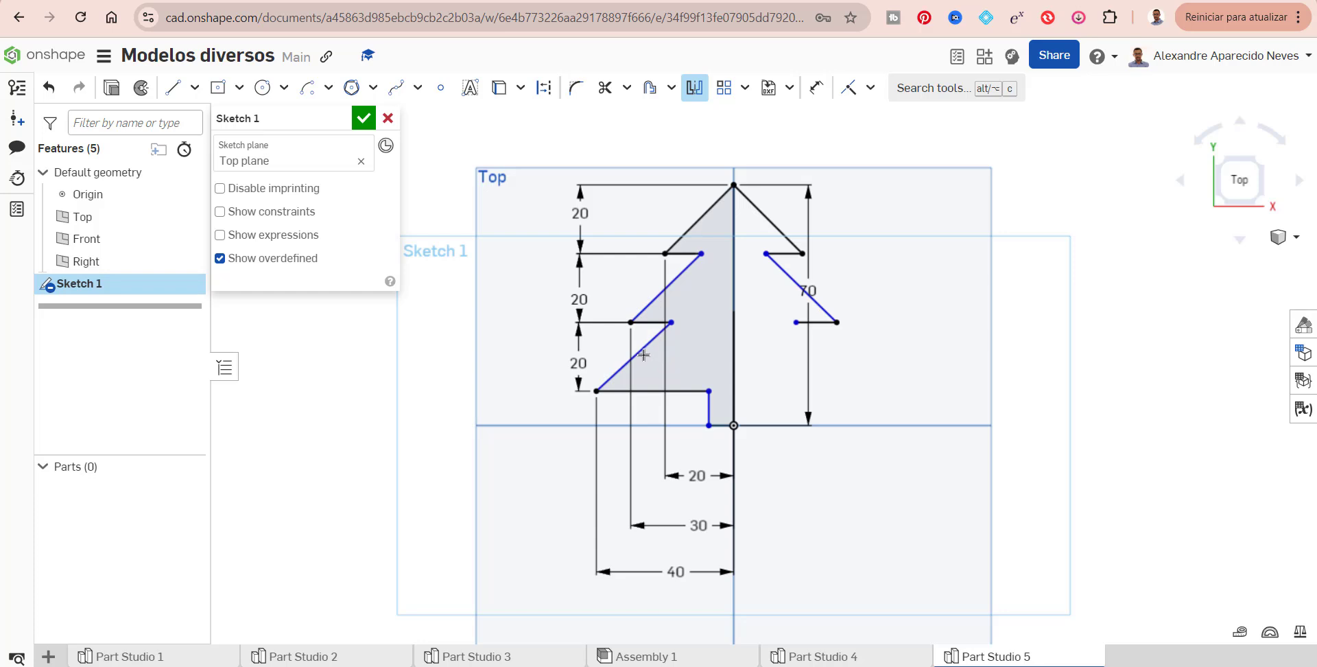
{"action": "left_click", "coordinate": [641, 349]}
{"action": "left_click", "coordinate": [654, 391]}
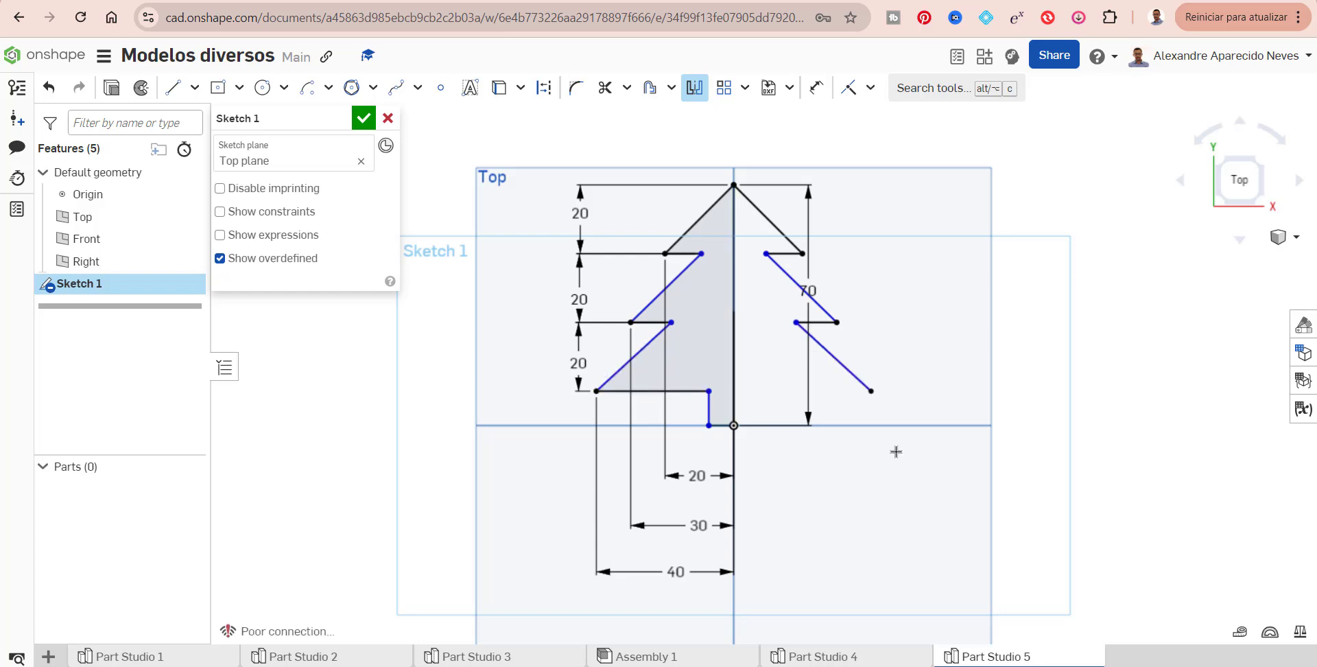
{"action": "left_click", "coordinate": [709, 411]}
{"action": "left_click", "coordinate": [721, 426]}
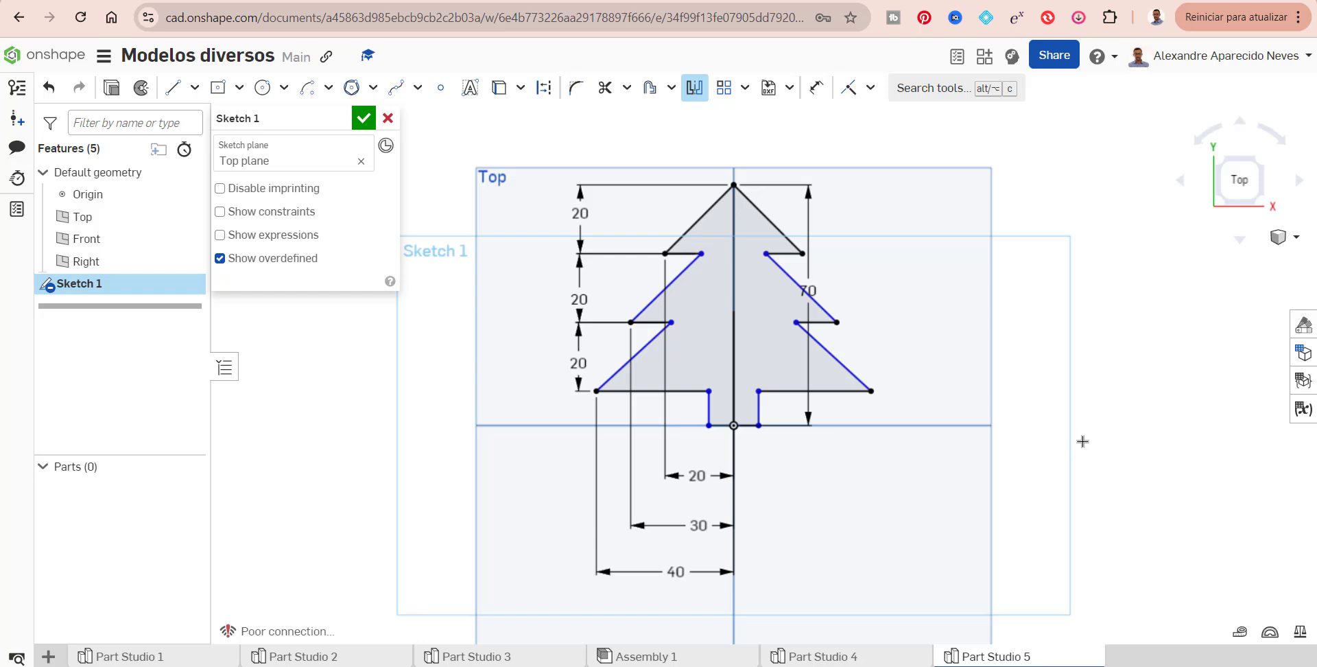
{"action": "left_click", "coordinate": [367, 117]}
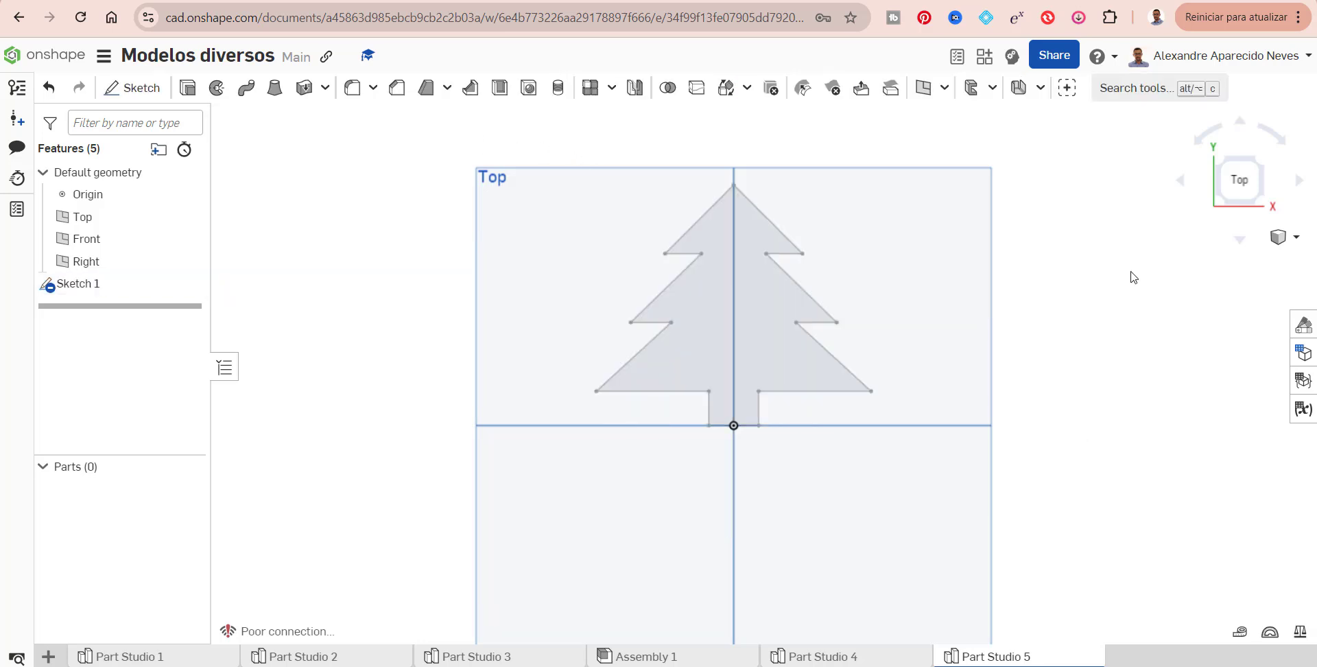
Extrude both halves of the tree sketch as a new solid with a blind depth of 15 mm
{"action": "left_click", "coordinate": [1268, 162]}
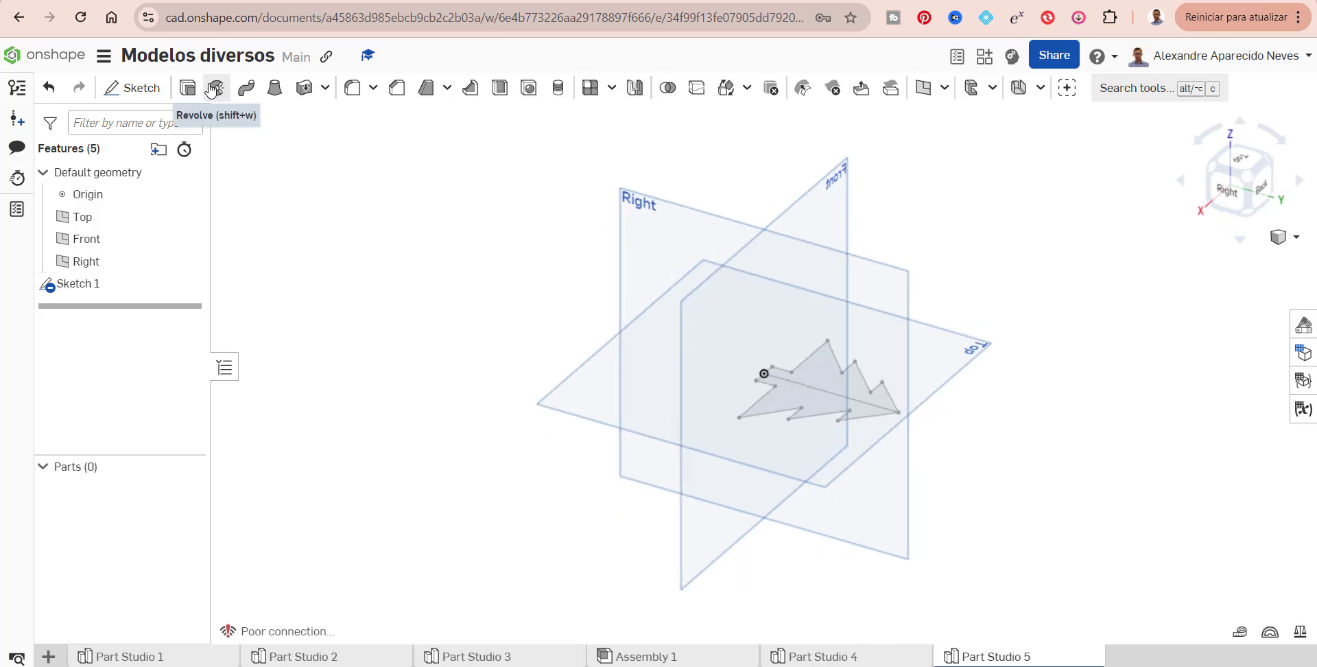
{"action": "left_click", "coordinate": [188, 90]}
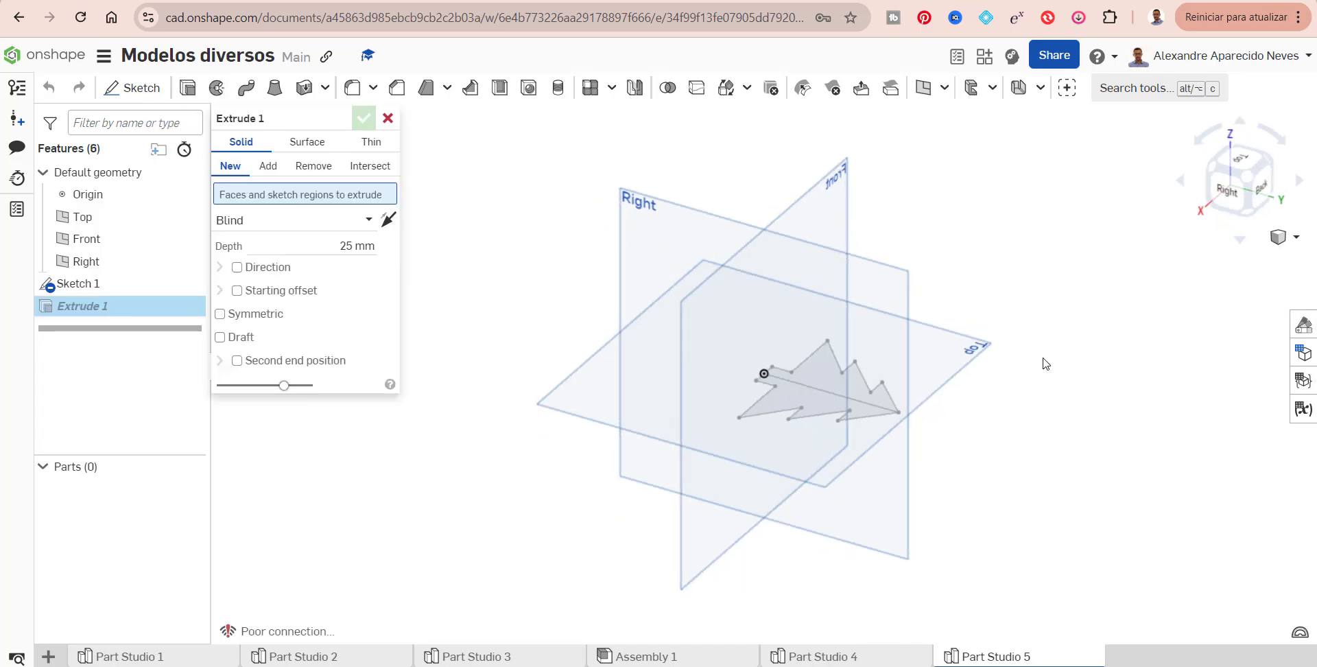
{"action": "left_click", "coordinate": [835, 391]}
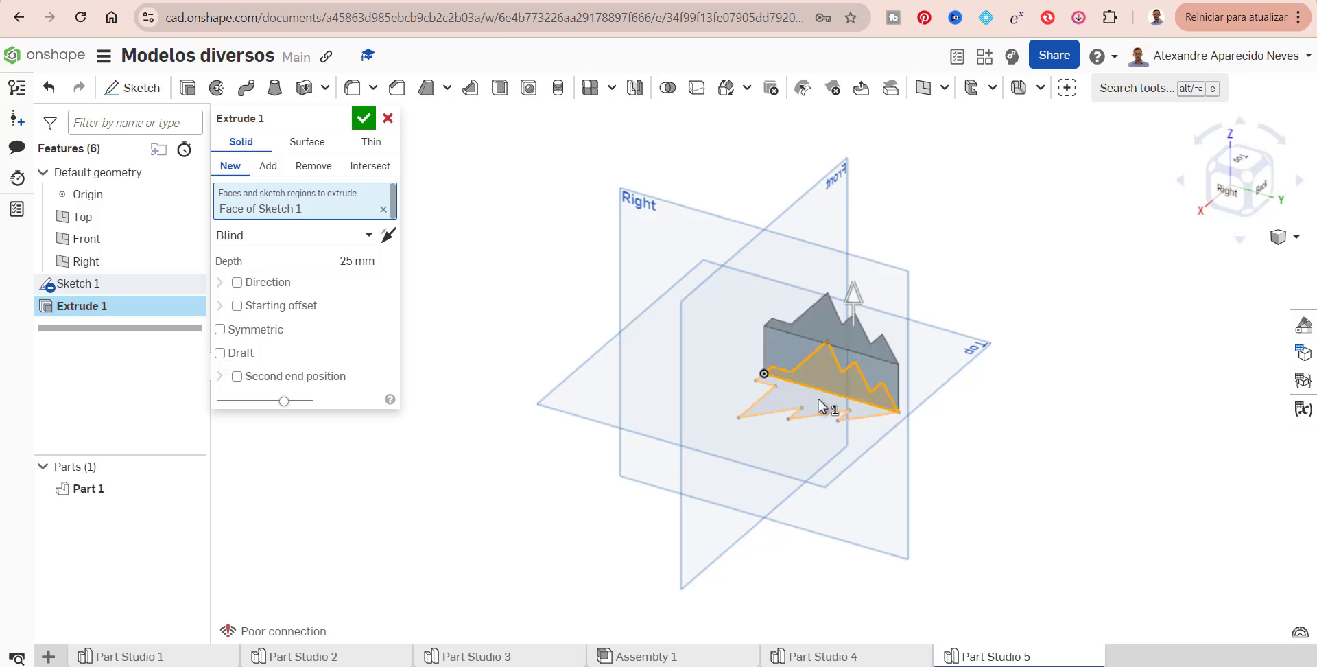
{"action": "left_click", "coordinate": [819, 404]}
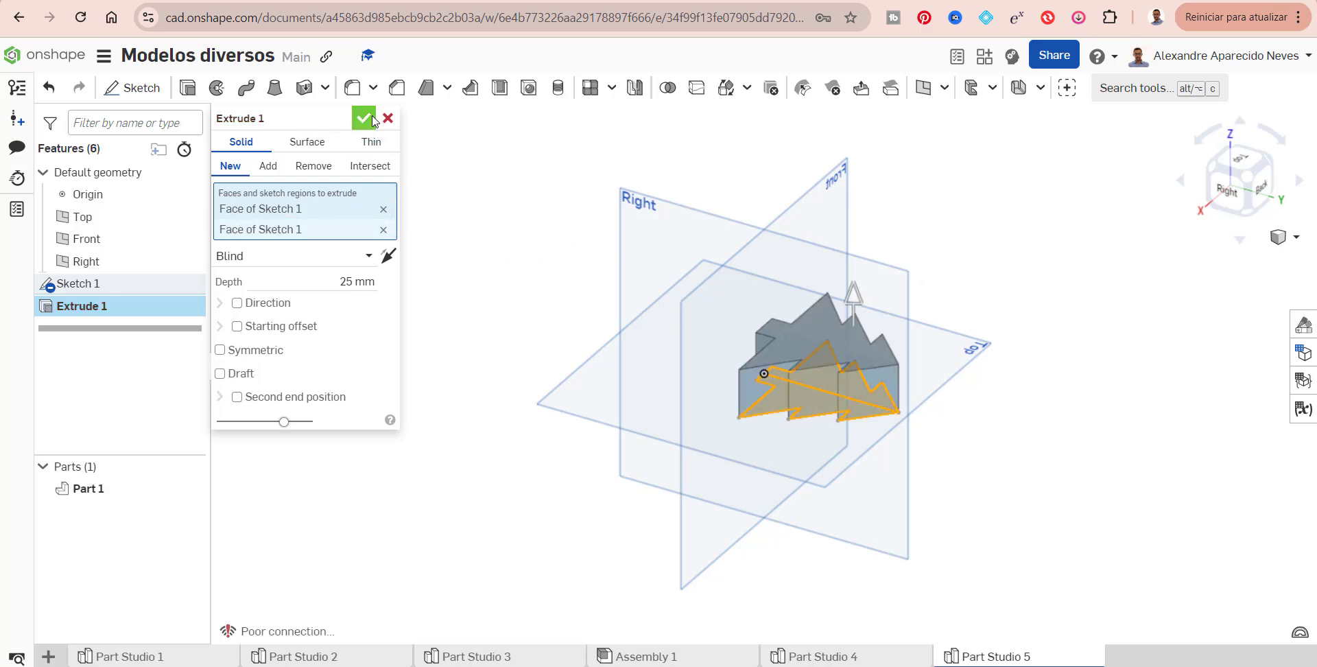
{"action": "left_click", "coordinate": [357, 281]}
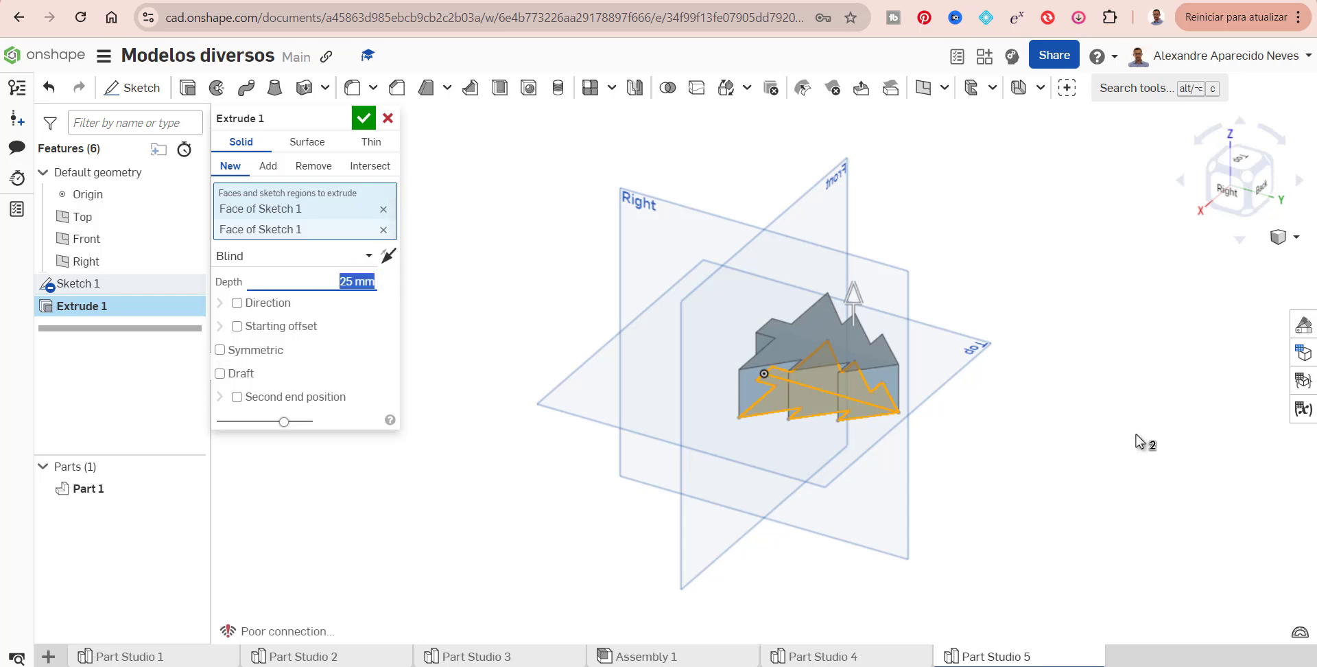
{"action": "type", "text": "15"}
{"action": "key", "text": "Return"}
{"action": "left_click", "coordinate": [365, 119]}
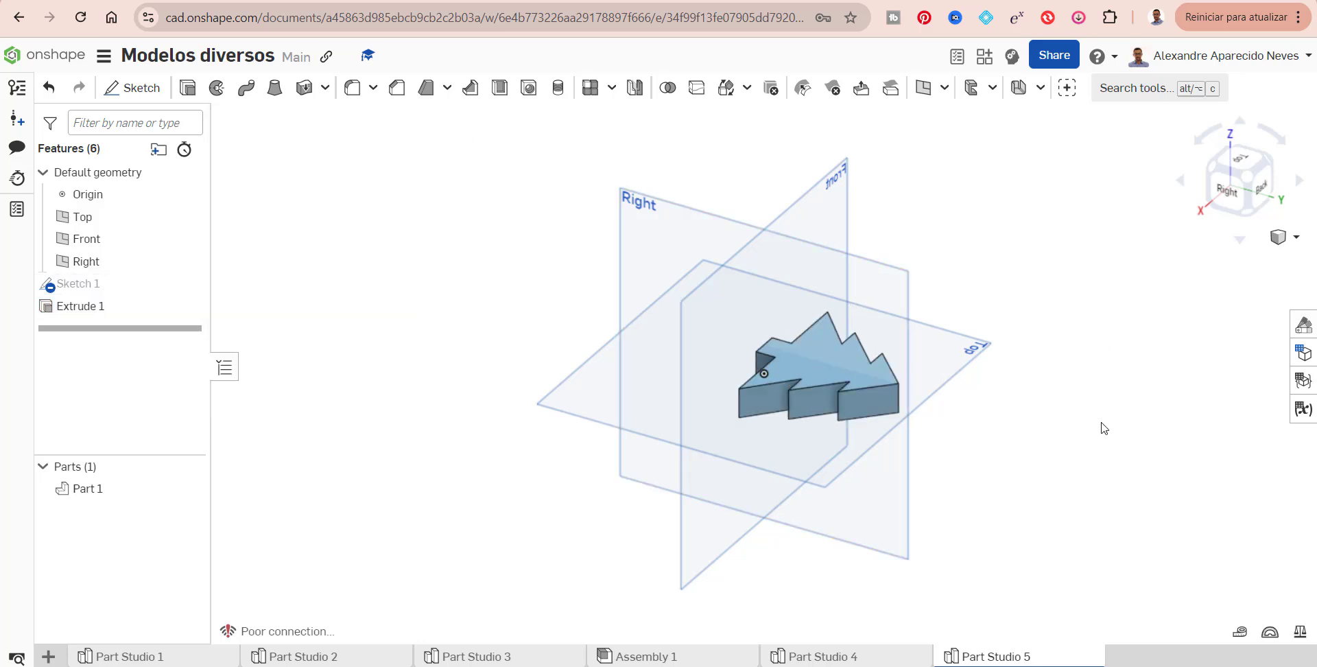
Shell the tree solid with a 2 mm wall thickness, removing its upper face, and view the hollow result up close
{"action": "left_click", "coordinate": [499, 88]}
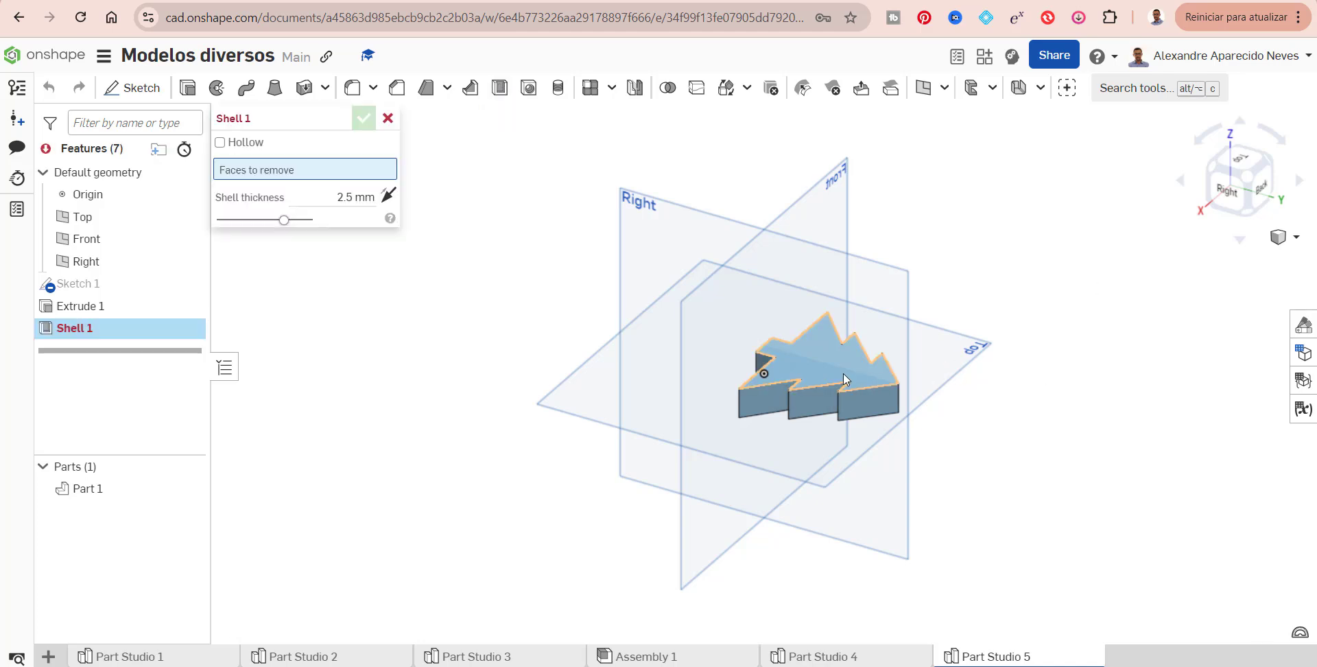
{"action": "left_click", "coordinate": [896, 391]}
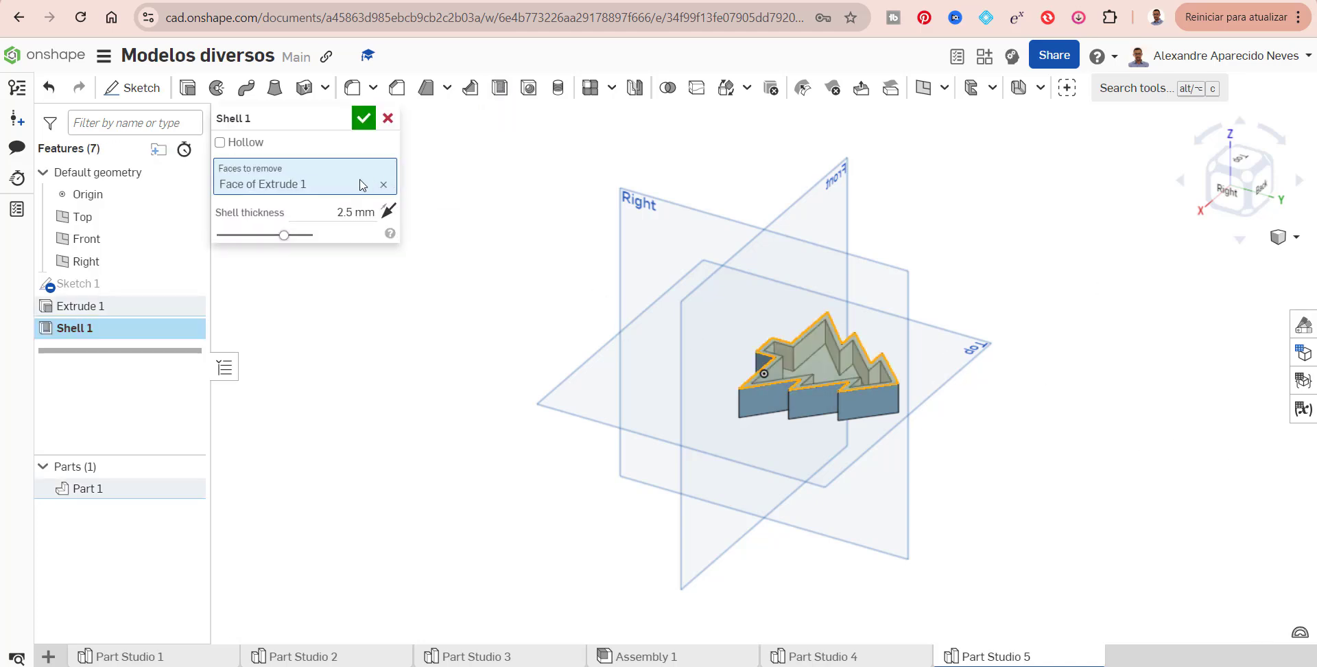
{"action": "left_click", "coordinate": [1234, 161]}
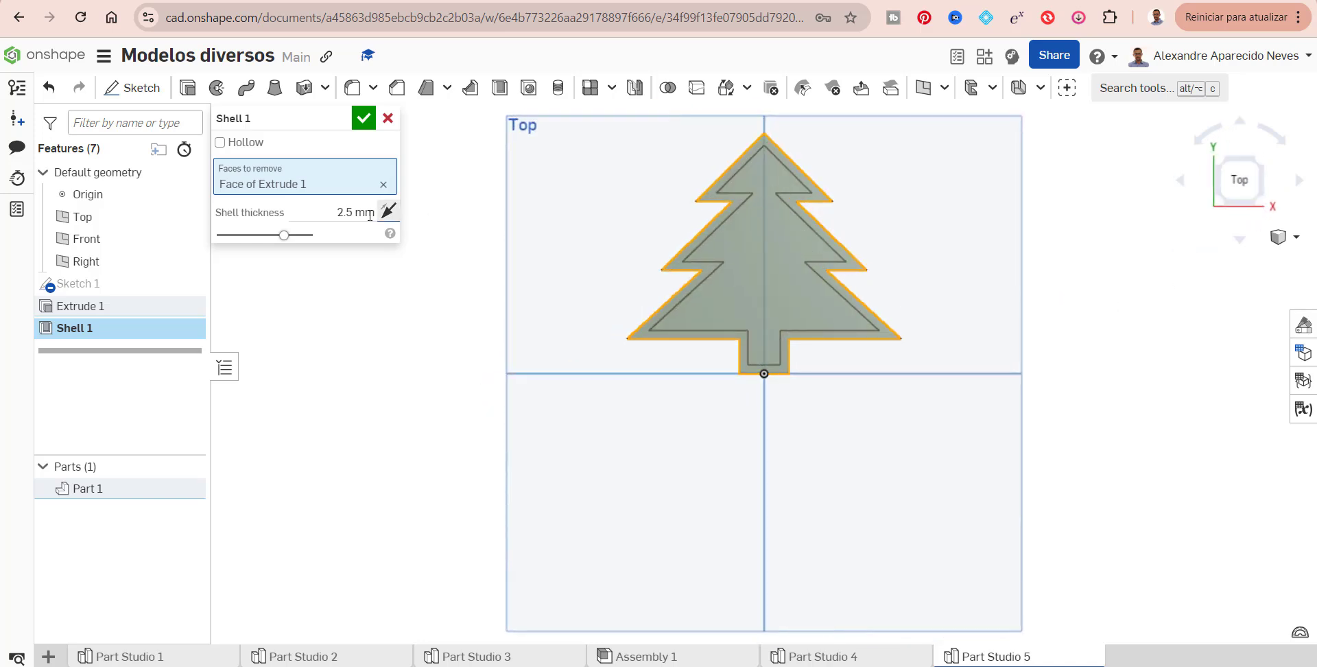
{"action": "left_click", "coordinate": [350, 213]}
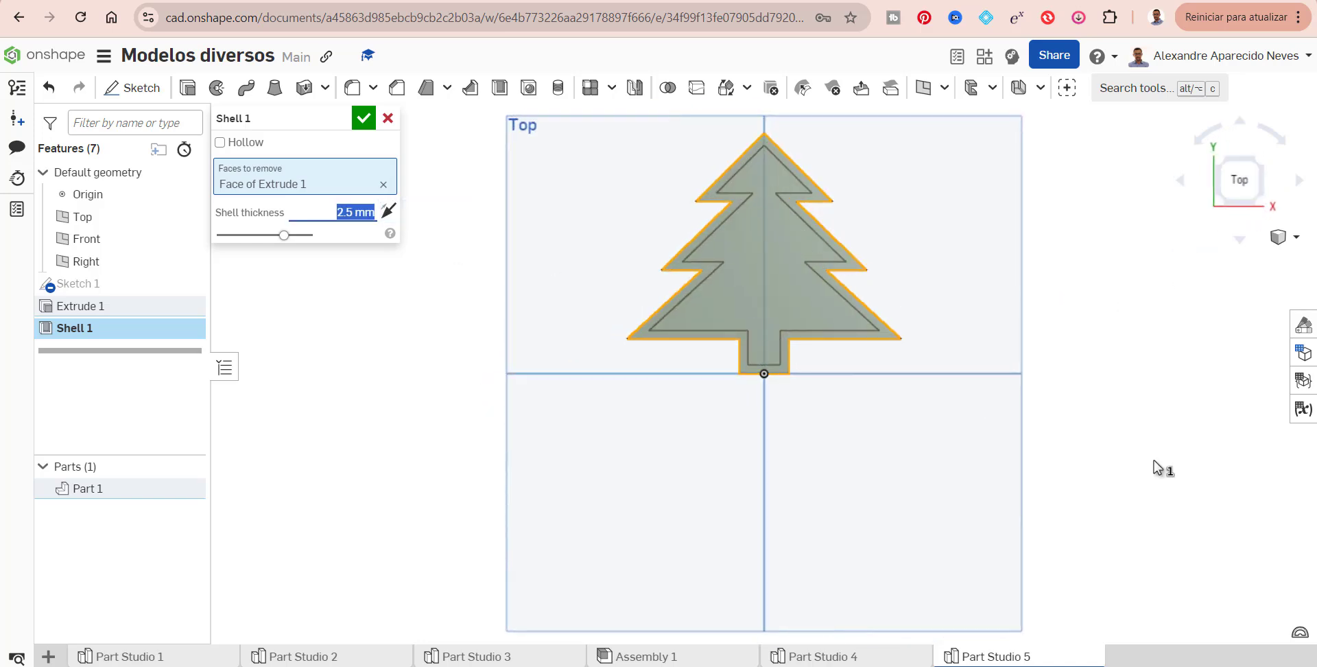
{"action": "type", "text": "2"}
{"action": "key", "text": "Return"}
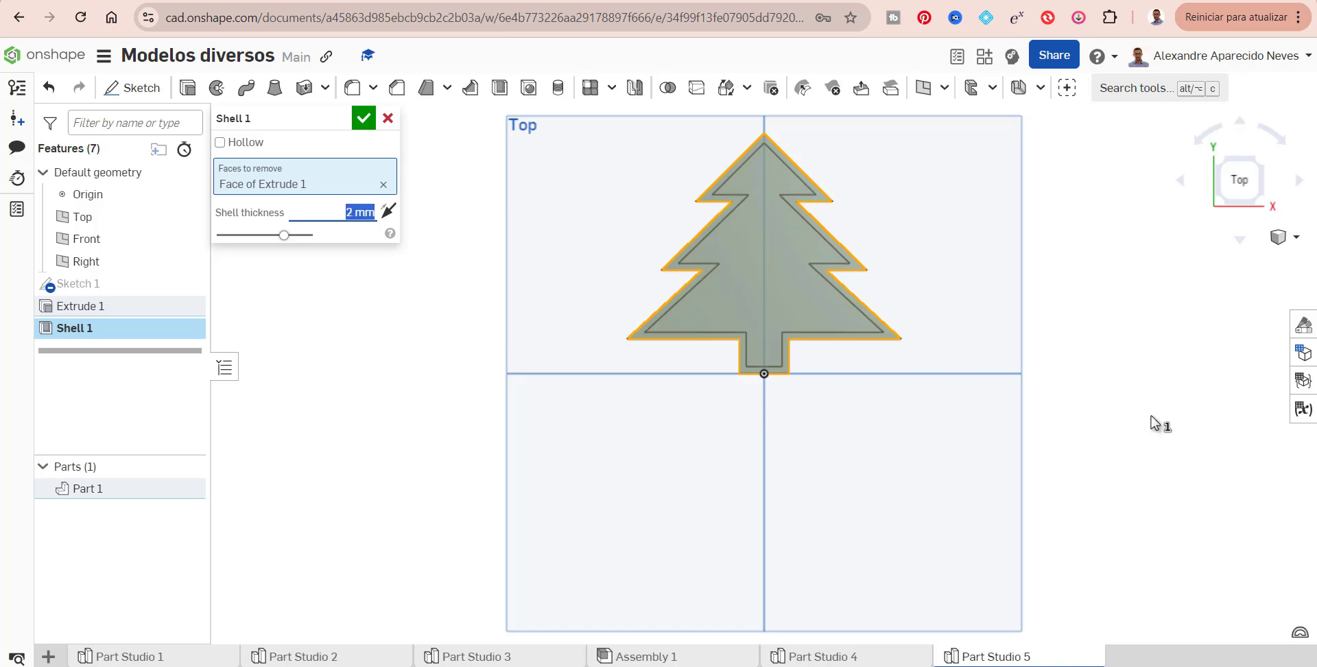
{"action": "left_click", "coordinate": [364, 118]}
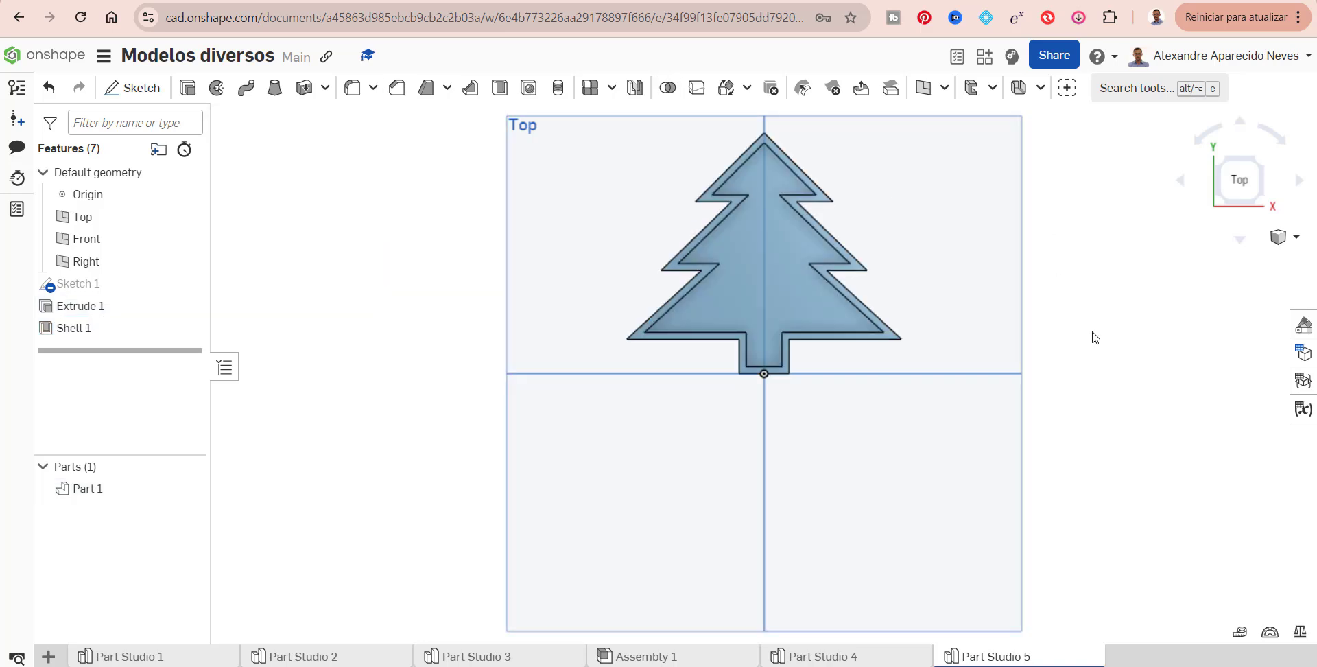
{"action": "left_click", "coordinate": [1259, 165]}
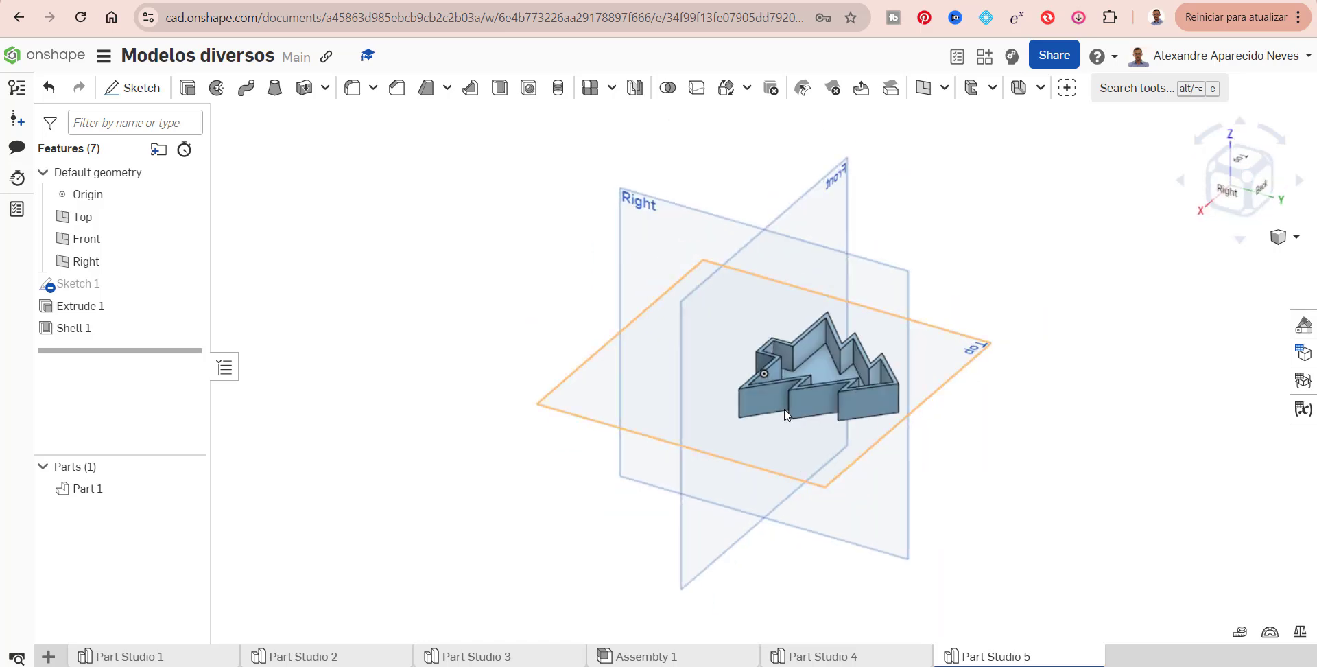
{"action": "scroll", "coordinate": [798, 374], "scroll_direction": "up", "scroll_amount": 3}
{"action": "scroll", "coordinate": [798, 374], "scroll_direction": "up", "scroll_amount": 3}
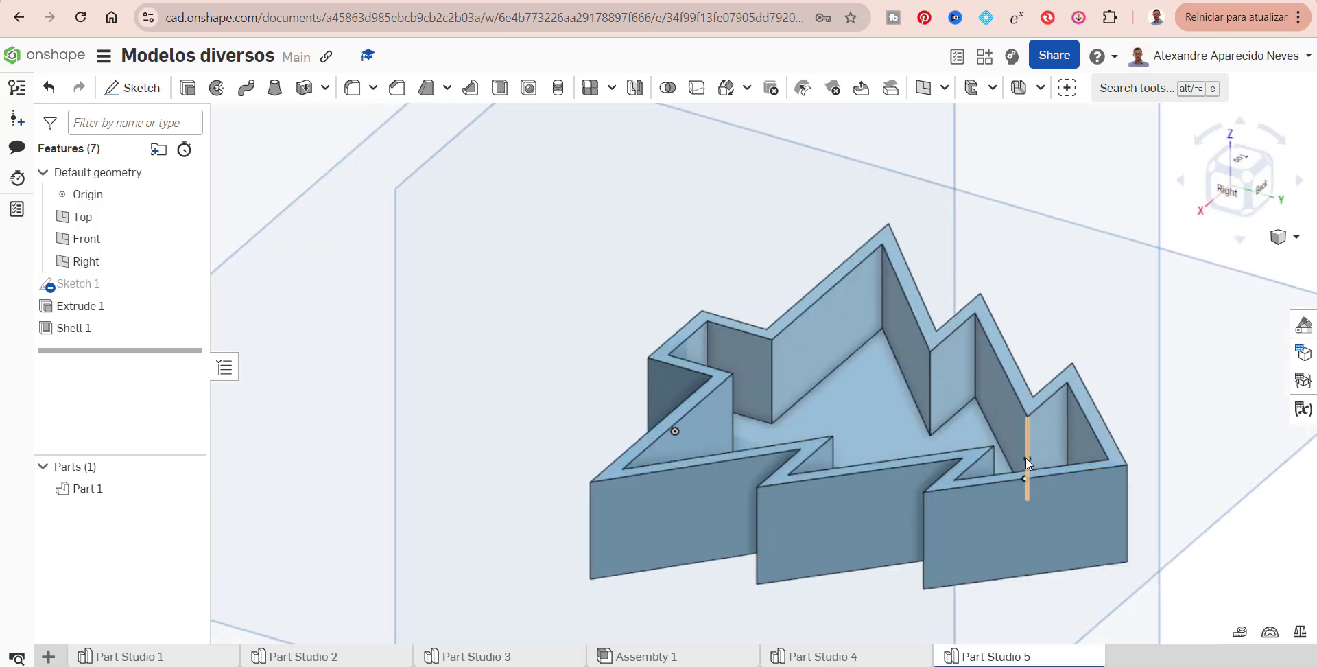